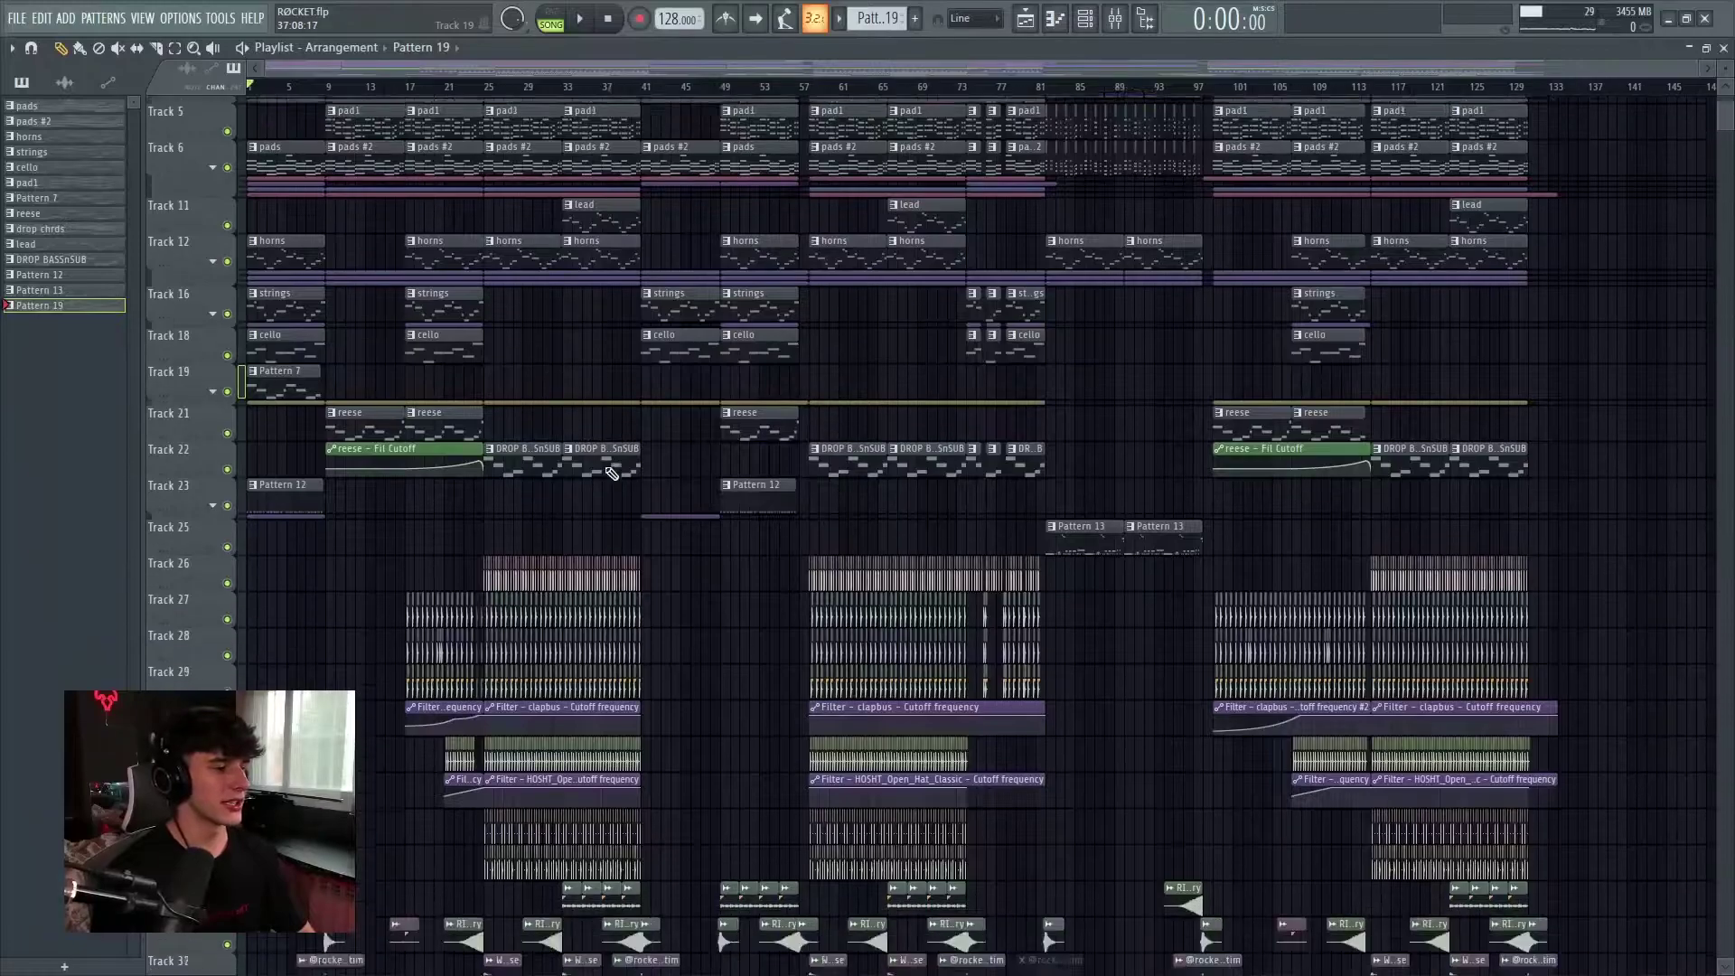
Look over the full playlist arrangement, the automation lanes grouped under Track 6, and the mixer
{"action": "scroll", "coordinate": [612, 473], "scroll_direction": "down", "scroll_amount": 5}
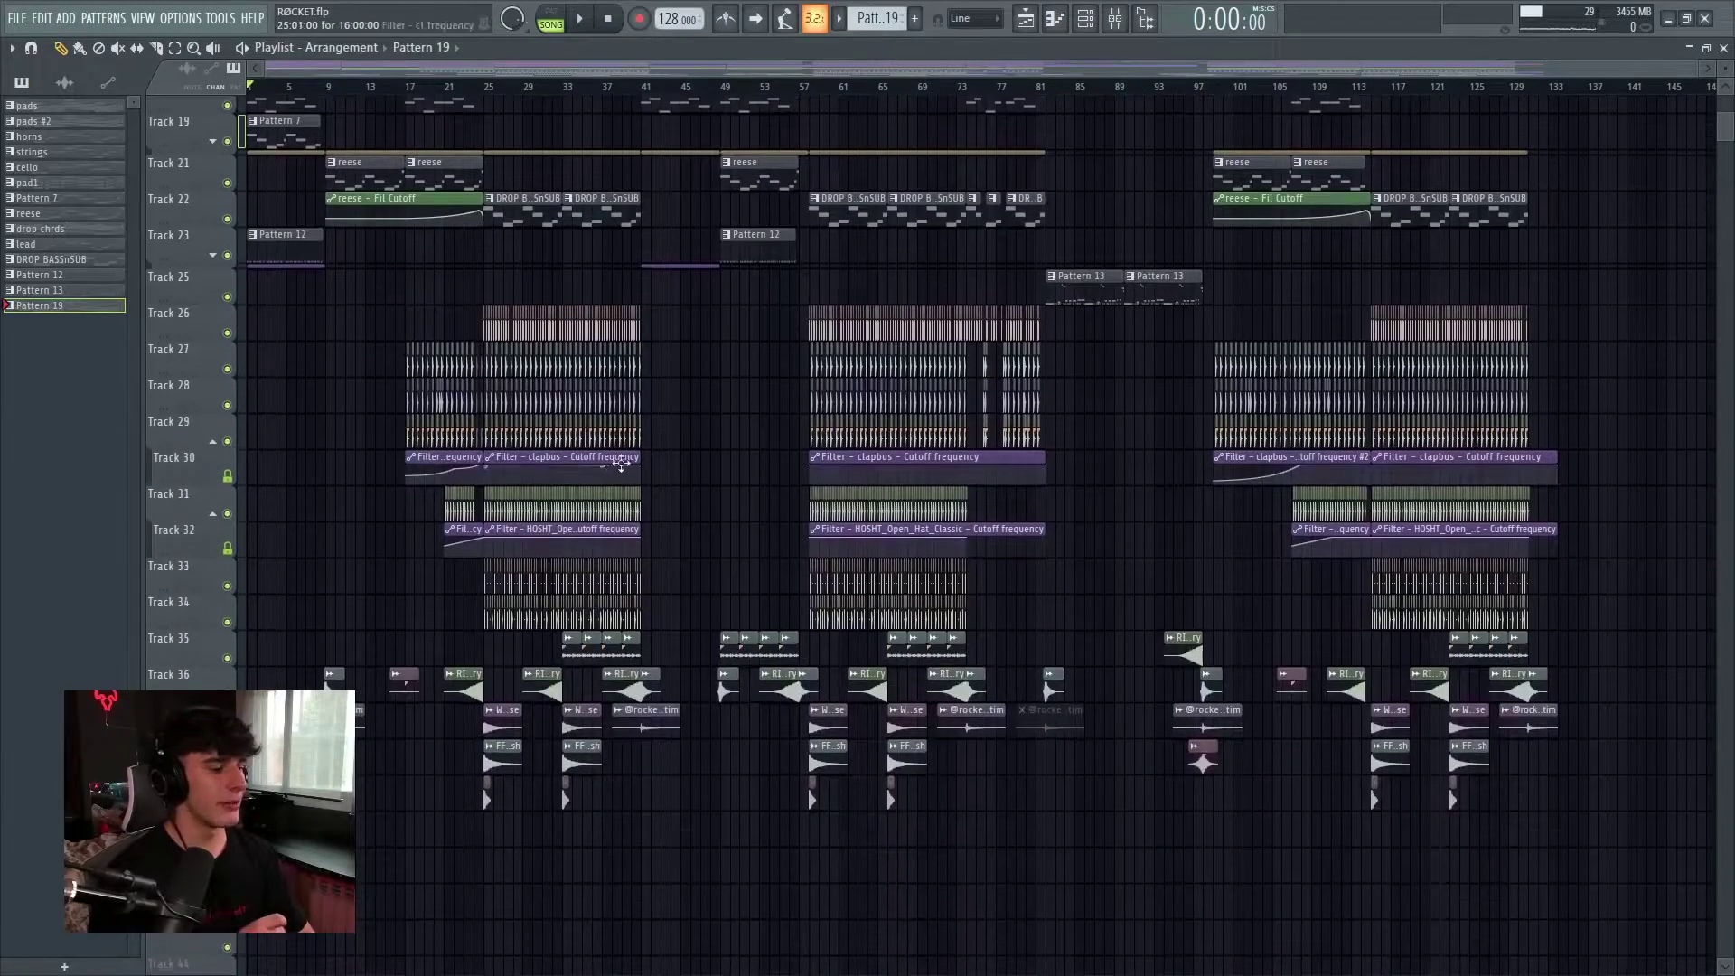
{"action": "scroll", "coordinate": [553, 387], "scroll_direction": "up", "scroll_amount": 2}
{"action": "scroll", "coordinate": [853, 454], "scroll_direction": "up", "scroll_amount": 4}
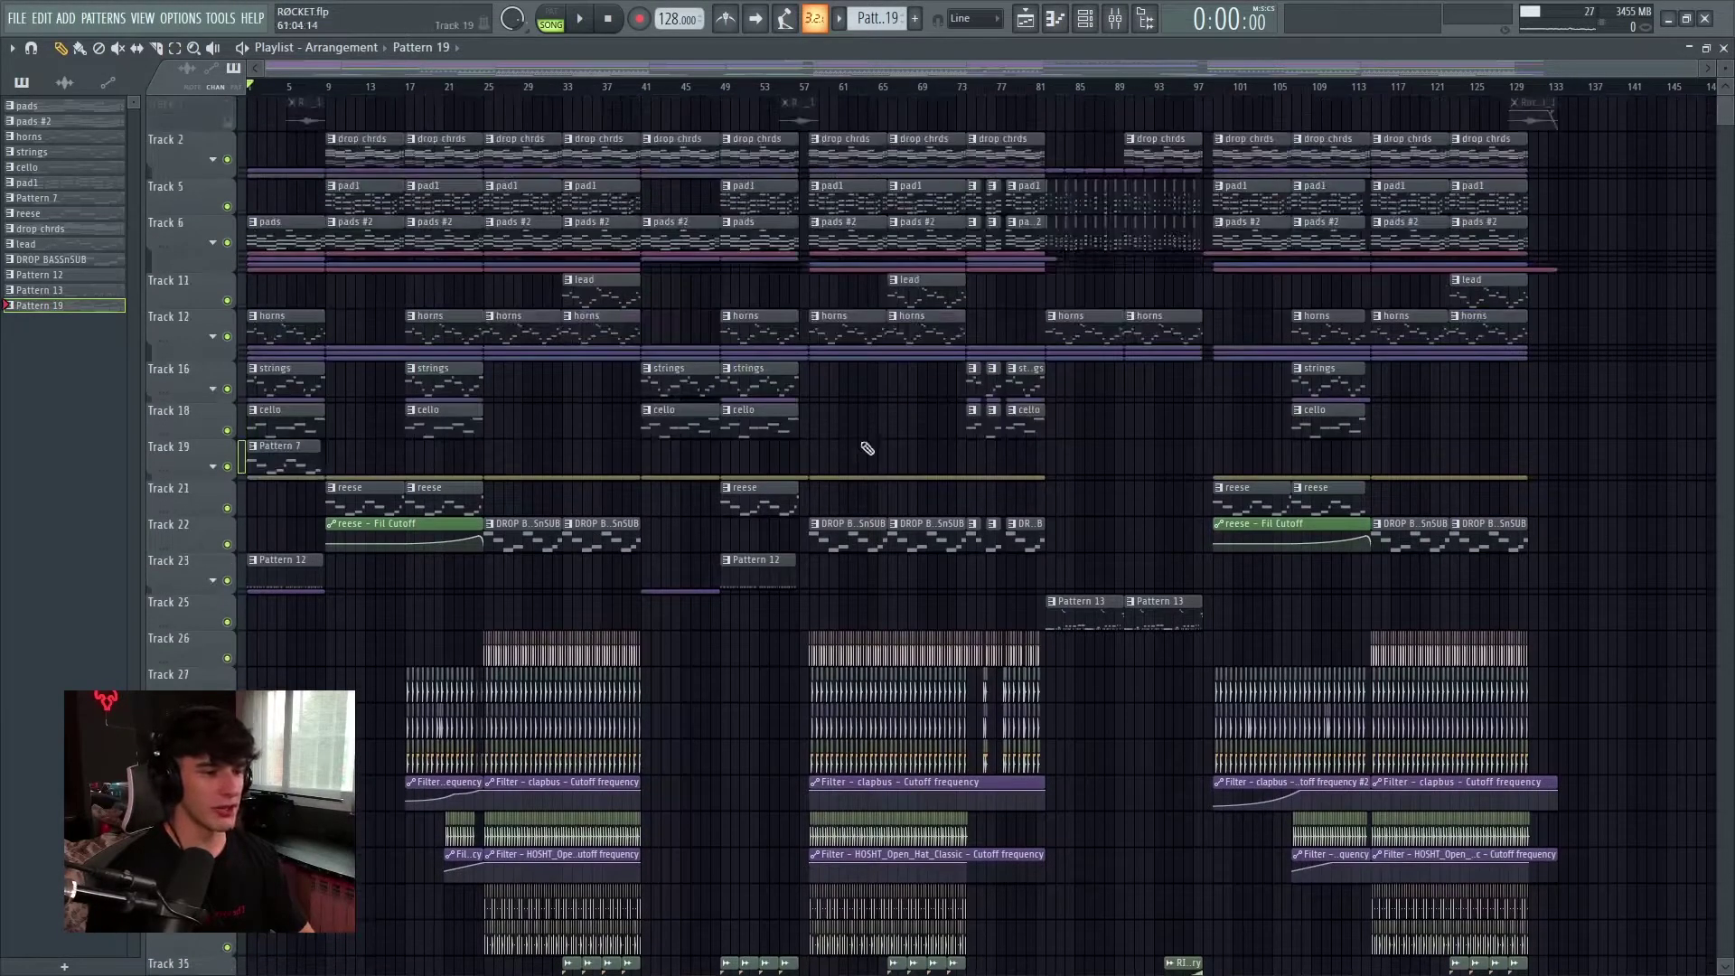
{"action": "left_click", "coordinate": [217, 246]}
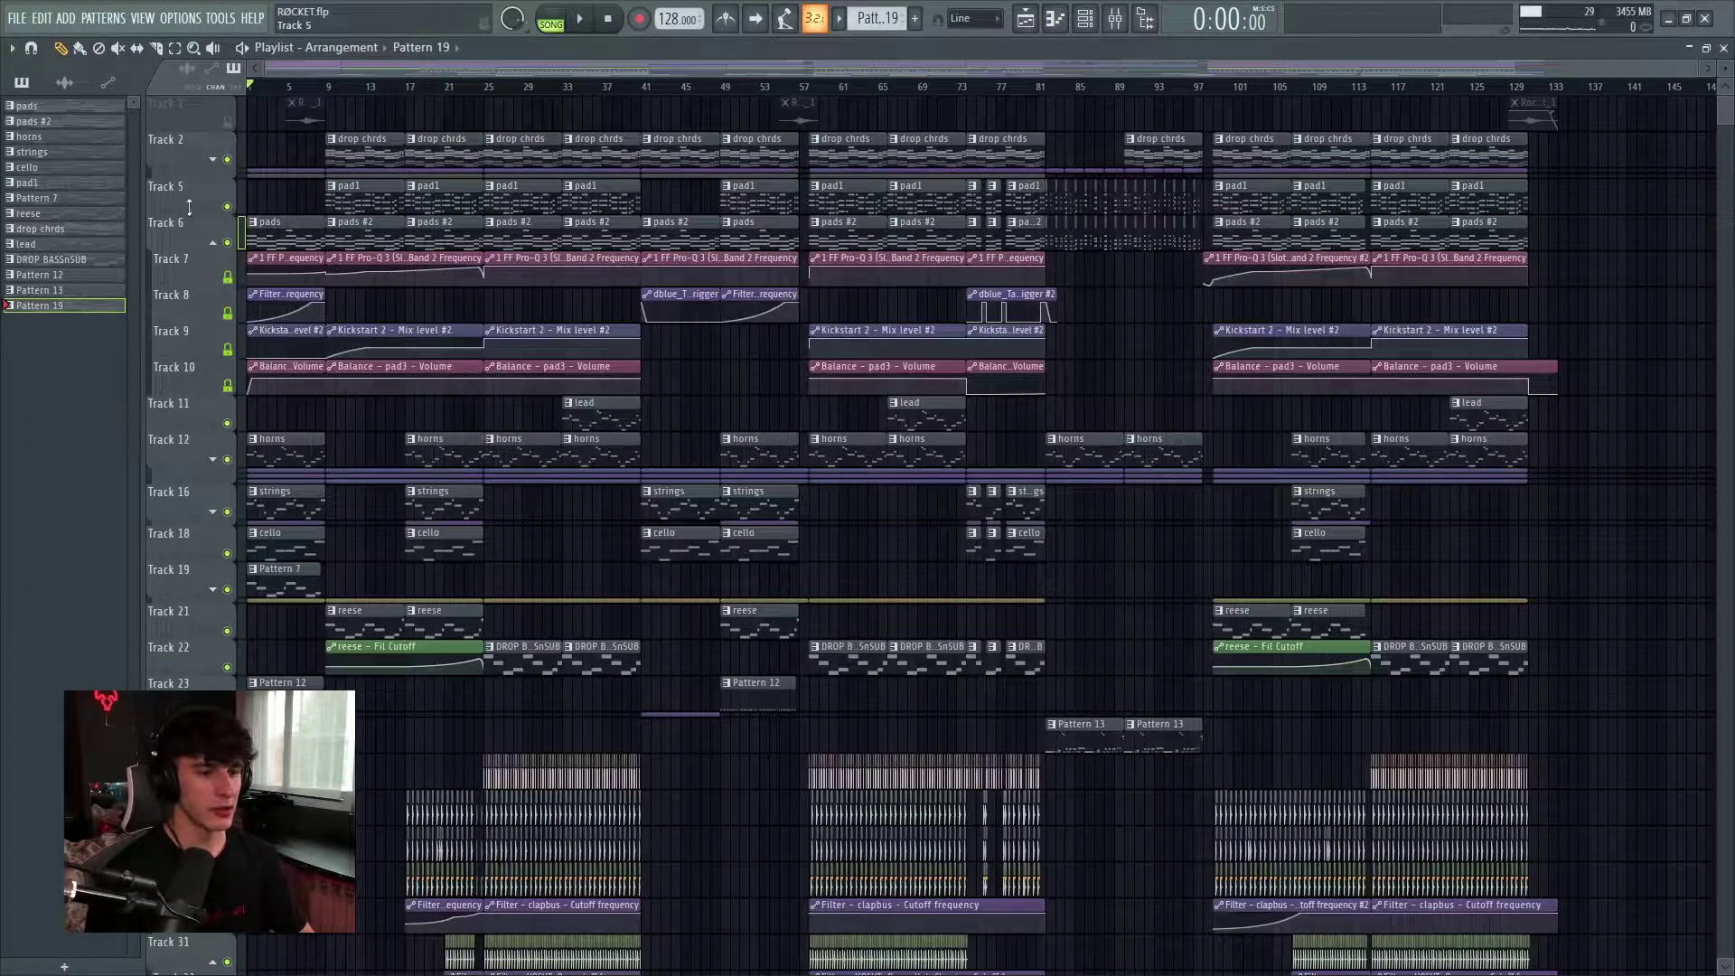
{"action": "left_click", "coordinate": [215, 247]}
{"action": "left_click", "coordinate": [1115, 25]}
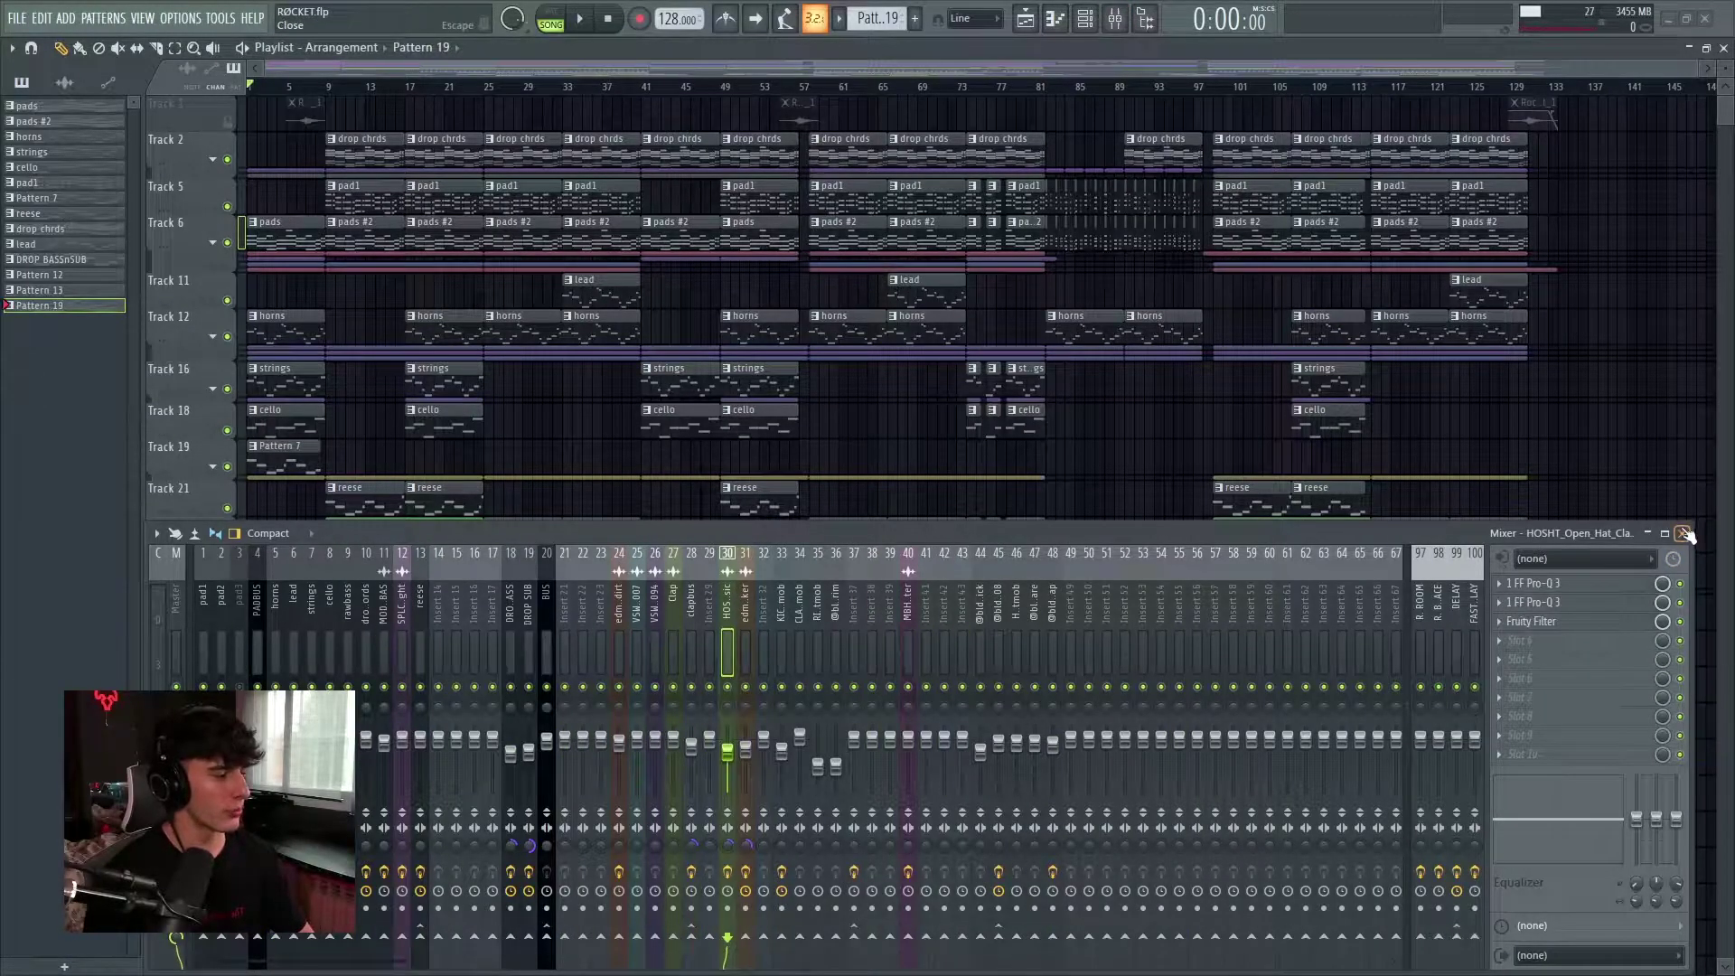
{"action": "left_click", "coordinate": [1685, 534]}
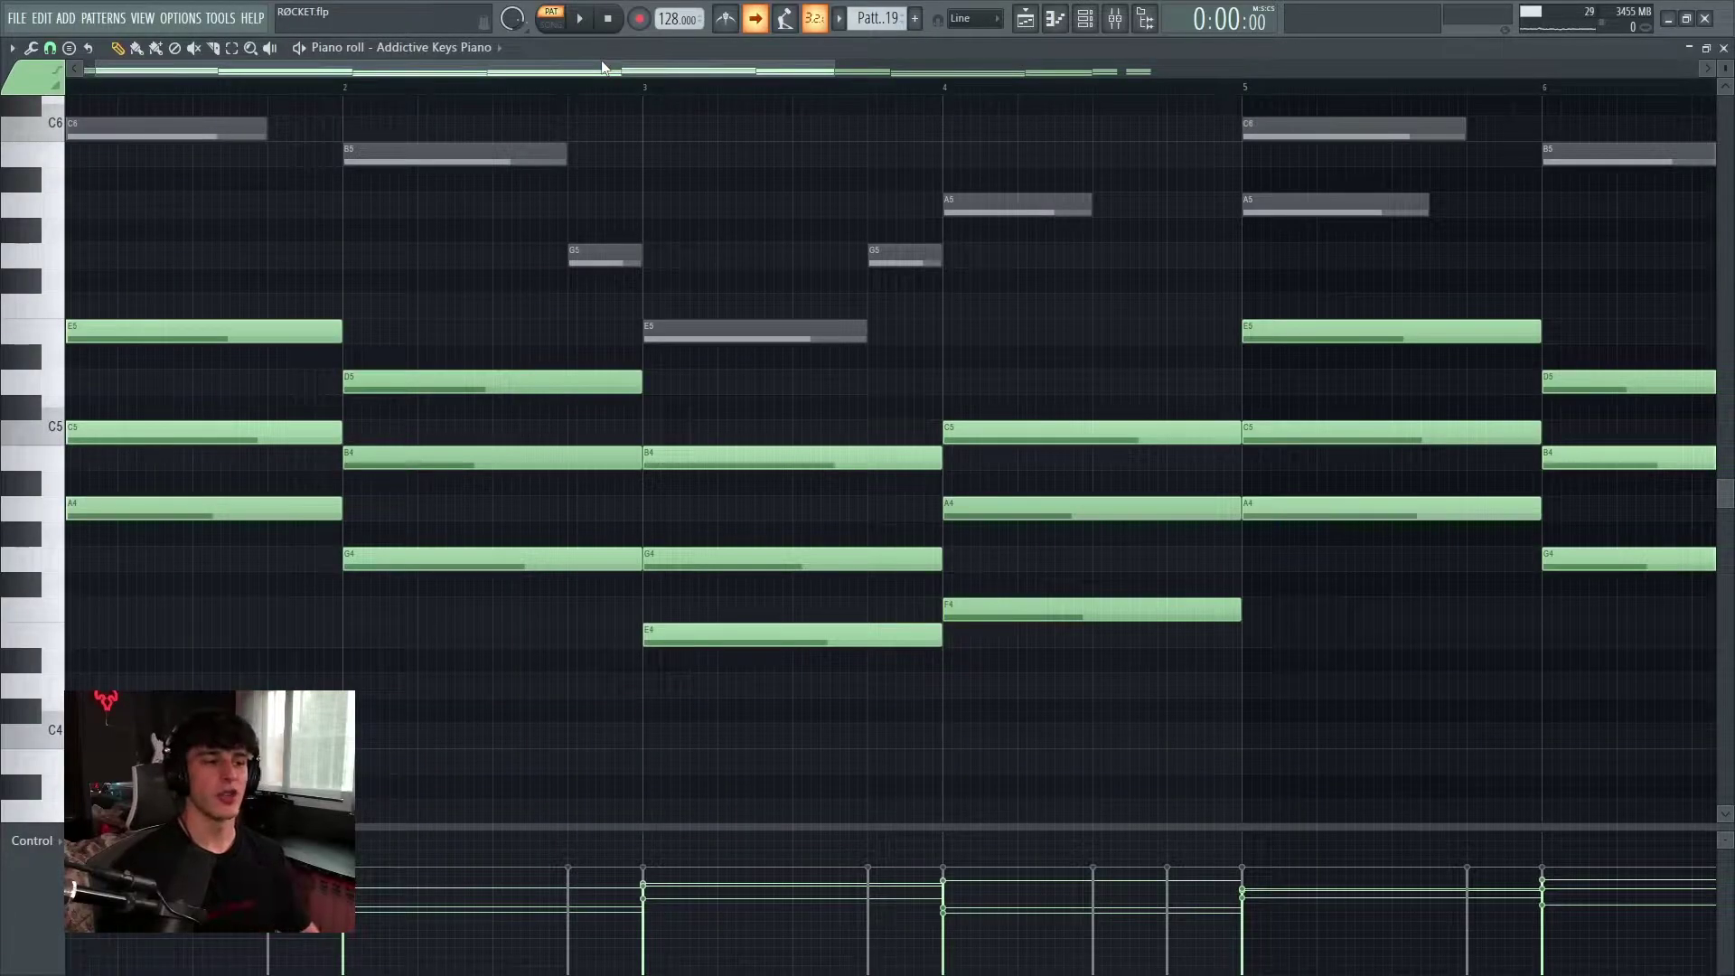
Play the Addictive Keys Piano chord progression in the piano roll
{"action": "left_click", "coordinate": [584, 25]}
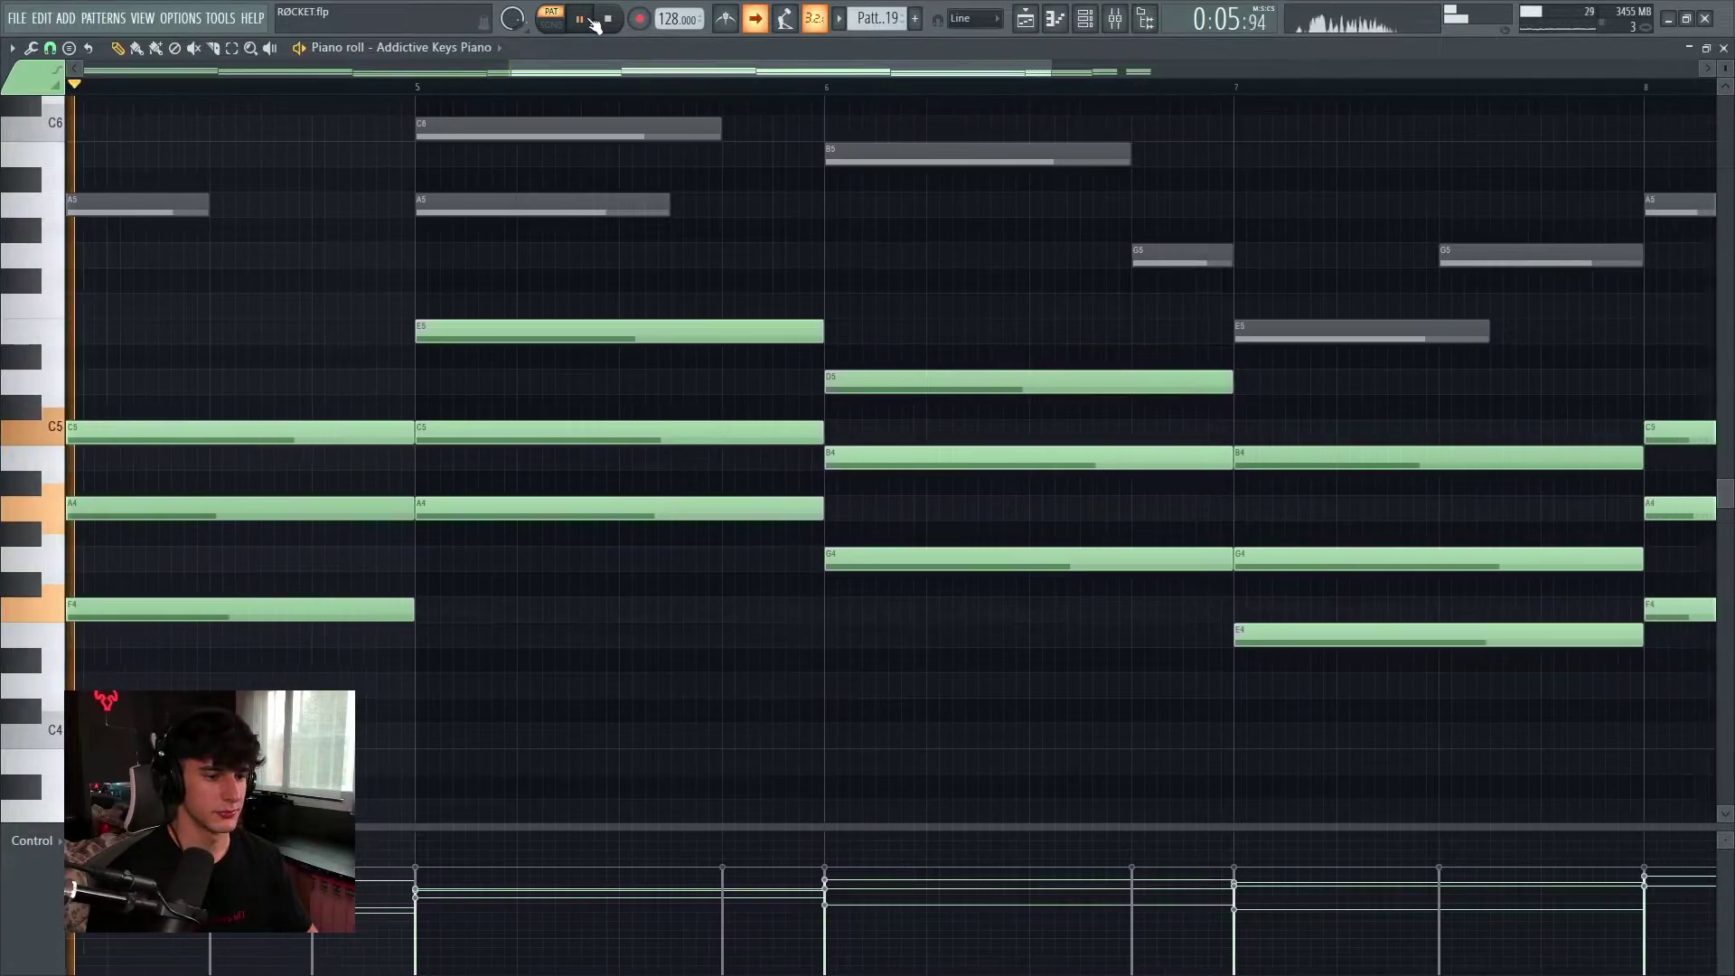
{"action": "scroll", "coordinate": [720, 237], "scroll_direction": "down", "scroll_amount": 3}
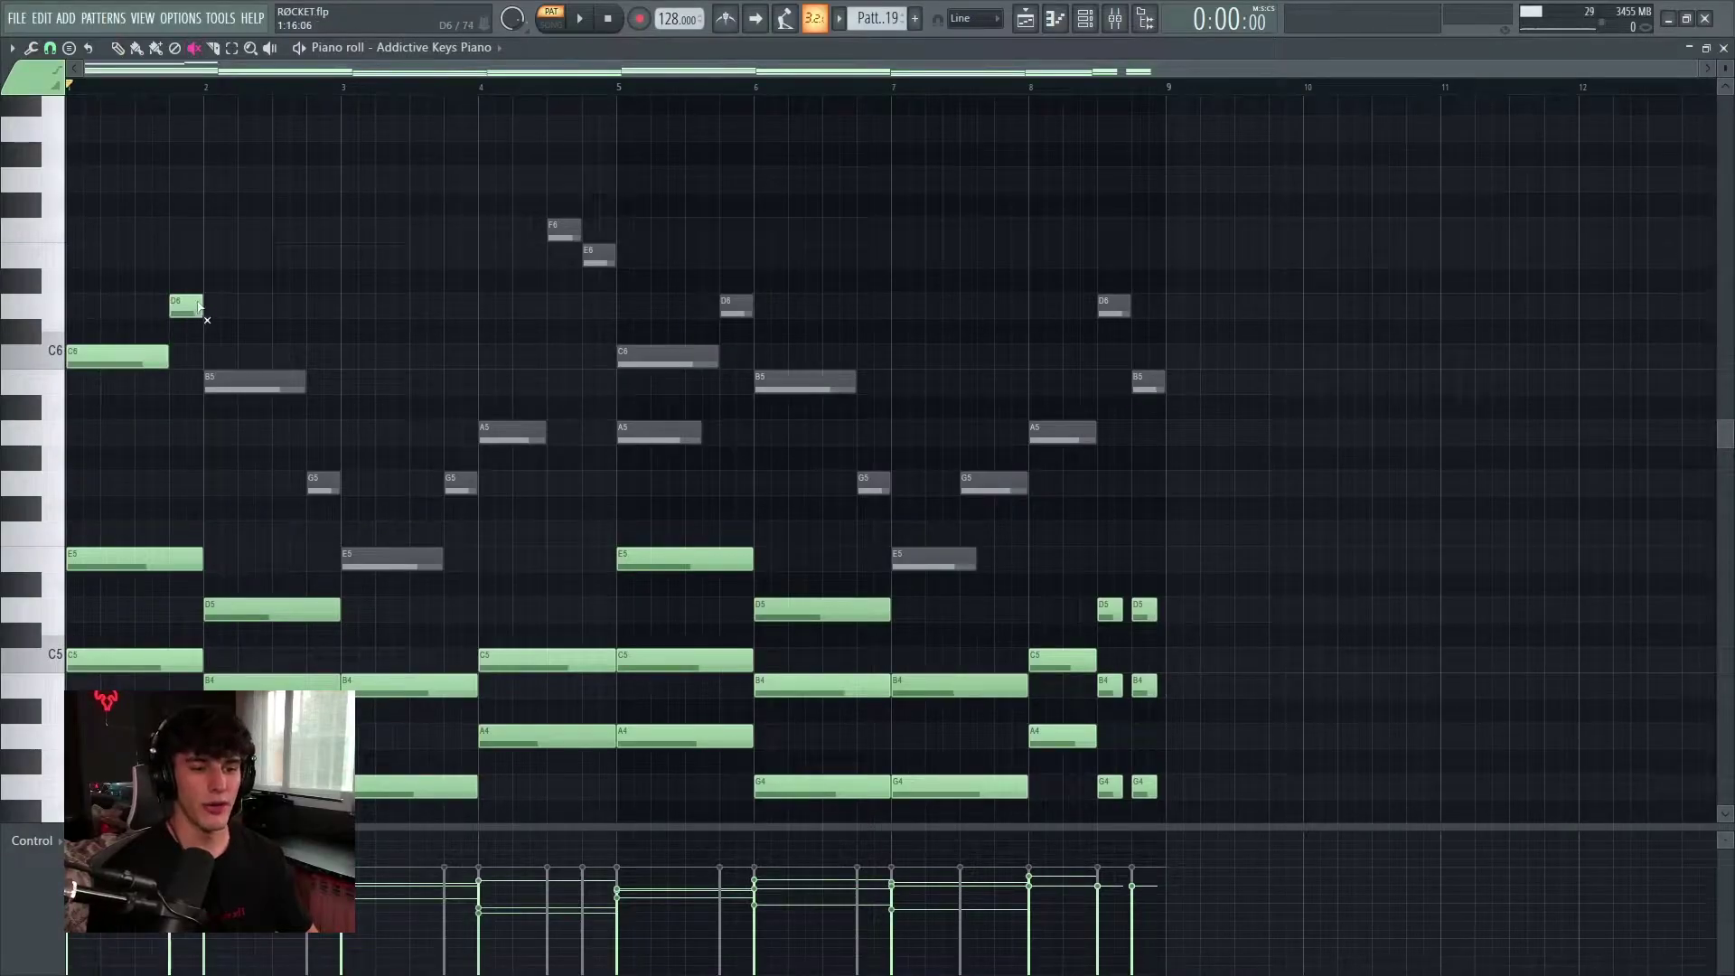
Unmute all the muted melody notes above the Addictive Keys Piano chords and play the pattern
{"action": "mouse_move", "coordinate": [201, 307]}
{"action": "left_mouse_down"}
{"action": "mouse_move", "coordinate": [329, 493]}
{"action": "mouse_move", "coordinate": [471, 490]}
{"action": "left_mouse_up"}
{"action": "mouse_move", "coordinate": [571, 232]}
{"action": "left_mouse_down"}
{"action": "mouse_move", "coordinate": [627, 455]}
{"action": "mouse_move", "coordinate": [792, 396]}
{"action": "left_mouse_up"}
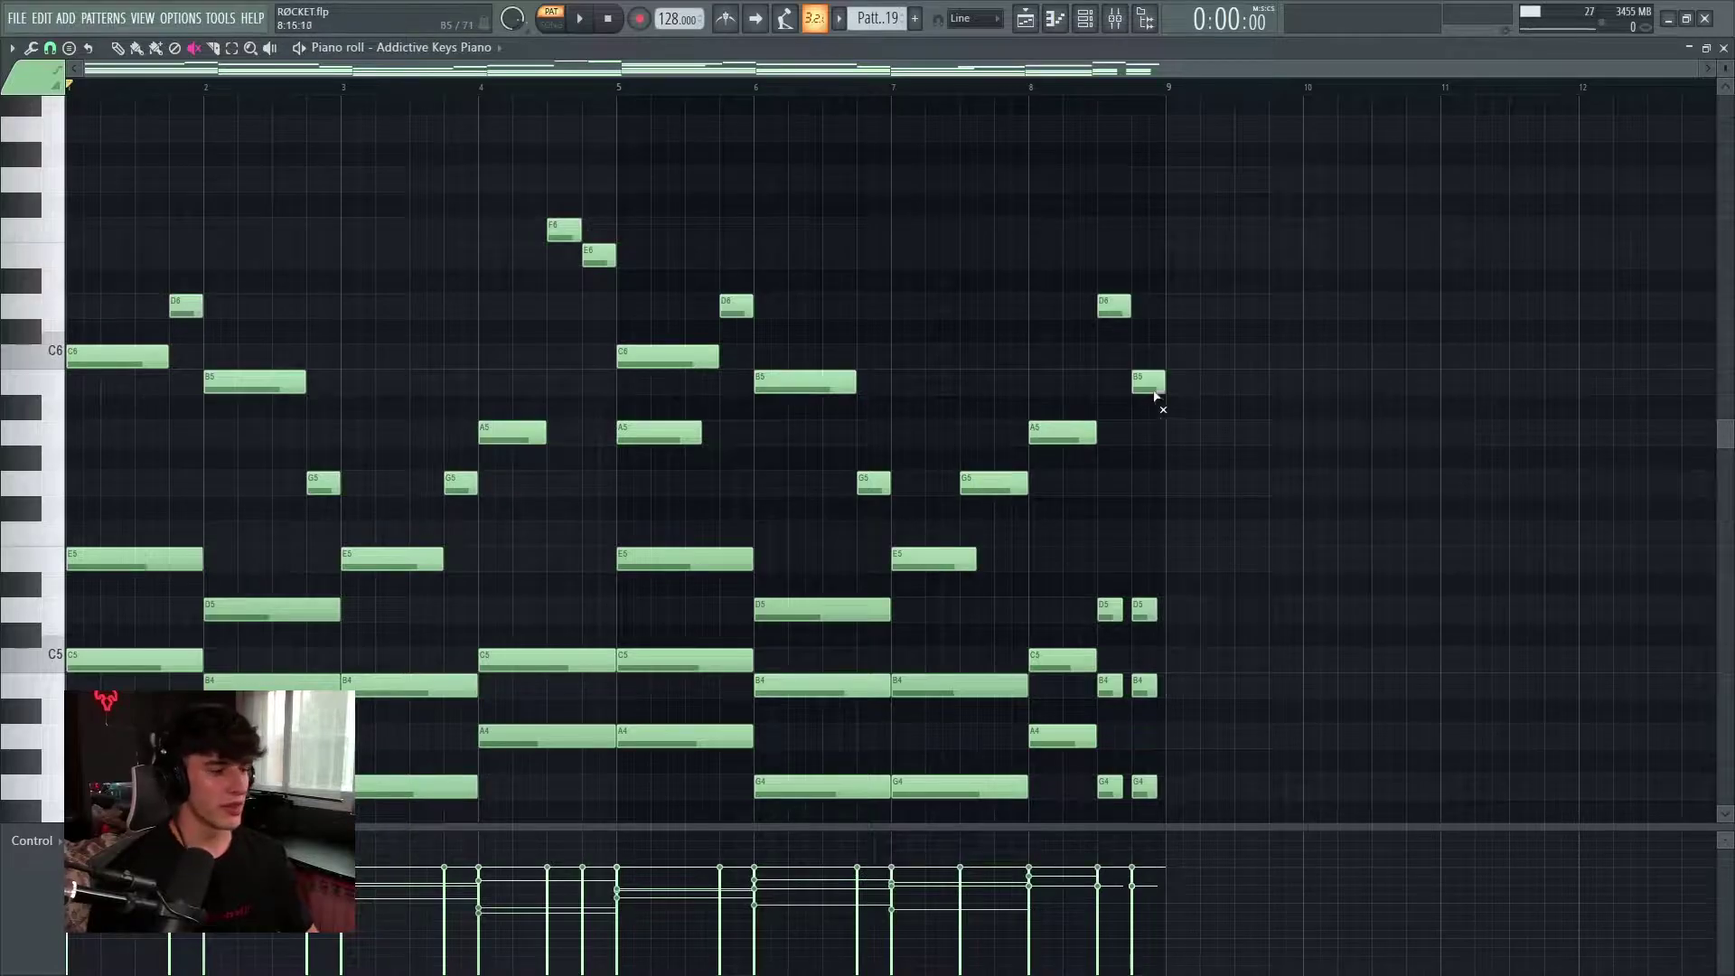
{"action": "scroll", "coordinate": [1202, 392], "scroll_direction": "down", "scroll_amount": 3}
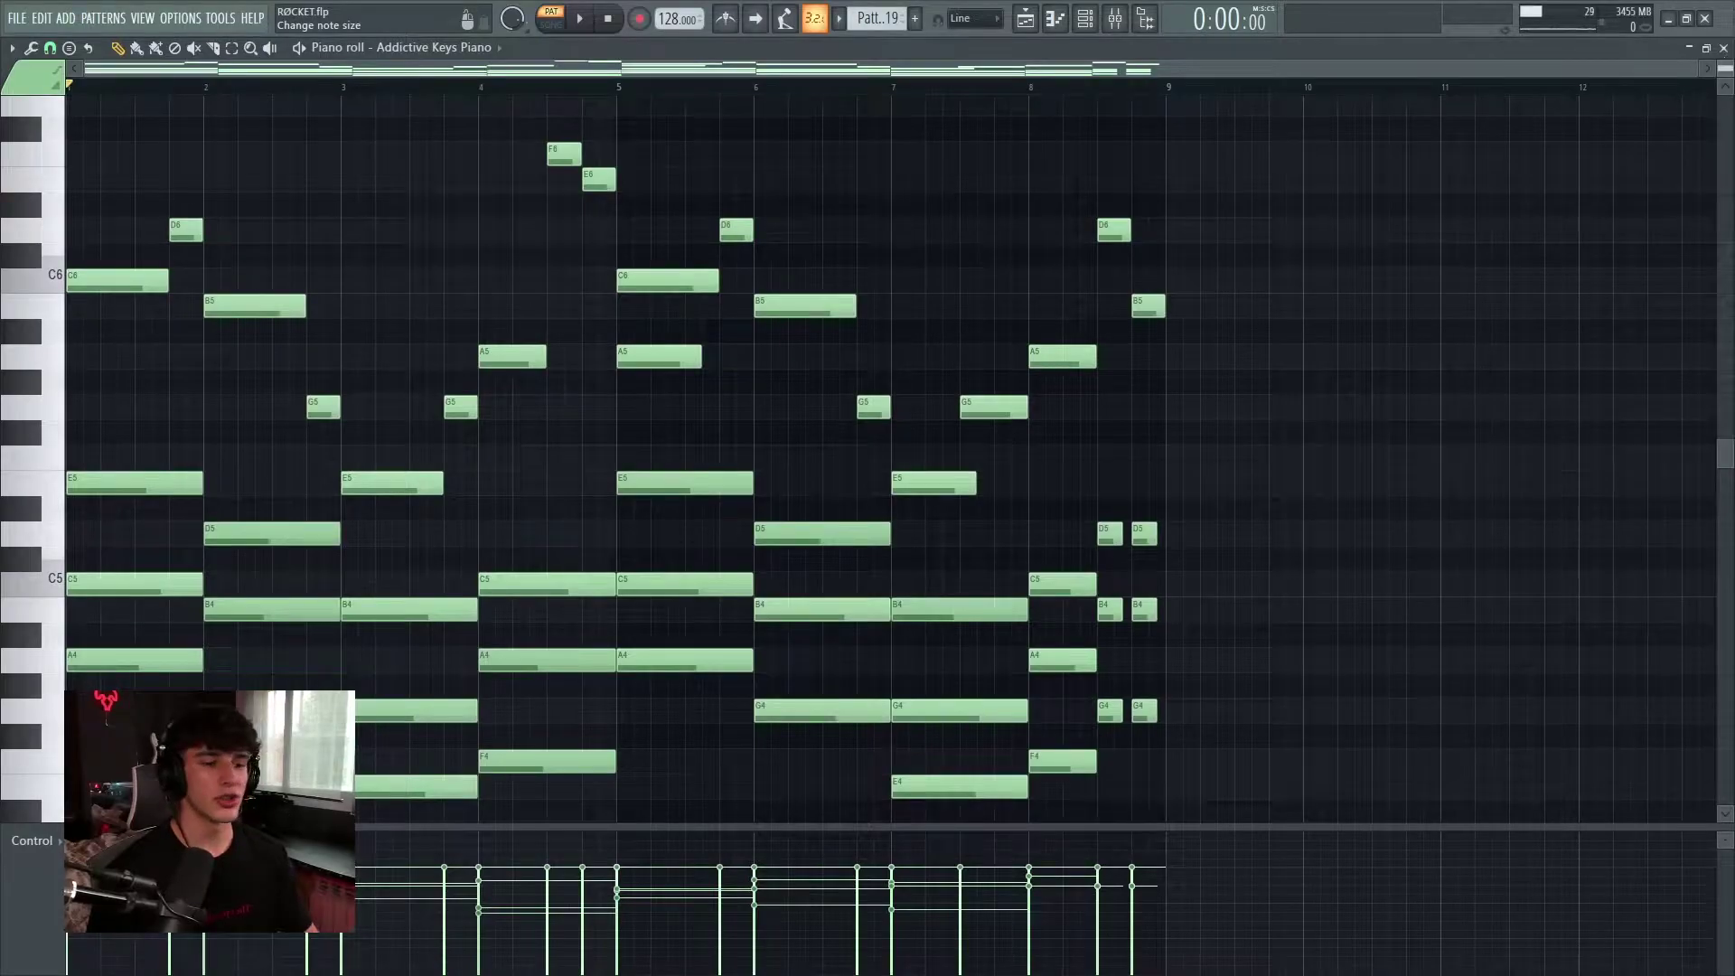
{"action": "scroll", "coordinate": [31, 479], "scroll_direction": "down", "scroll_amount": 1}
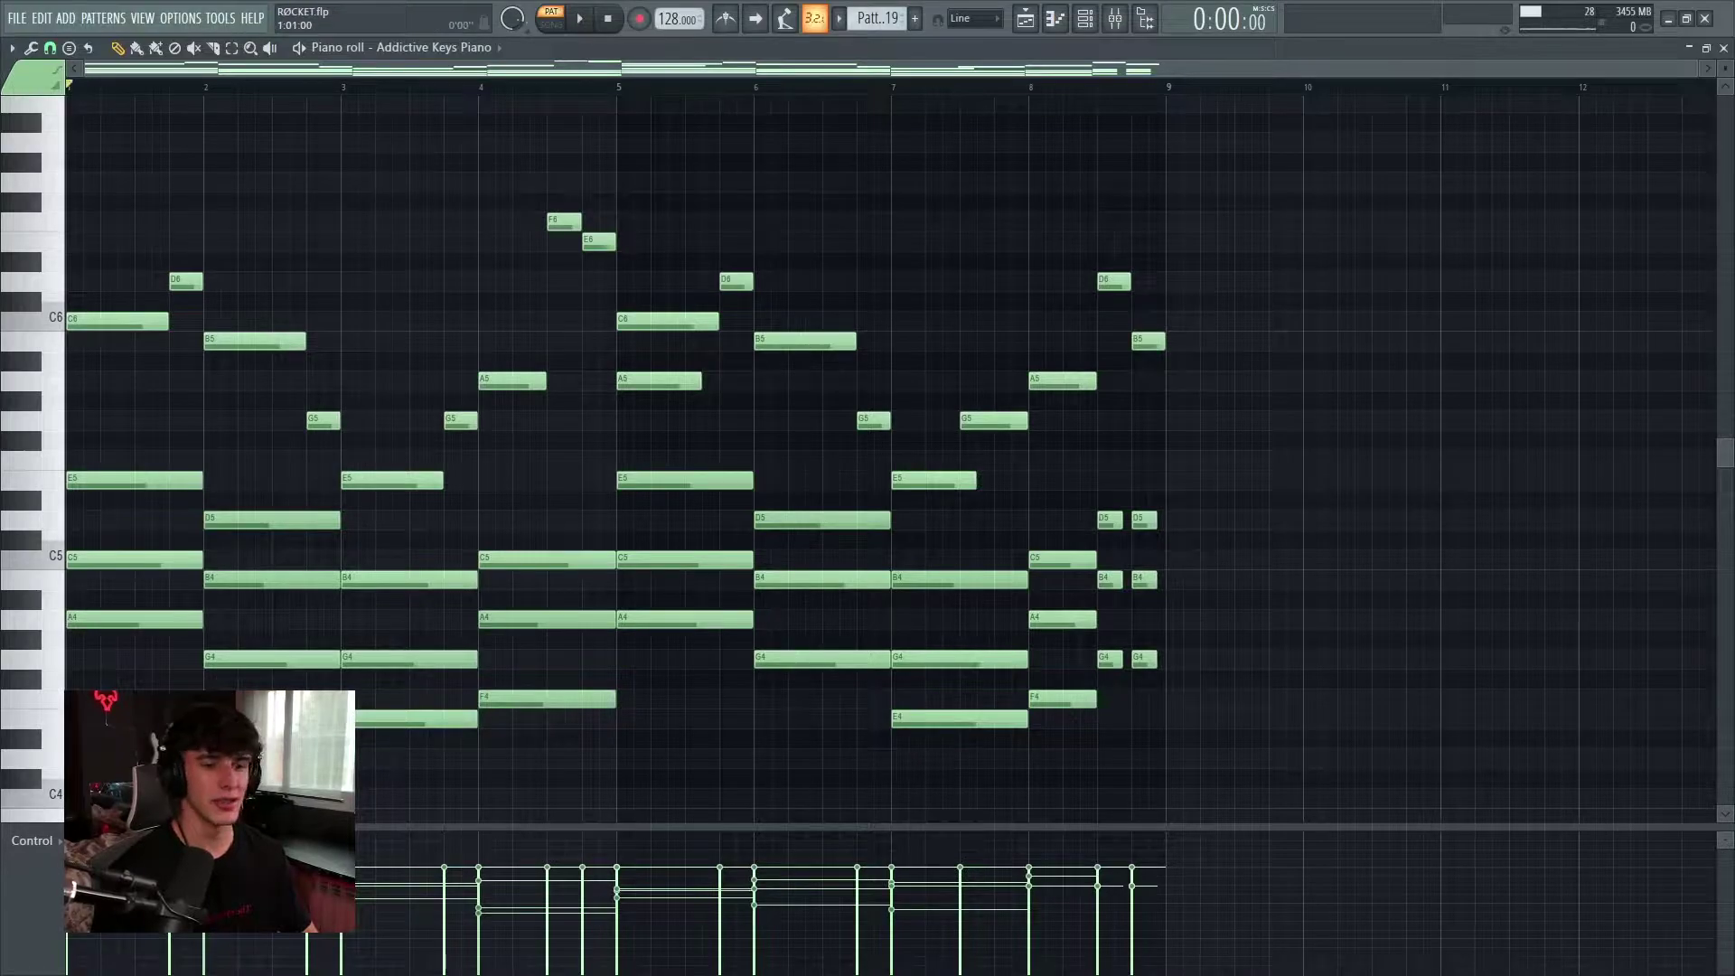
{"action": "left_click", "coordinate": [584, 19]}
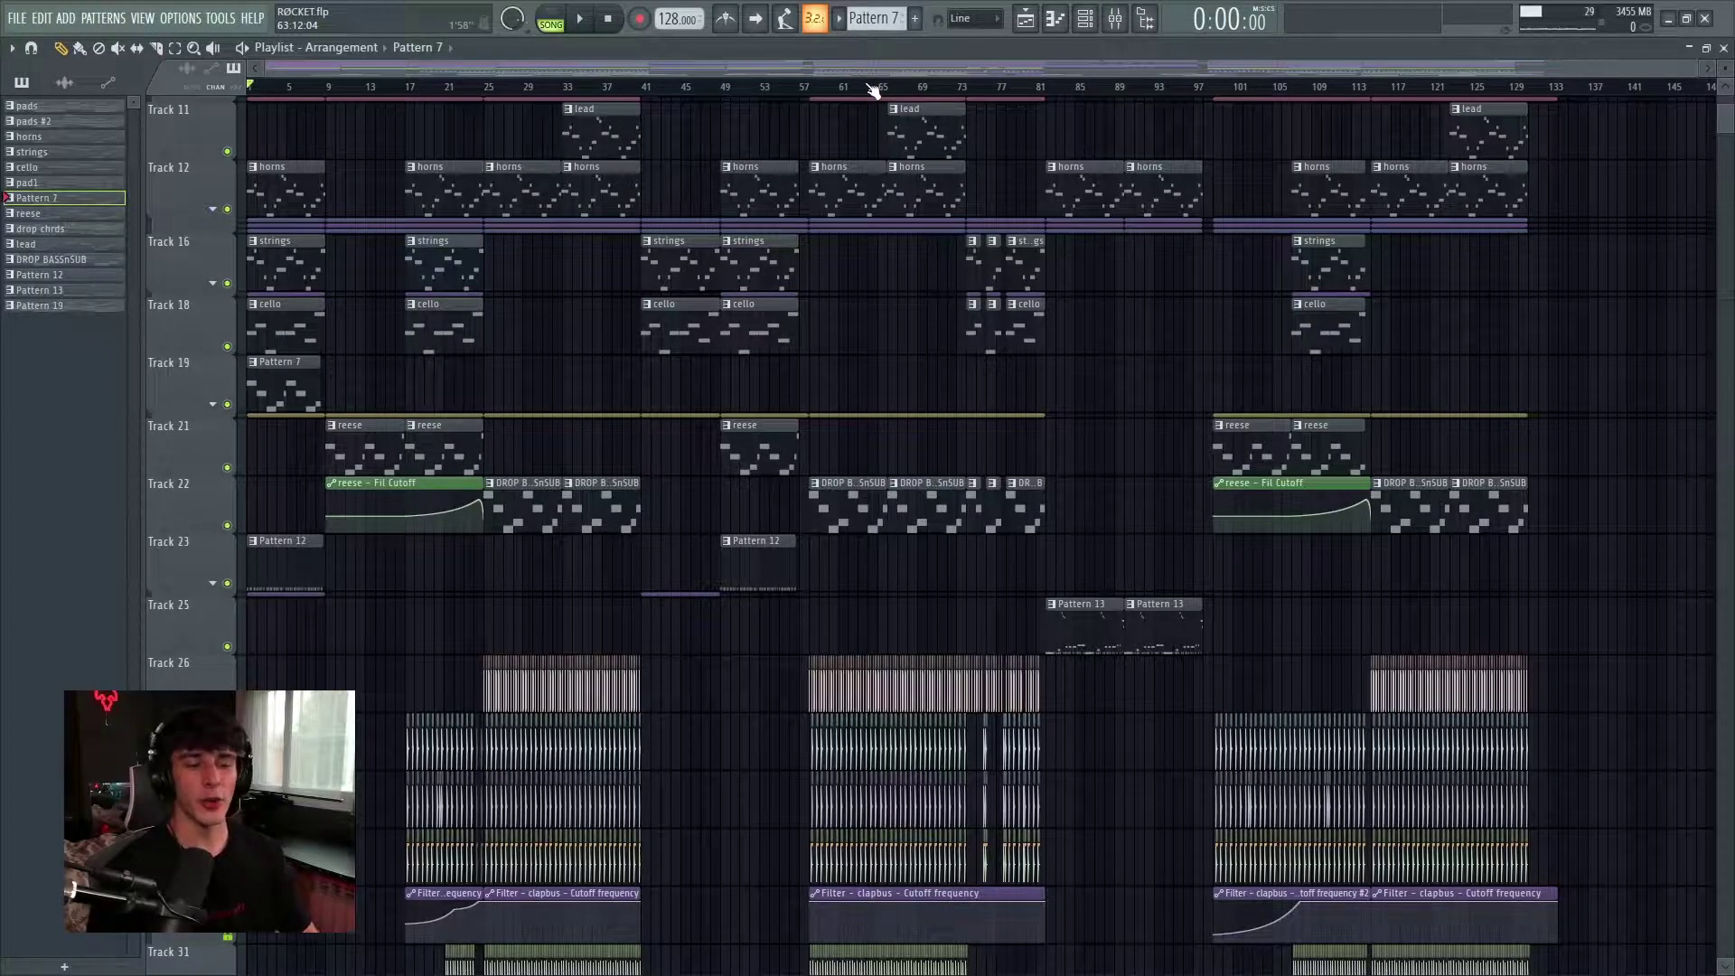
Select the lowest note of each full chord from bar 1 to bar 8 in the Addictive Keys Piano piano roll
{"action": "scroll", "coordinate": [310, 310], "scroll_direction": "up", "scroll_amount": 3}
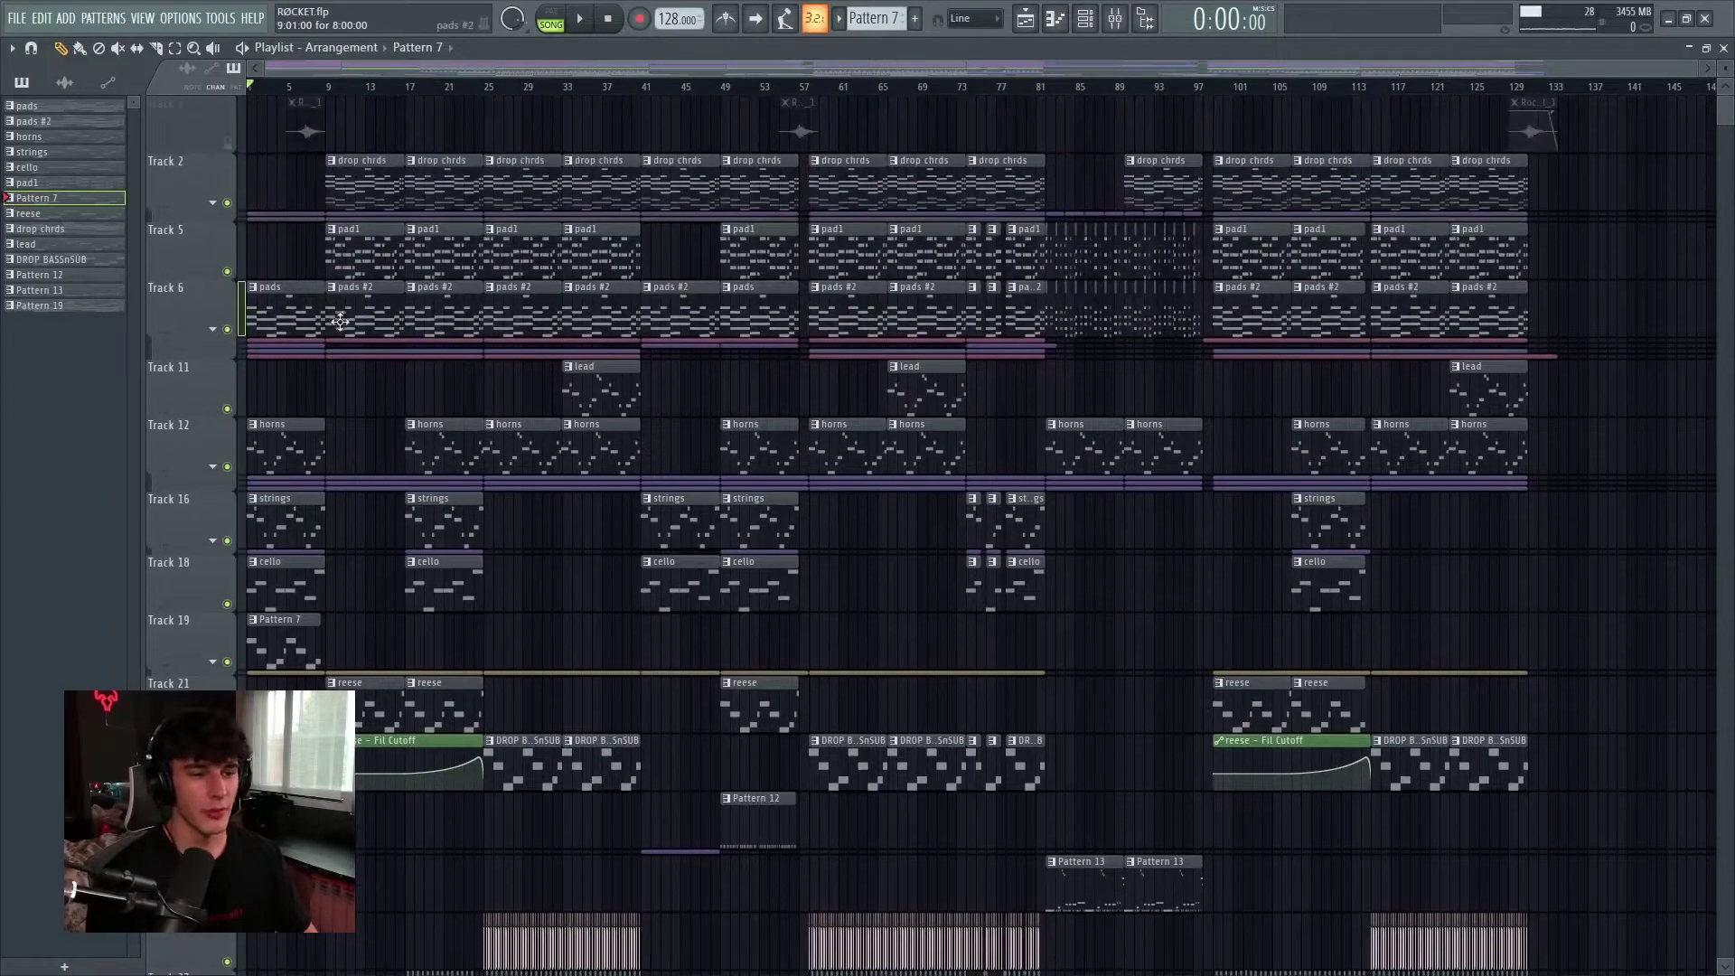
{"action": "scroll", "coordinate": [358, 327], "scroll_direction": "down", "scroll_amount": 3}
{"action": "key", "text": "F7"}
{"action": "scroll", "coordinate": [503, 349], "scroll_direction": "up", "scroll_amount": 2}
{"action": "left_click", "coordinate": [135, 379], "text": "ctrl"}
{"action": "left_click", "coordinate": [271, 420], "text": "ctrl"}
{"action": "left_click", "coordinate": [357, 480], "text": "ctrl"}
{"action": "left_click", "coordinate": [560, 460], "text": "ctrl"}
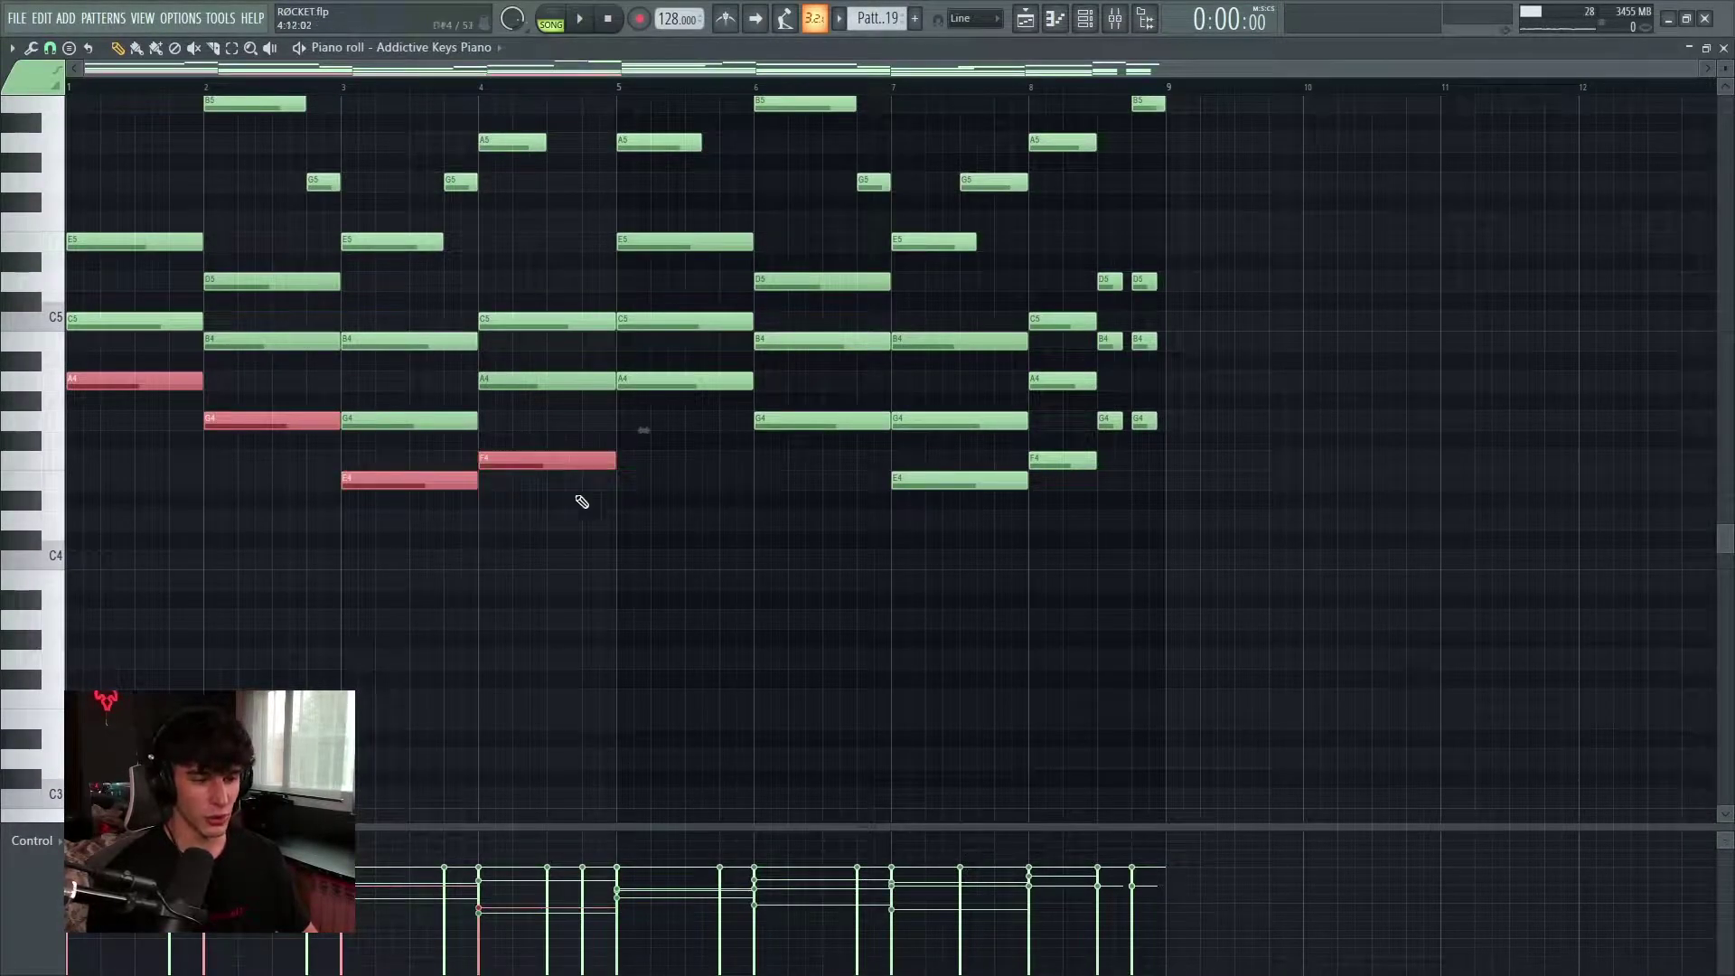
{"action": "left_click", "coordinate": [687, 381], "text": "ctrl"}
{"action": "left_click", "coordinate": [946, 479], "text": "ctrl"}
{"action": "left_click", "coordinate": [818, 421], "text": "ctrl"}
{"action": "left_click", "coordinate": [1062, 460], "text": "ctrl"}
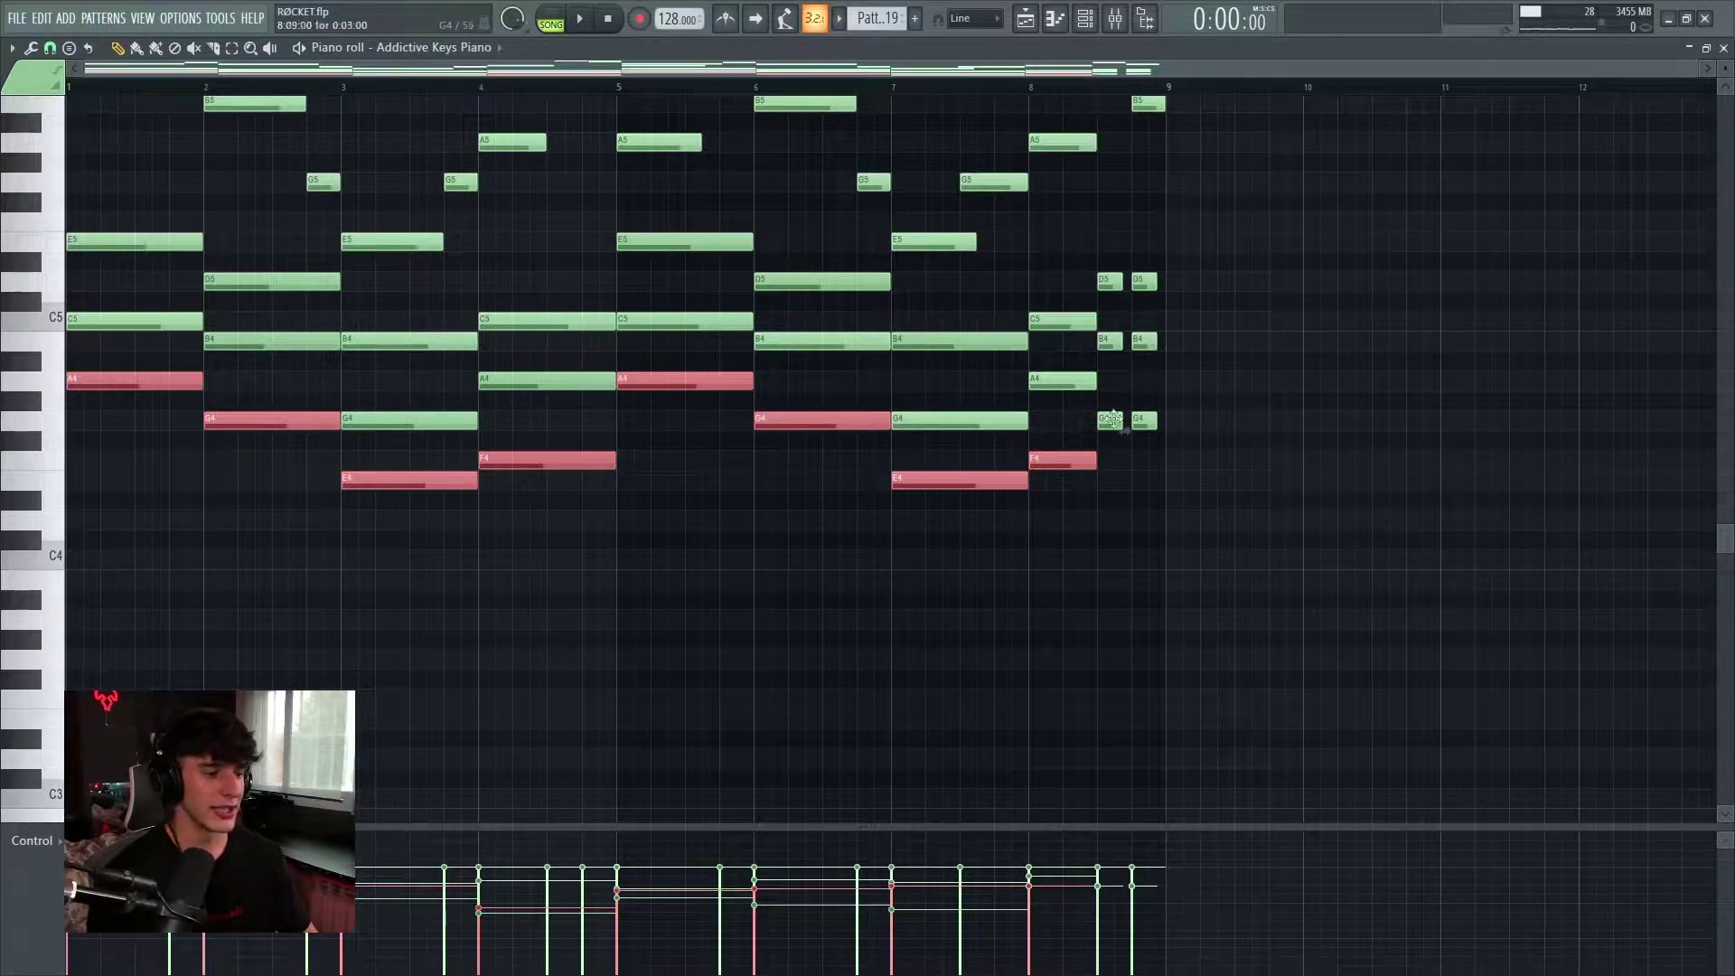
Open the notes of the first drop bass and sub clip on Track 22 and play them
{"action": "left_click", "coordinate": [1027, 24]}
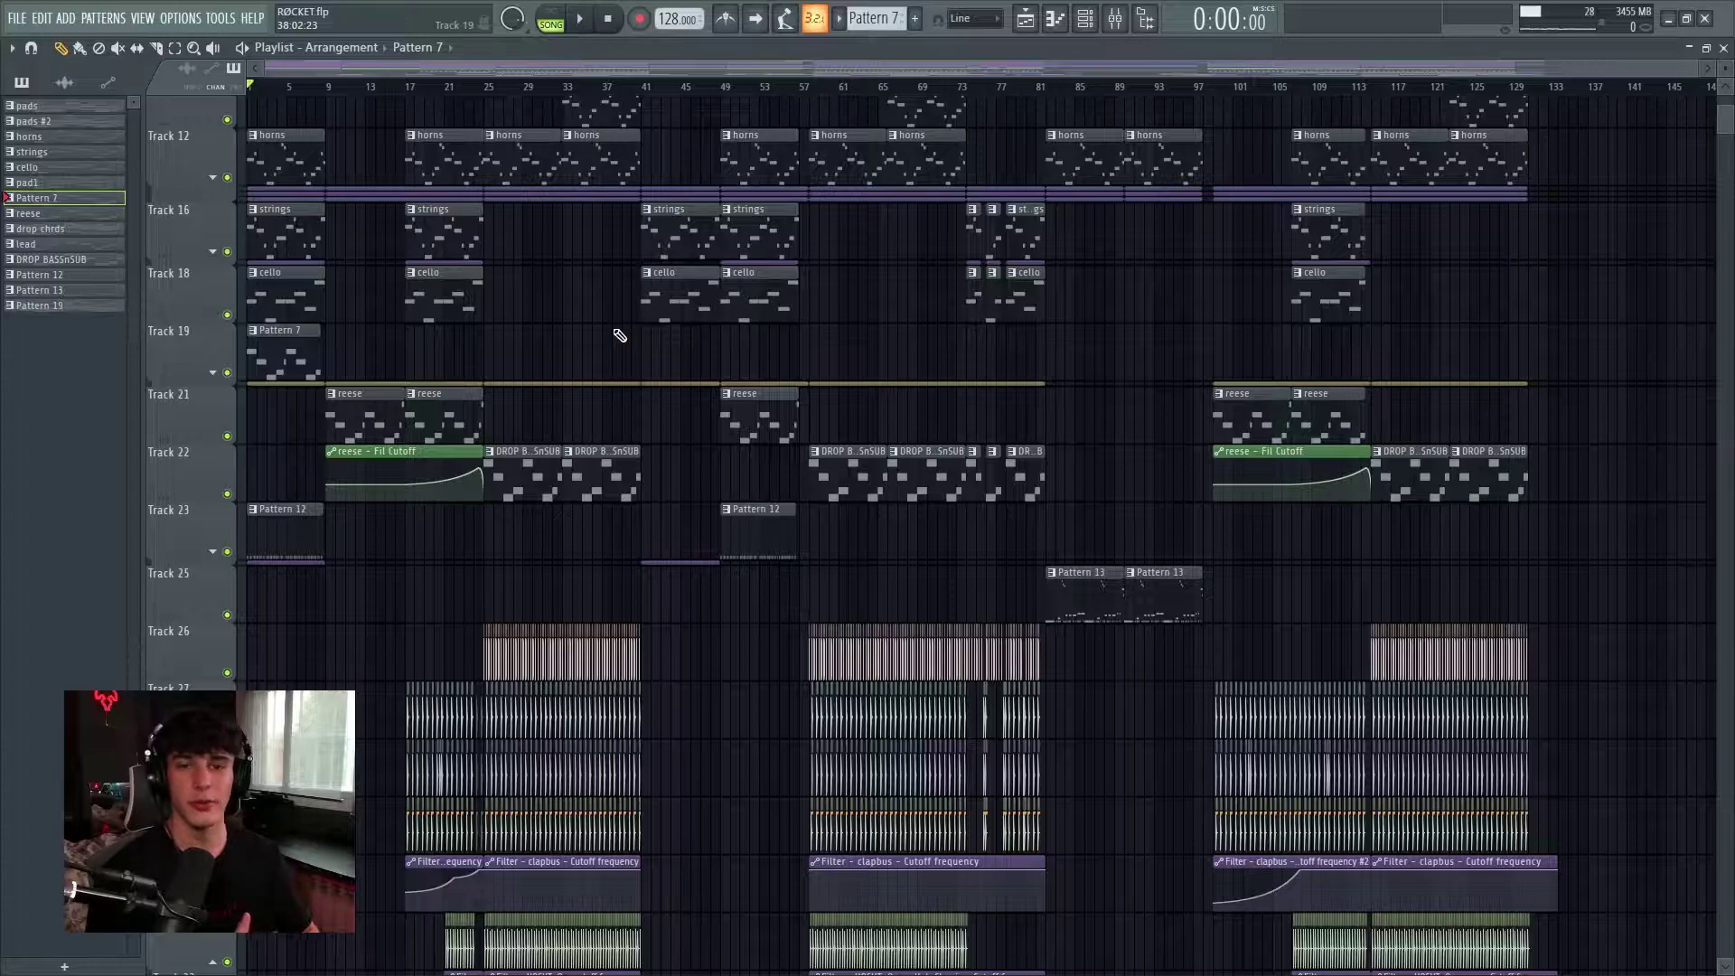
{"action": "double_click", "coordinate": [520, 473]}
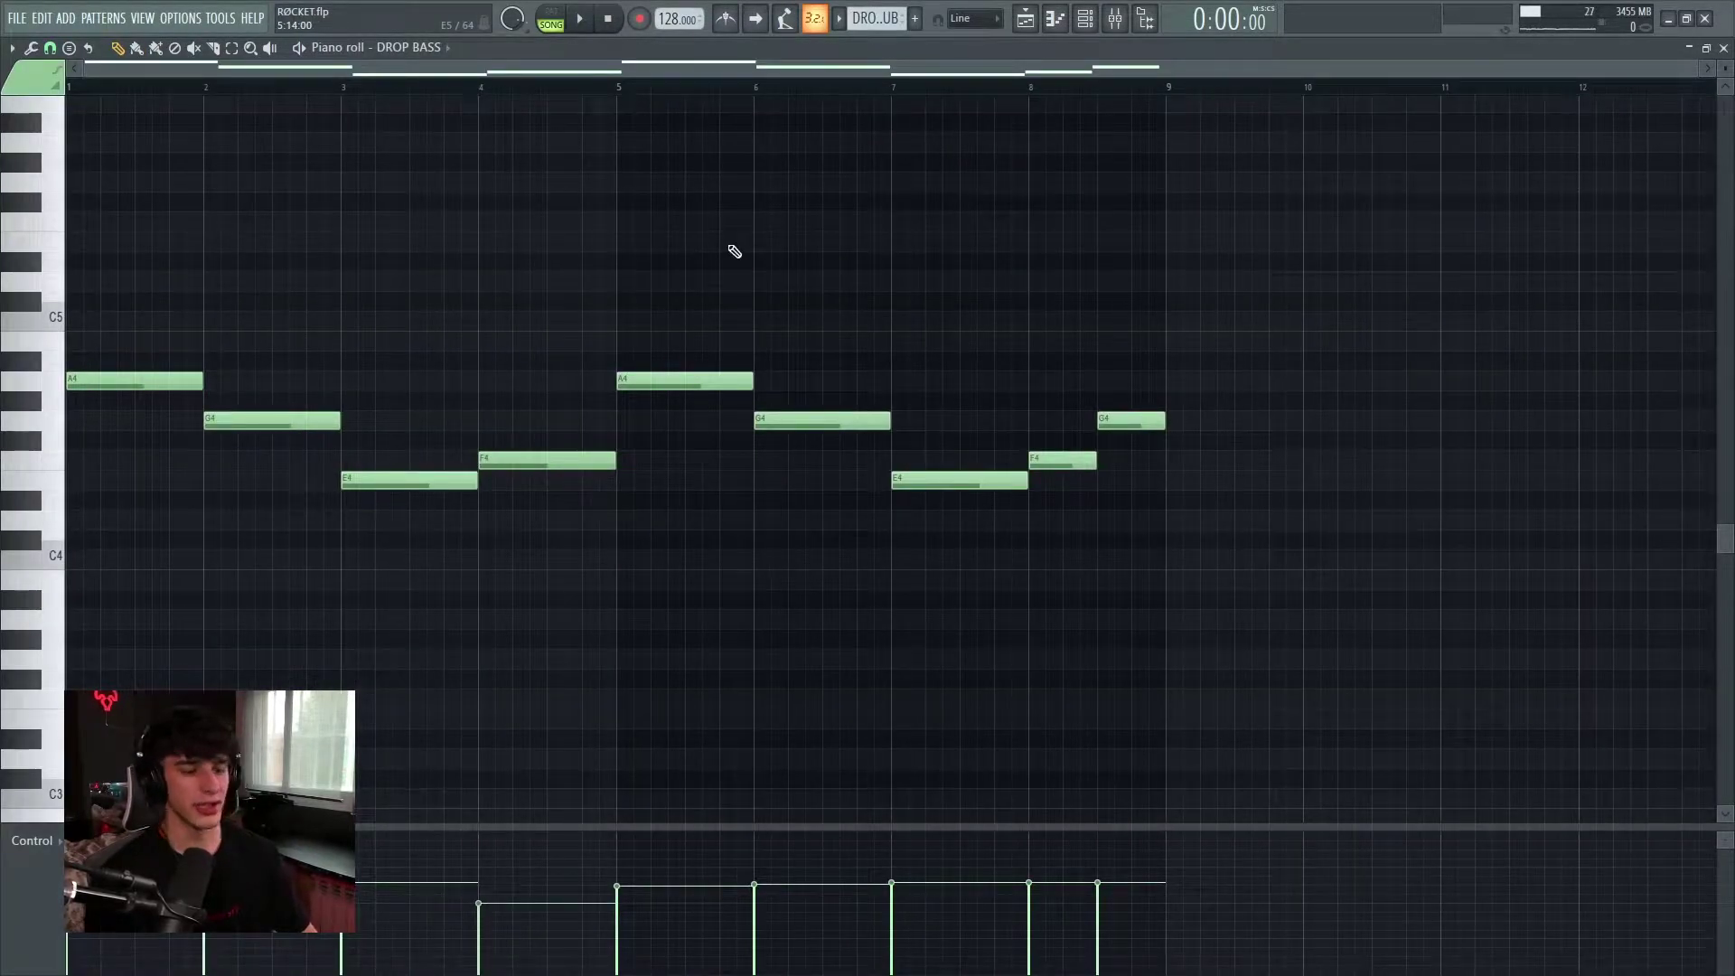
{"action": "key", "text": "space"}
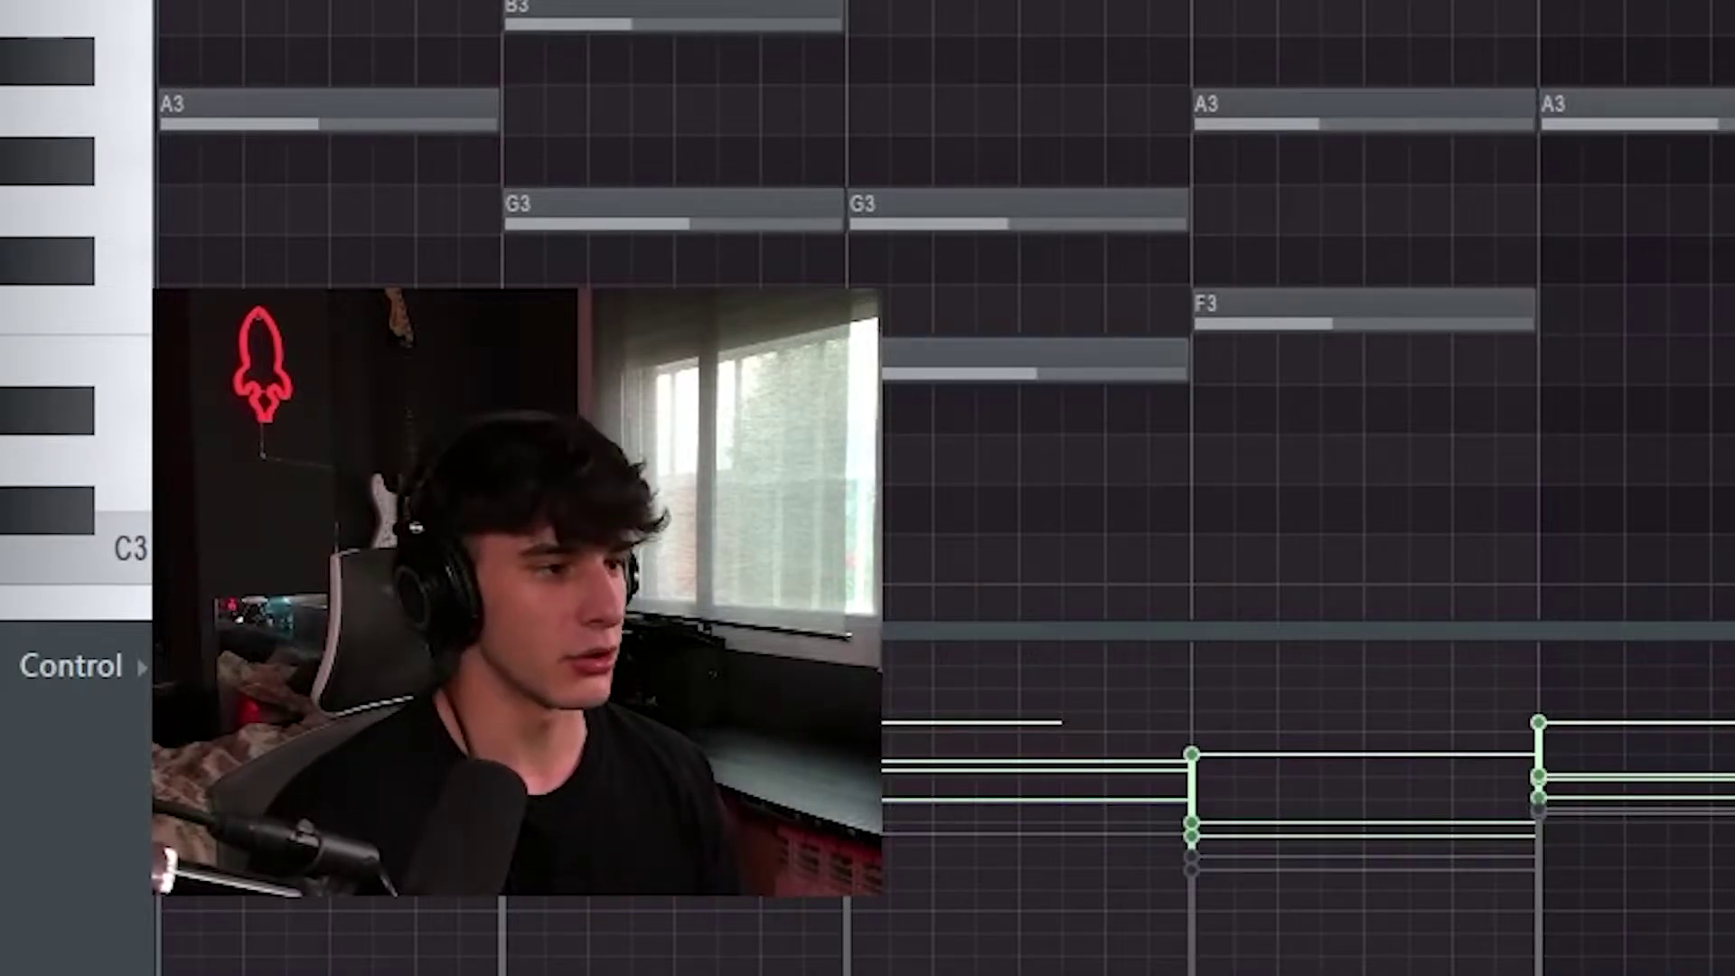
View the channel rack, solo the pads on Track 6 in the playlist, and expand that track's grouped automation lanes
{"action": "key", "text": "F6"}
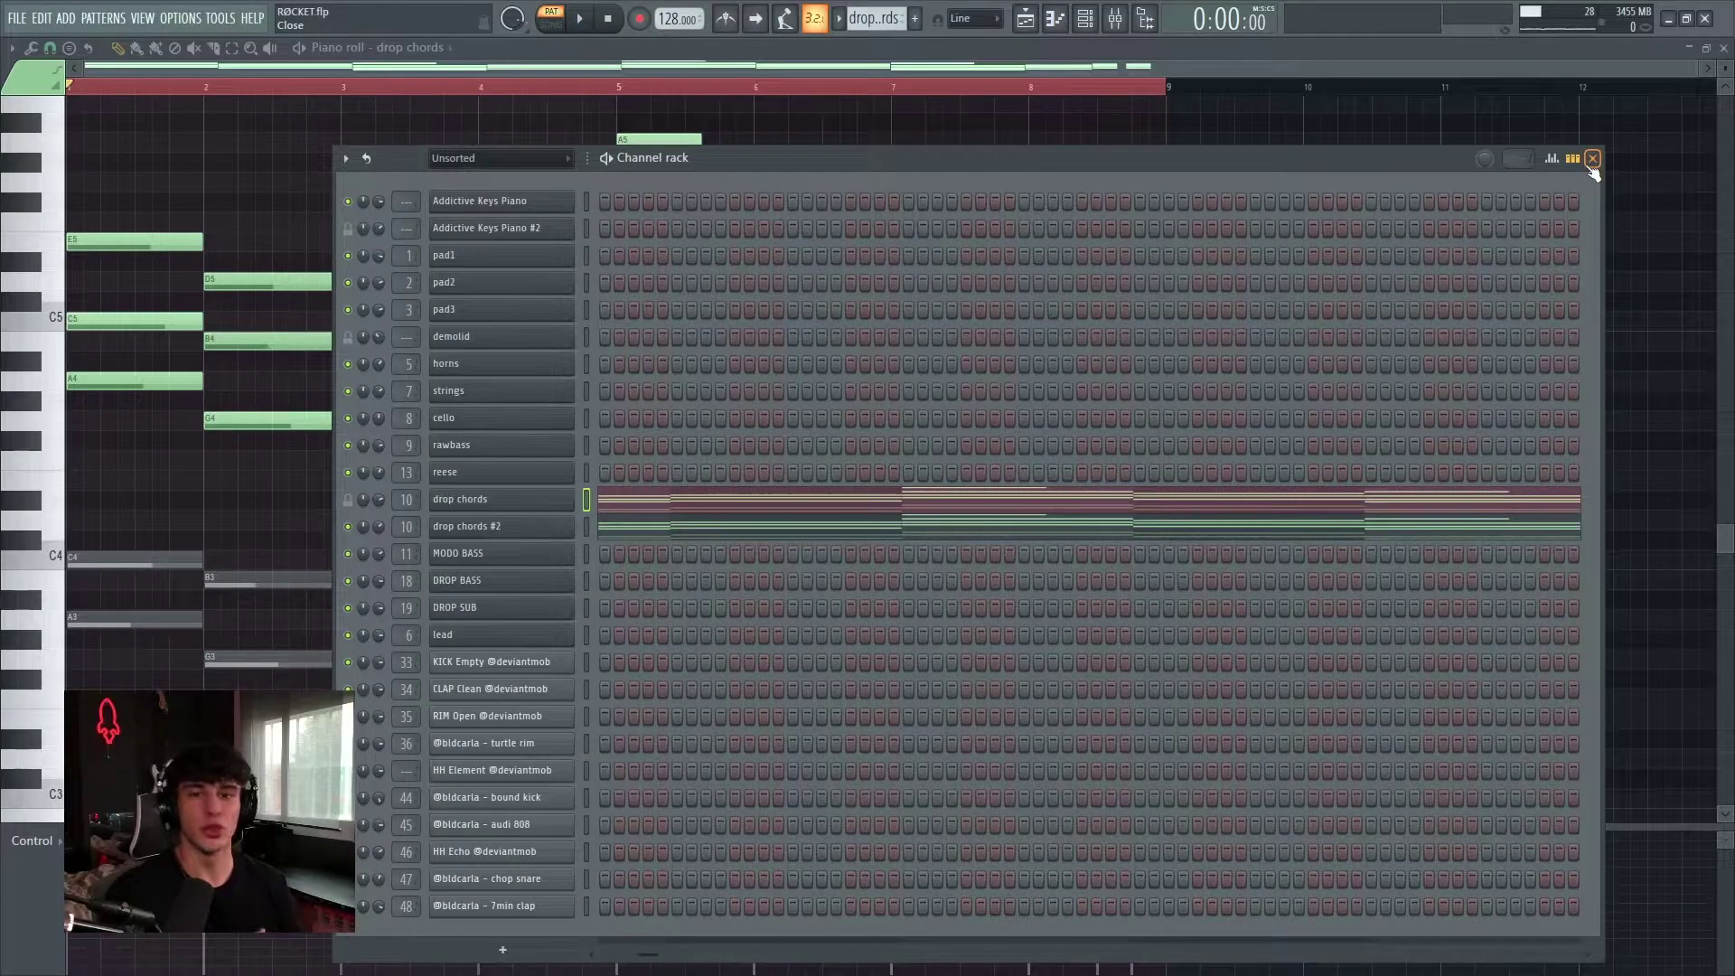
{"action": "key", "text": "F5"}
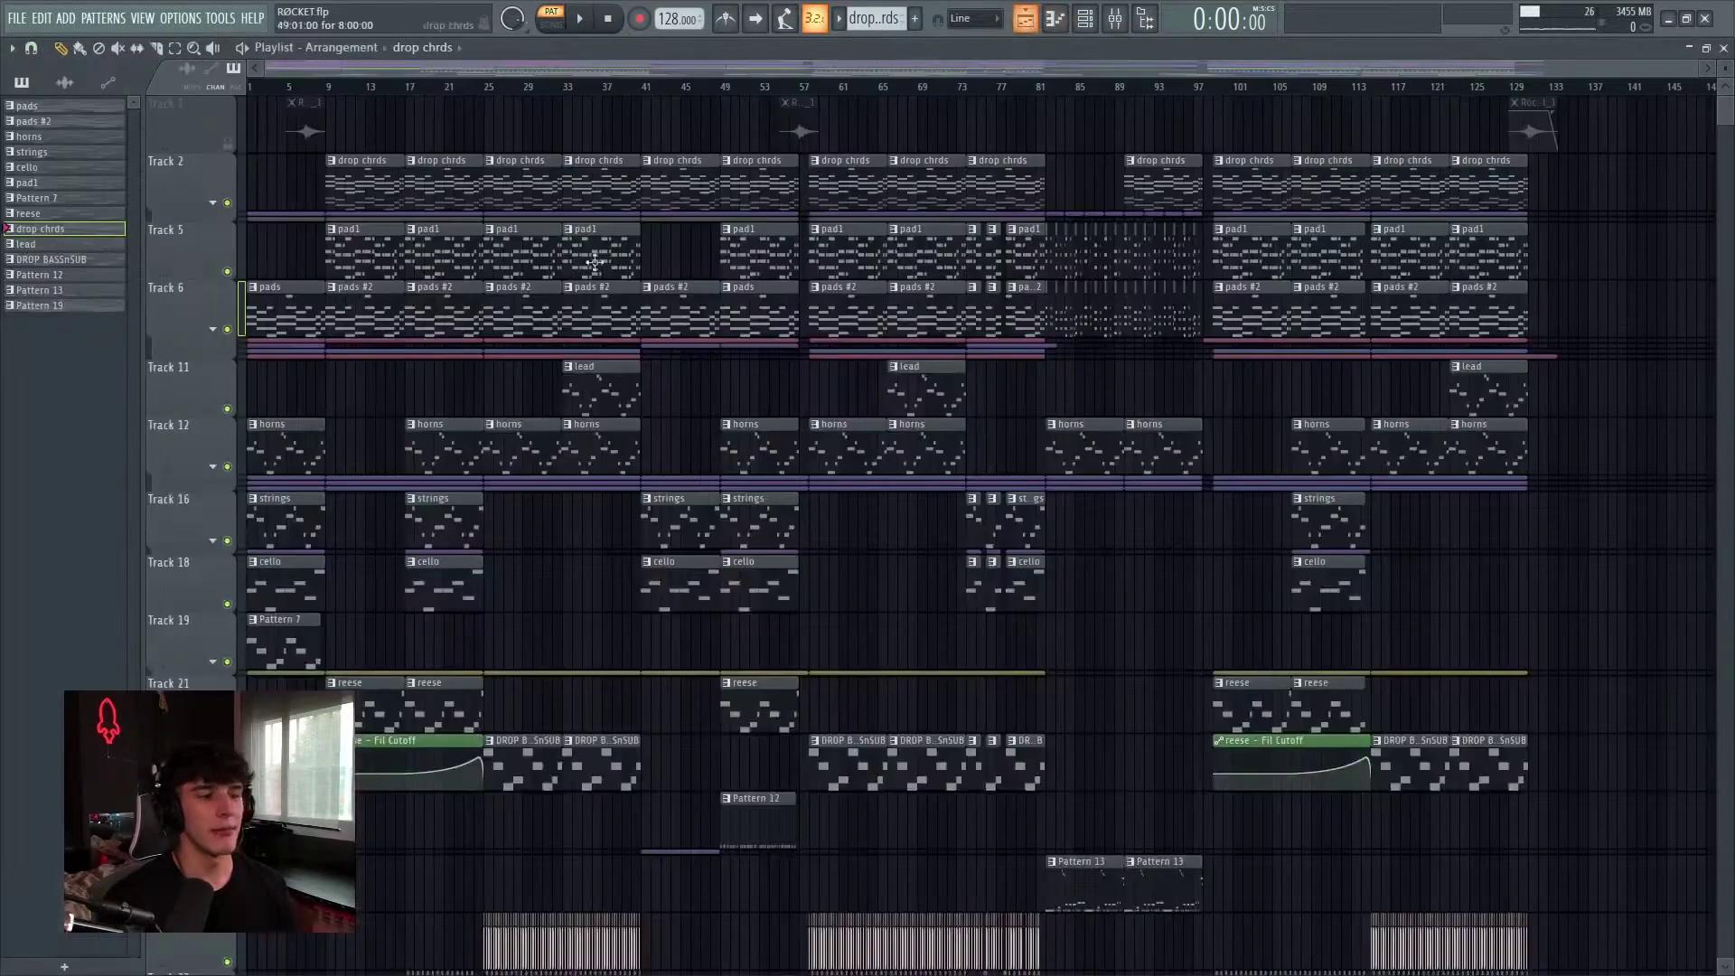
{"action": "scroll", "coordinate": [259, 307], "scroll_direction": "up", "scroll_amount": 3, "text": "ctrl"}
{"action": "right_click", "coordinate": [228, 329]}
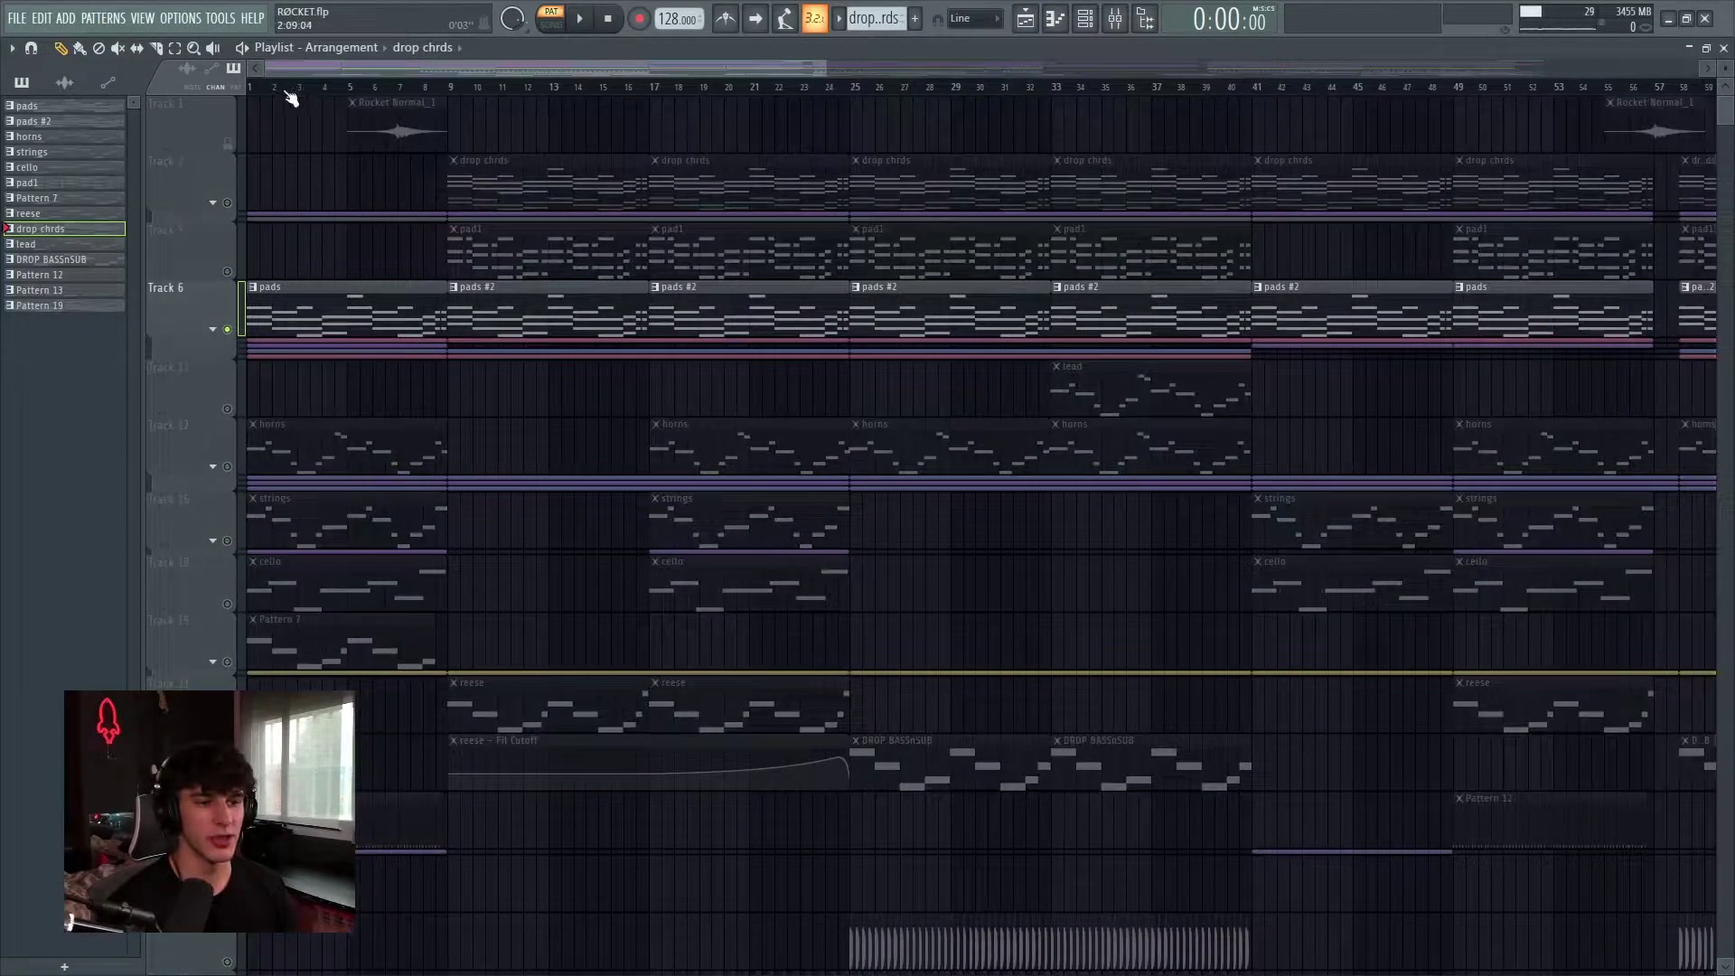
{"action": "left_click", "coordinate": [214, 329]}
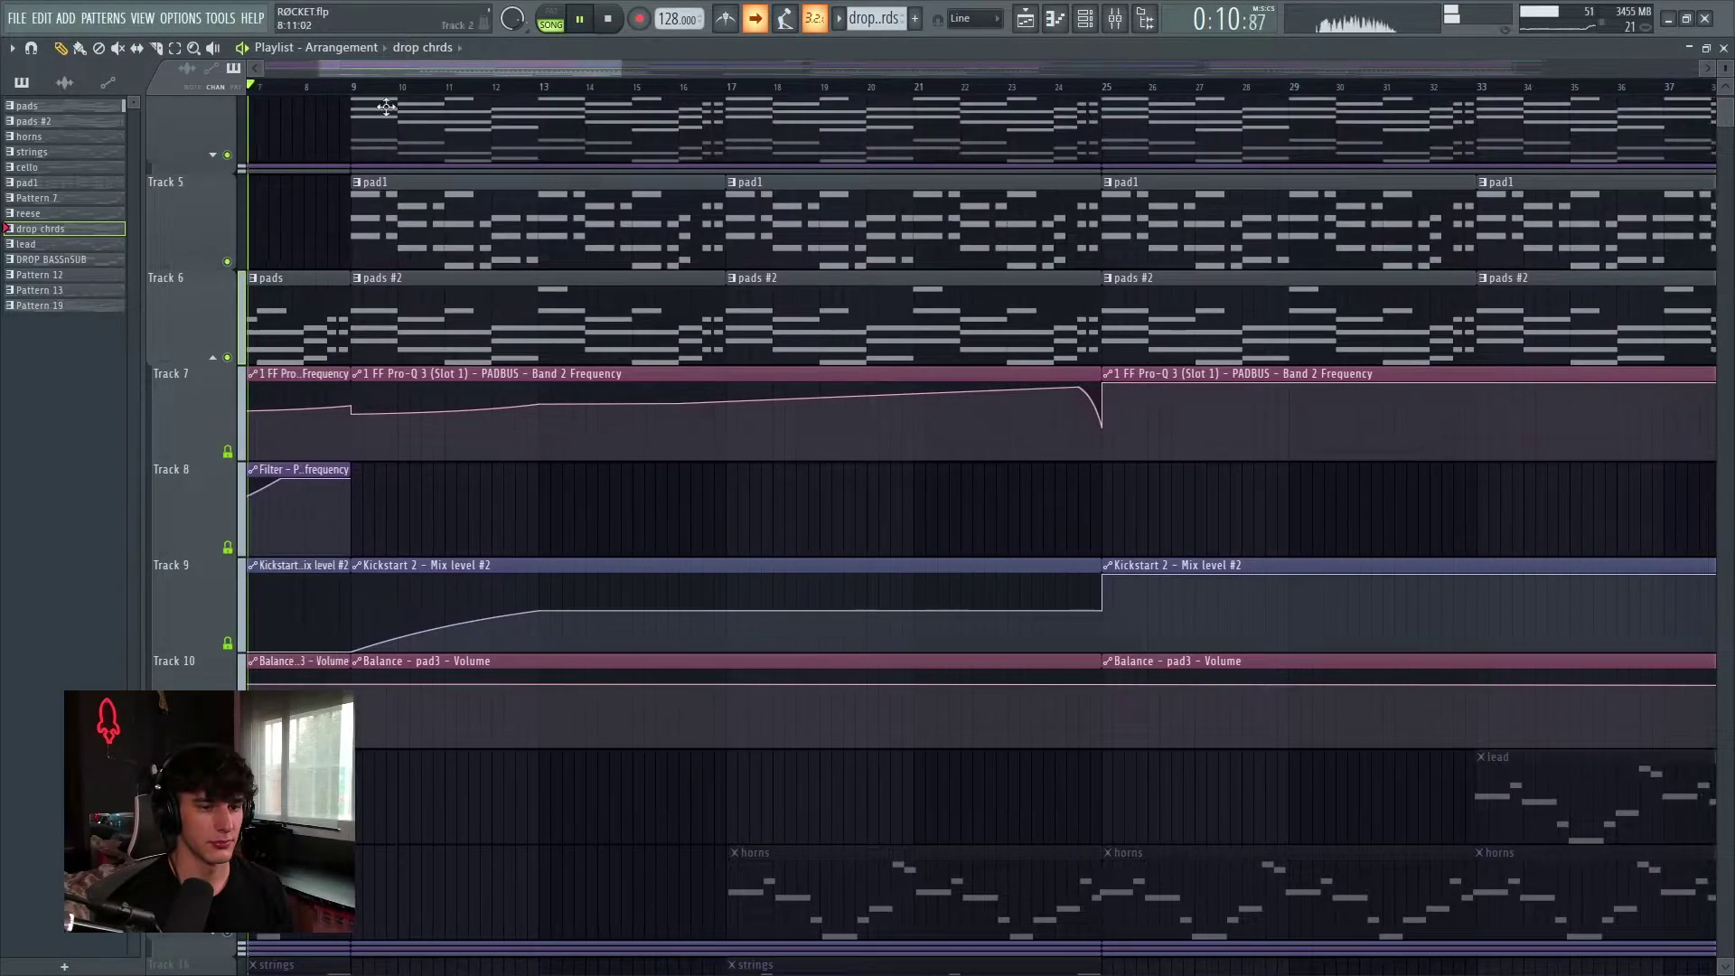
Listen to the intro leading into bar 9 while following the chord, pad and automation tracks
{"action": "scroll", "coordinate": [860, 182], "scroll_direction": "up", "scroll_amount": 2}
{"action": "scroll", "coordinate": [860, 182], "scroll_direction": "down", "scroll_amount": 2}
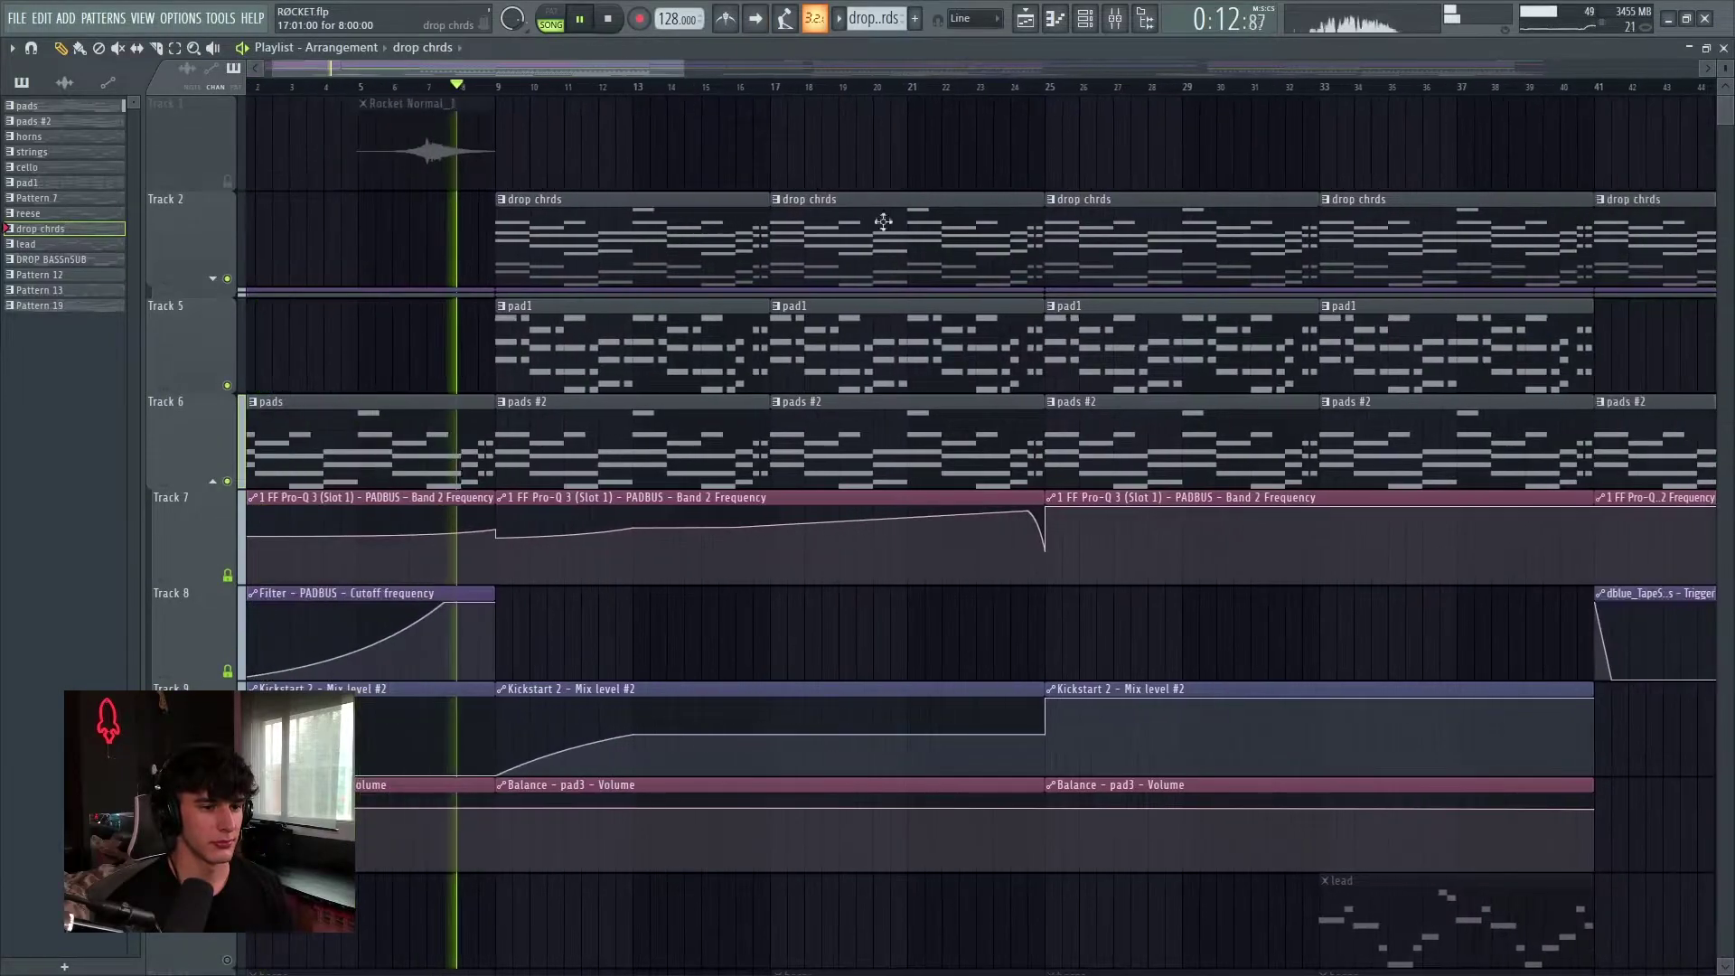
{"action": "scroll", "coordinate": [912, 217], "scroll_direction": "up", "scroll_amount": 1}
{"action": "scroll", "coordinate": [728, 198], "scroll_direction": "up", "scroll_amount": 1}
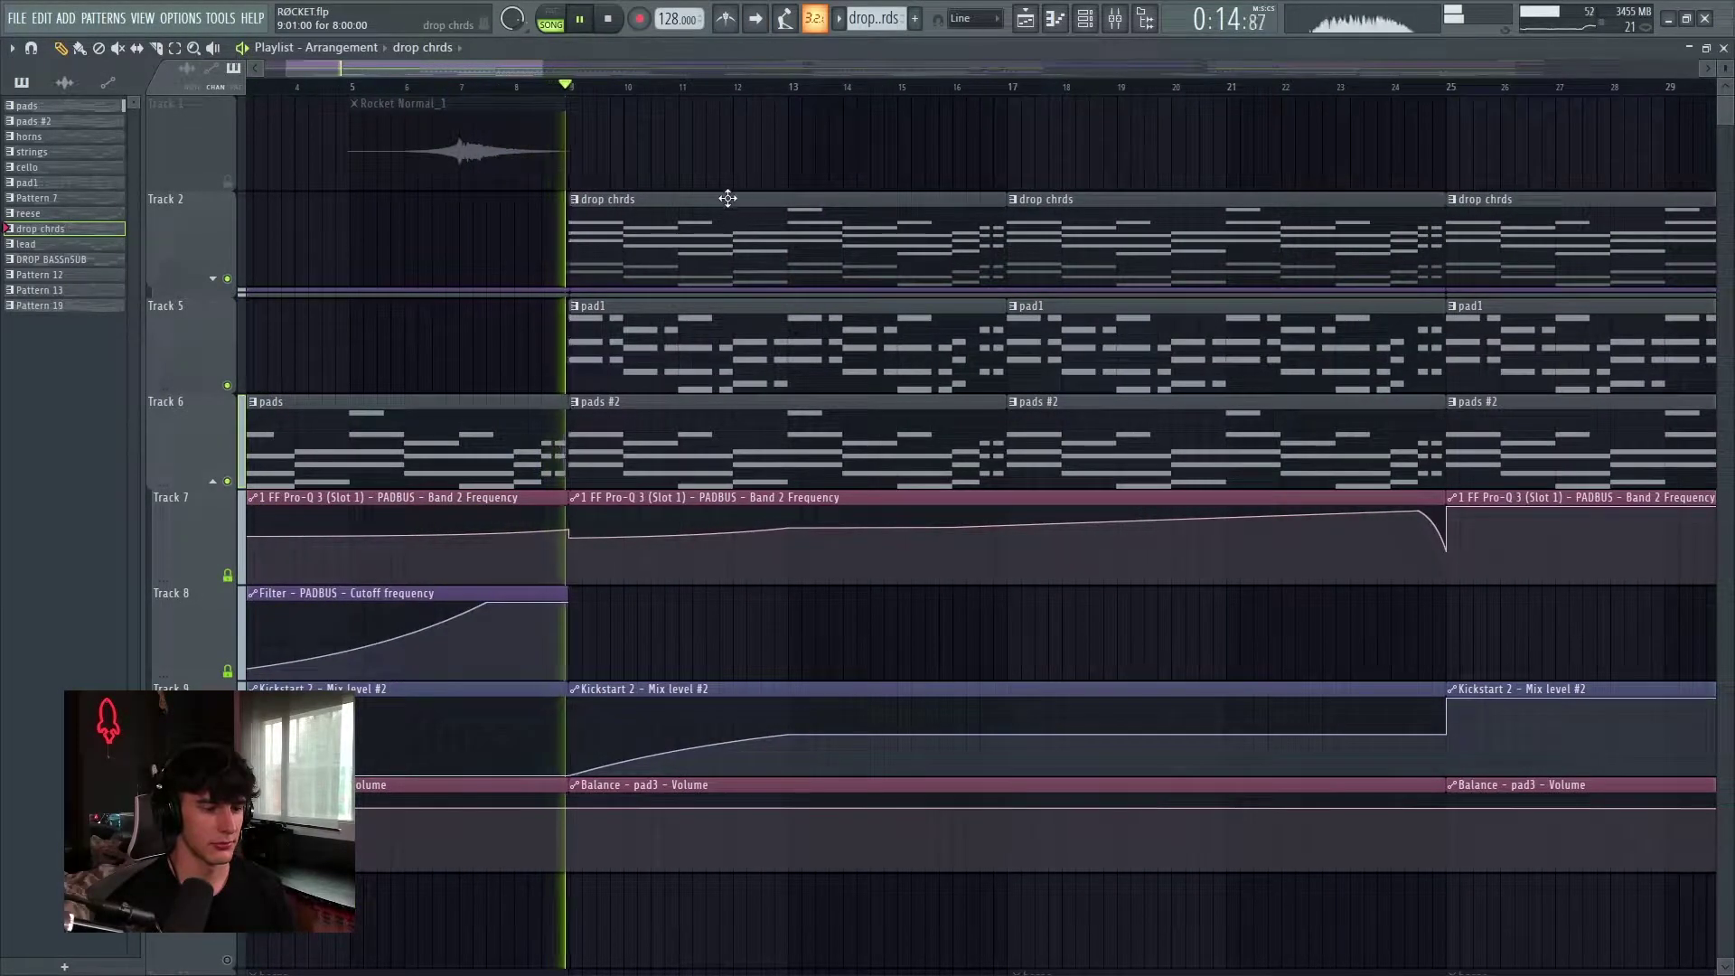
{"action": "key", "text": "space"}
{"action": "scroll", "coordinate": [960, 588], "scroll_direction": "down", "scroll_amount": 2}
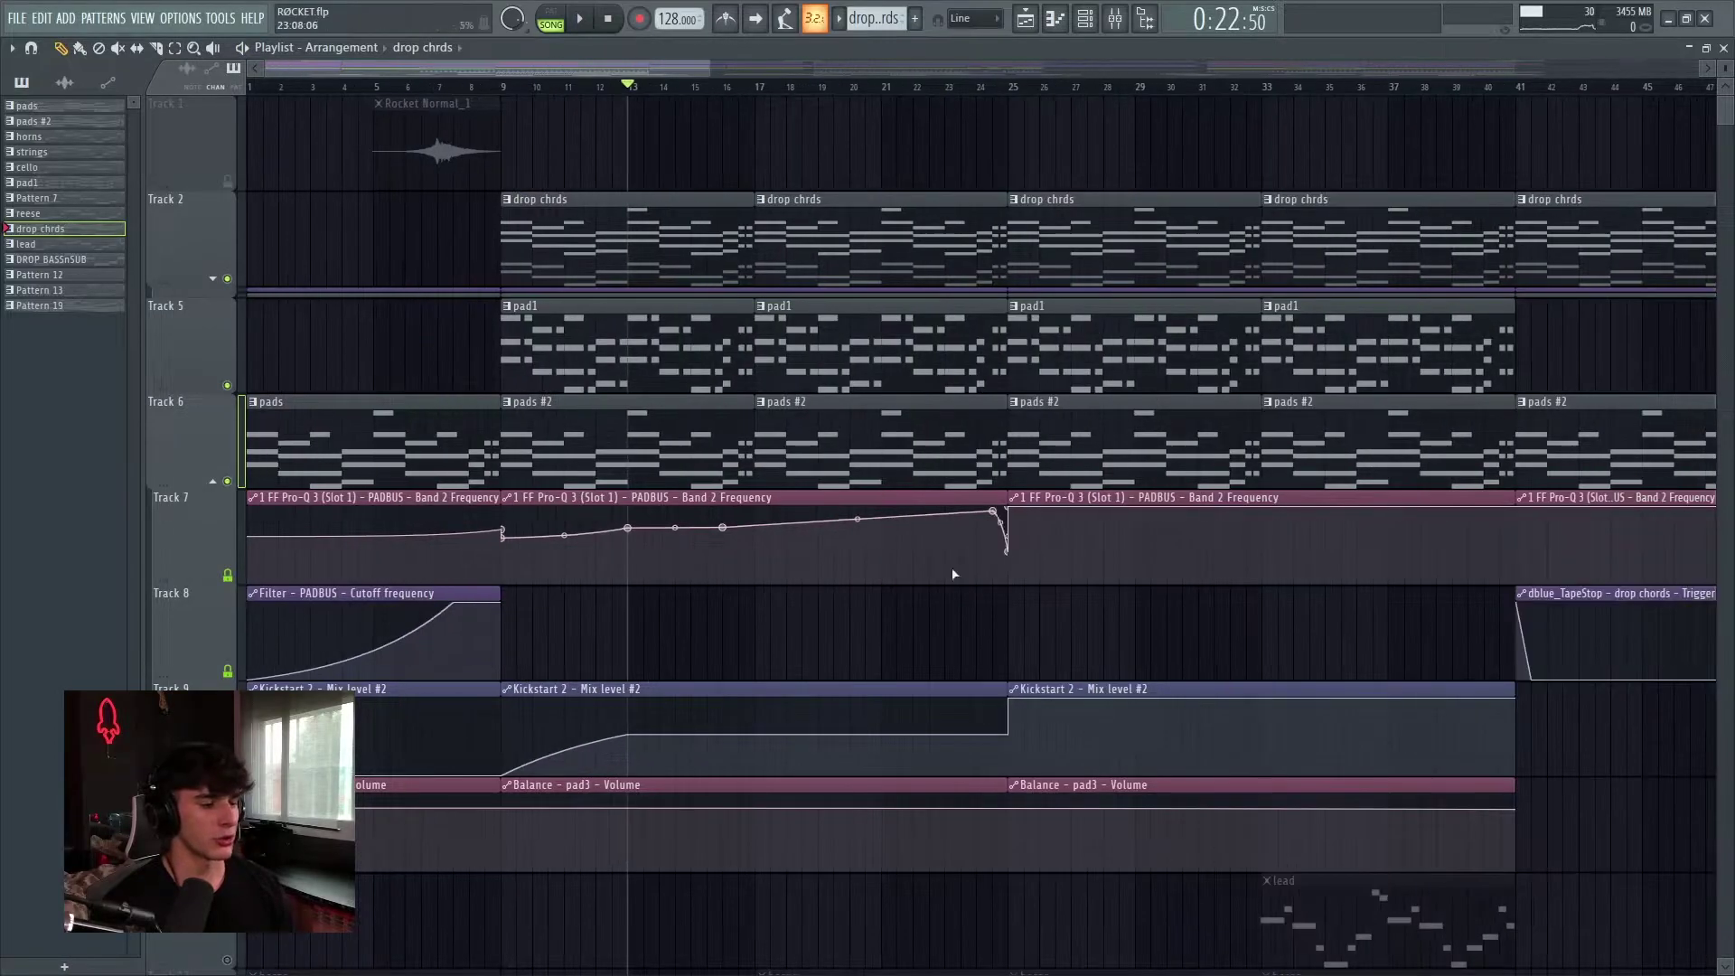
Resume playback and listen to the chord and pad layers from bar 25
{"action": "key", "text": "space"}
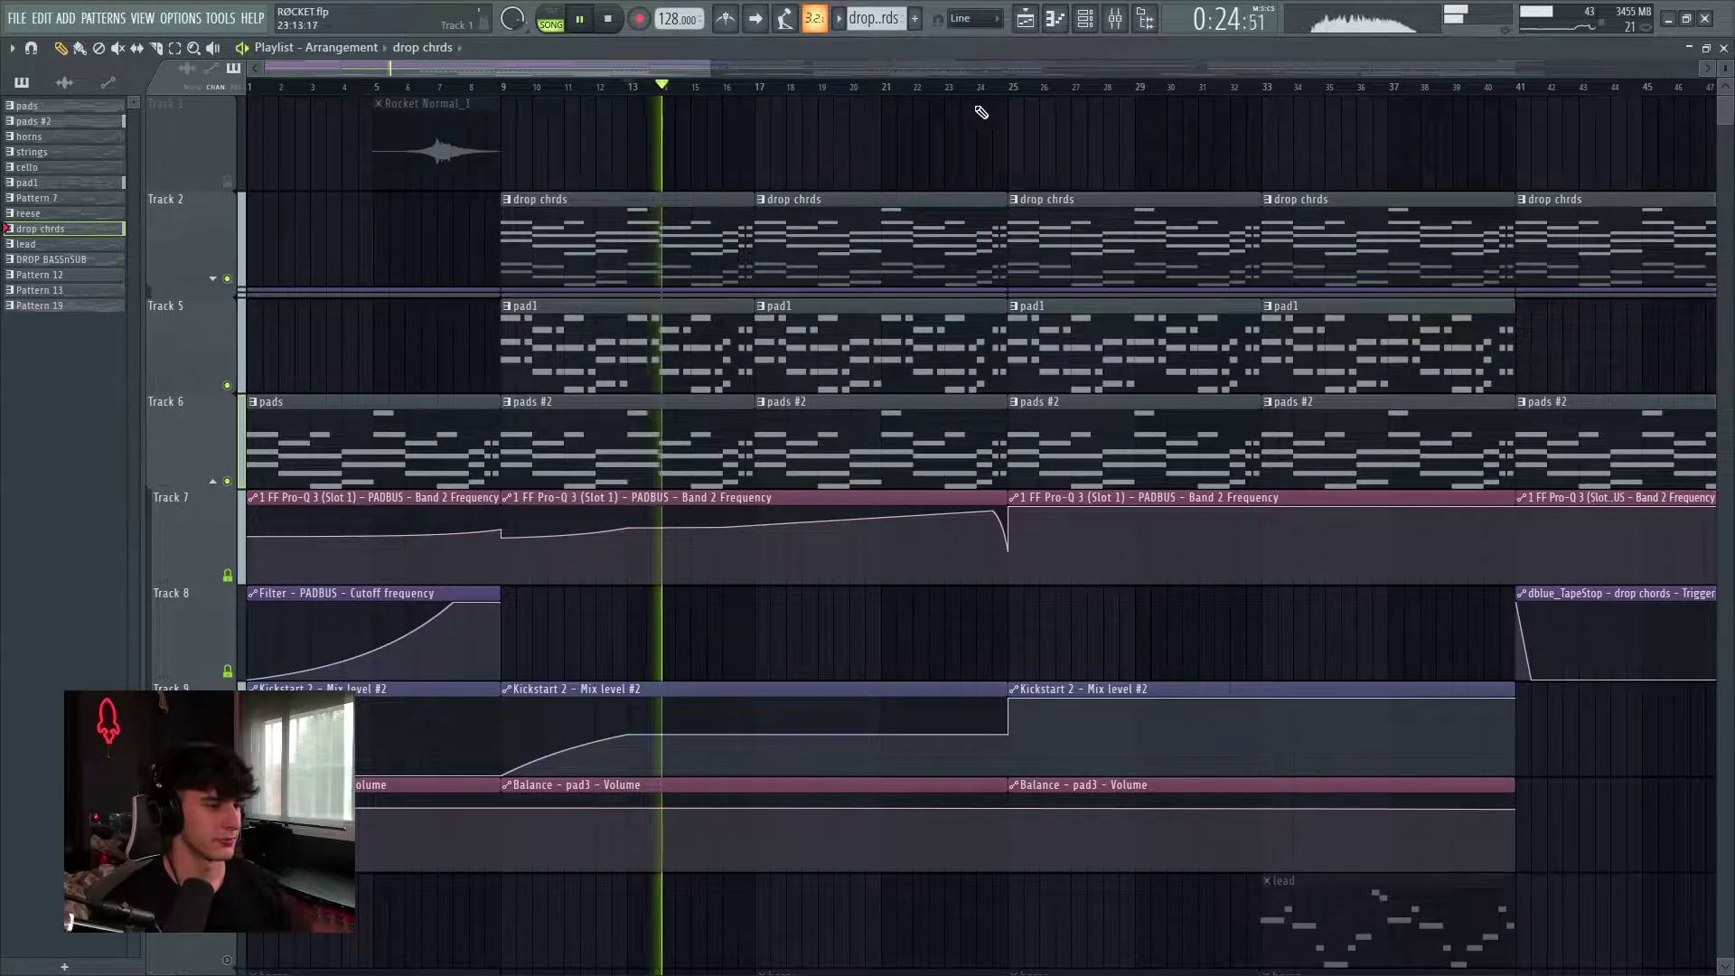
{"action": "left_click", "coordinate": [1014, 87]}
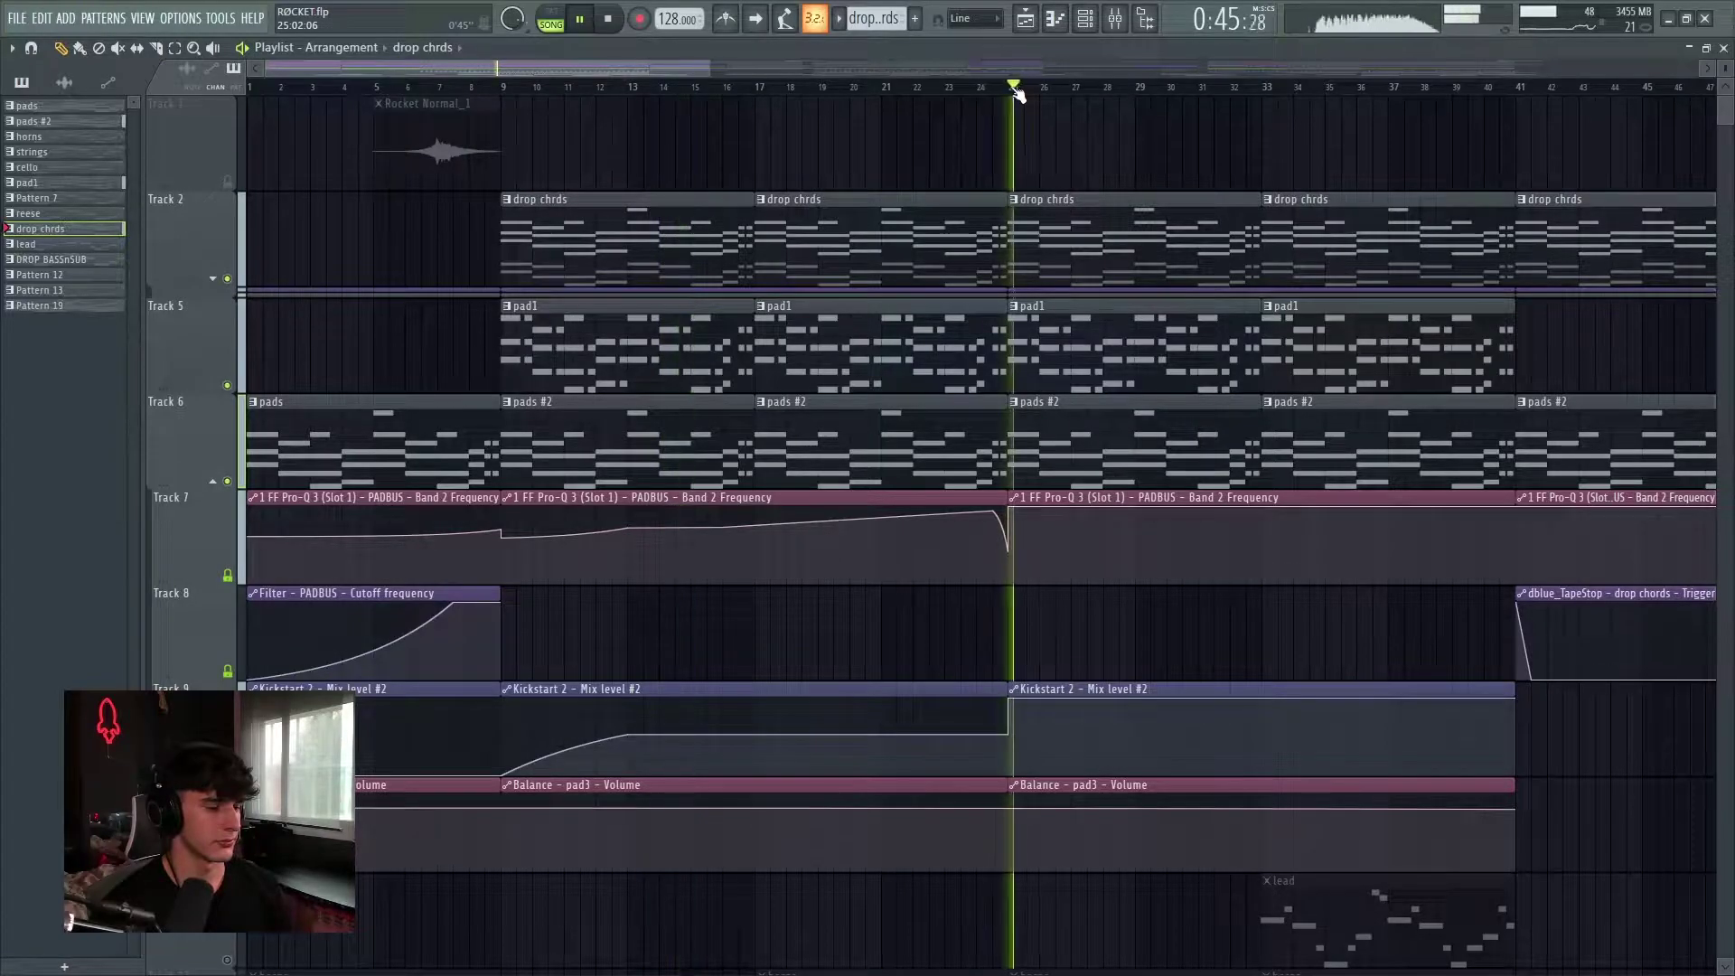
{"action": "scroll", "coordinate": [1319, 188], "scroll_direction": "up", "scroll_amount": 2}
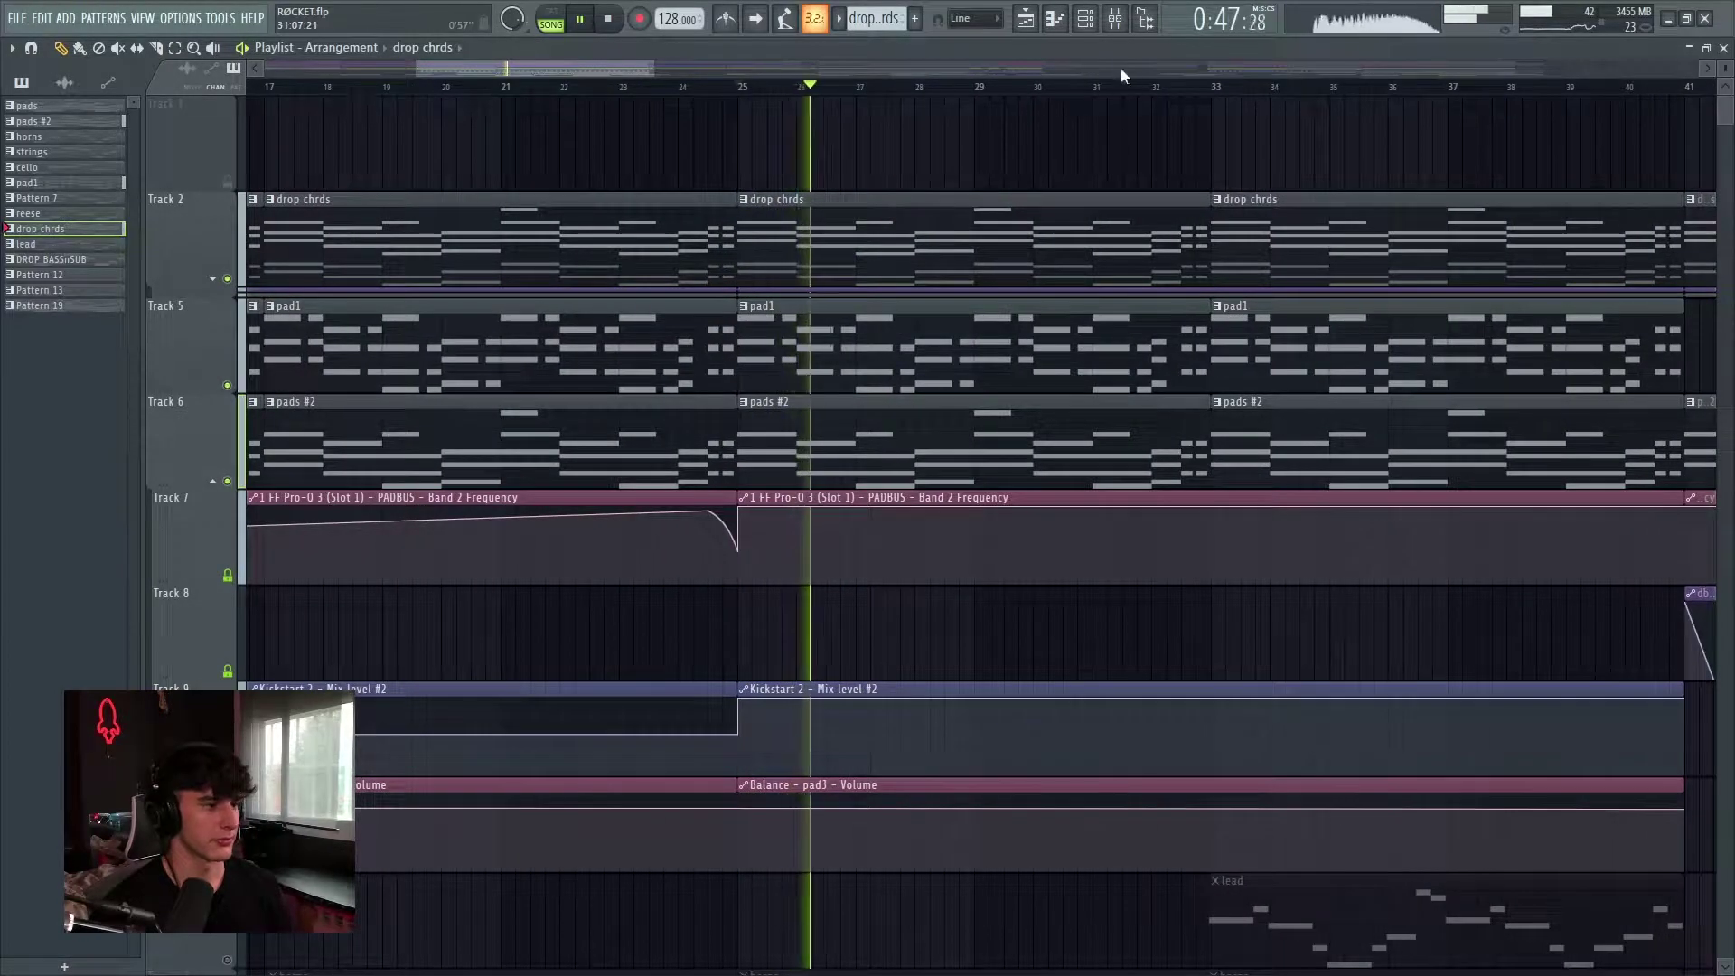
{"action": "key", "text": "space"}
{"action": "scroll", "coordinate": [956, 246], "scroll_direction": "down", "scroll_amount": 3}
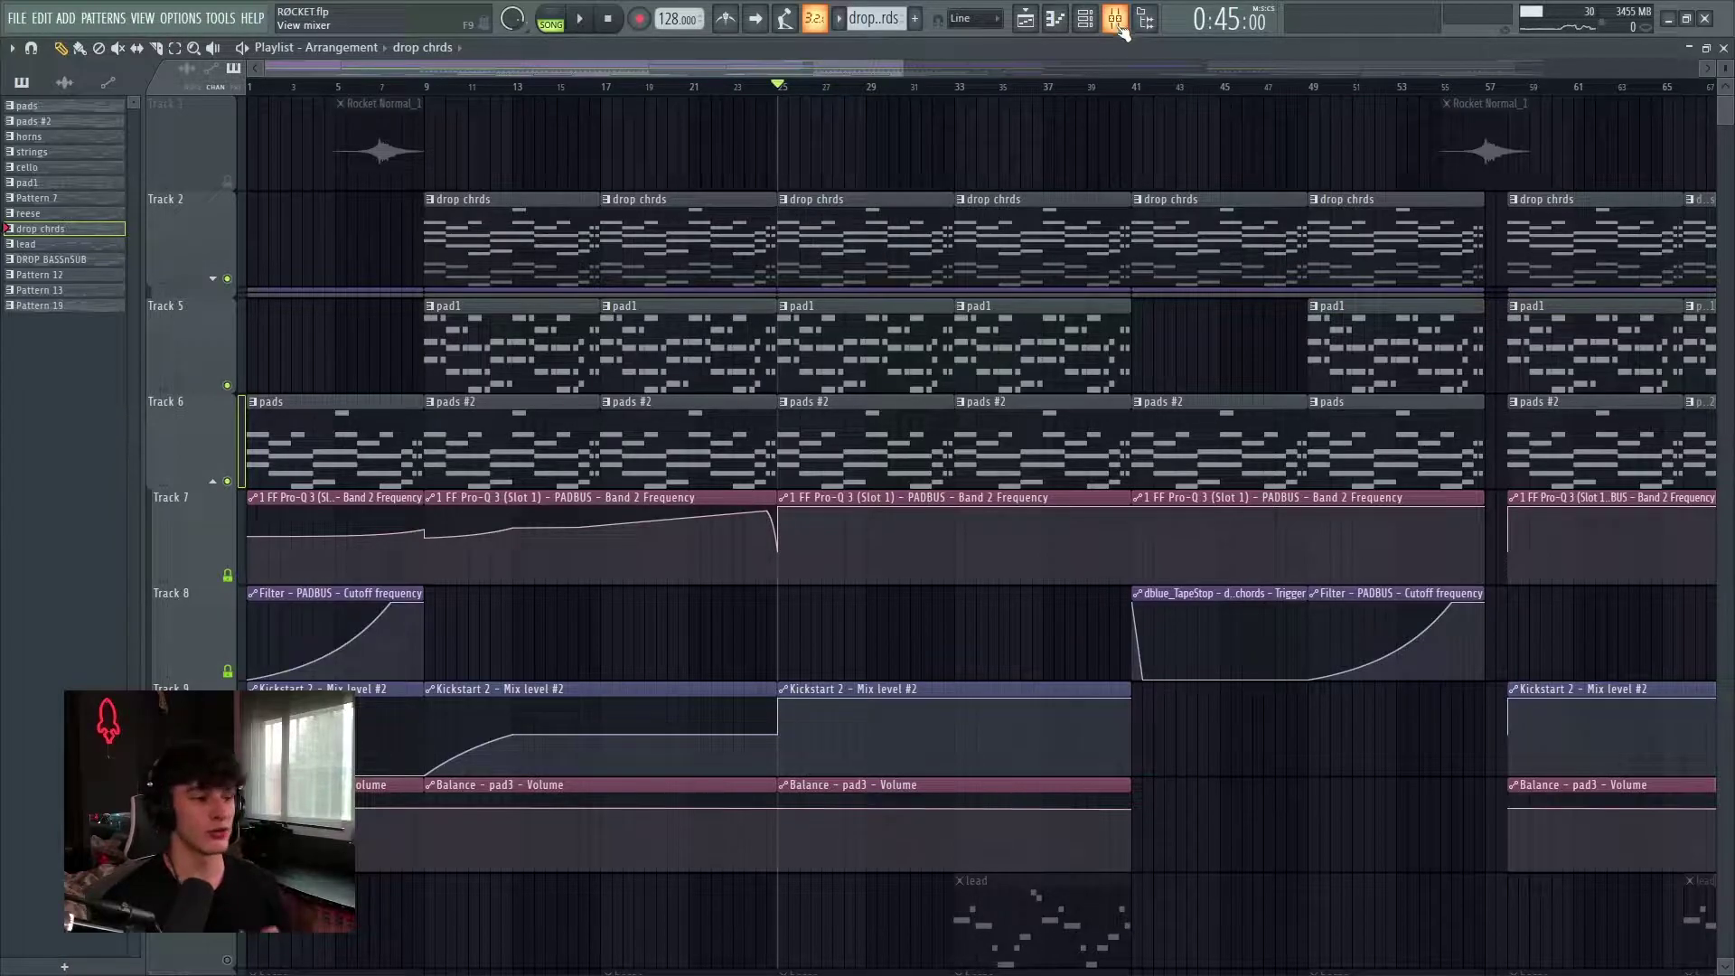
Expand the automation lanes under Track 2 and examine the drop chords filter cutoff and Kickstart 2 mix curves
{"action": "left_click", "coordinate": [217, 279]}
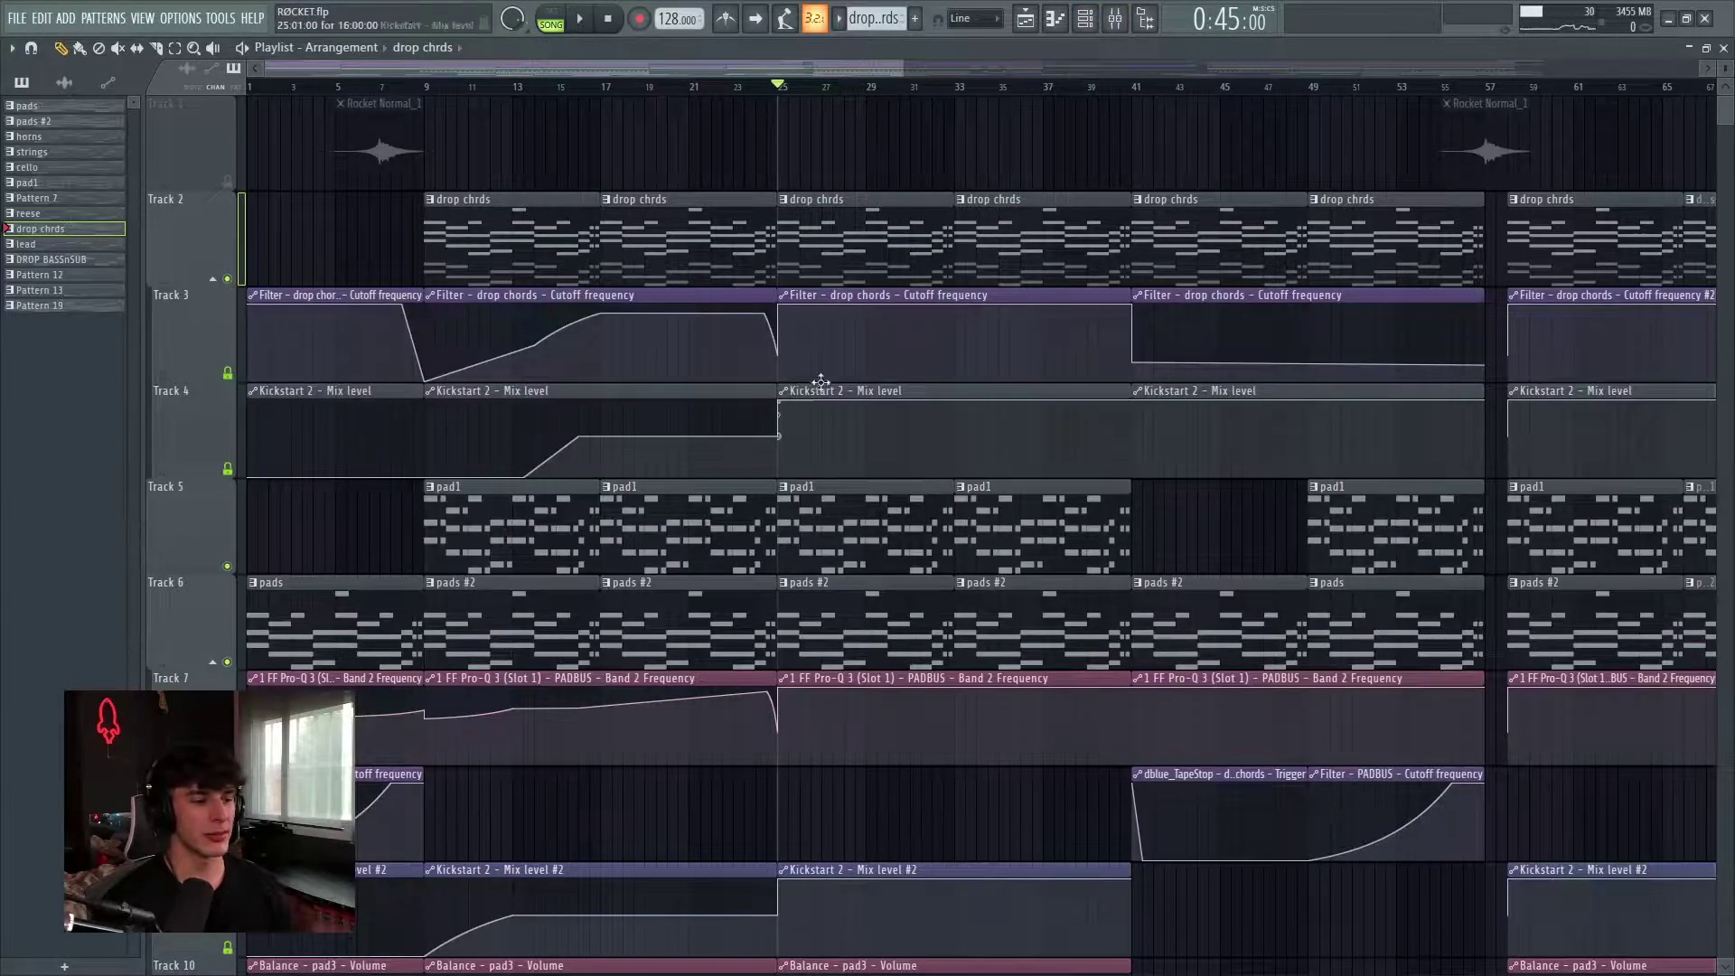
{"action": "scroll", "coordinate": [618, 346], "scroll_direction": "down", "scroll_amount": 2}
{"action": "scroll", "coordinate": [825, 735], "scroll_direction": "up", "scroll_amount": 2}
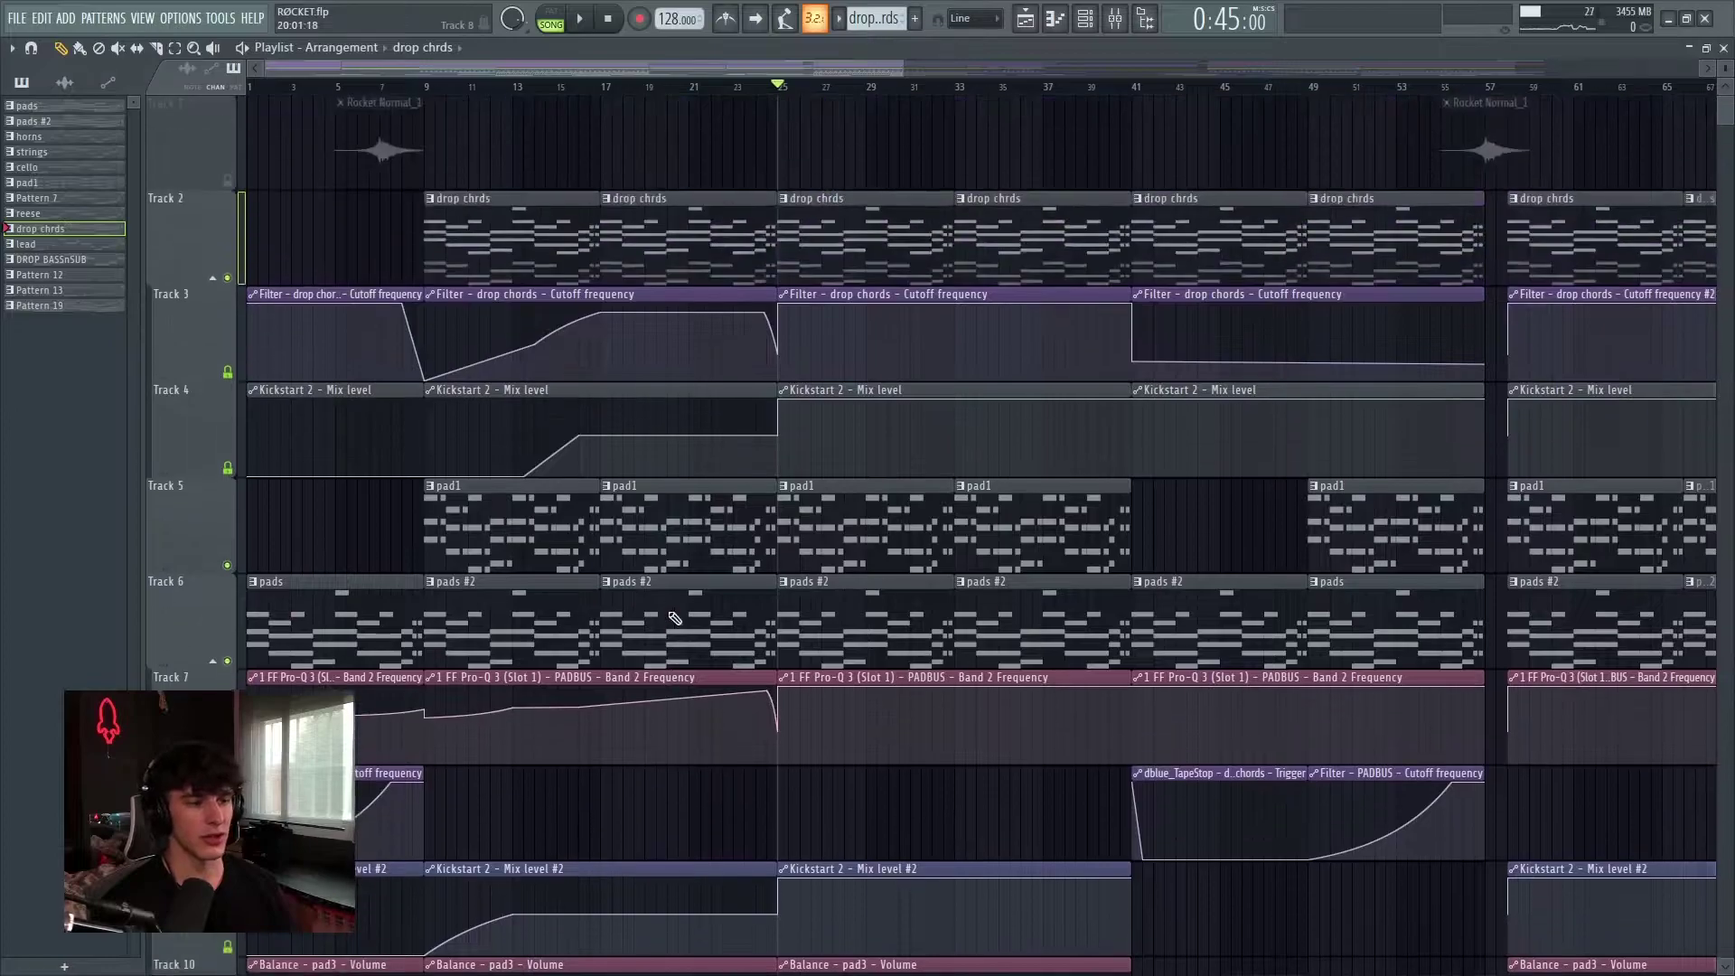
{"action": "scroll", "coordinate": [561, 223], "scroll_direction": "down", "scroll_amount": 1}
{"action": "left_click_drag", "start_coordinate": [554, 185], "coordinate": [908, 221]}
{"action": "left_click", "coordinate": [875, 131]}
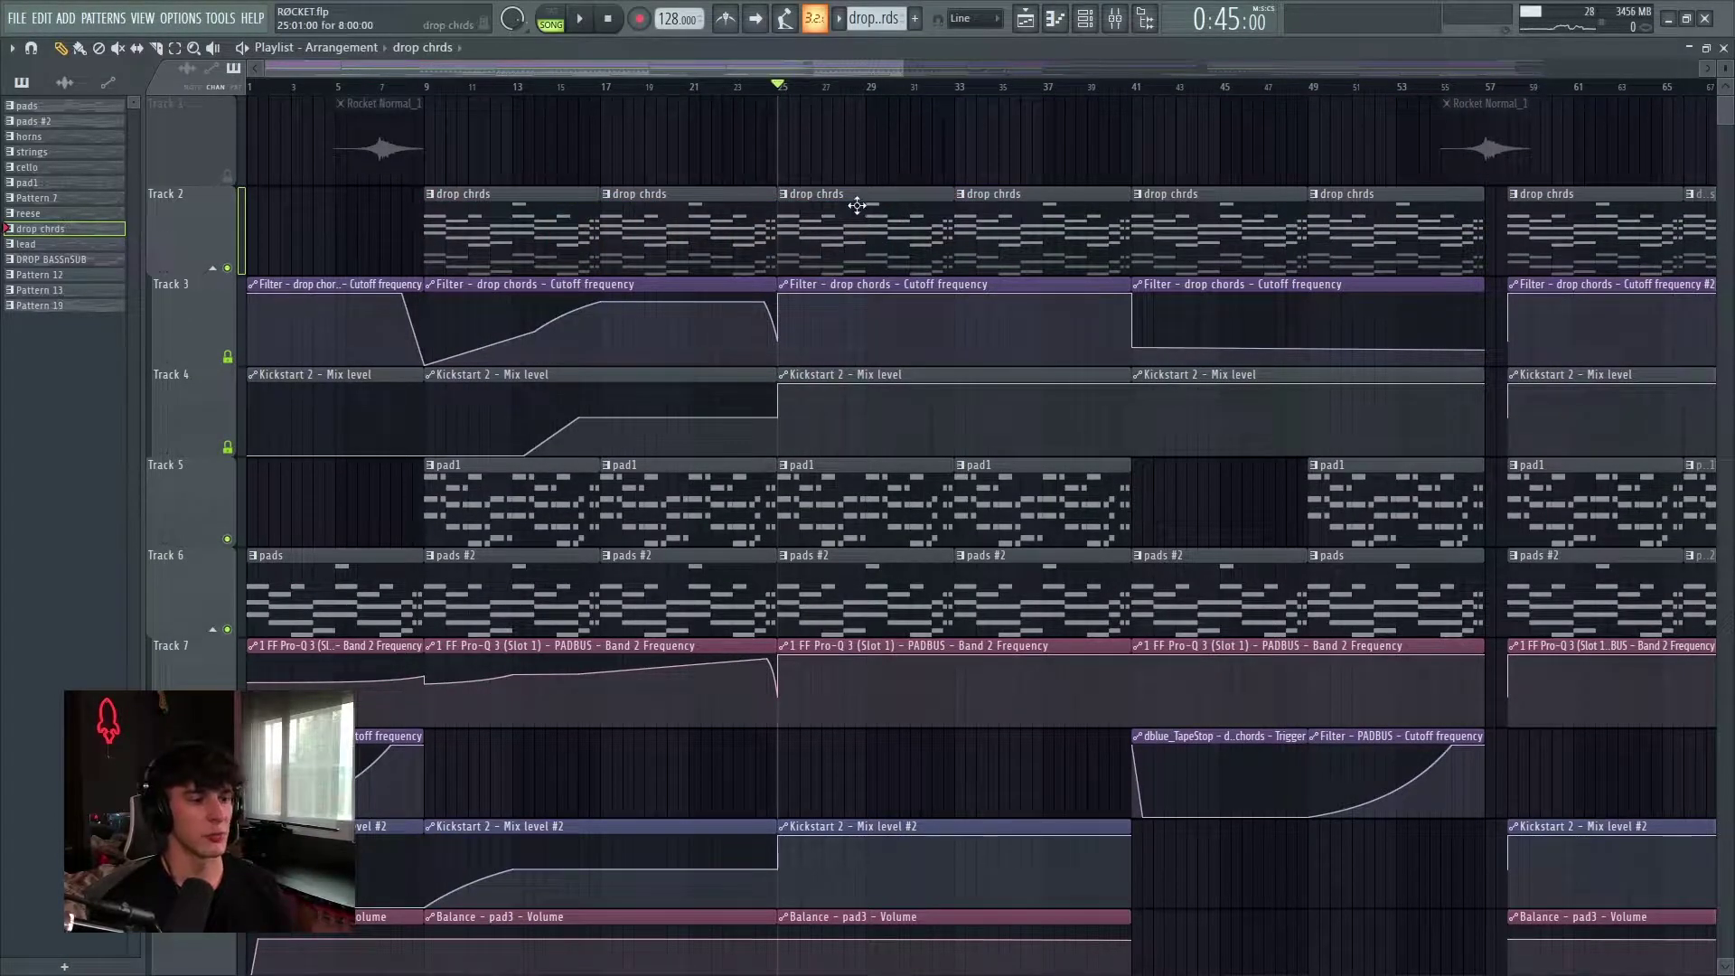
Play the drop chords pattern, show its mixer track, and inspect the FF Pro-Q 3 equalizer curve
{"action": "key", "text": "l"}
{"action": "key", "text": "F9"}
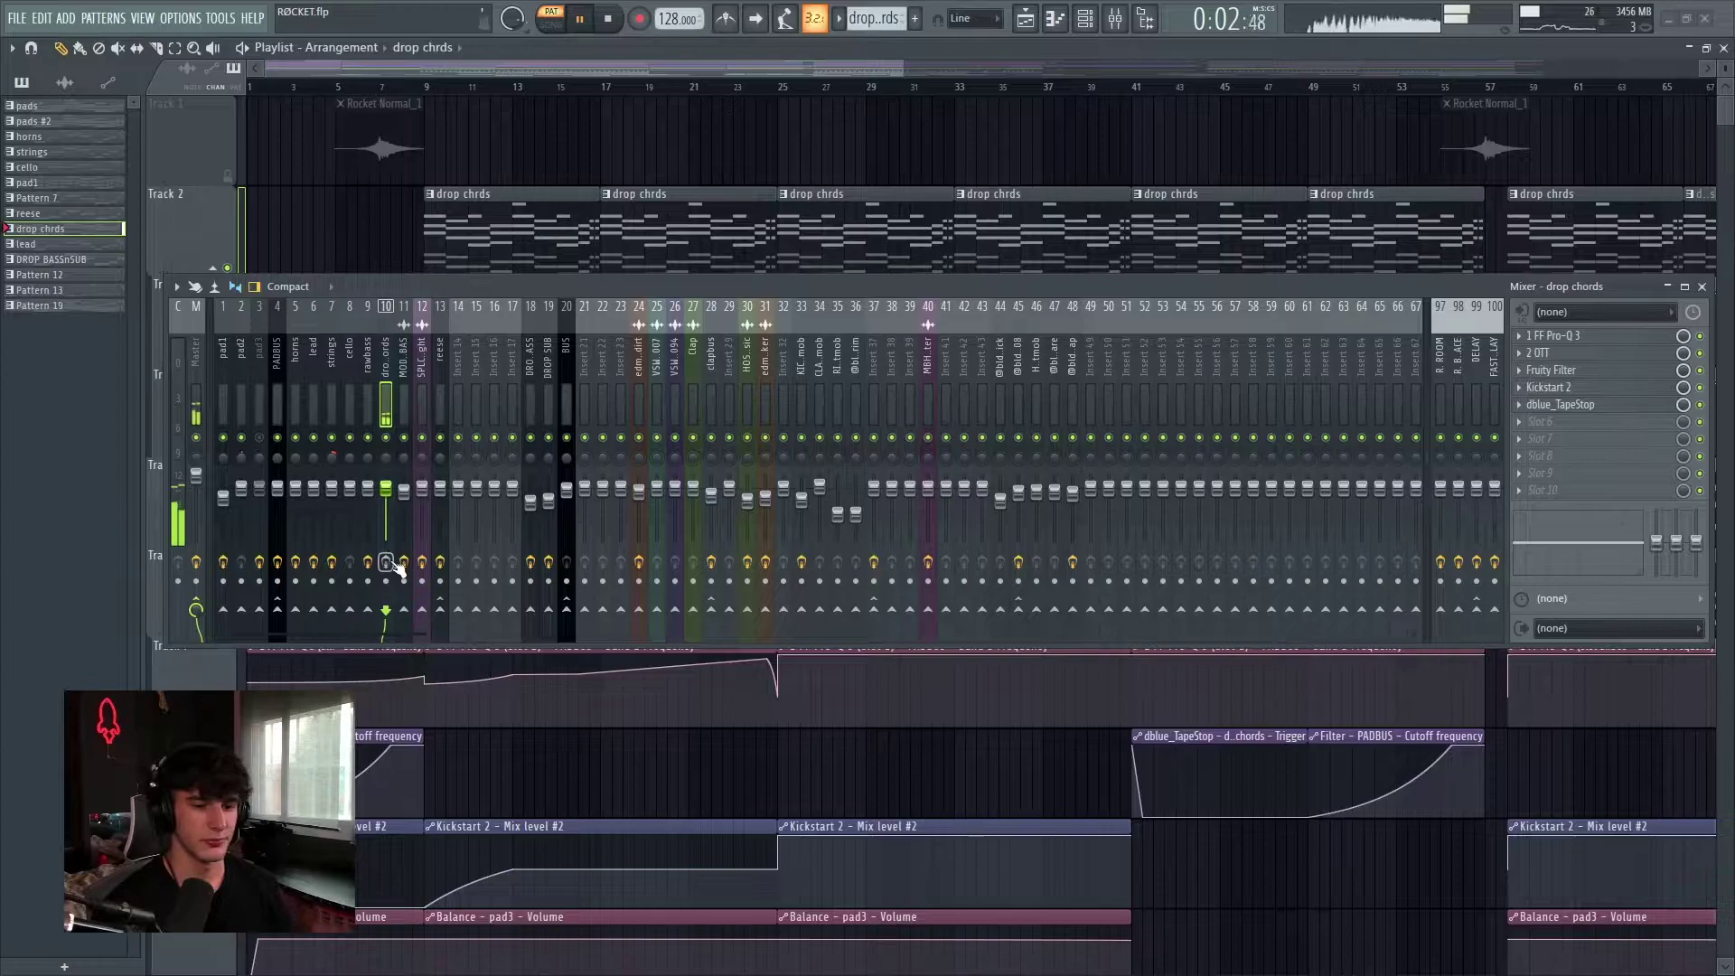
{"action": "left_click", "coordinate": [1602, 333]}
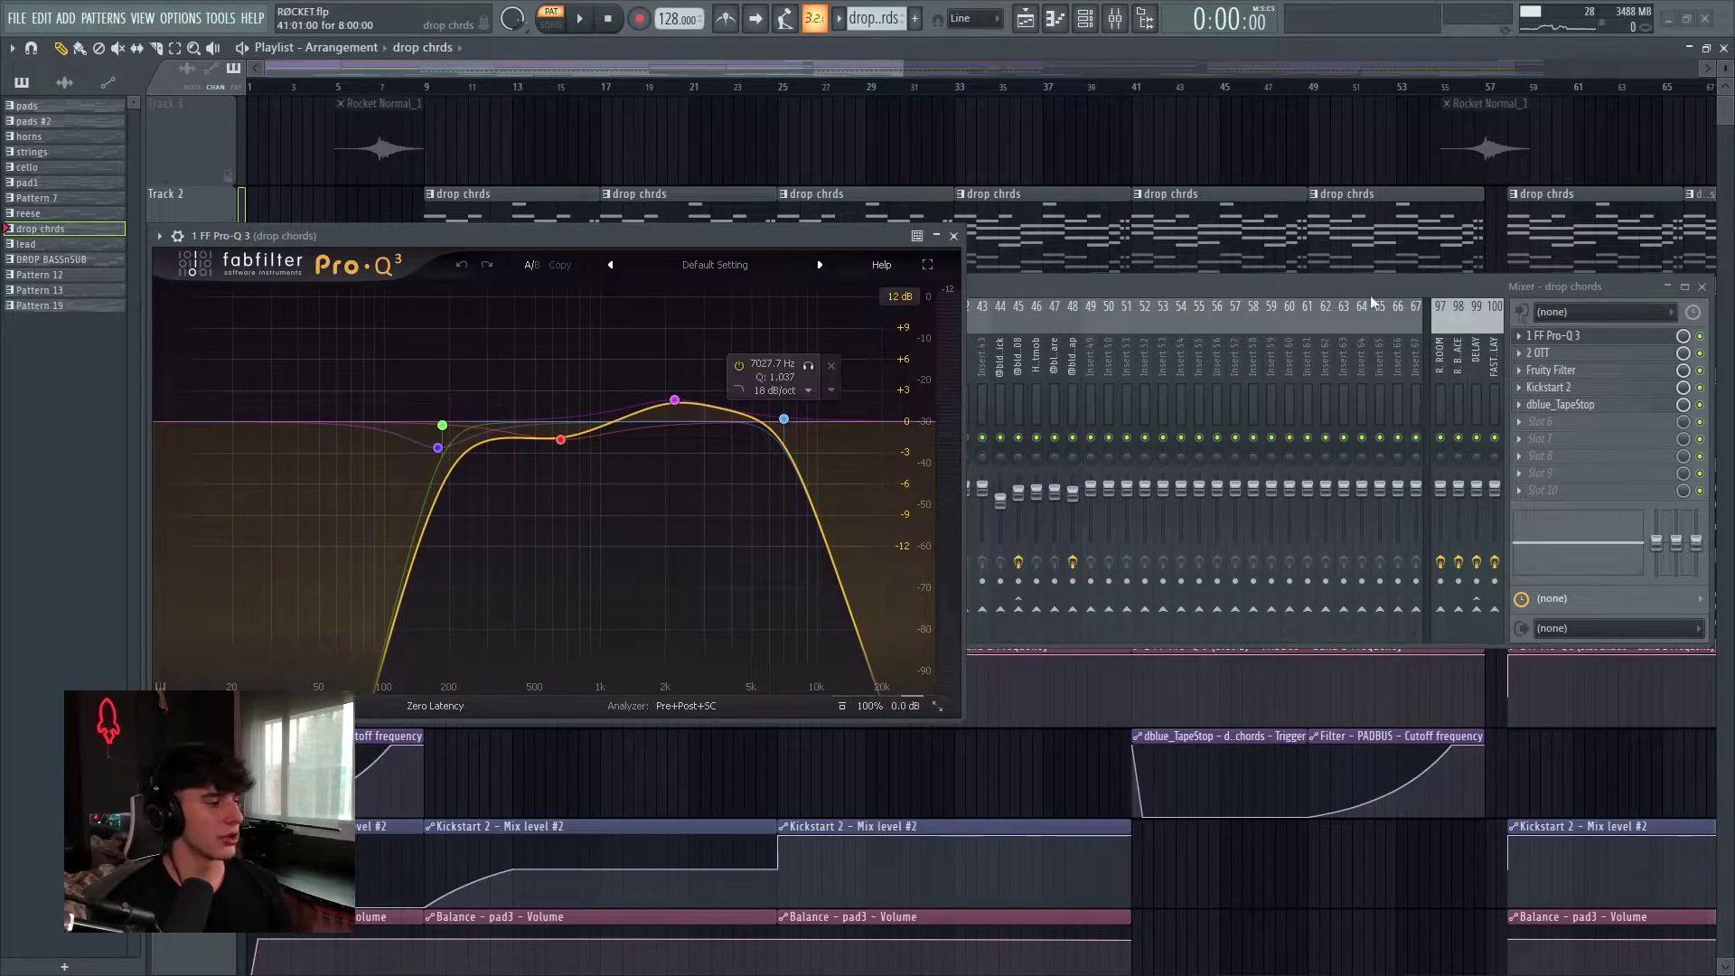
{"action": "left_click", "coordinate": [1377, 302]}
Inspect the OTT and Fruity Filter settings on the drop chords mixer track
{"action": "left_click", "coordinate": [1538, 353]}
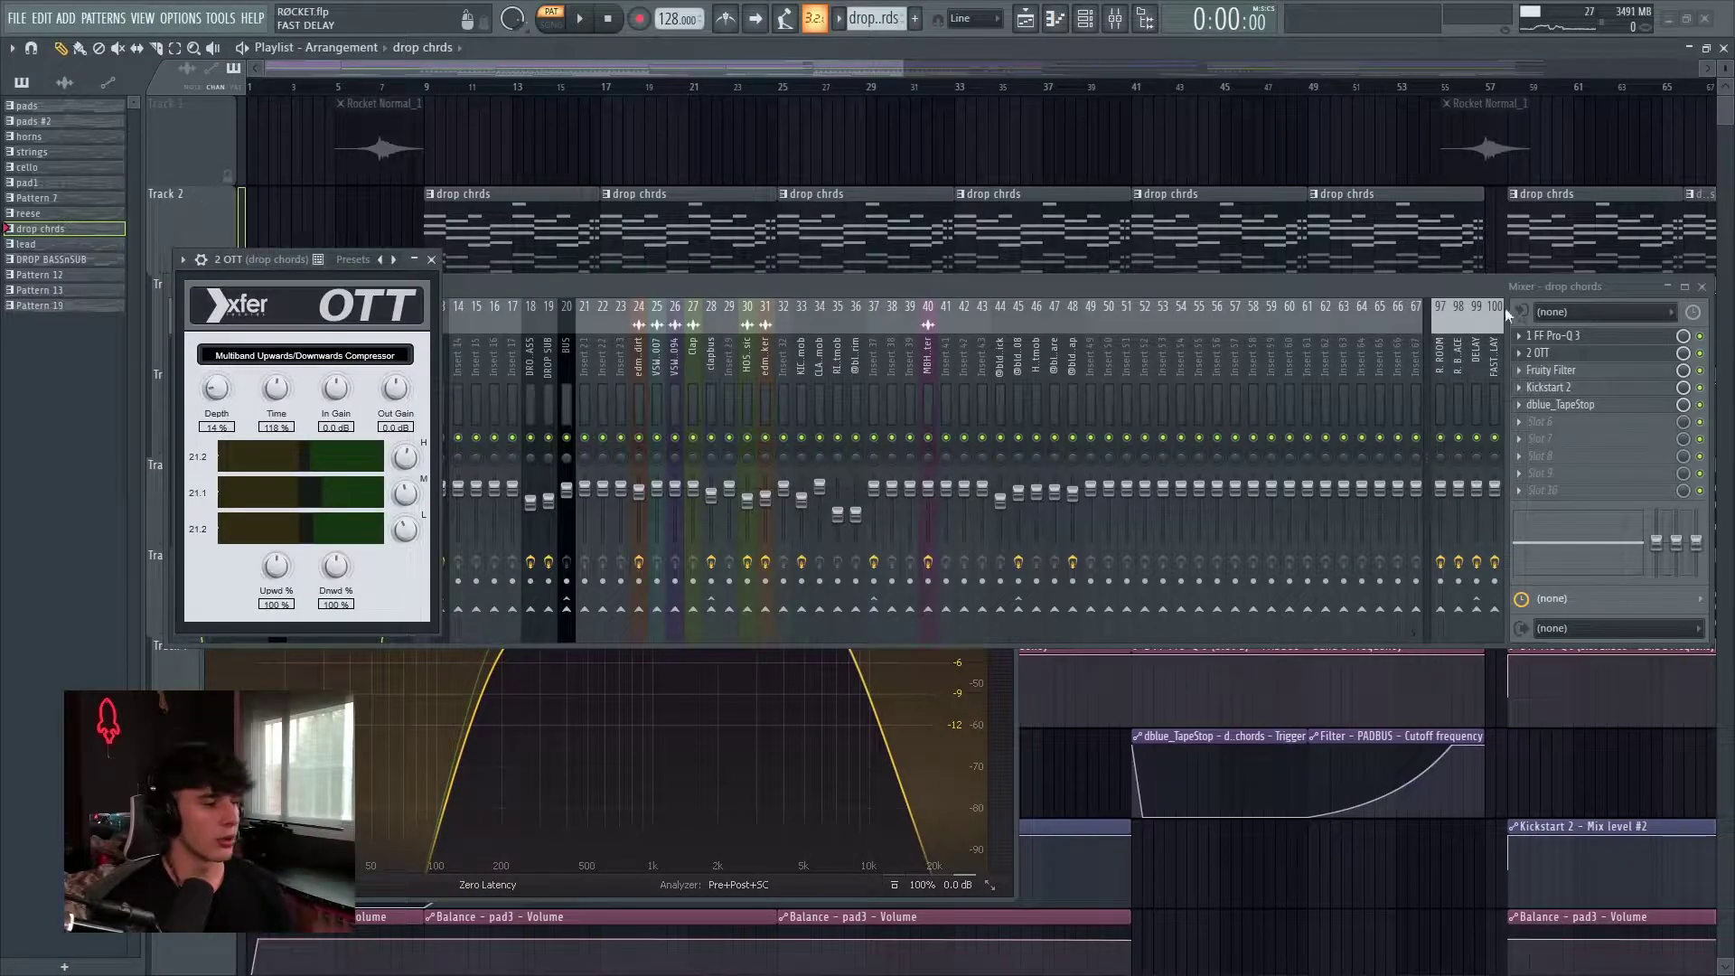
{"action": "left_click", "coordinate": [1557, 371]}
{"action": "left_click_drag", "start_coordinate": [294, 283], "coordinate": [739, 324]}
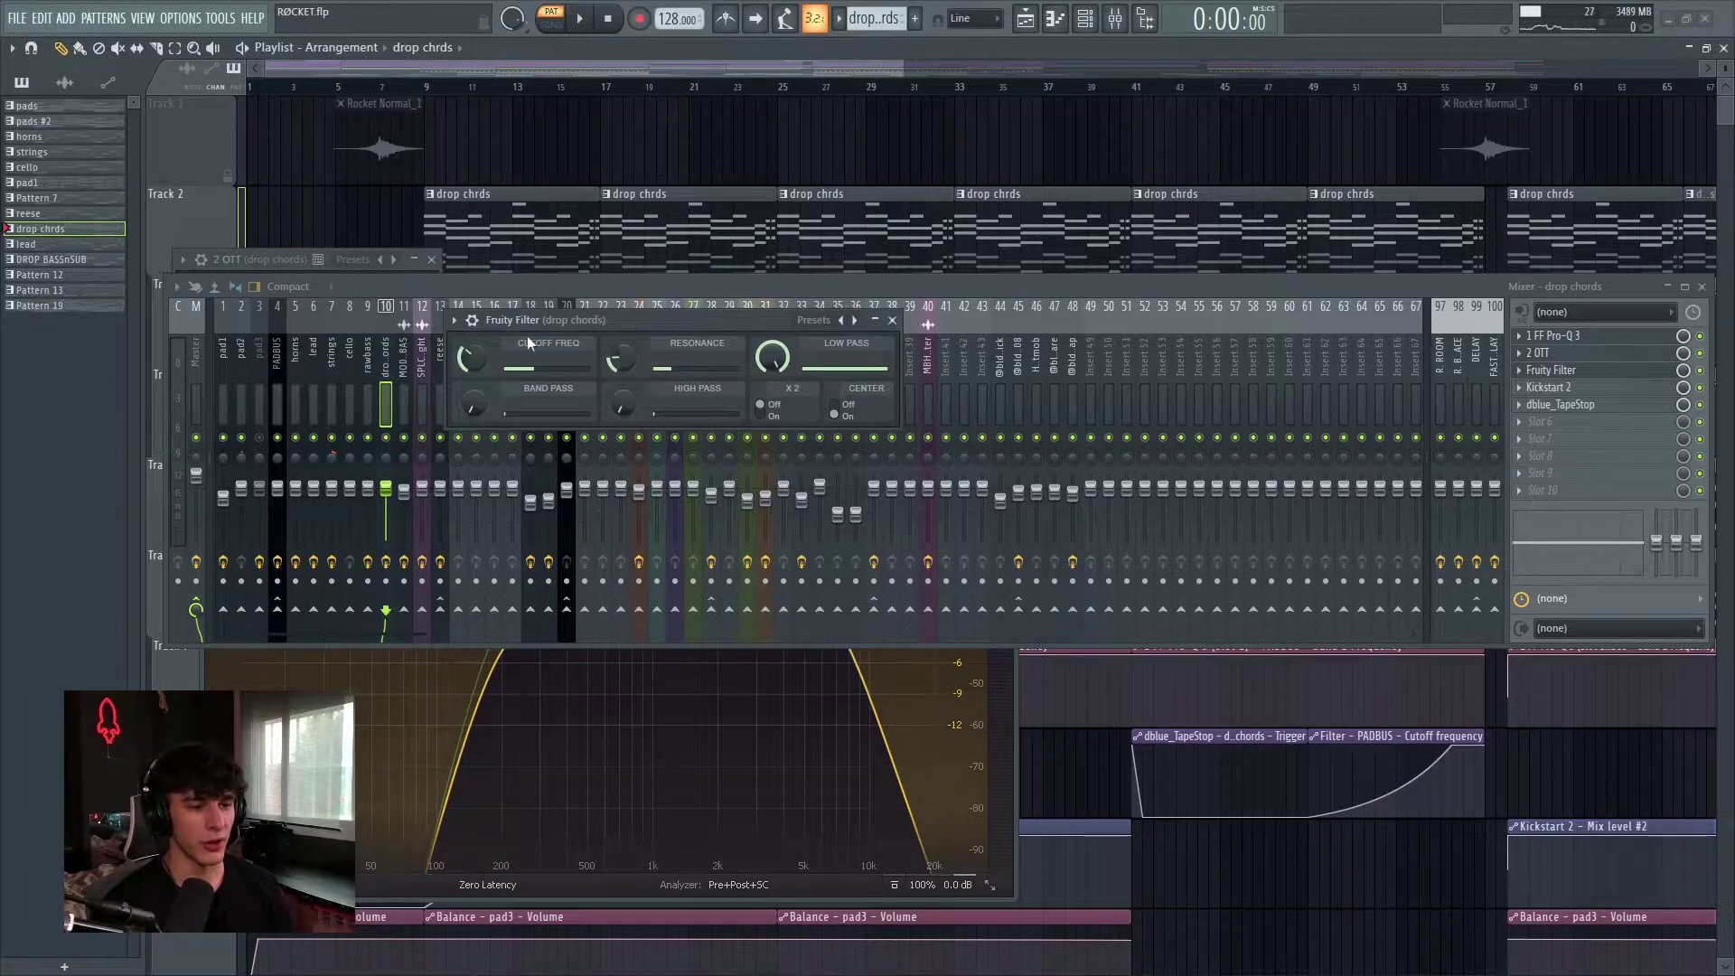
Inspect Kickstart 2 on the drop chords mixer track, lower its slot mix level to 48%, and open dblue_TapeStop
{"action": "left_click", "coordinate": [1549, 387]}
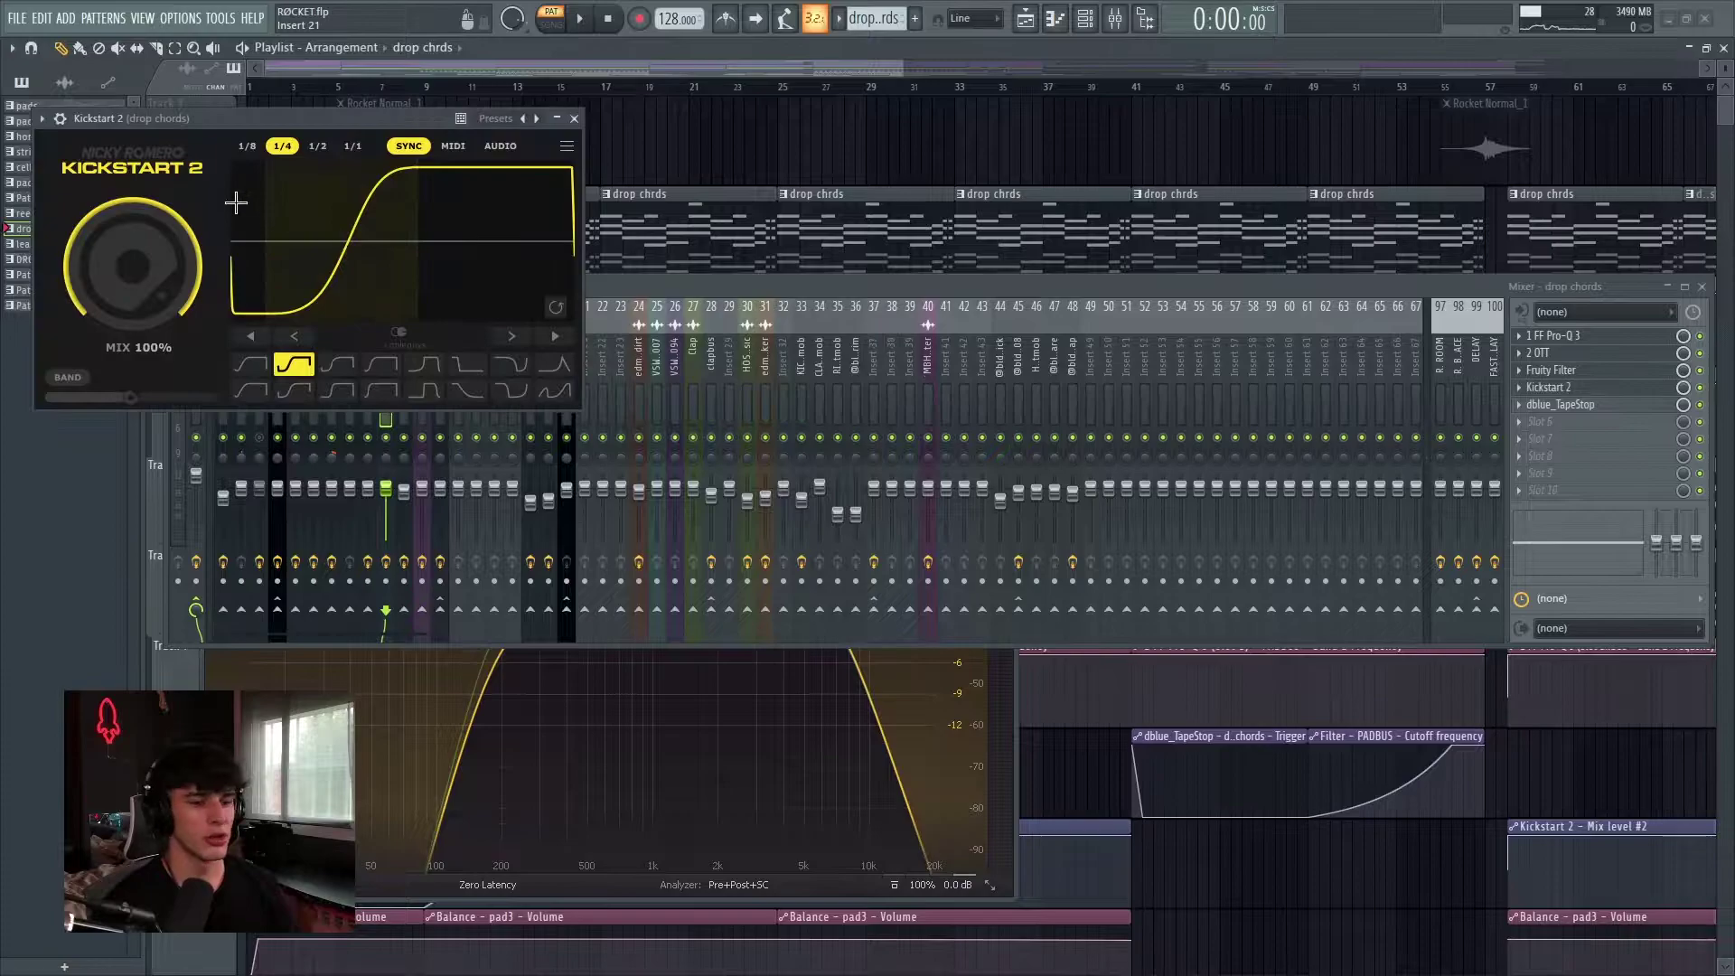
{"action": "left_click_drag", "start_coordinate": [1683, 389], "coordinate": [1682, 416]}
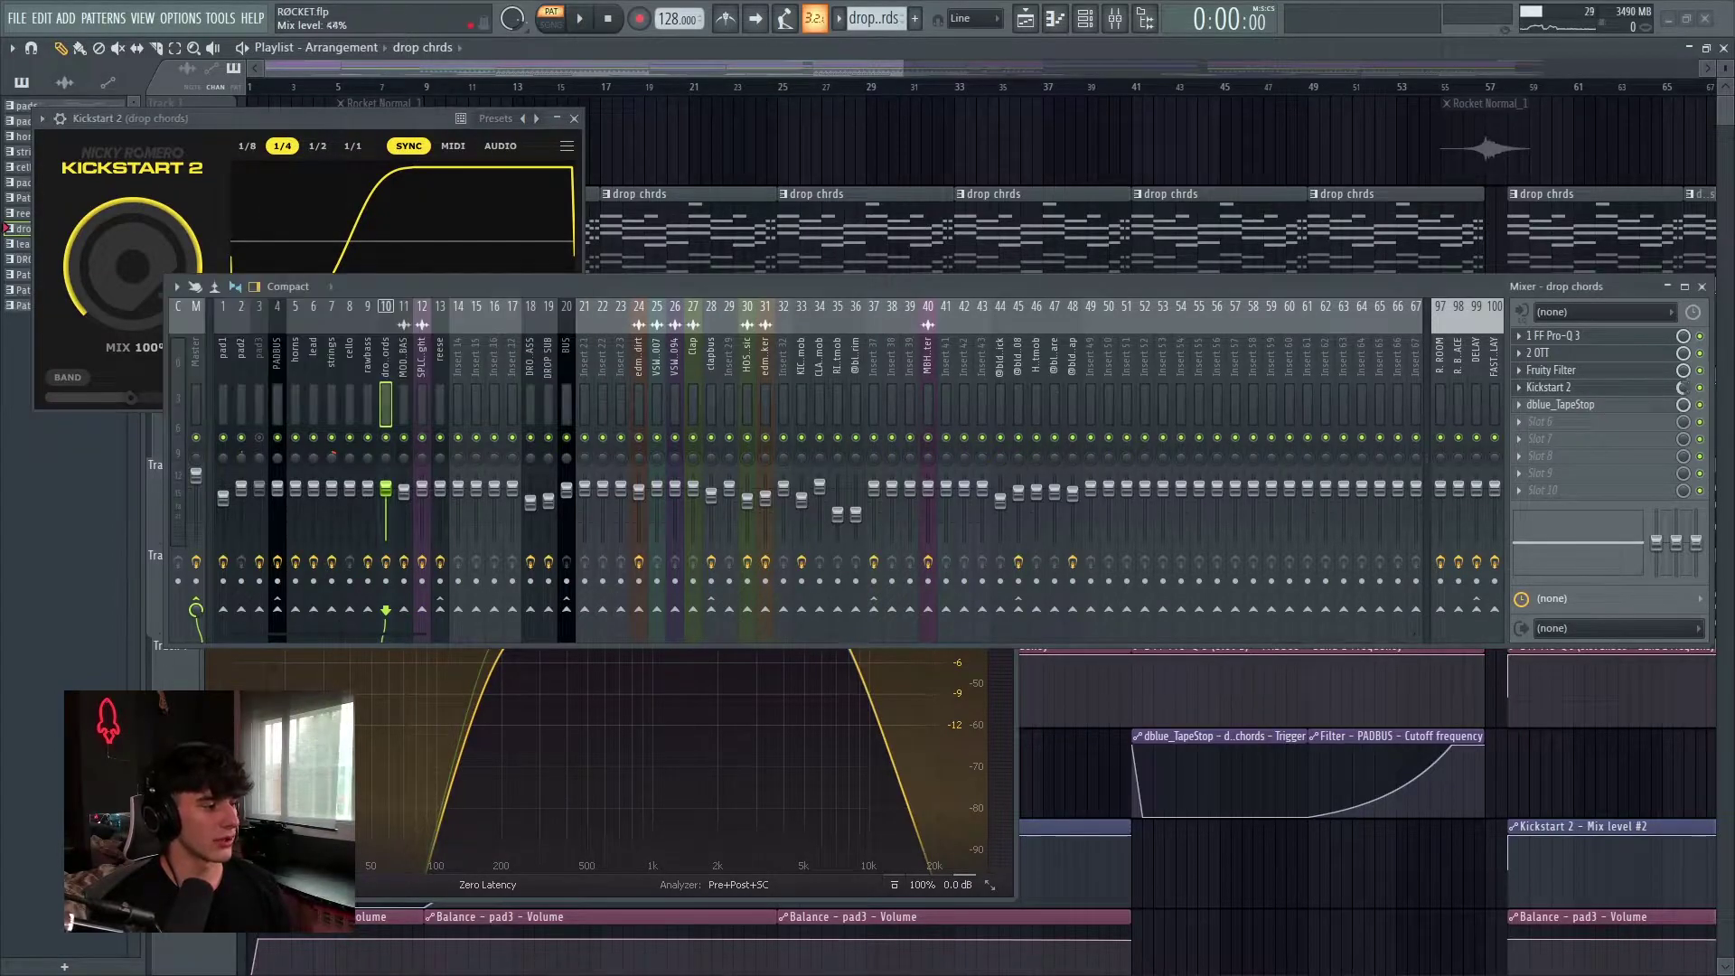
{"action": "left_click", "coordinate": [1569, 404]}
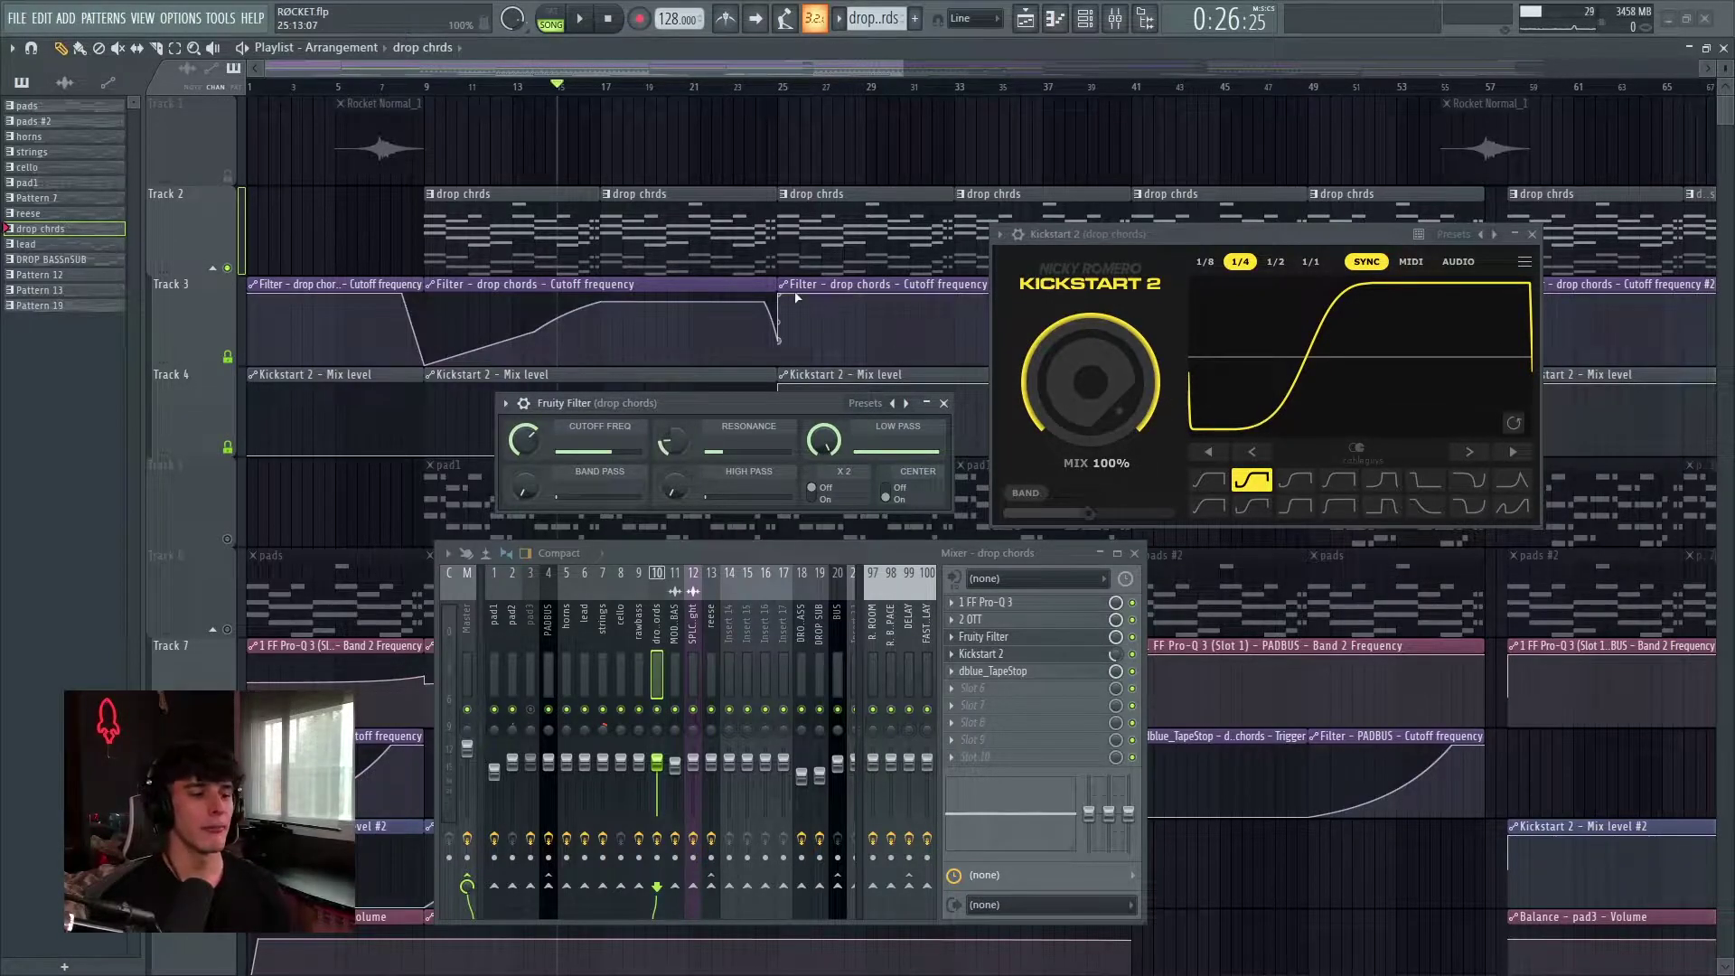
Examine the drop chords filter cutoff and Kickstart 2 mix level curves on Tracks 3 and 4 around bar 25, and play the song
{"action": "scroll", "coordinate": [798, 297], "scroll_direction": "down", "scroll_amount": 1}
{"action": "scroll", "coordinate": [560, 344], "scroll_direction": "up", "scroll_amount": 1}
{"action": "scroll", "coordinate": [606, 330], "scroll_direction": "down", "scroll_amount": 1}
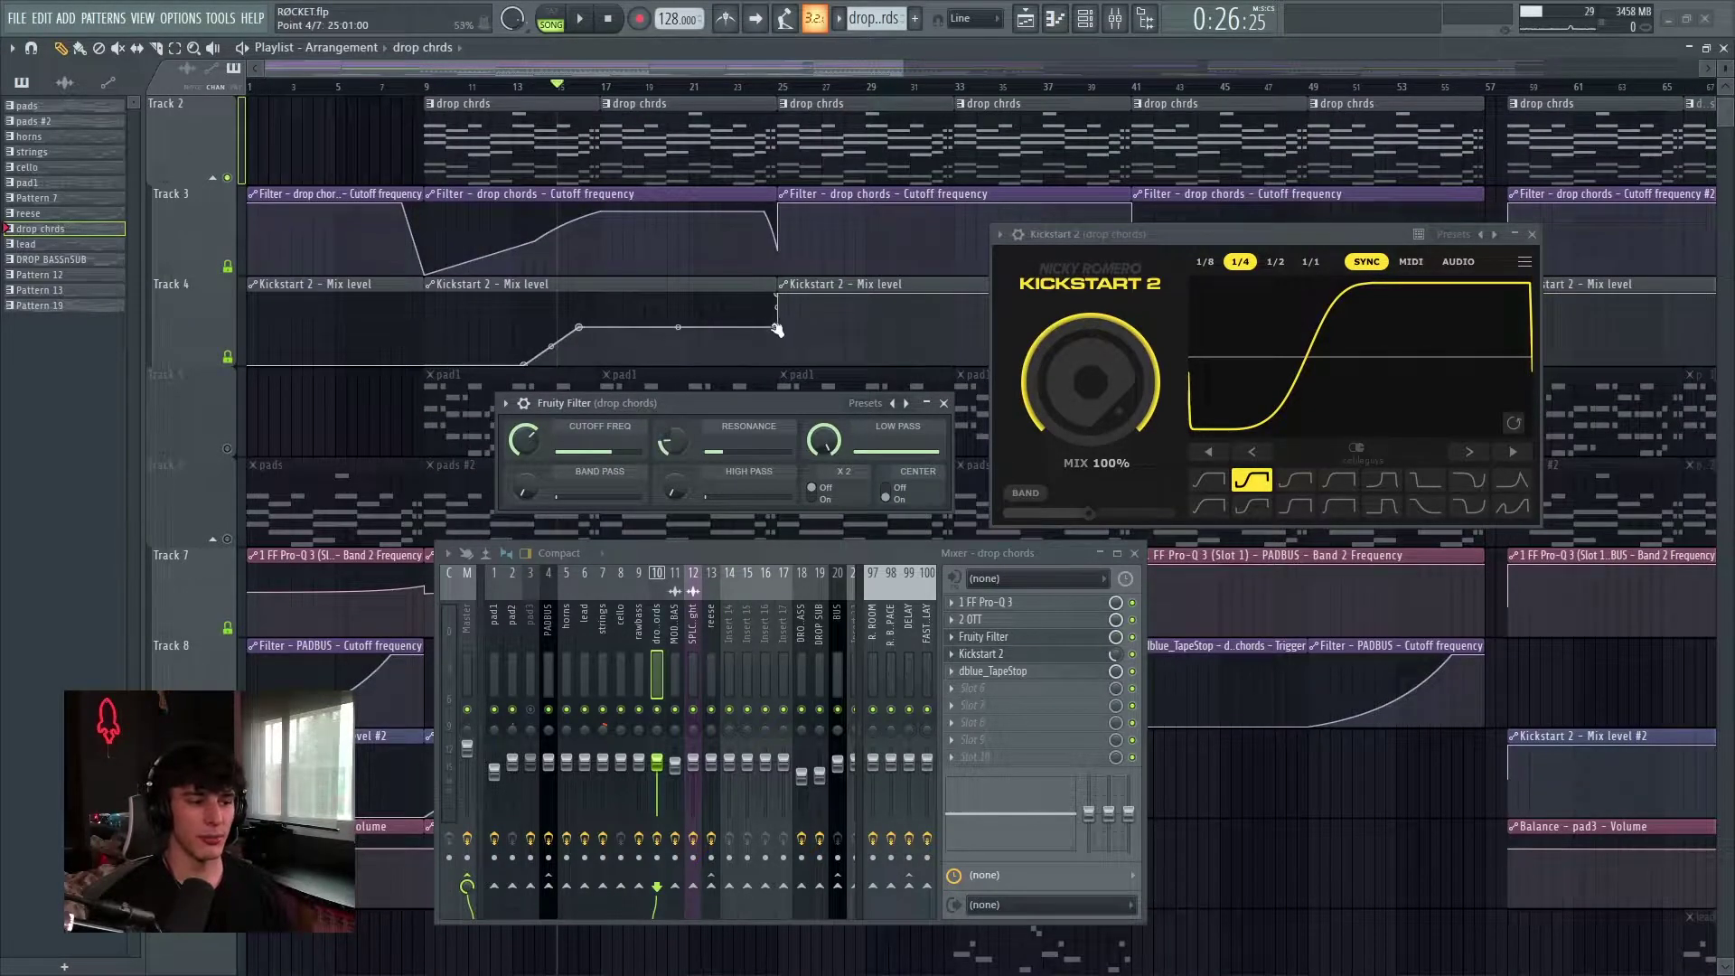
{"action": "scroll", "coordinate": [747, 277], "scroll_direction": "up", "scroll_amount": 1}
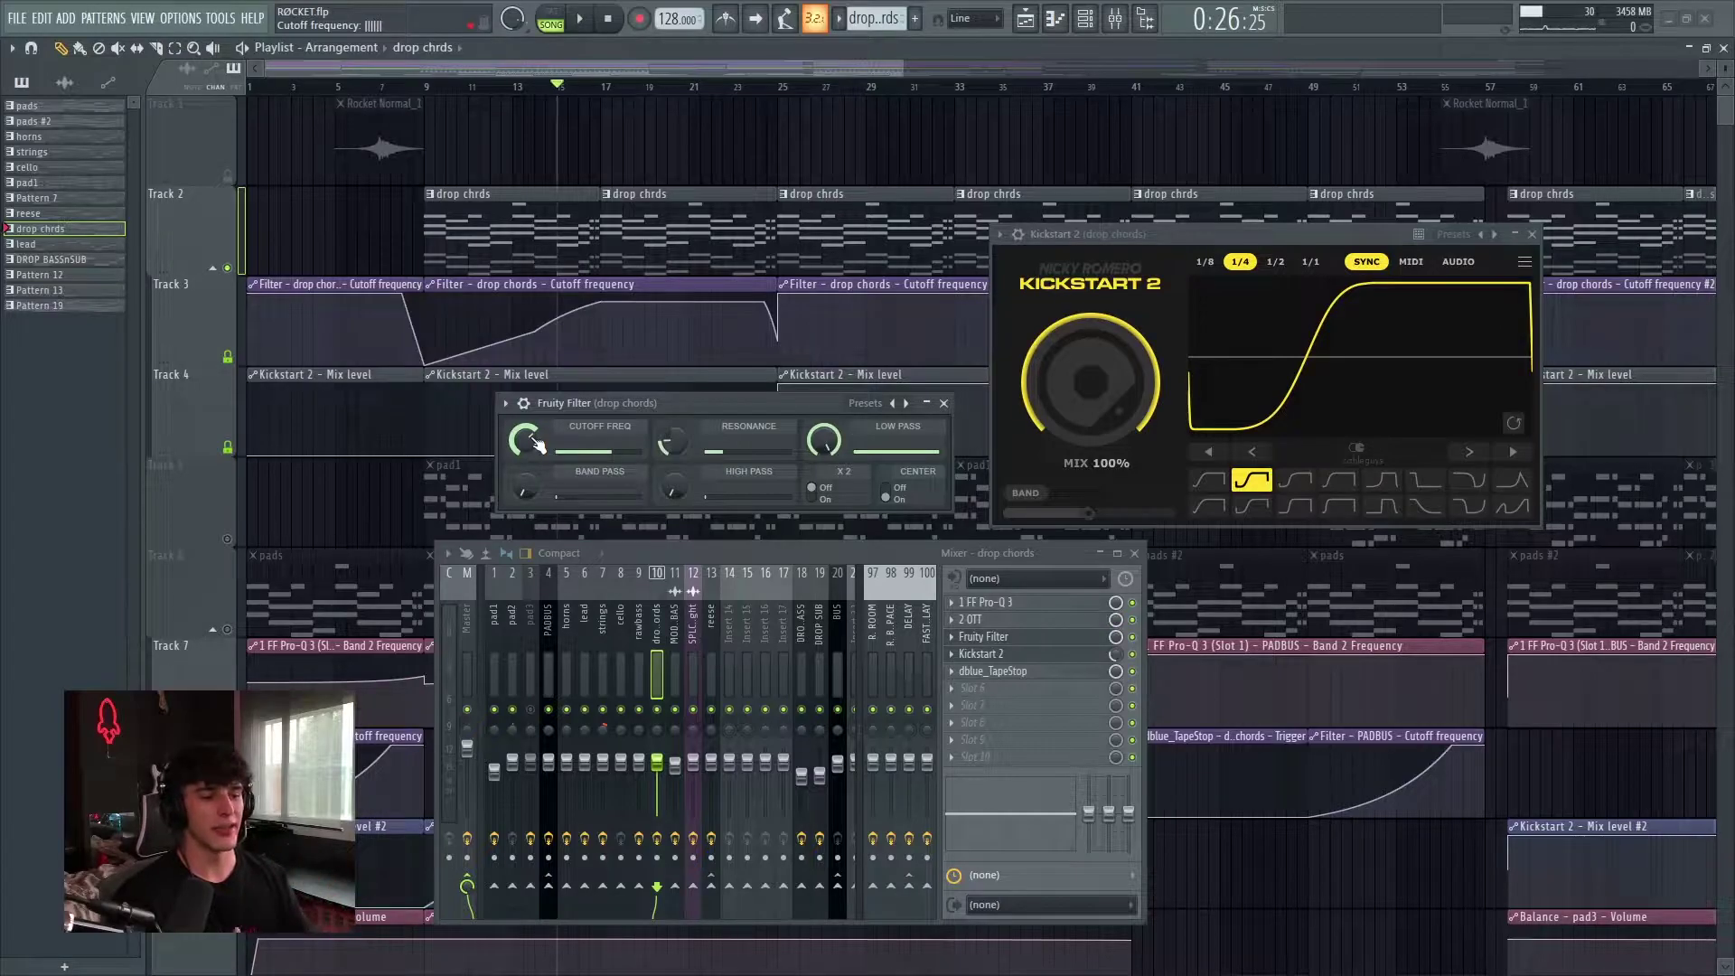
{"action": "key", "text": "space"}
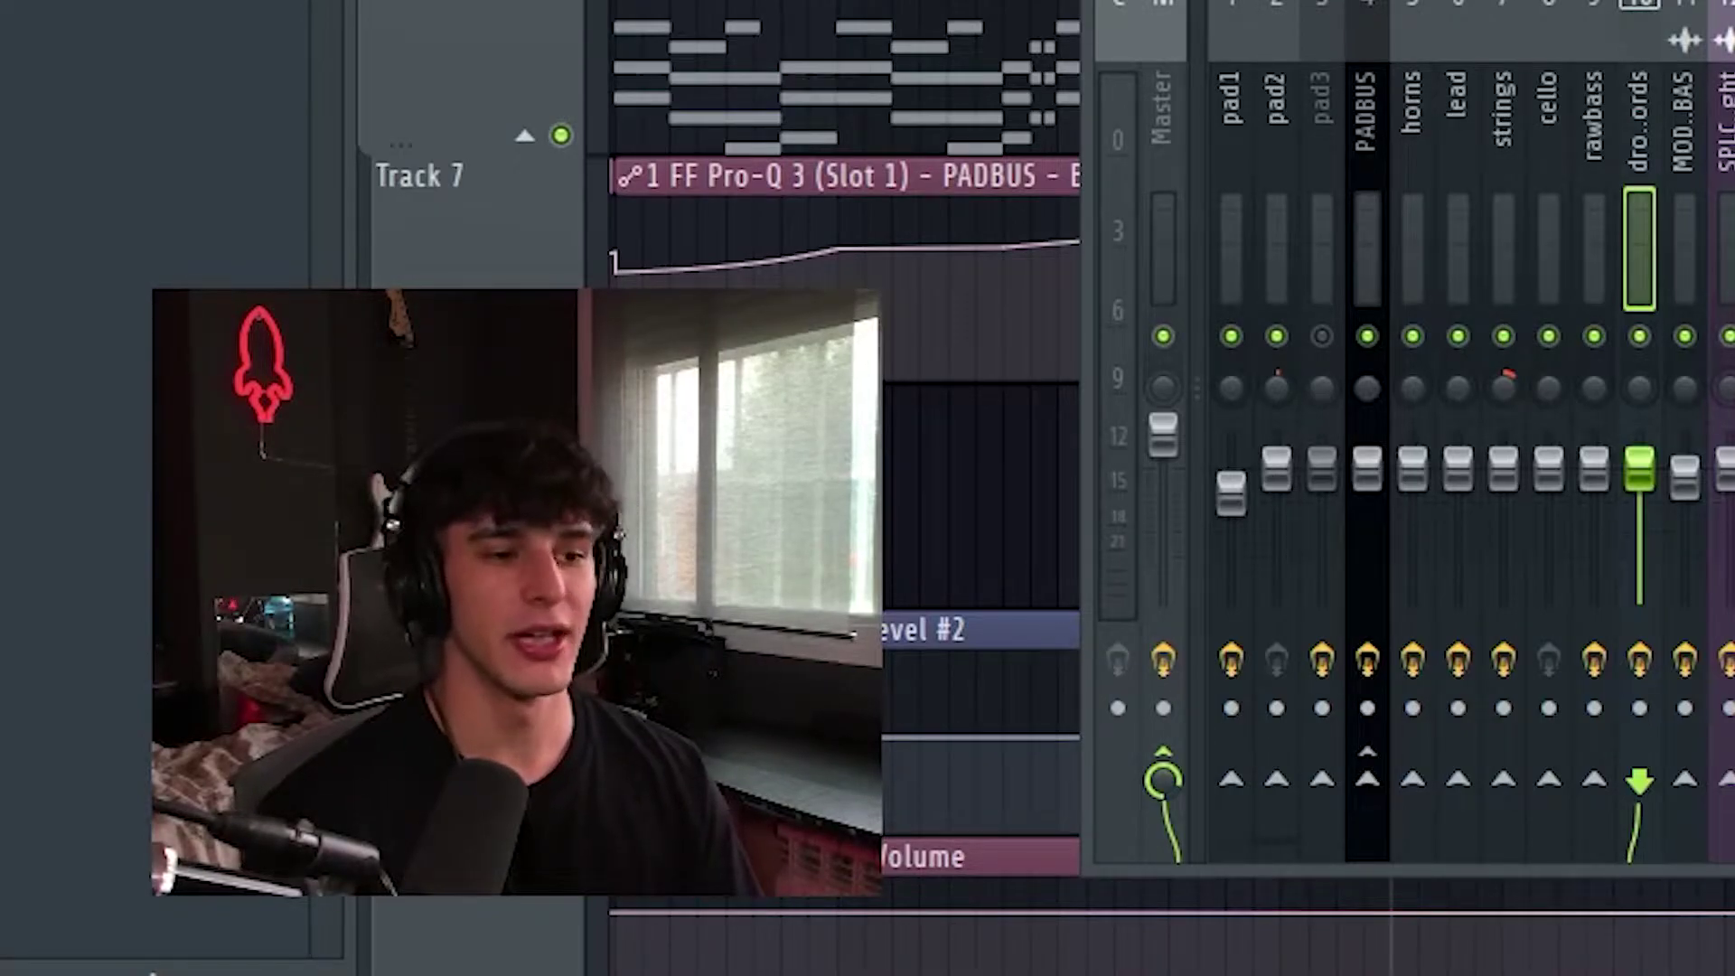
Isolate the horns, strings and cello on Tracks 12, 16 and 18 by muting the other instrument tracks
{"action": "scroll", "coordinate": [841, 452], "scroll_direction": "down", "scroll_amount": 3}
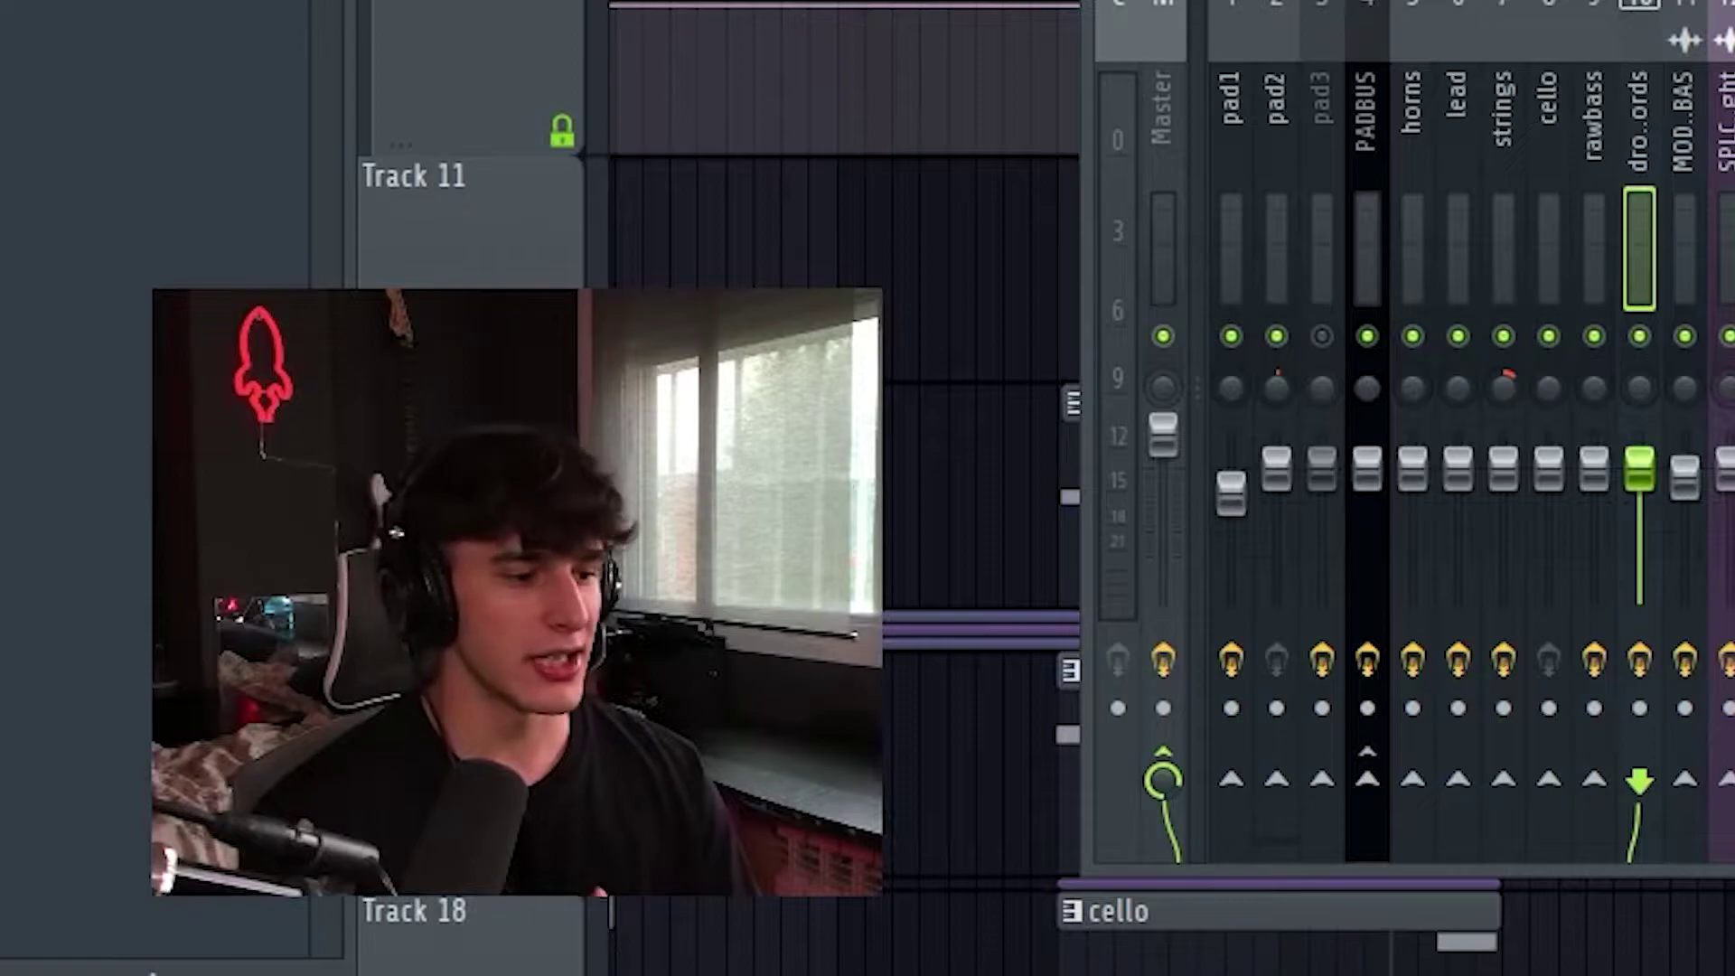
{"action": "scroll", "coordinate": [840, 452], "scroll_direction": "down", "scroll_amount": 8}
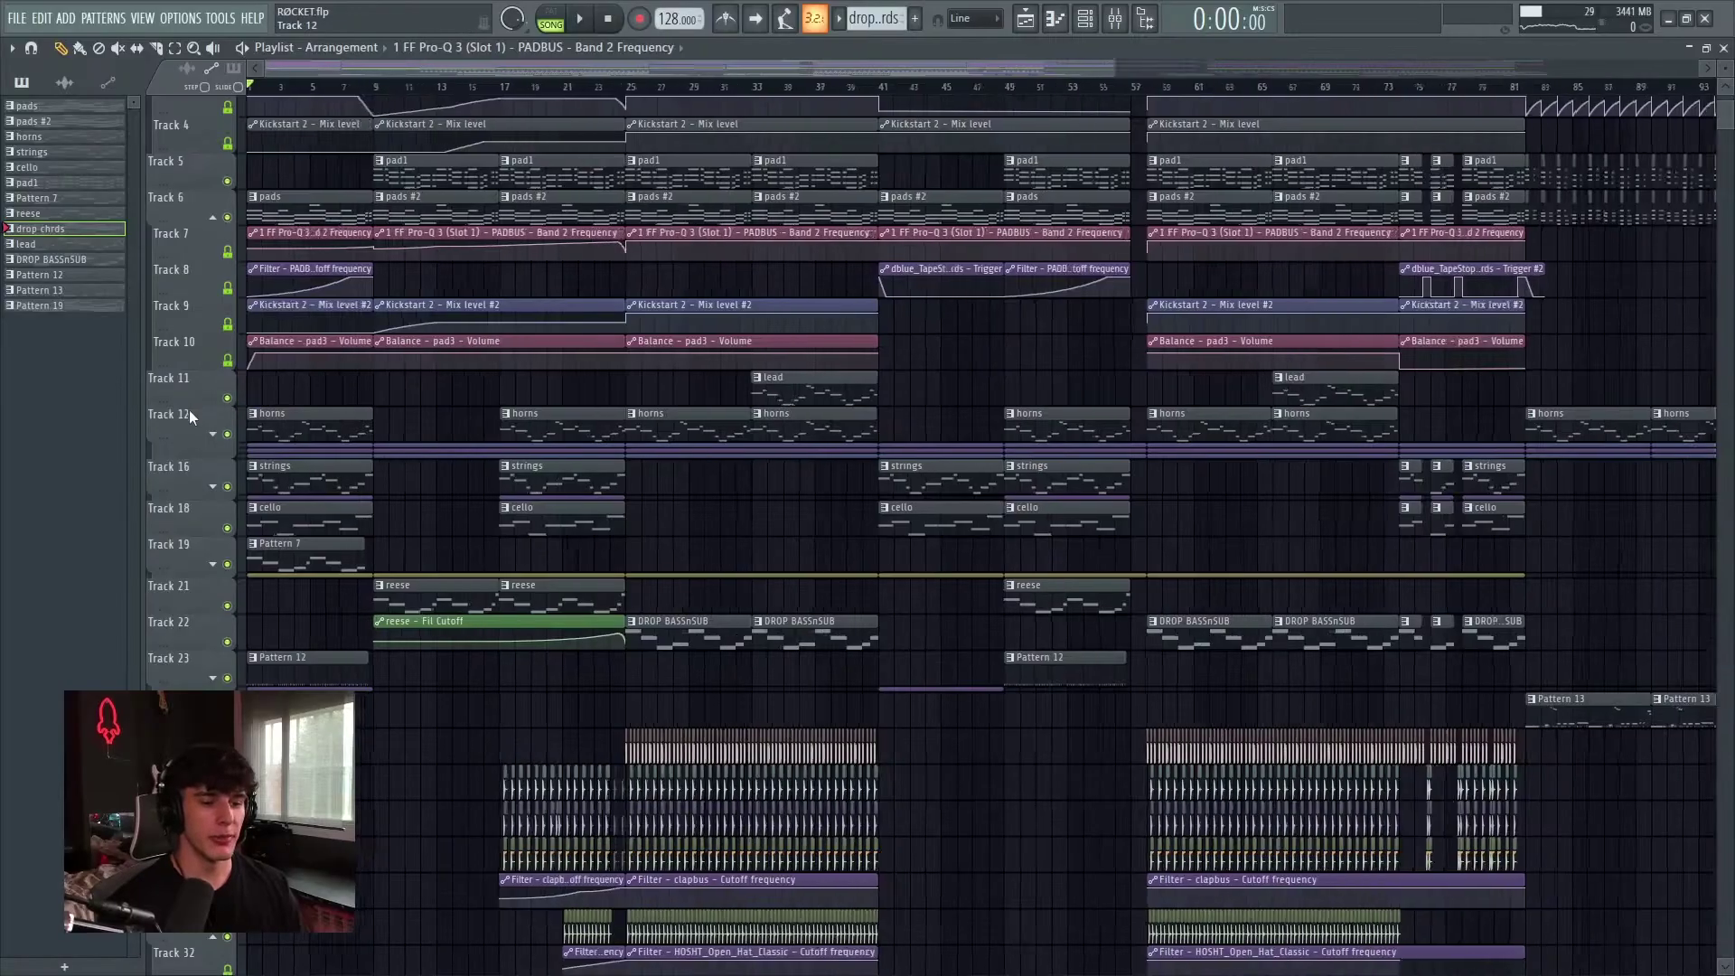
{"action": "key", "text": "space"}
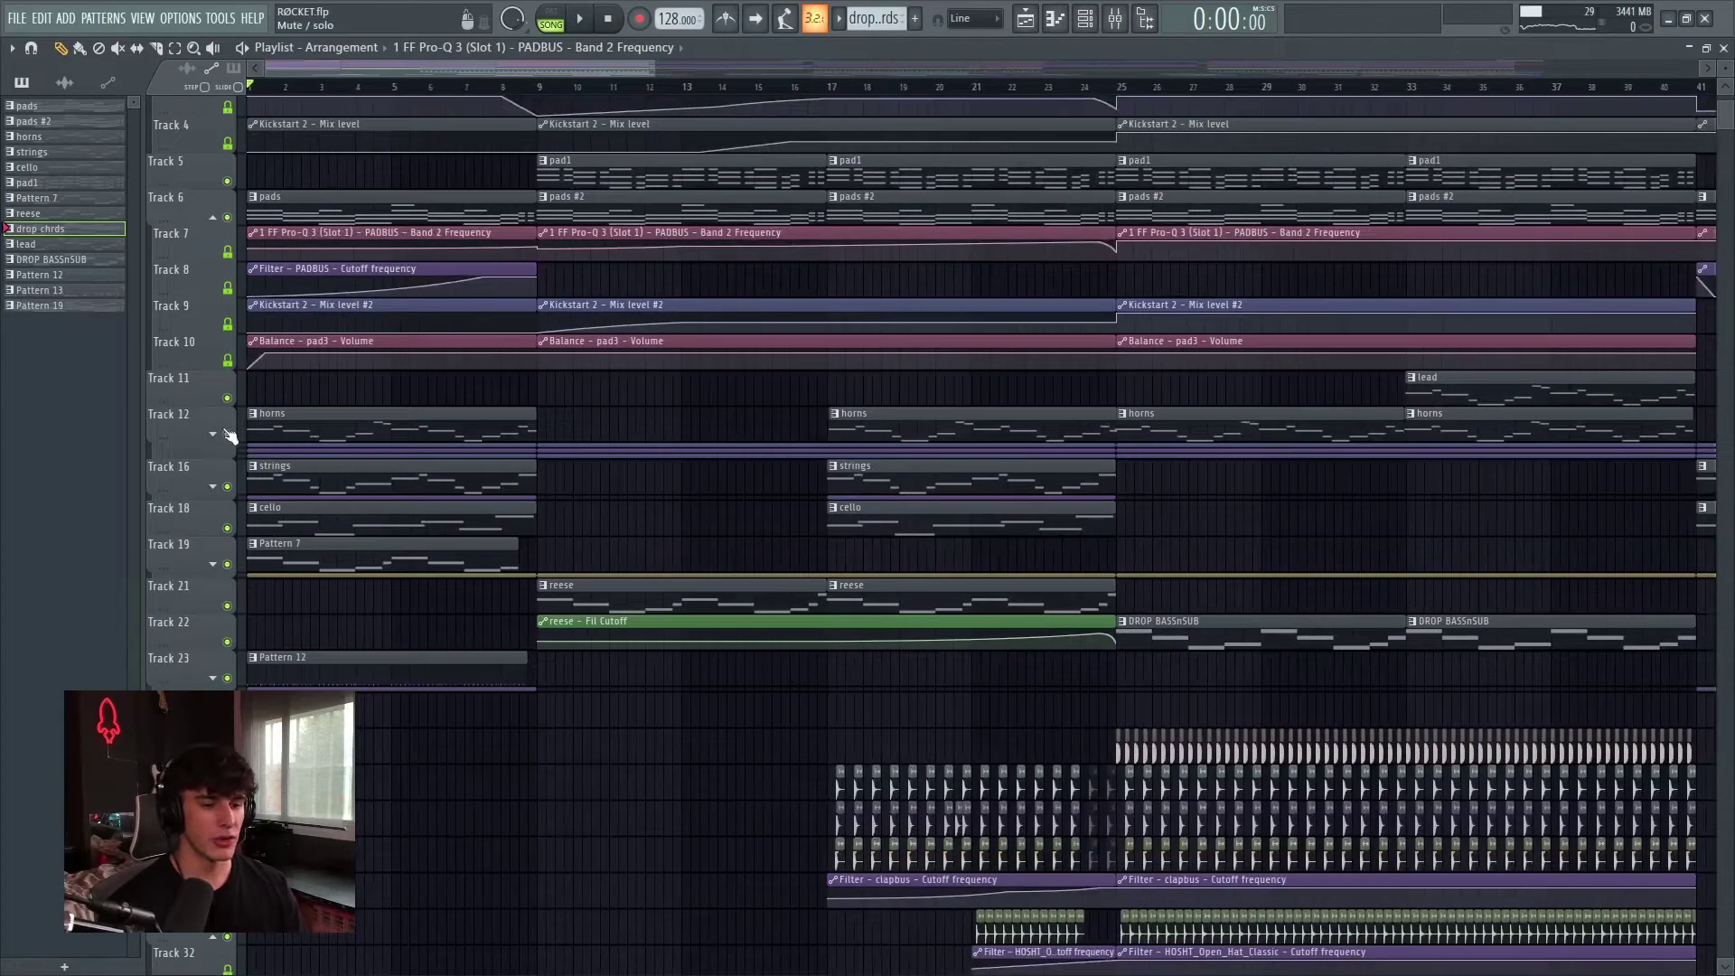
{"action": "left_click", "coordinate": [227, 487]}
{"action": "left_click", "coordinate": [227, 528]}
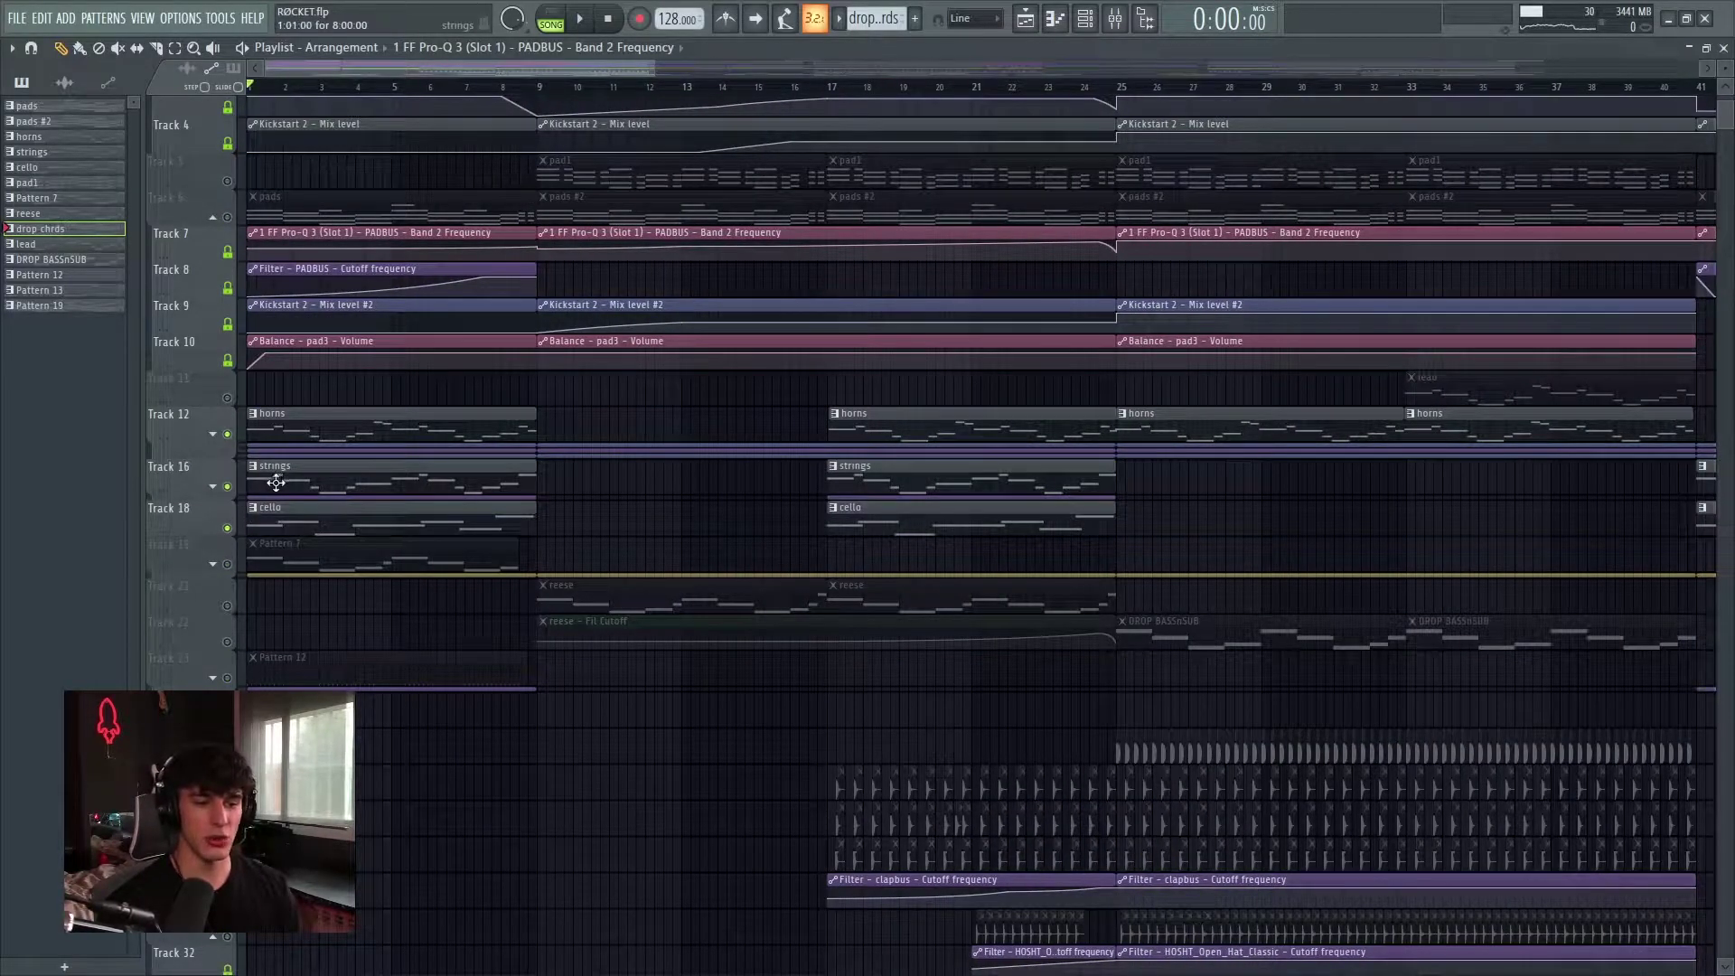
Briefly unmute Pattern 7 on Track 19, mute it again, and play the isolated horns, strings and cello
{"action": "left_click", "coordinate": [227, 564]}
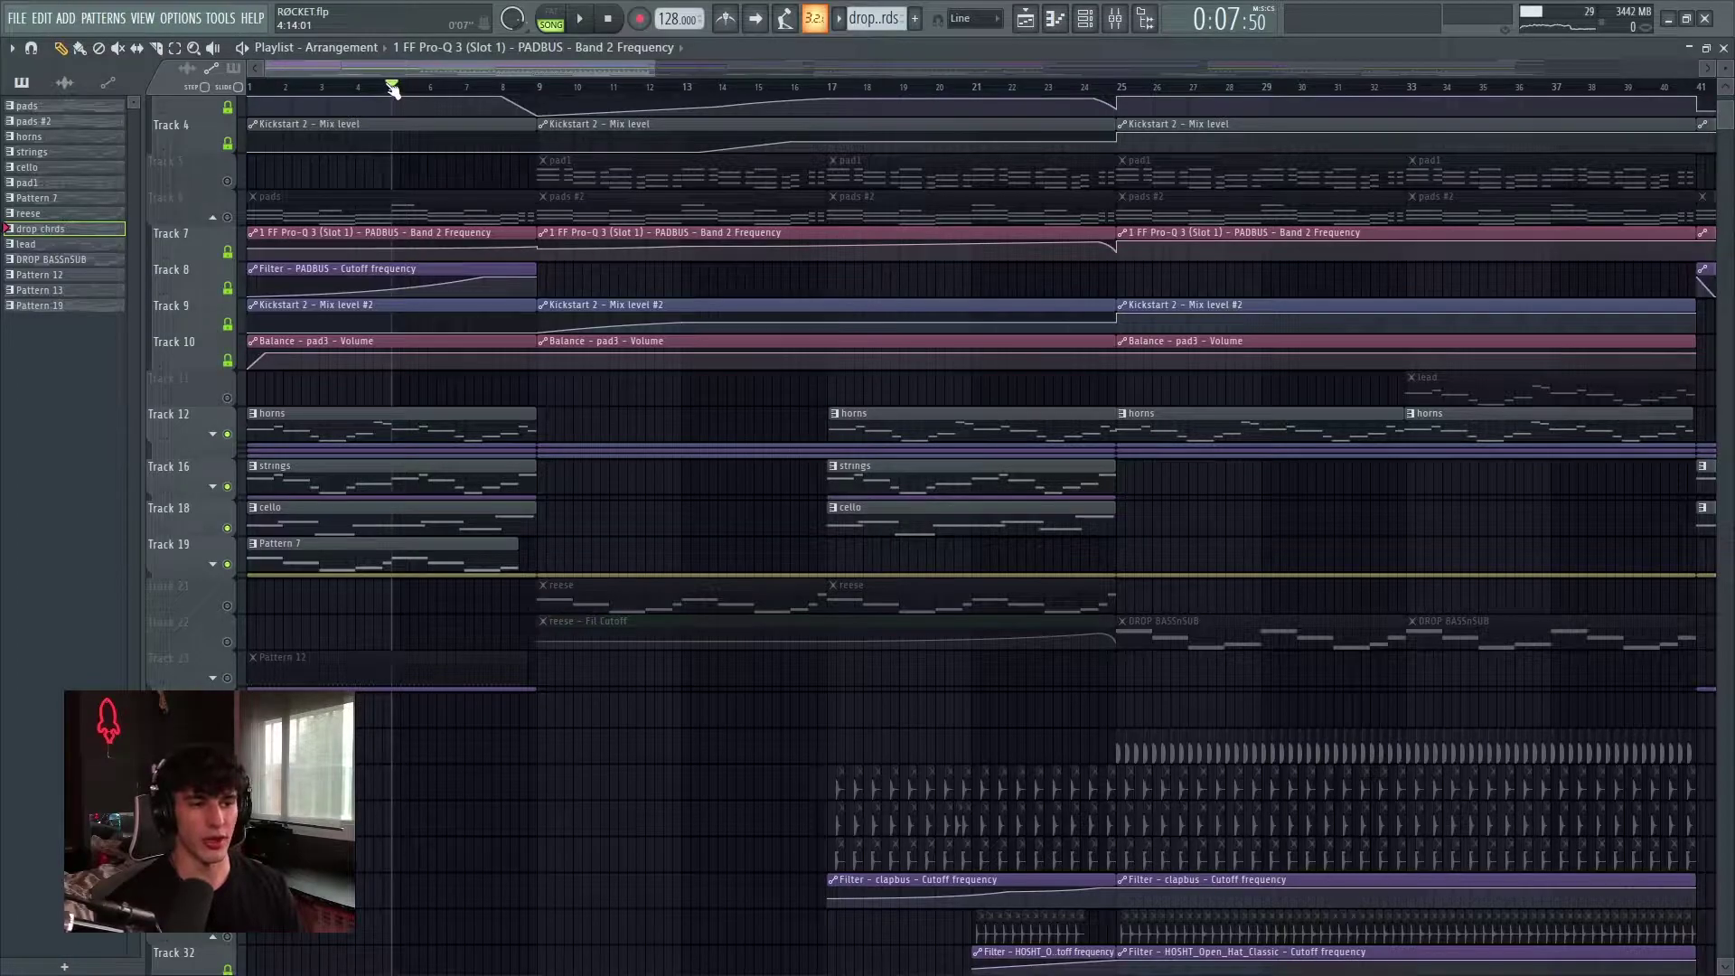
{"action": "key", "text": "space"}
{"action": "left_click", "coordinate": [227, 564]}
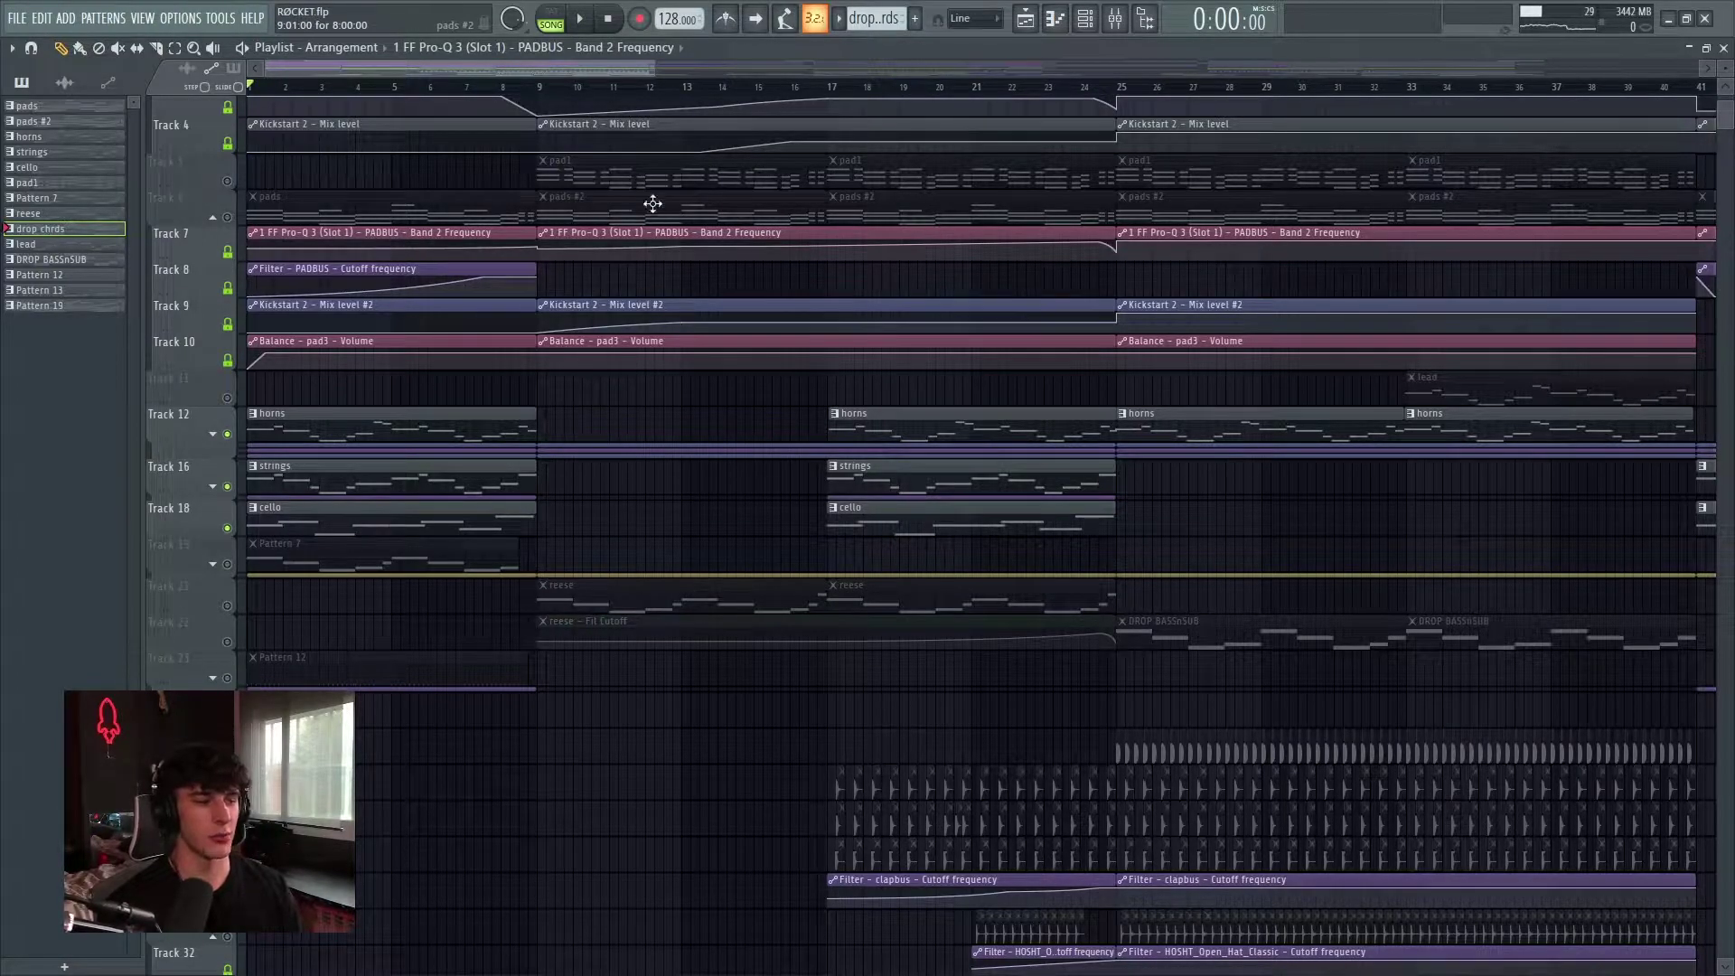
{"action": "key", "text": "space"}
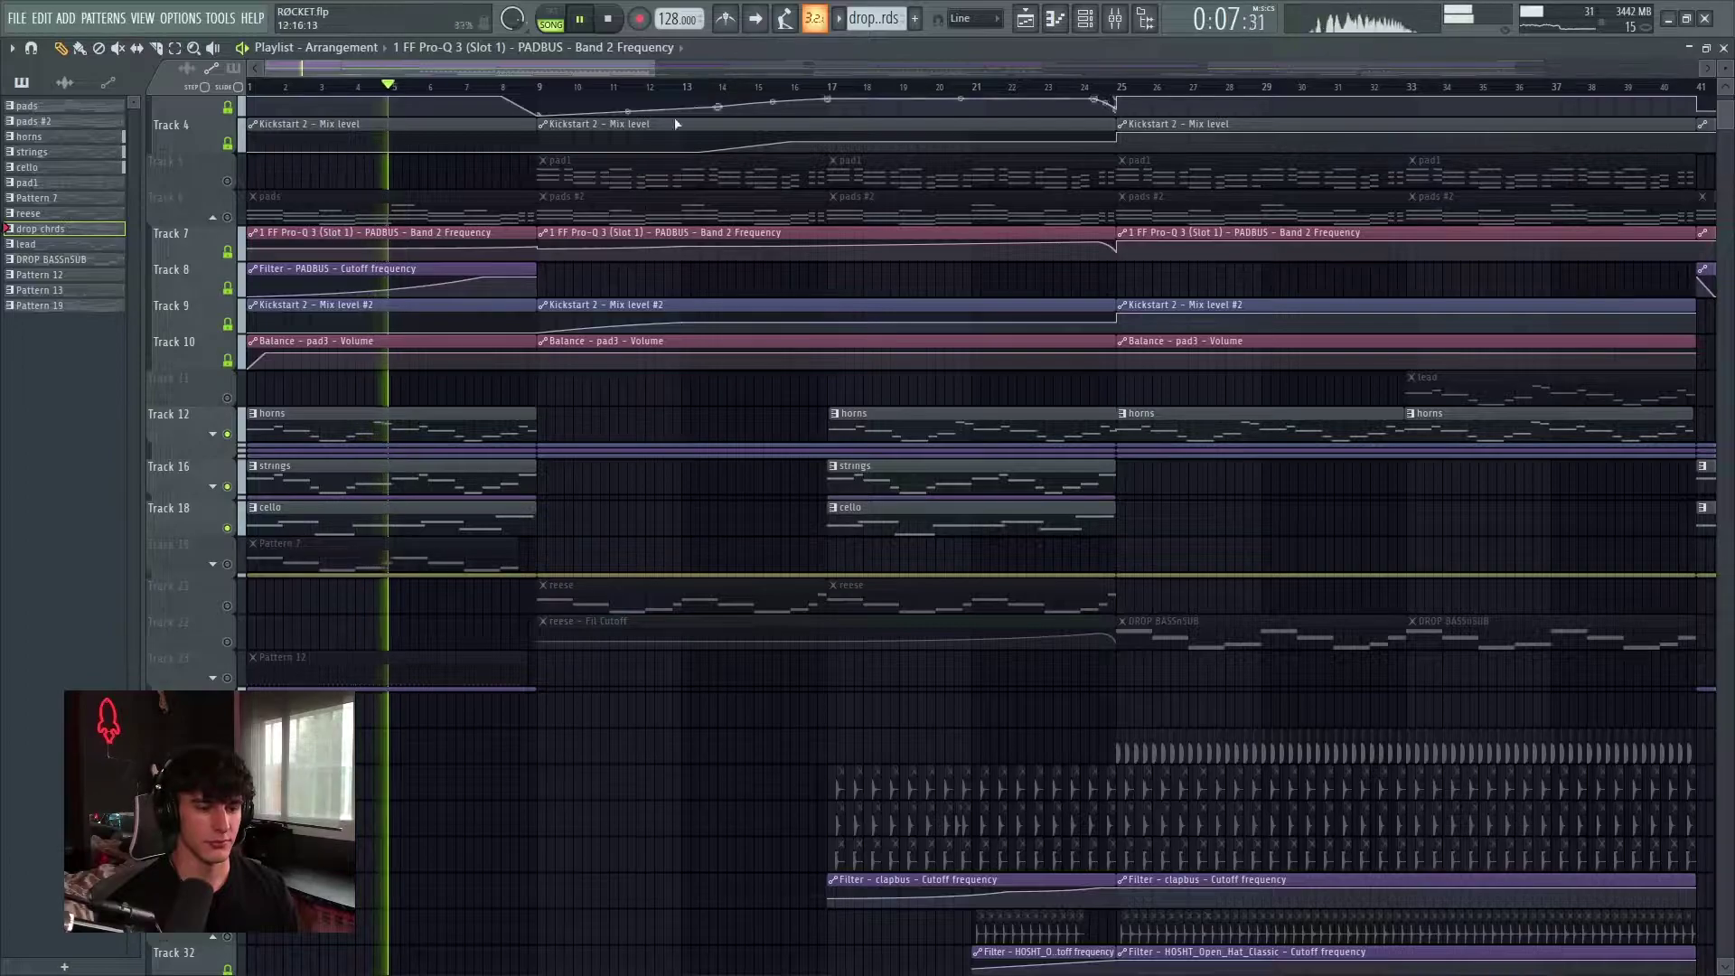
Expand the automation lanes under the strings and horns tracks and examine their filter cutoff and mix level curves across the arrangement
{"action": "left_click", "coordinate": [213, 486]}
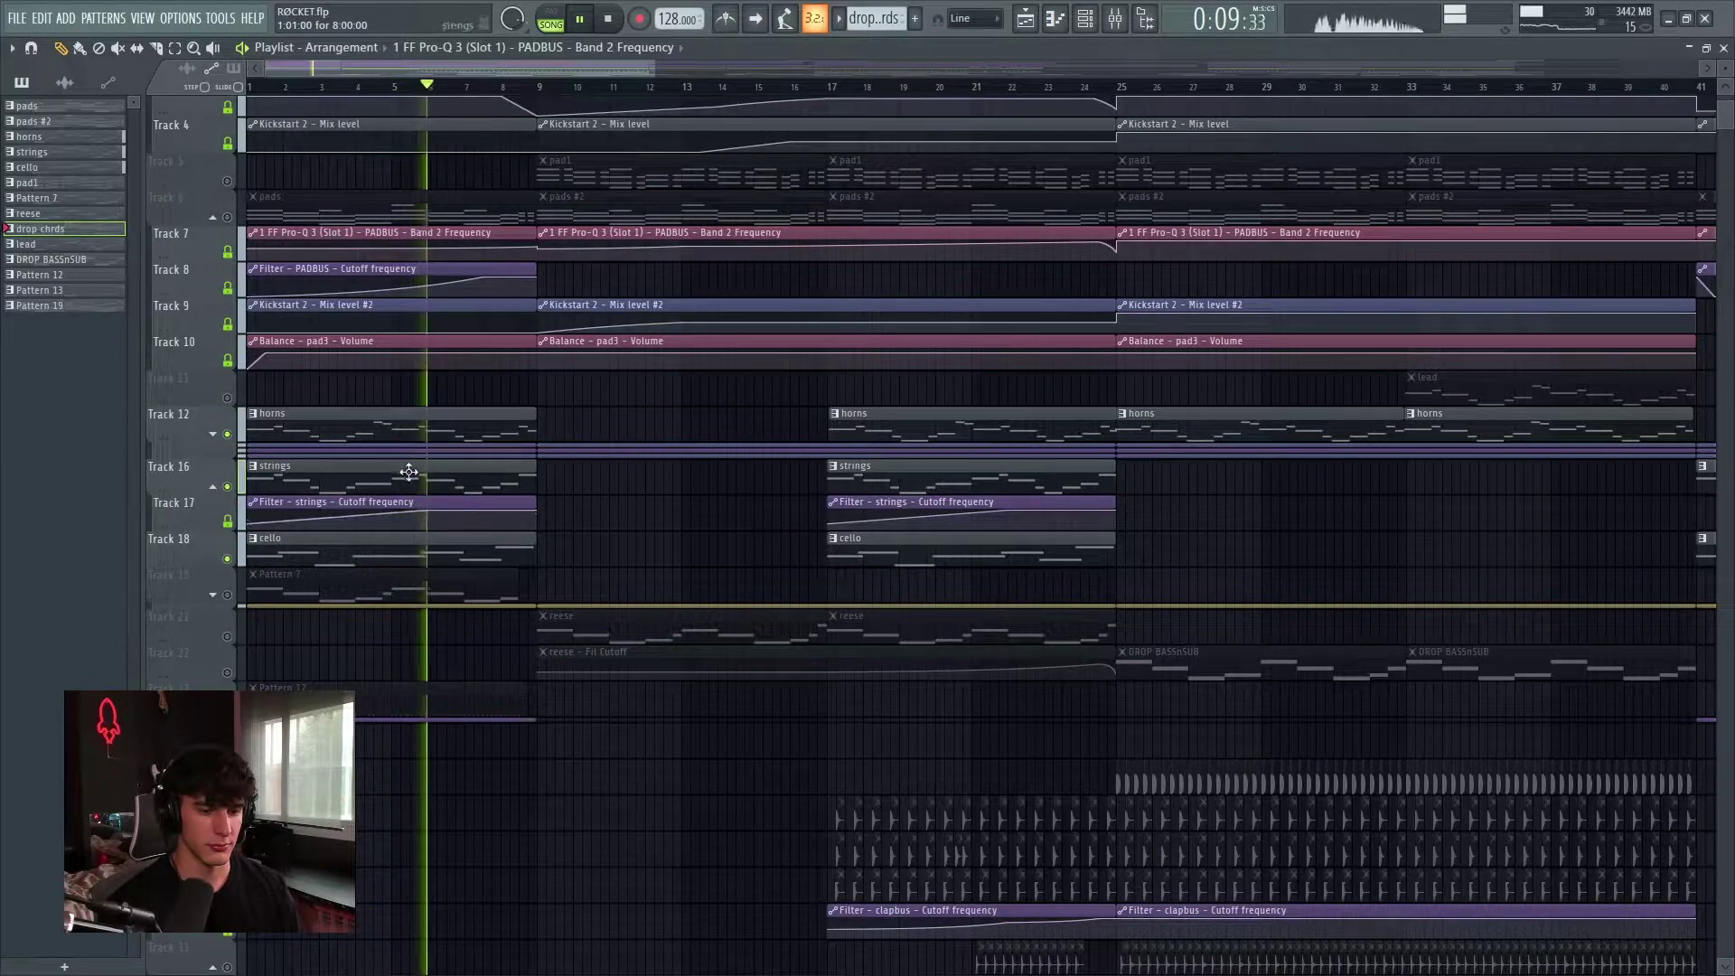
{"action": "left_click", "coordinate": [214, 434]}
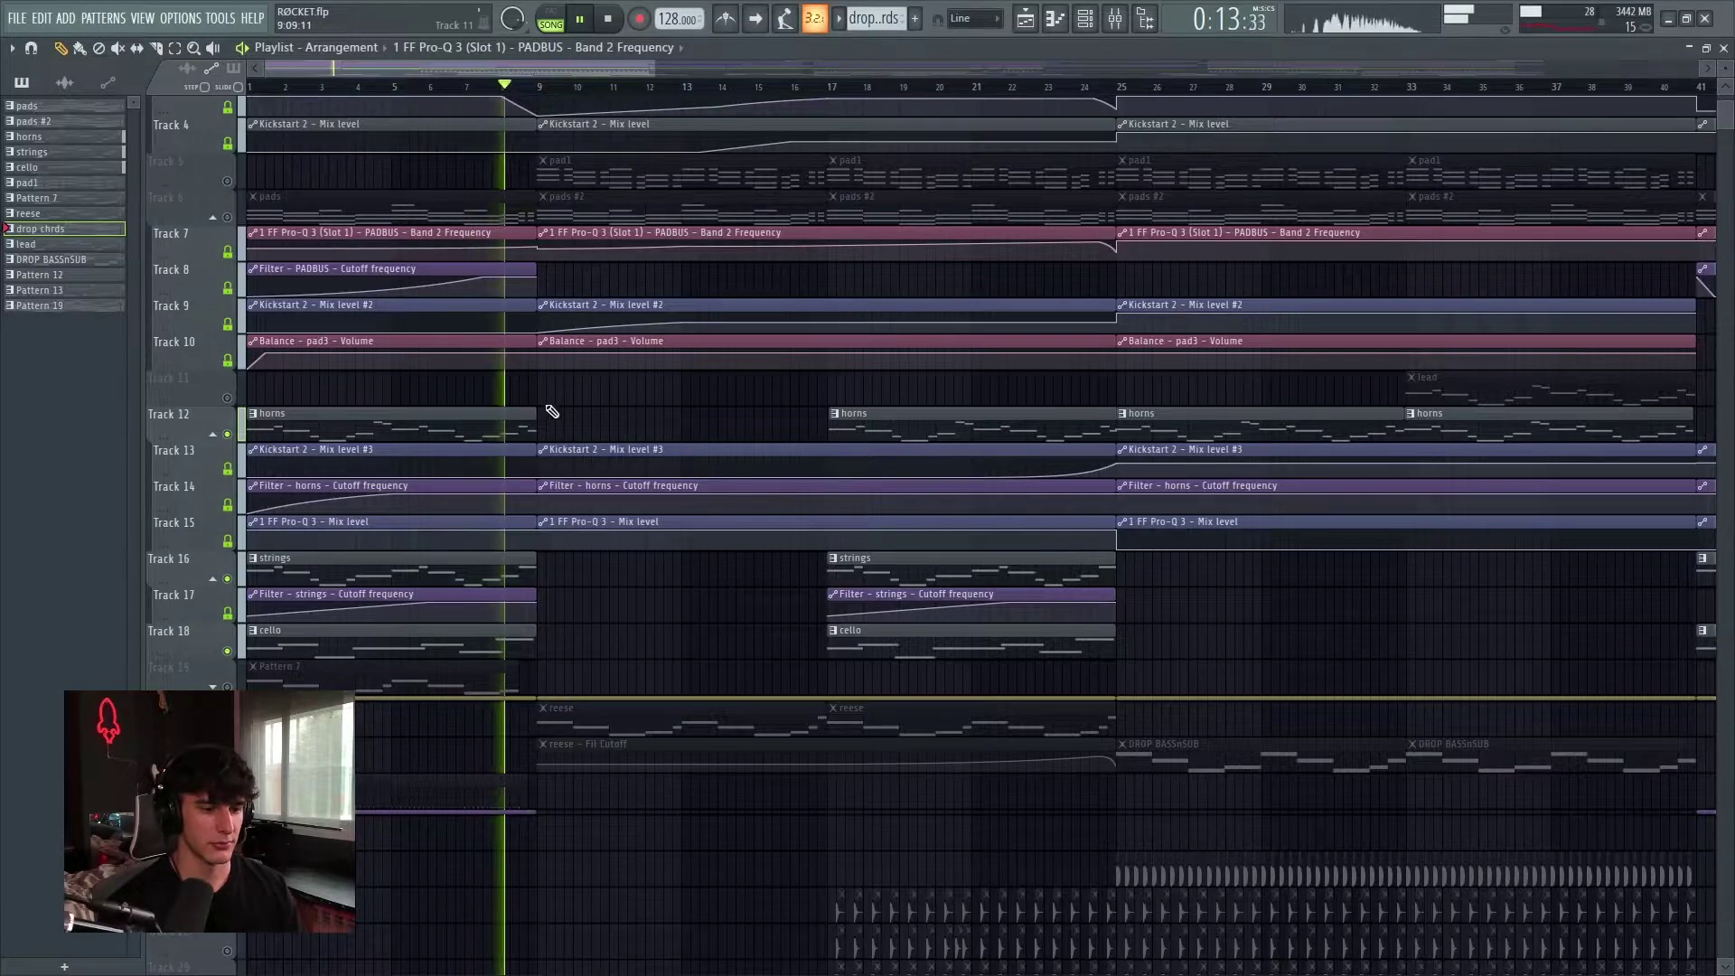
{"action": "scroll", "coordinate": [573, 407], "scroll_direction": "down", "scroll_amount": 2}
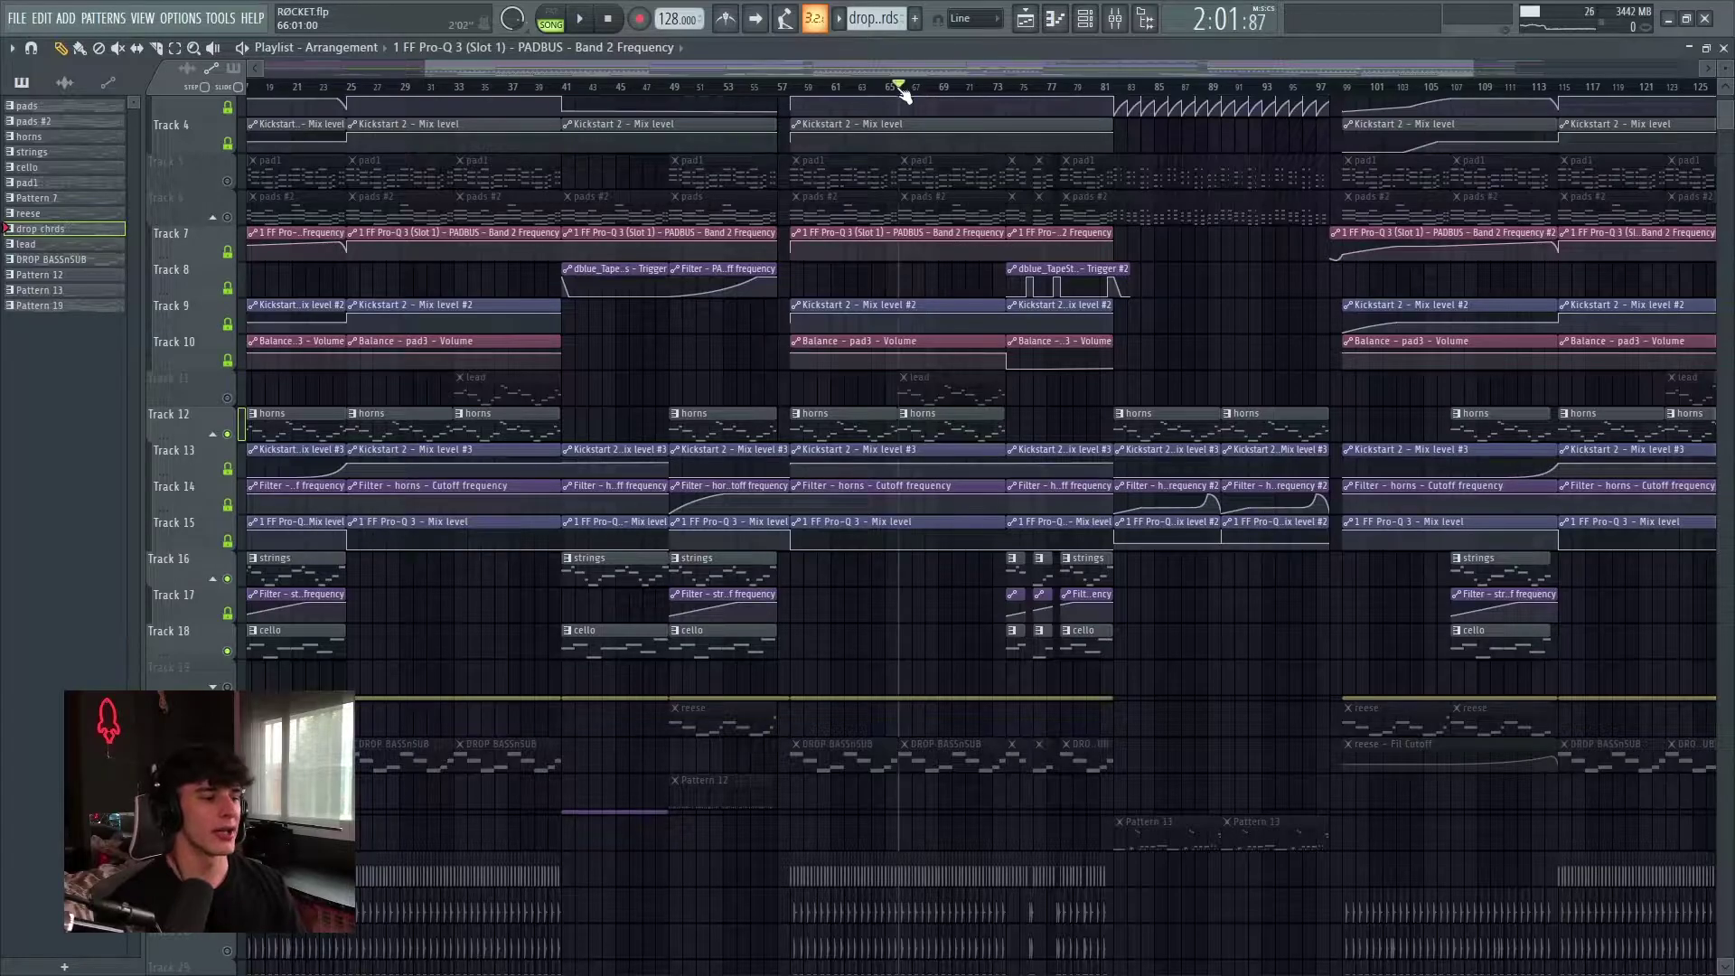
{"action": "scroll", "coordinate": [972, 358], "scroll_direction": "up", "scroll_amount": 2}
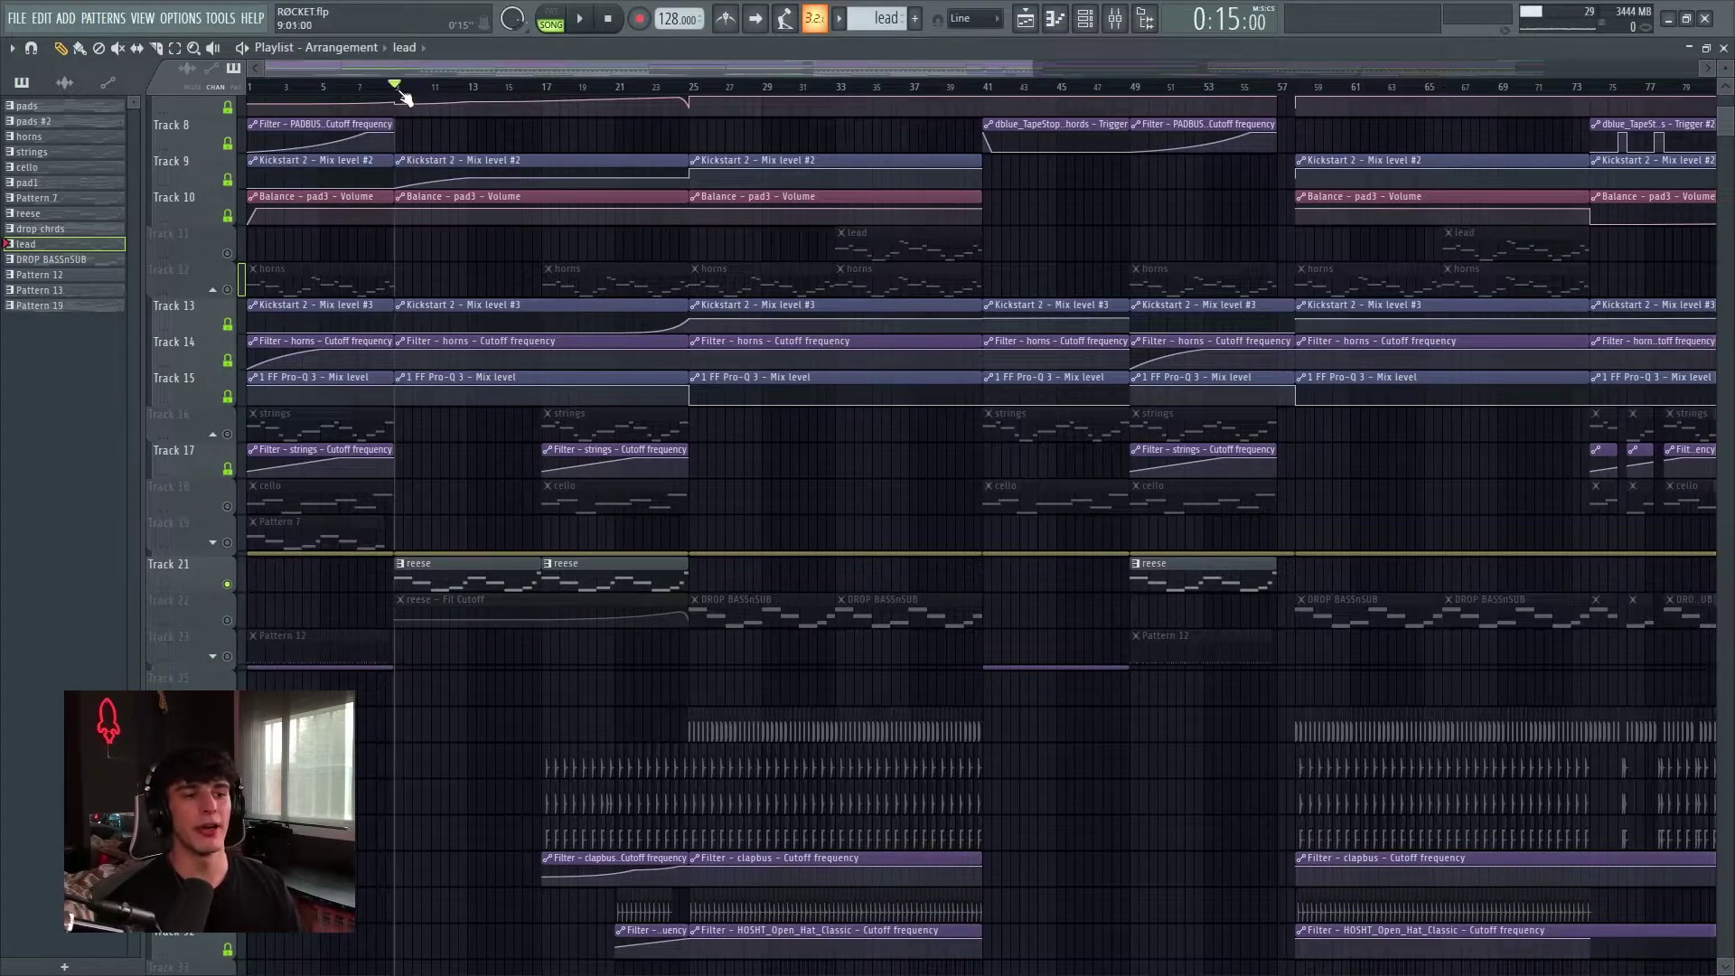
Unmute the reese Fil Cutoff automation on Track 22 and play the soloed reese bass from bar 9
{"action": "scroll", "coordinate": [442, 377], "scroll_direction": "down", "scroll_amount": 5}
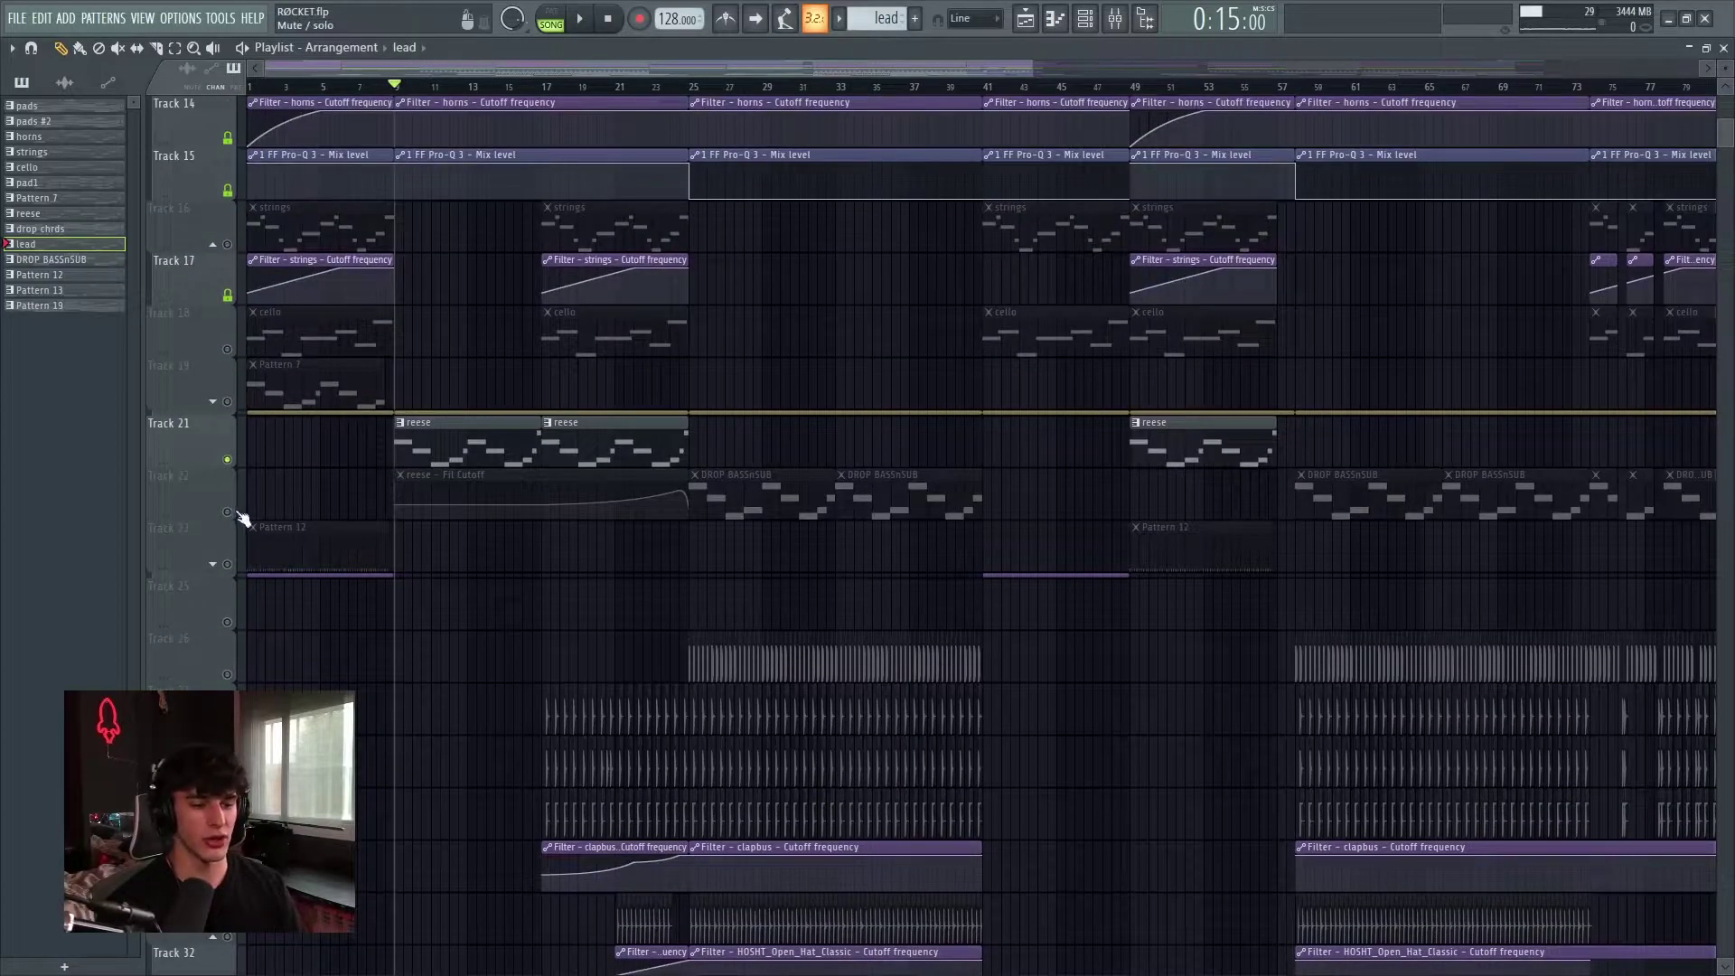
{"action": "left_click", "coordinate": [233, 513]}
{"action": "scroll", "coordinate": [453, 569], "scroll_direction": "up", "scroll_amount": 3}
{"action": "key", "text": "space"}
Play the full arrangement from bar 9 and look over how the reese sits with the other tracks
{"action": "scroll", "coordinate": [418, 557], "scroll_direction": "up", "scroll_amount": 2}
{"action": "scroll", "coordinate": [418, 558], "scroll_direction": "up", "scroll_amount": 2}
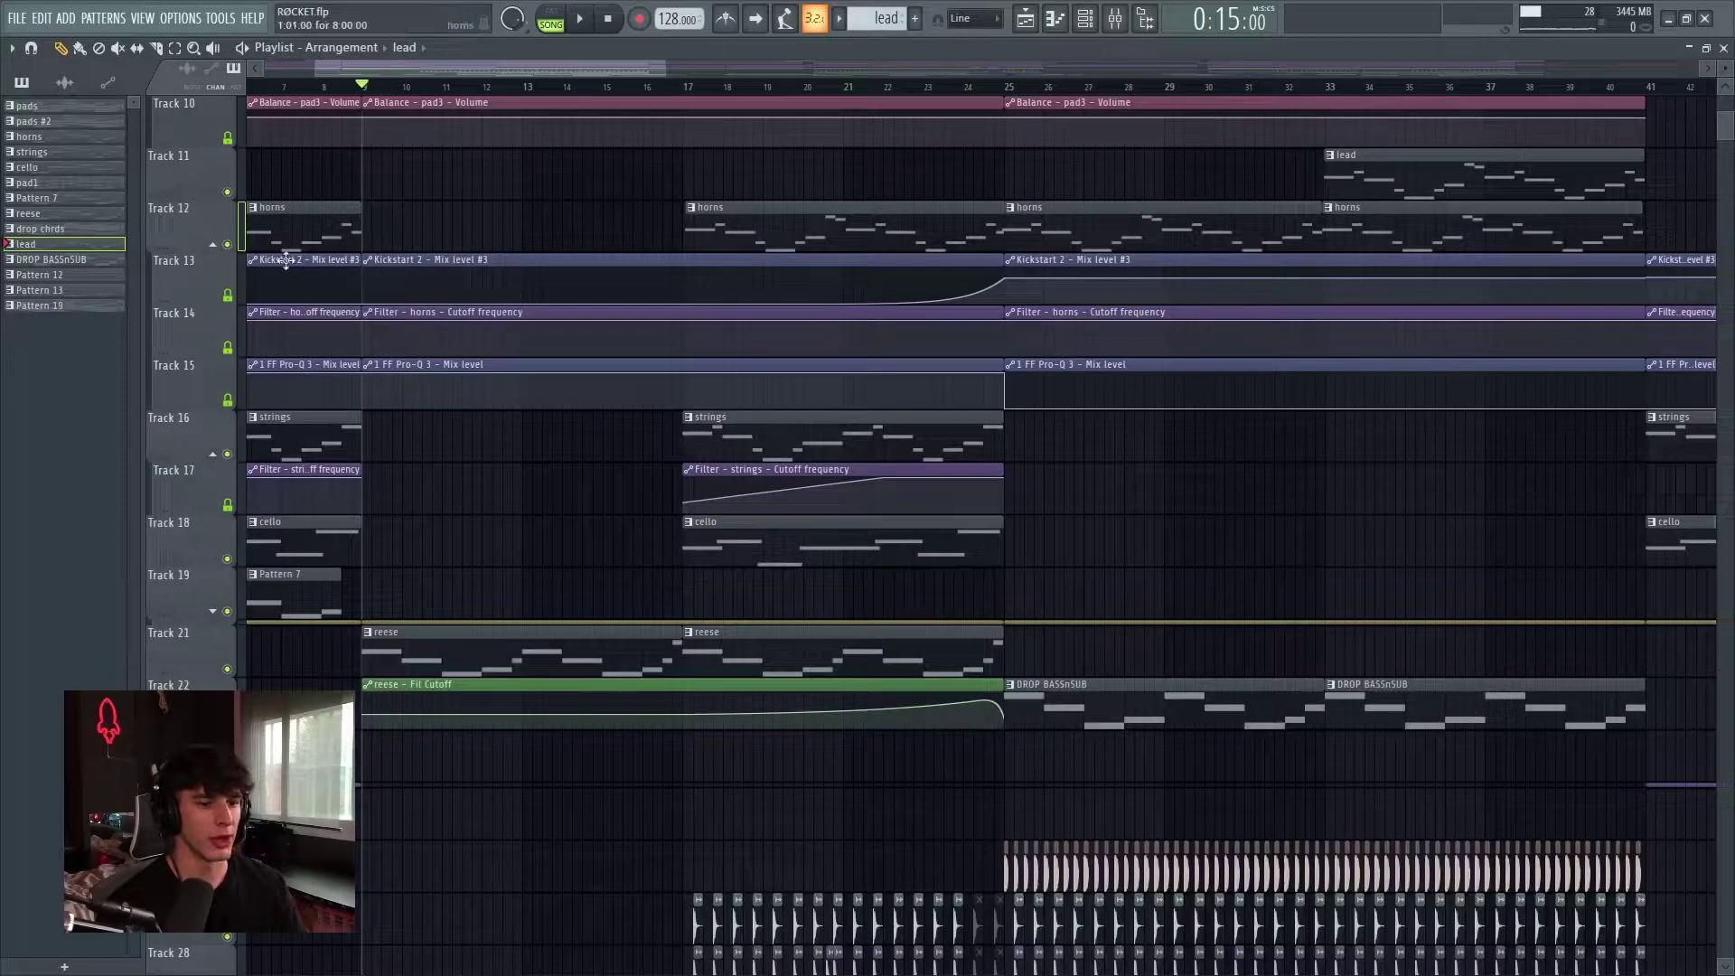
{"action": "scroll", "coordinate": [479, 253], "scroll_direction": "up", "scroll_amount": 4}
{"action": "scroll", "coordinate": [495, 256], "scroll_direction": "down", "scroll_amount": 3}
{"action": "key", "text": "space"}
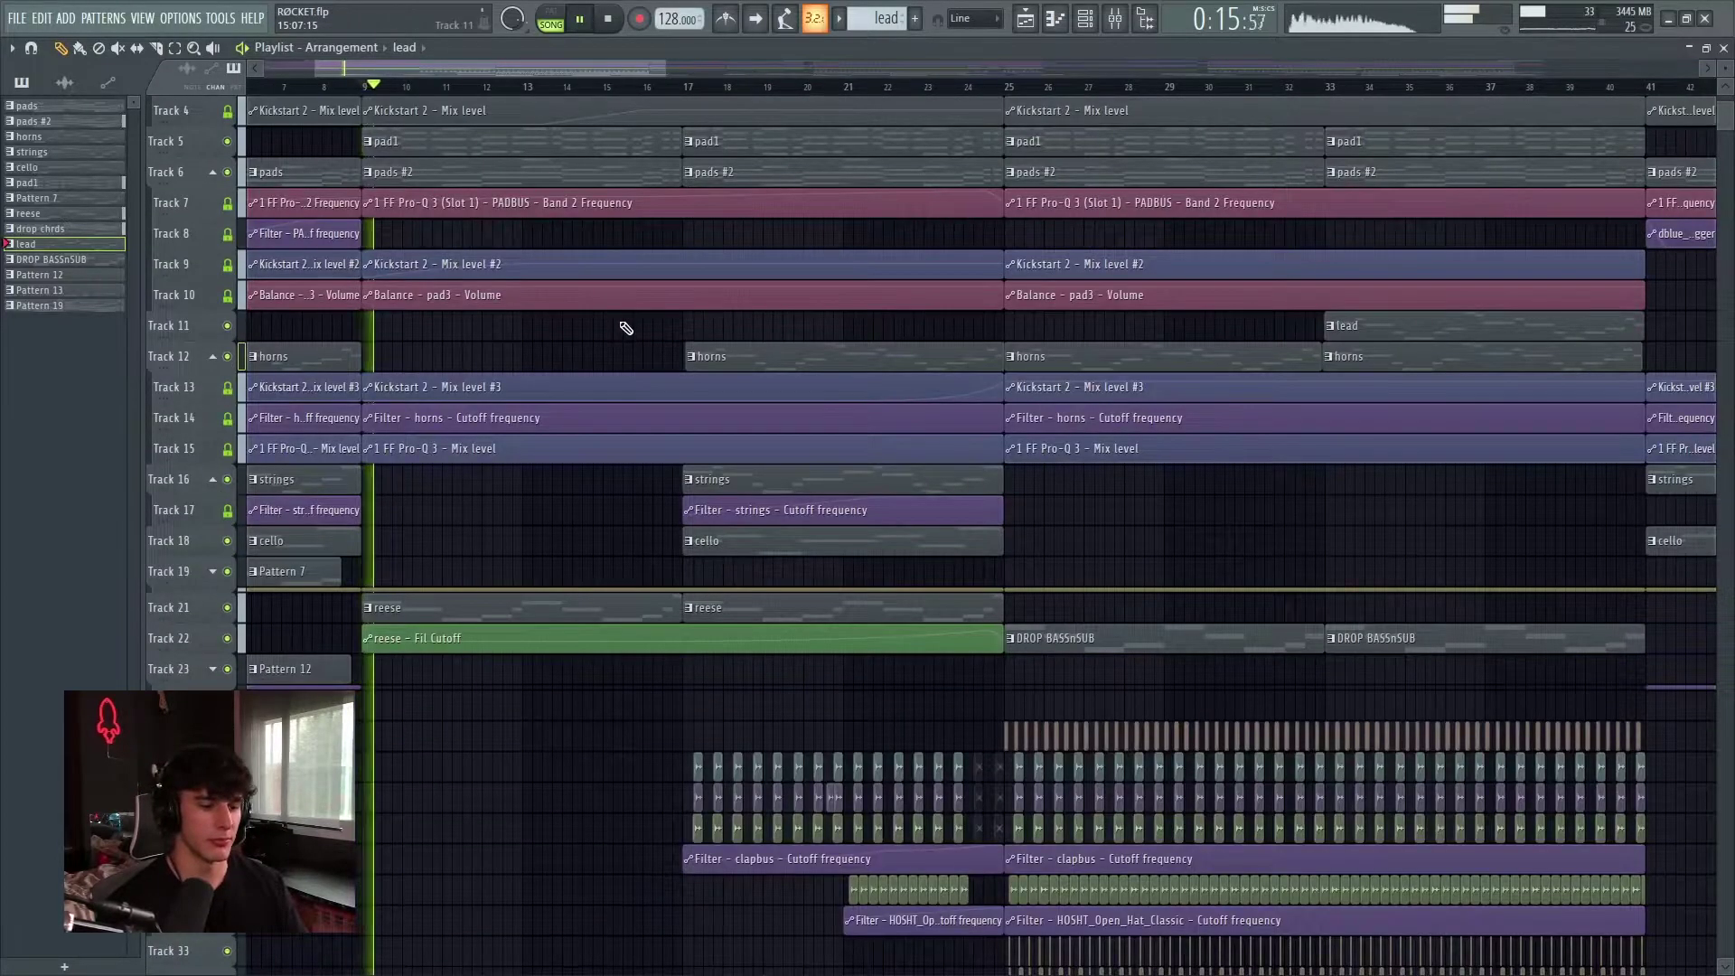
{"action": "scroll", "coordinate": [627, 328], "scroll_direction": "up", "scroll_amount": 1}
{"action": "scroll", "coordinate": [626, 328], "scroll_direction": "down", "scroll_amount": 1}
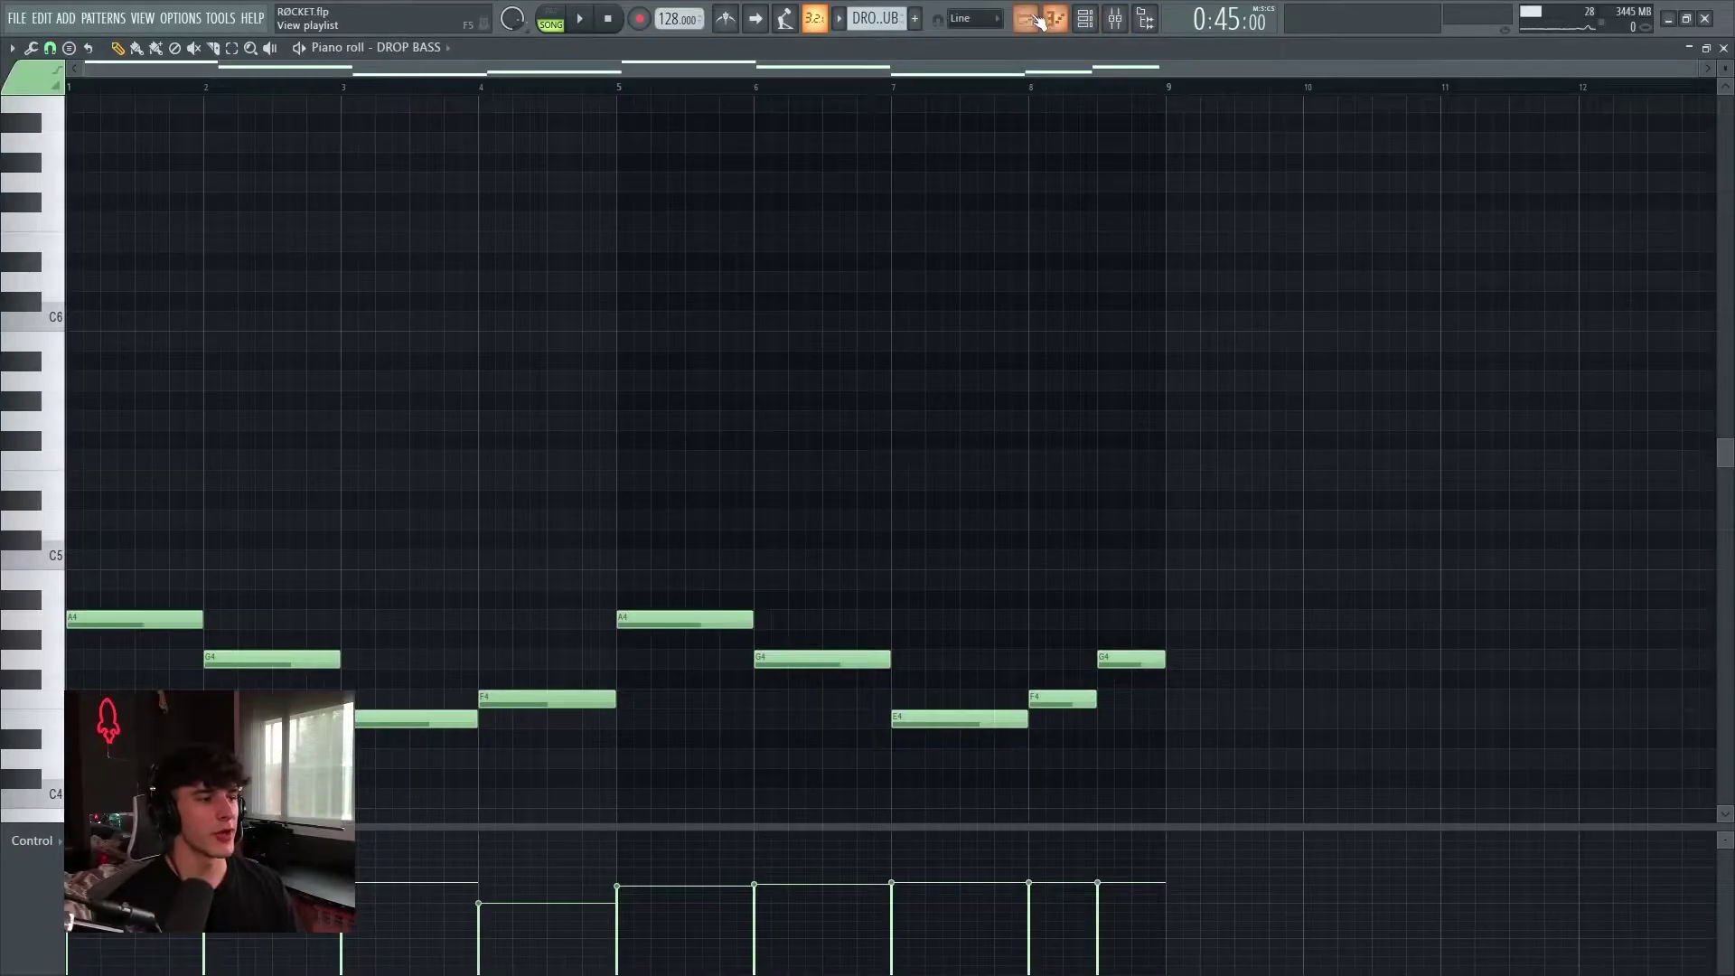
Play the DROP BASSnSUB pattern, show its DROP BASS and DROP SUB channels, and locate its clips on Track 22
{"action": "left_click", "coordinate": [1097, 22]}
{"action": "left_click", "coordinate": [1094, 23]}
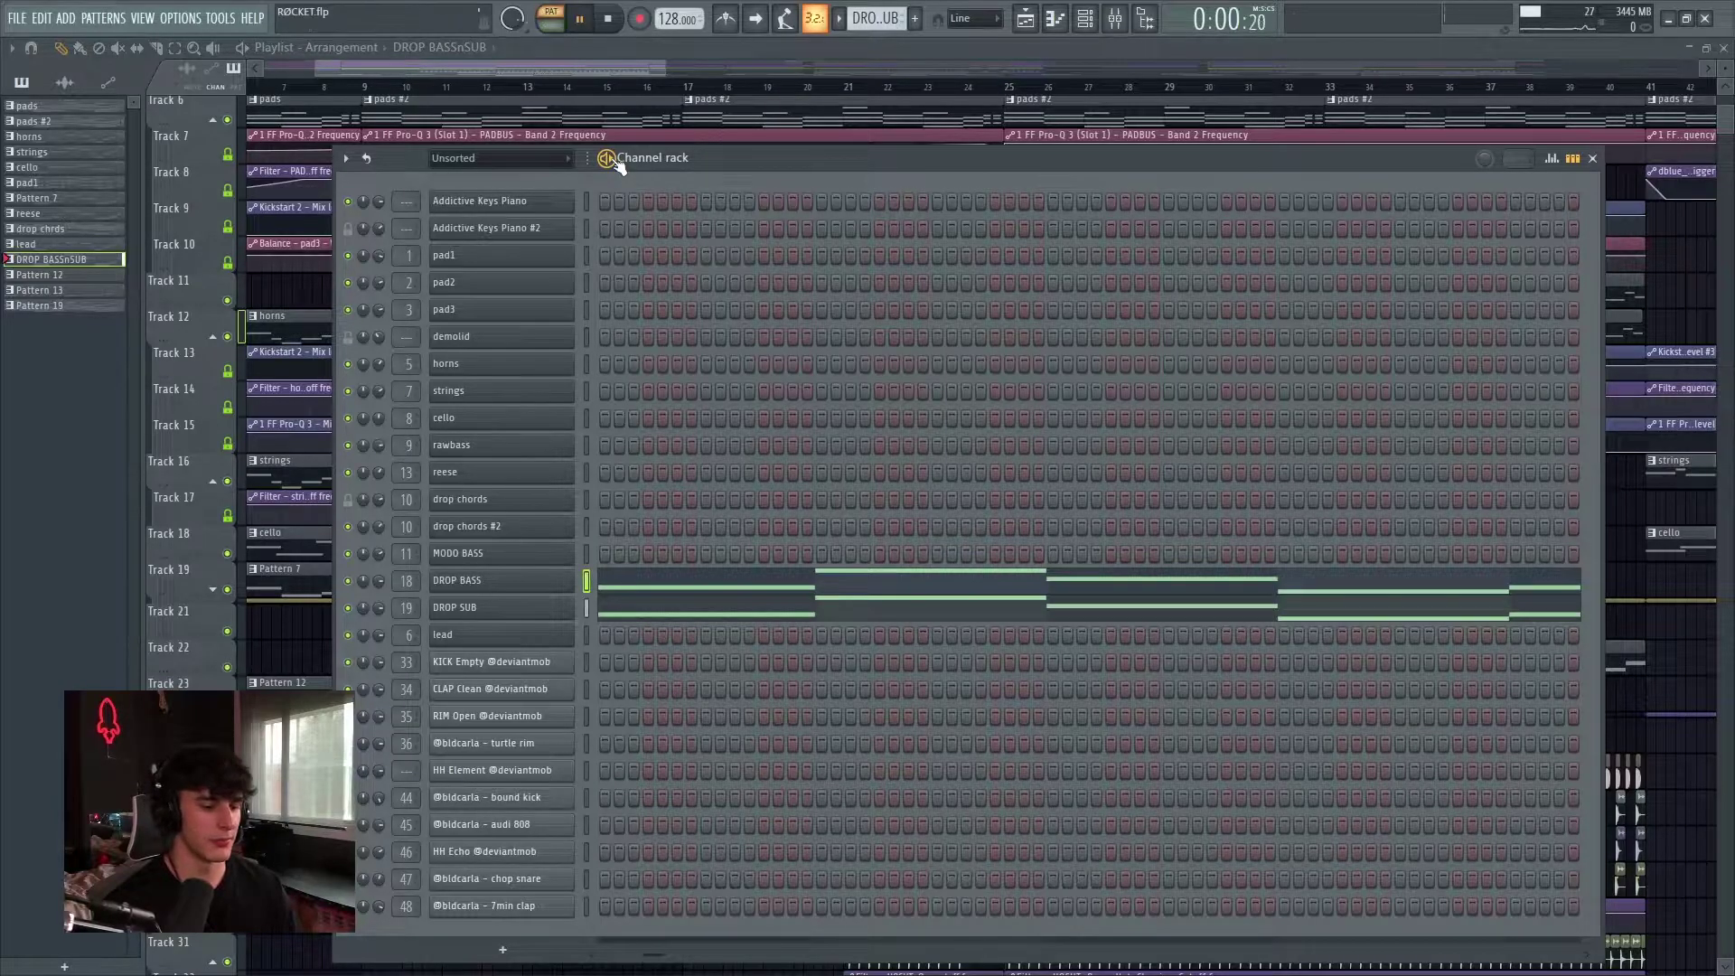
{"action": "key", "text": "F6"}
{"action": "scroll", "coordinate": [793, 552], "scroll_direction": "down", "scroll_amount": 5}
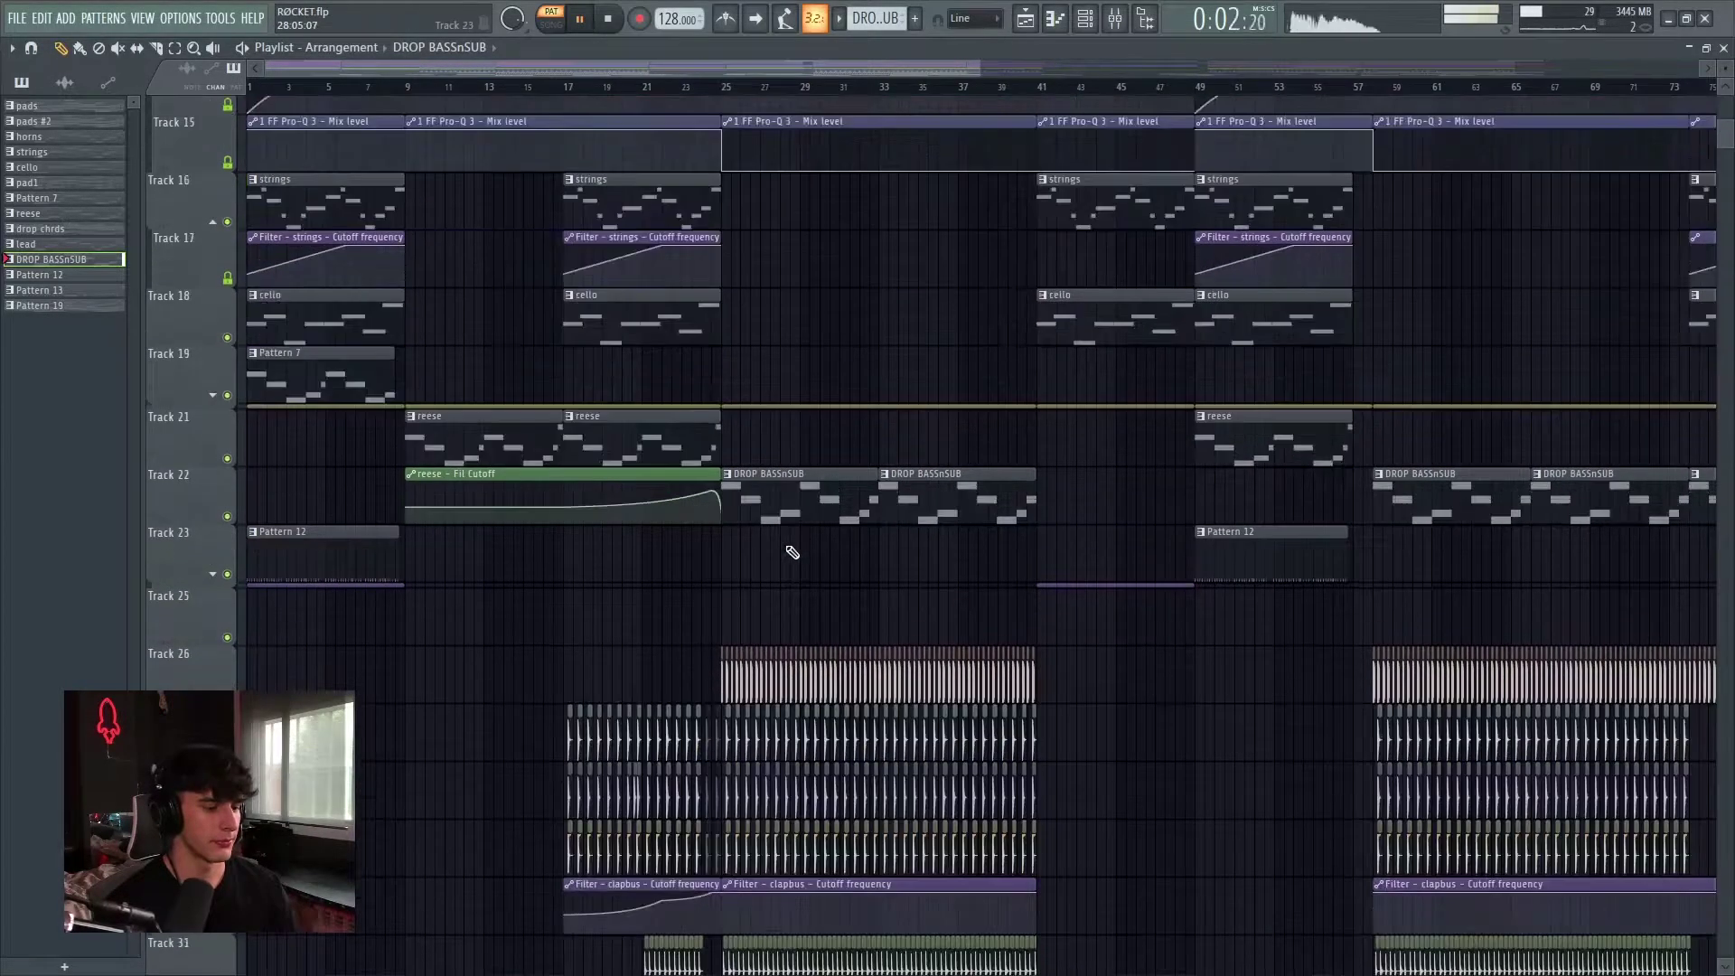
{"action": "scroll", "coordinate": [793, 552], "scroll_direction": "up", "scroll_amount": 3}
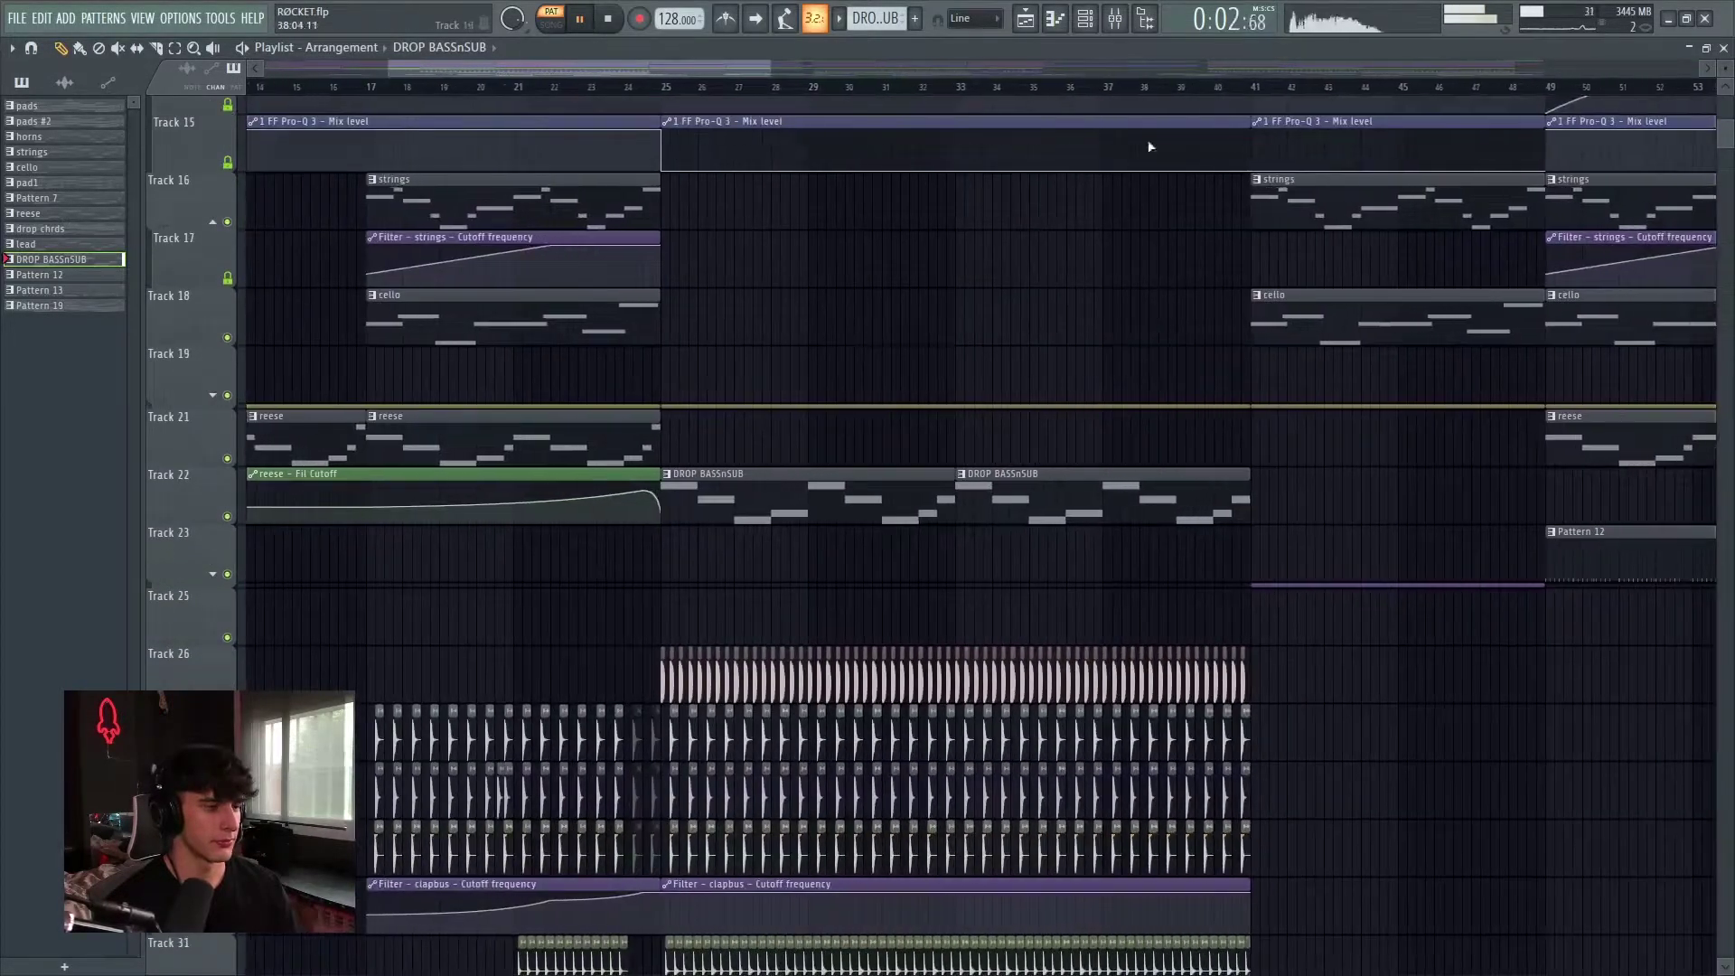
Select the DROP BASS mixer track and inspect its Kickstart 2 and FF Pro-Q 3 settings, stopping playback
{"action": "left_click", "coordinate": [1114, 27]}
{"action": "left_click", "coordinate": [801, 641]}
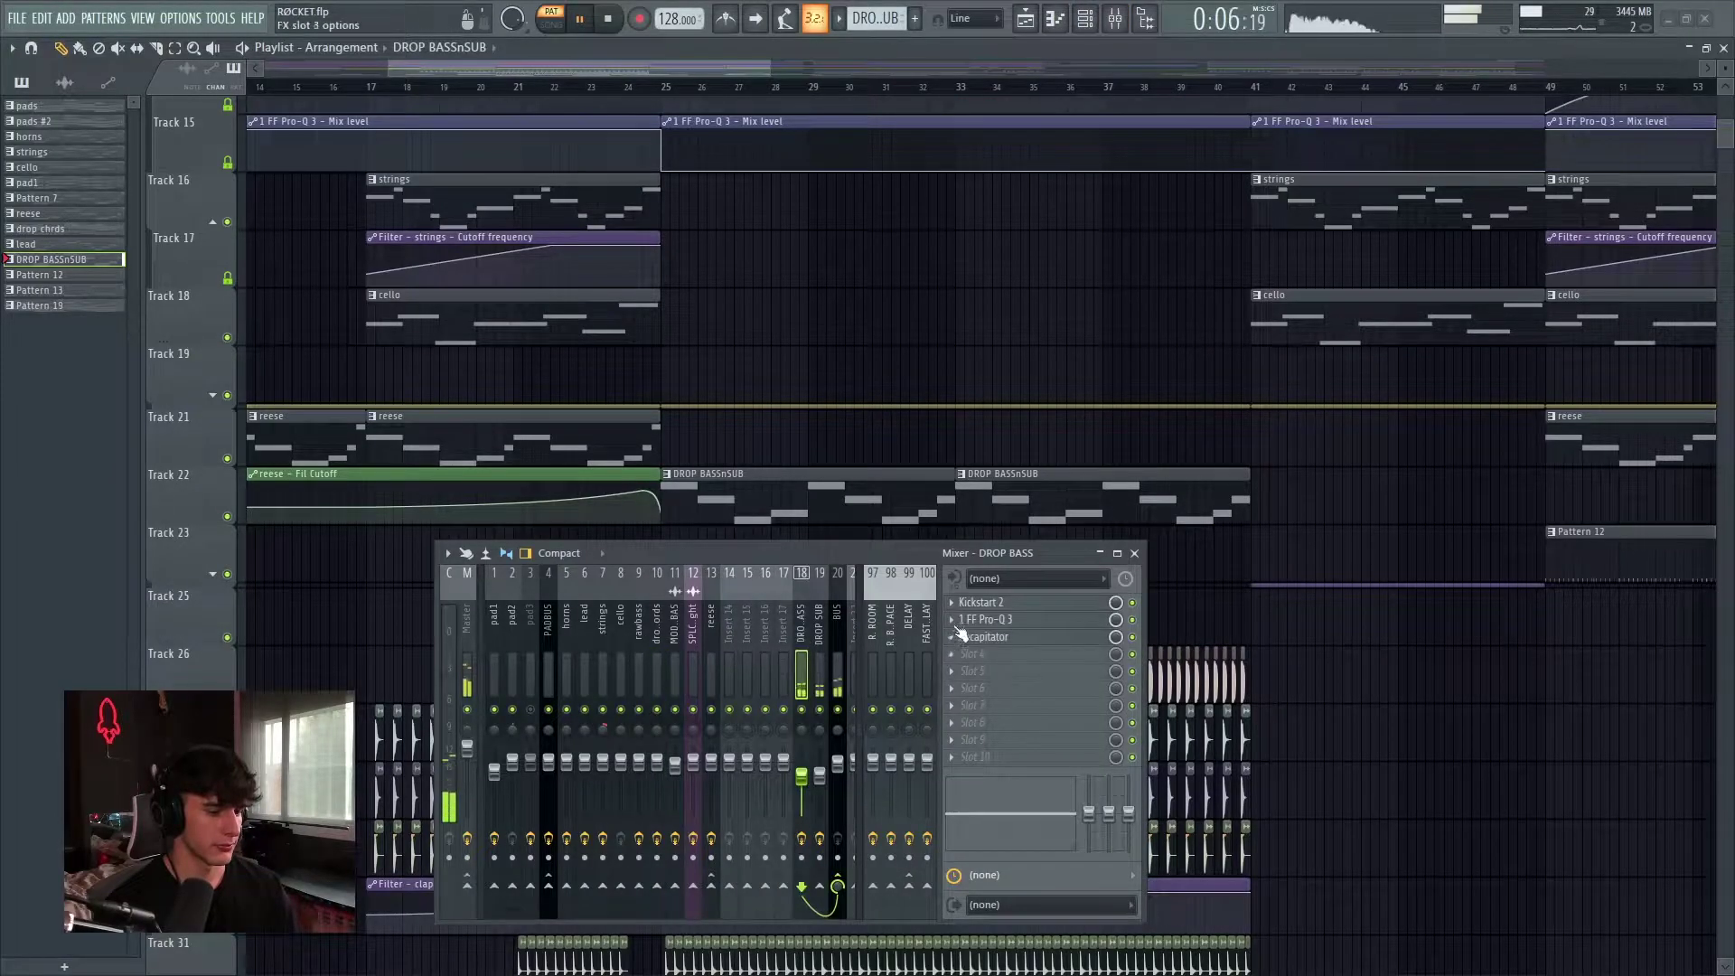
{"action": "left_click", "coordinate": [988, 604]}
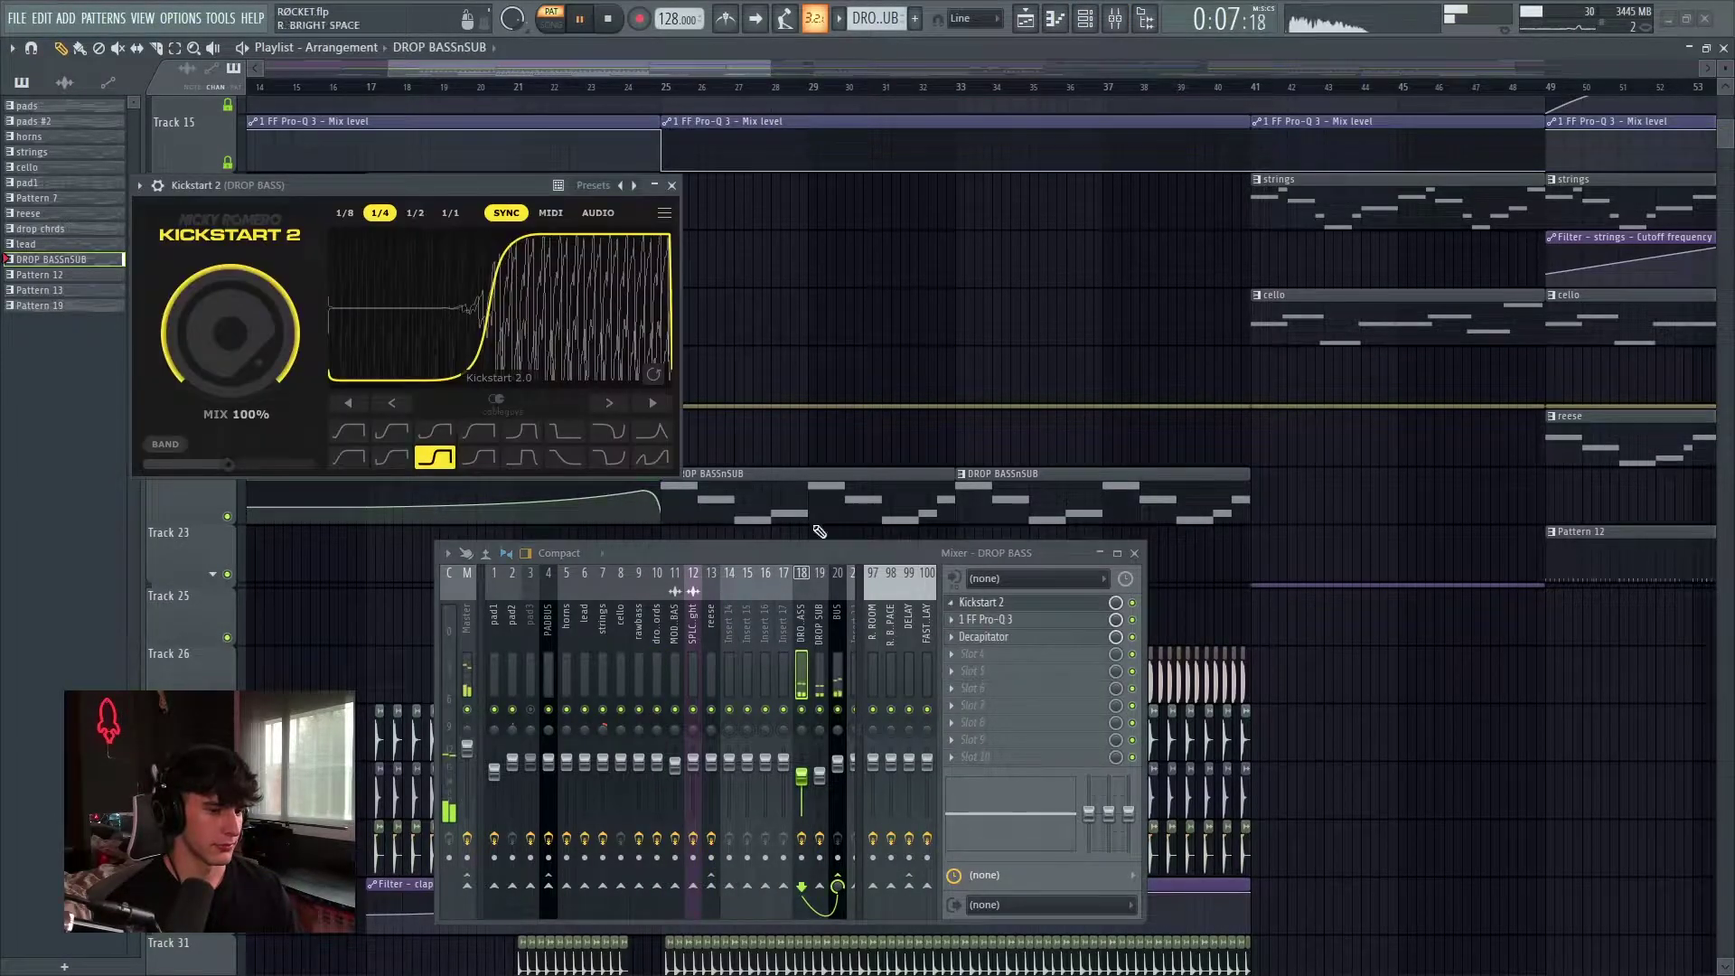
{"action": "key", "text": "space"}
{"action": "left_click", "coordinate": [994, 621]}
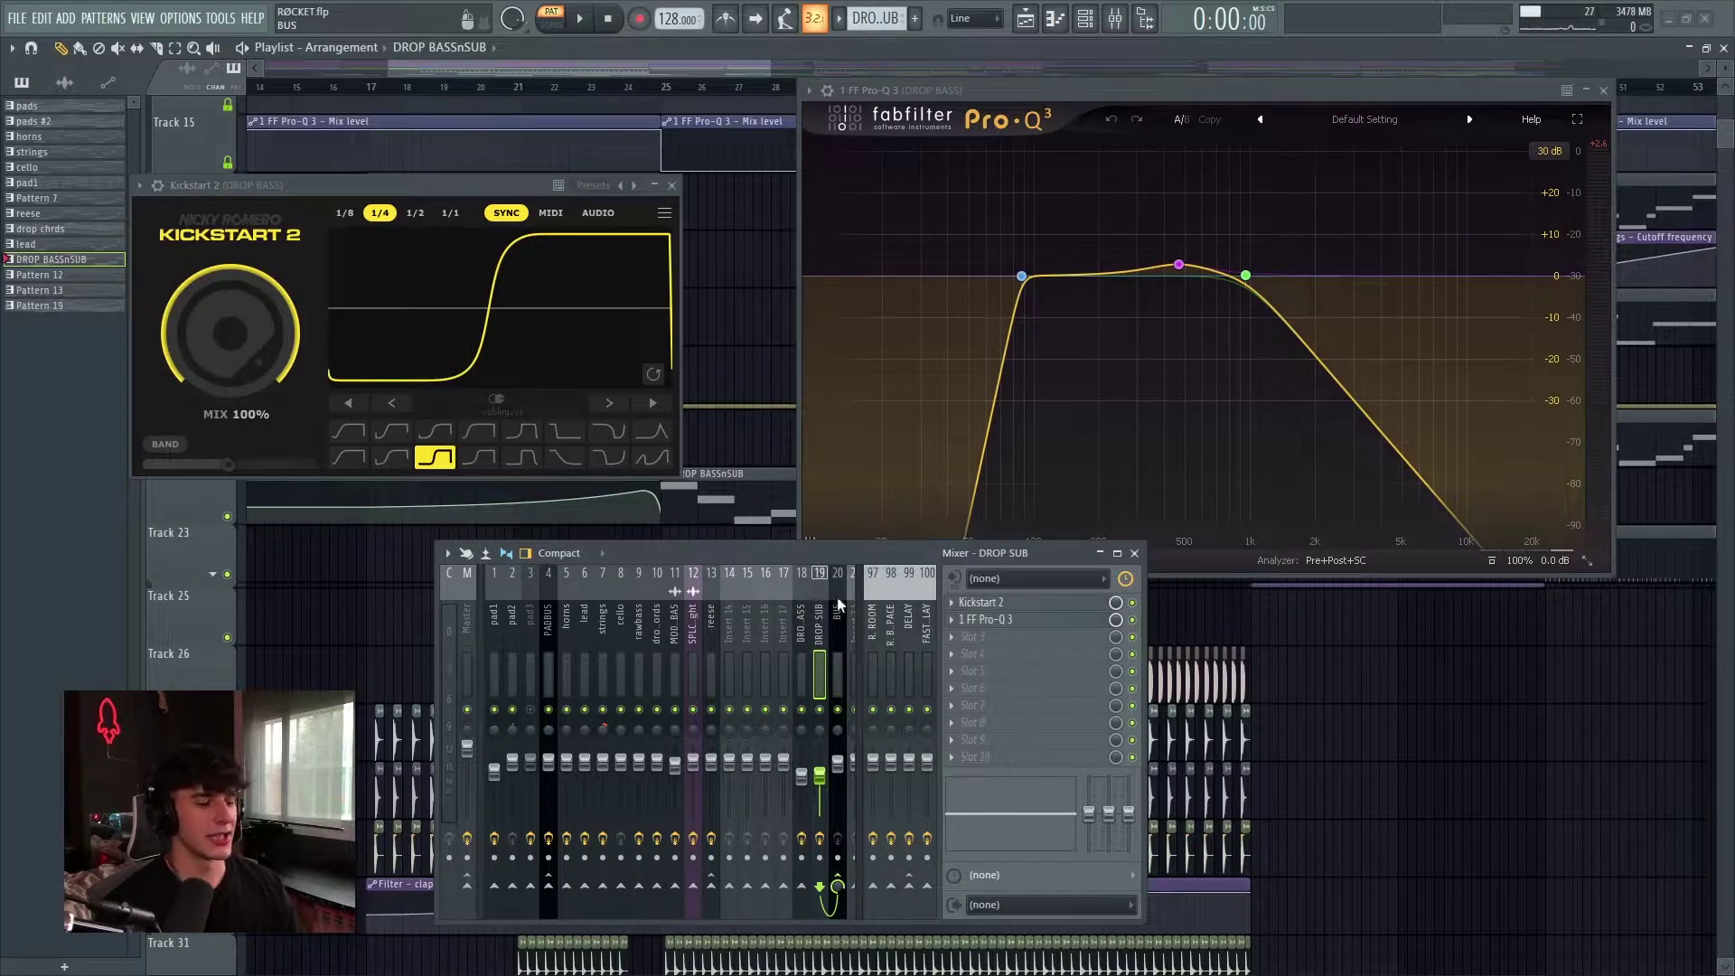
Enlarge the mixer to inspect the DROP SUB track's stereo separation, shrink it back, and open that track's Kickstart 2
{"action": "left_click_drag", "start_coordinate": [855, 547], "coordinate": [1012, 178]}
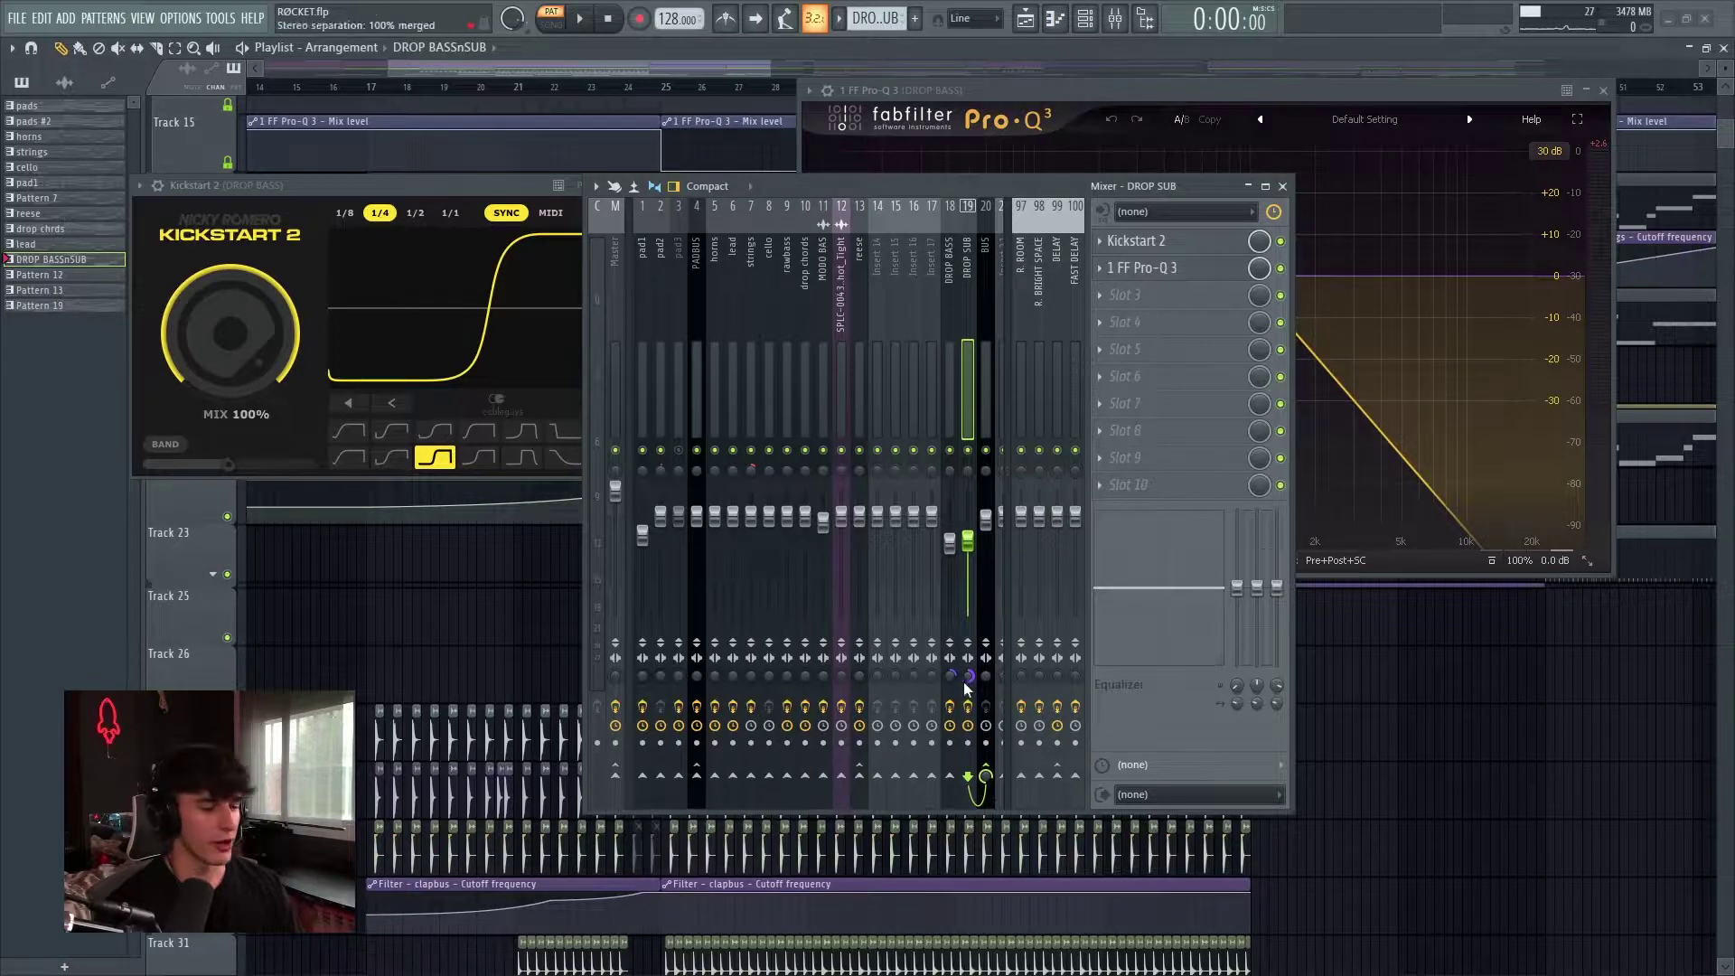
{"action": "left_click_drag", "start_coordinate": [1014, 185], "coordinate": [1016, 441]}
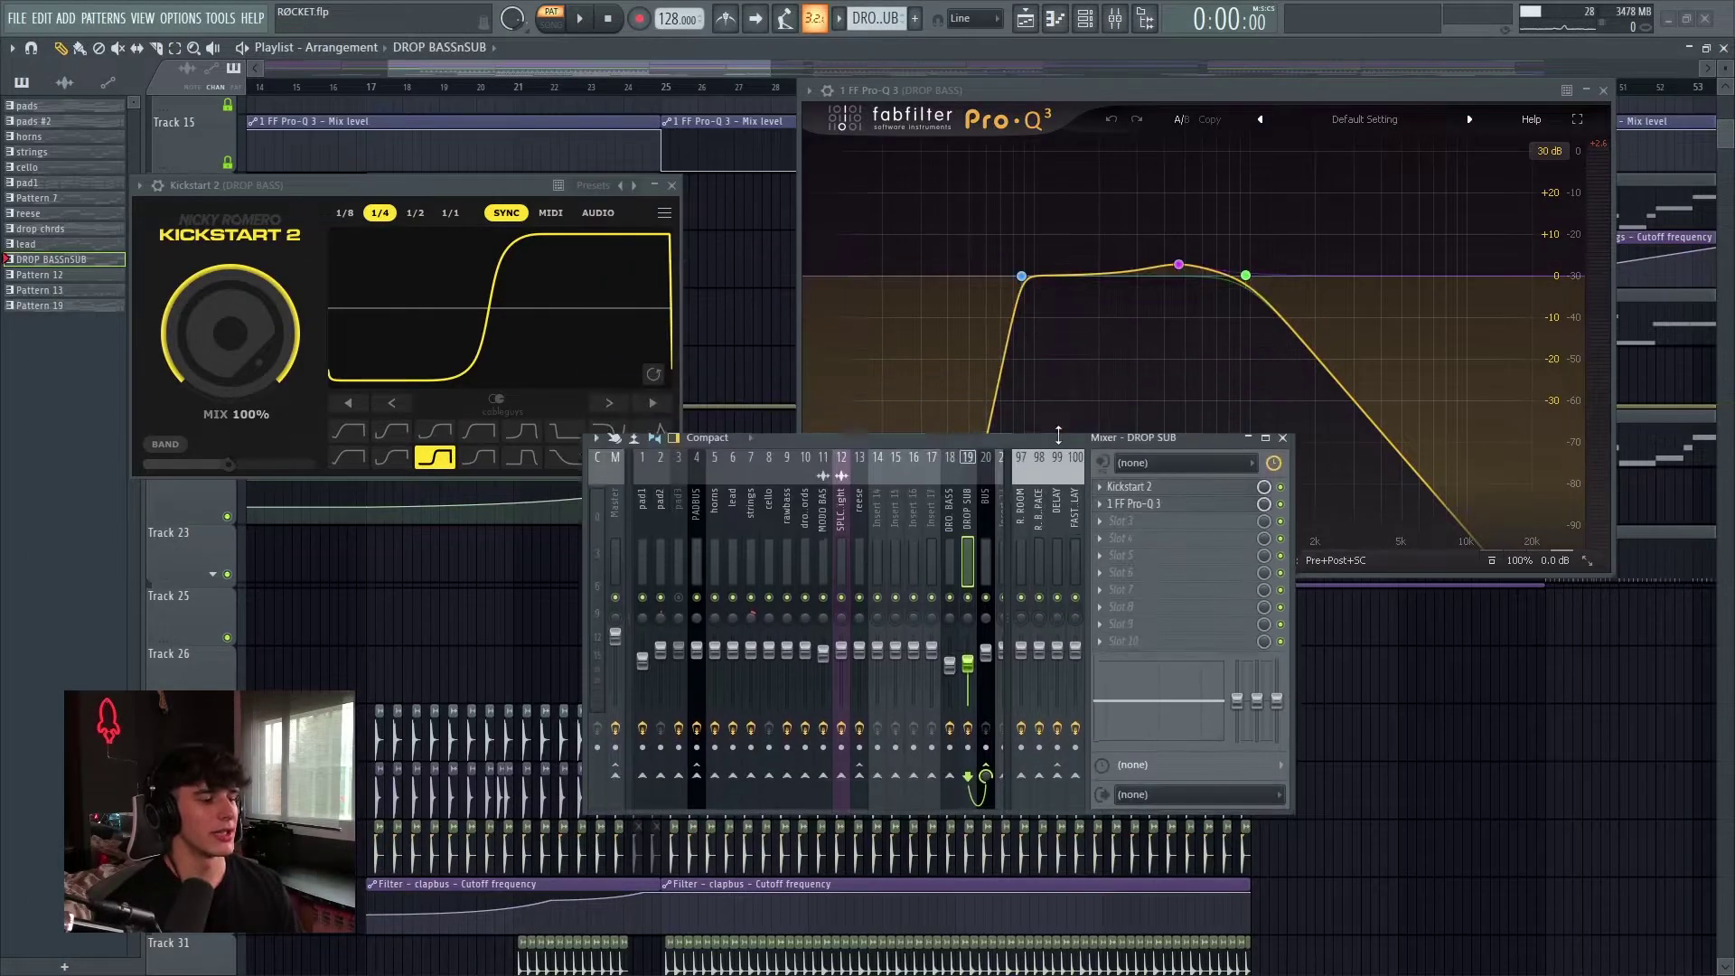
{"action": "left_click", "coordinate": [1144, 503]}
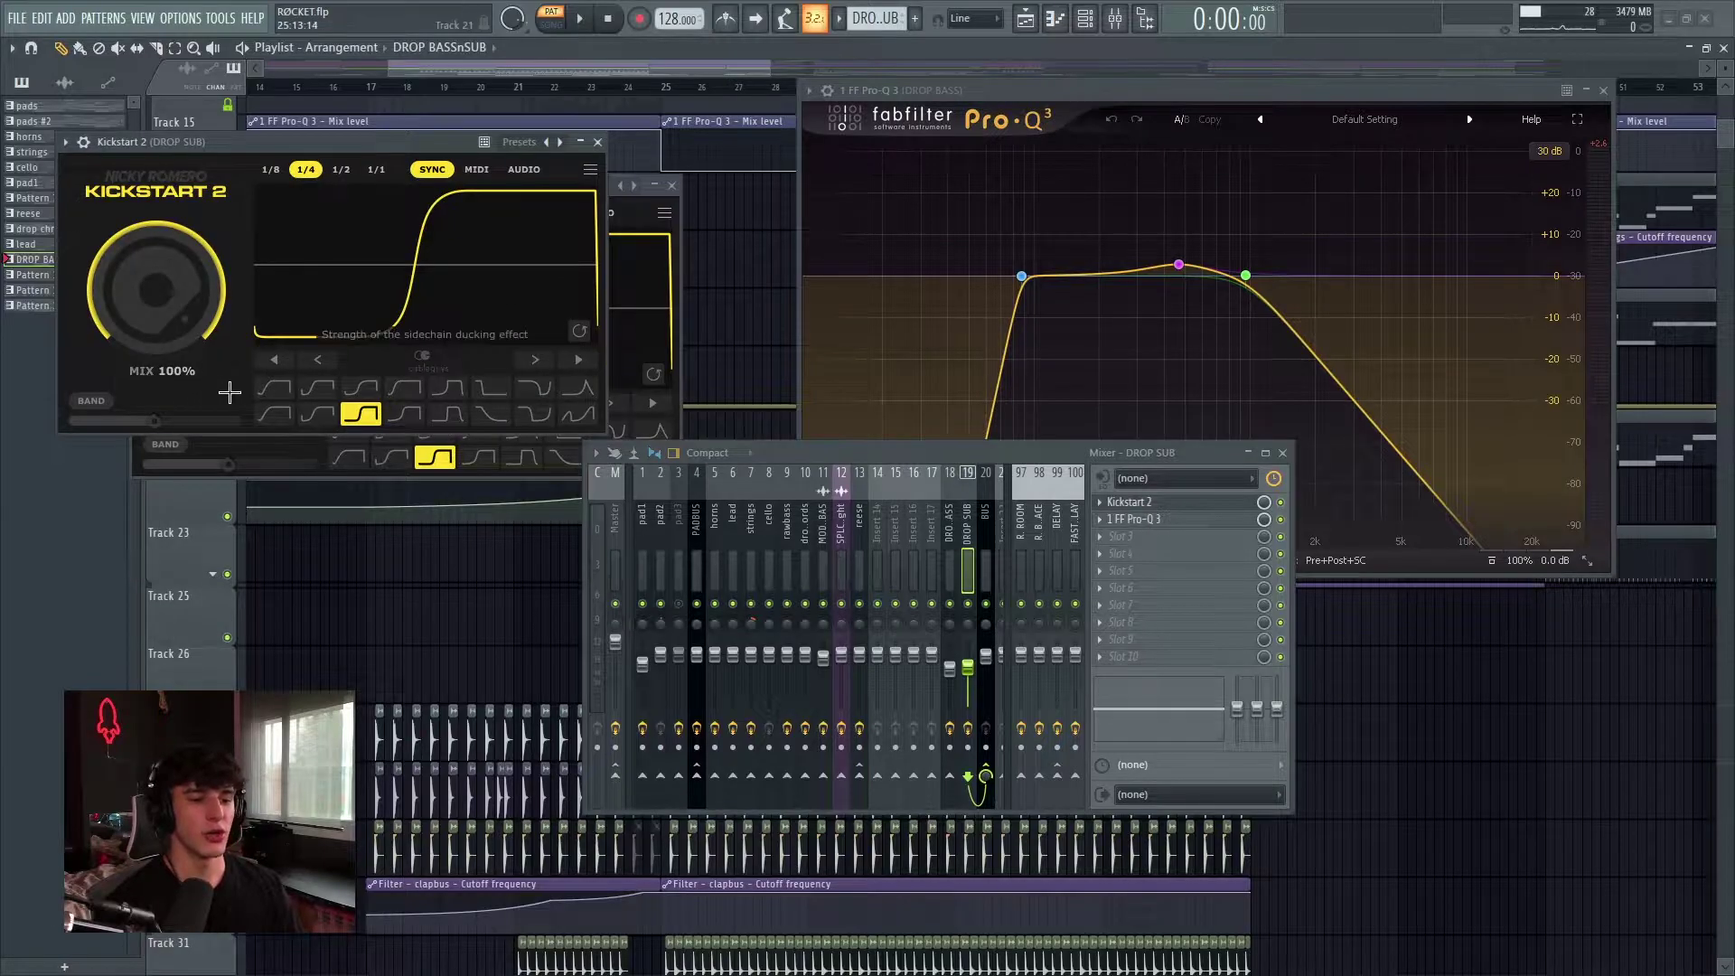
Try other ducking curves, including Extreme Short, in the DROP SUB track's Kickstart 2 and reselect the original curve
{"action": "left_click", "coordinate": [275, 391]}
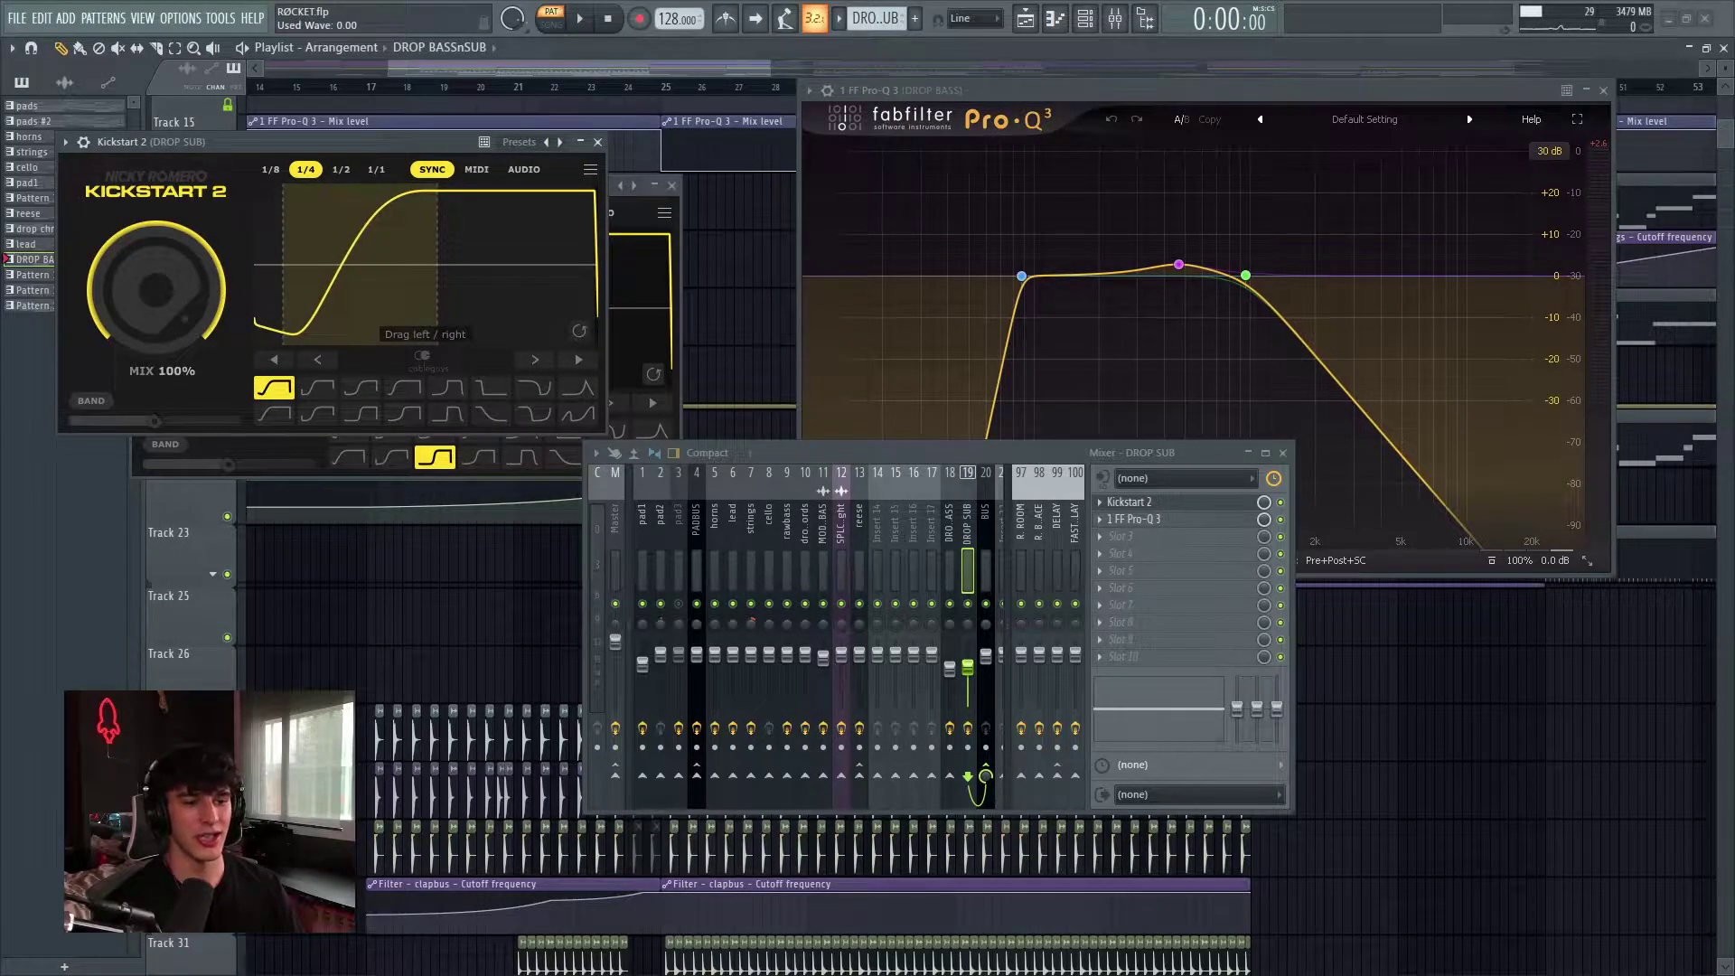
{"action": "left_click", "coordinate": [402, 386]}
{"action": "left_click", "coordinate": [407, 414]}
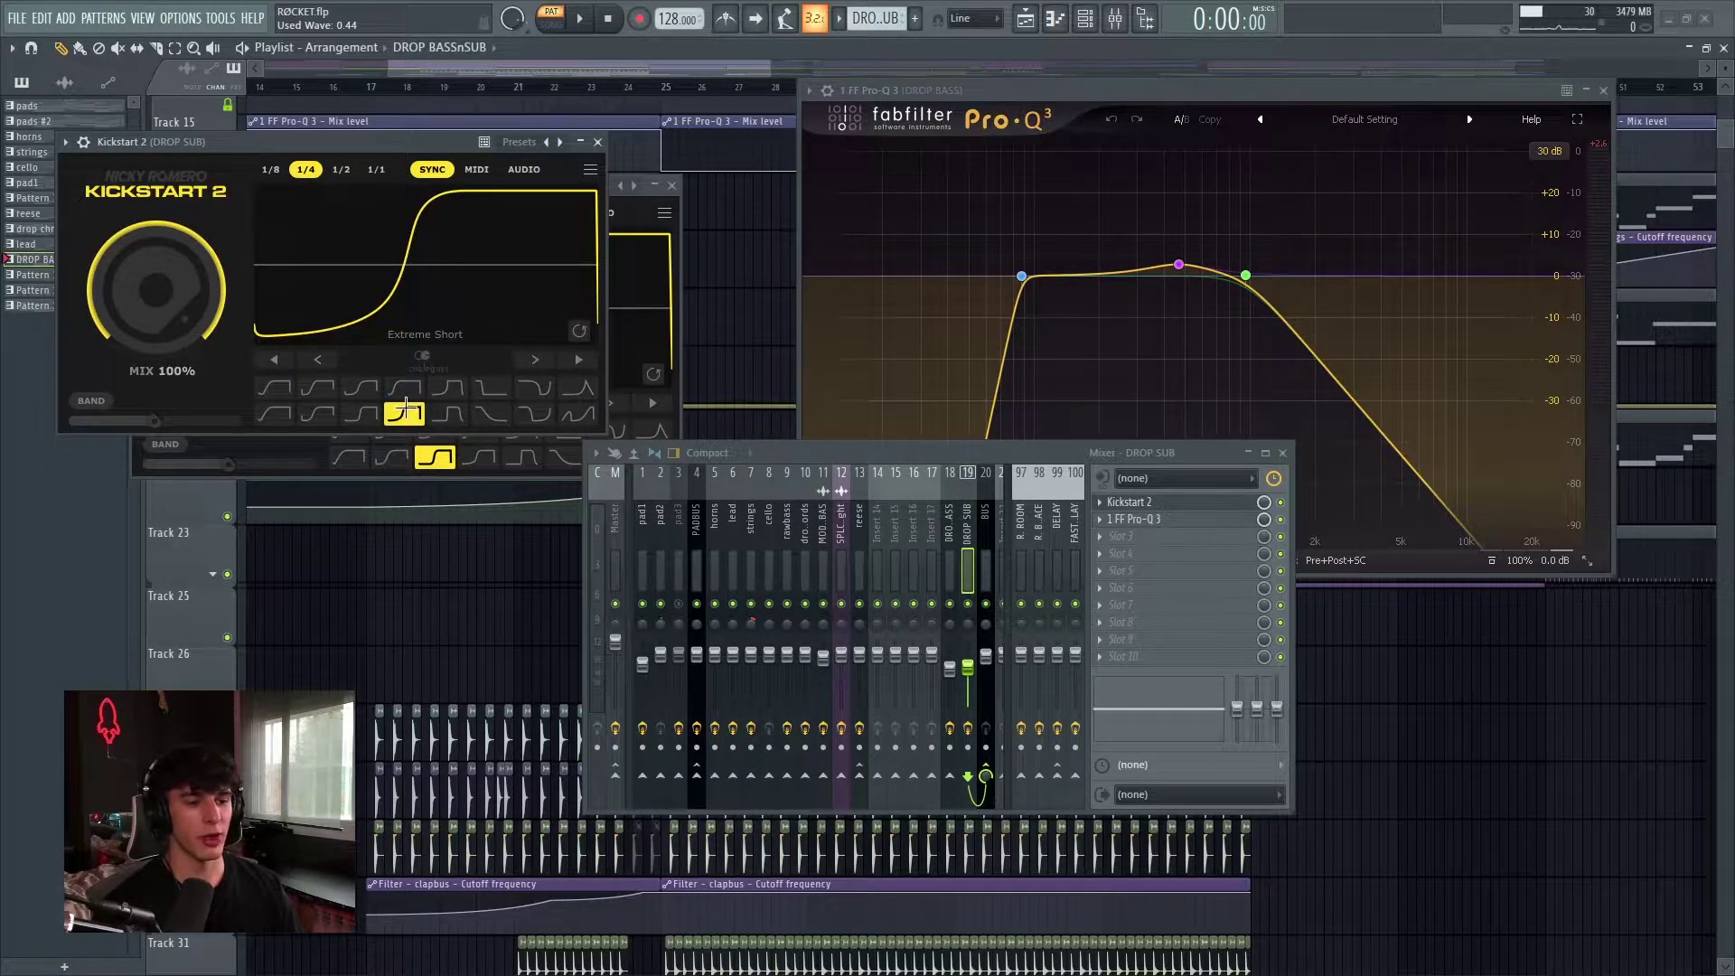
{"action": "left_click", "coordinate": [362, 415]}
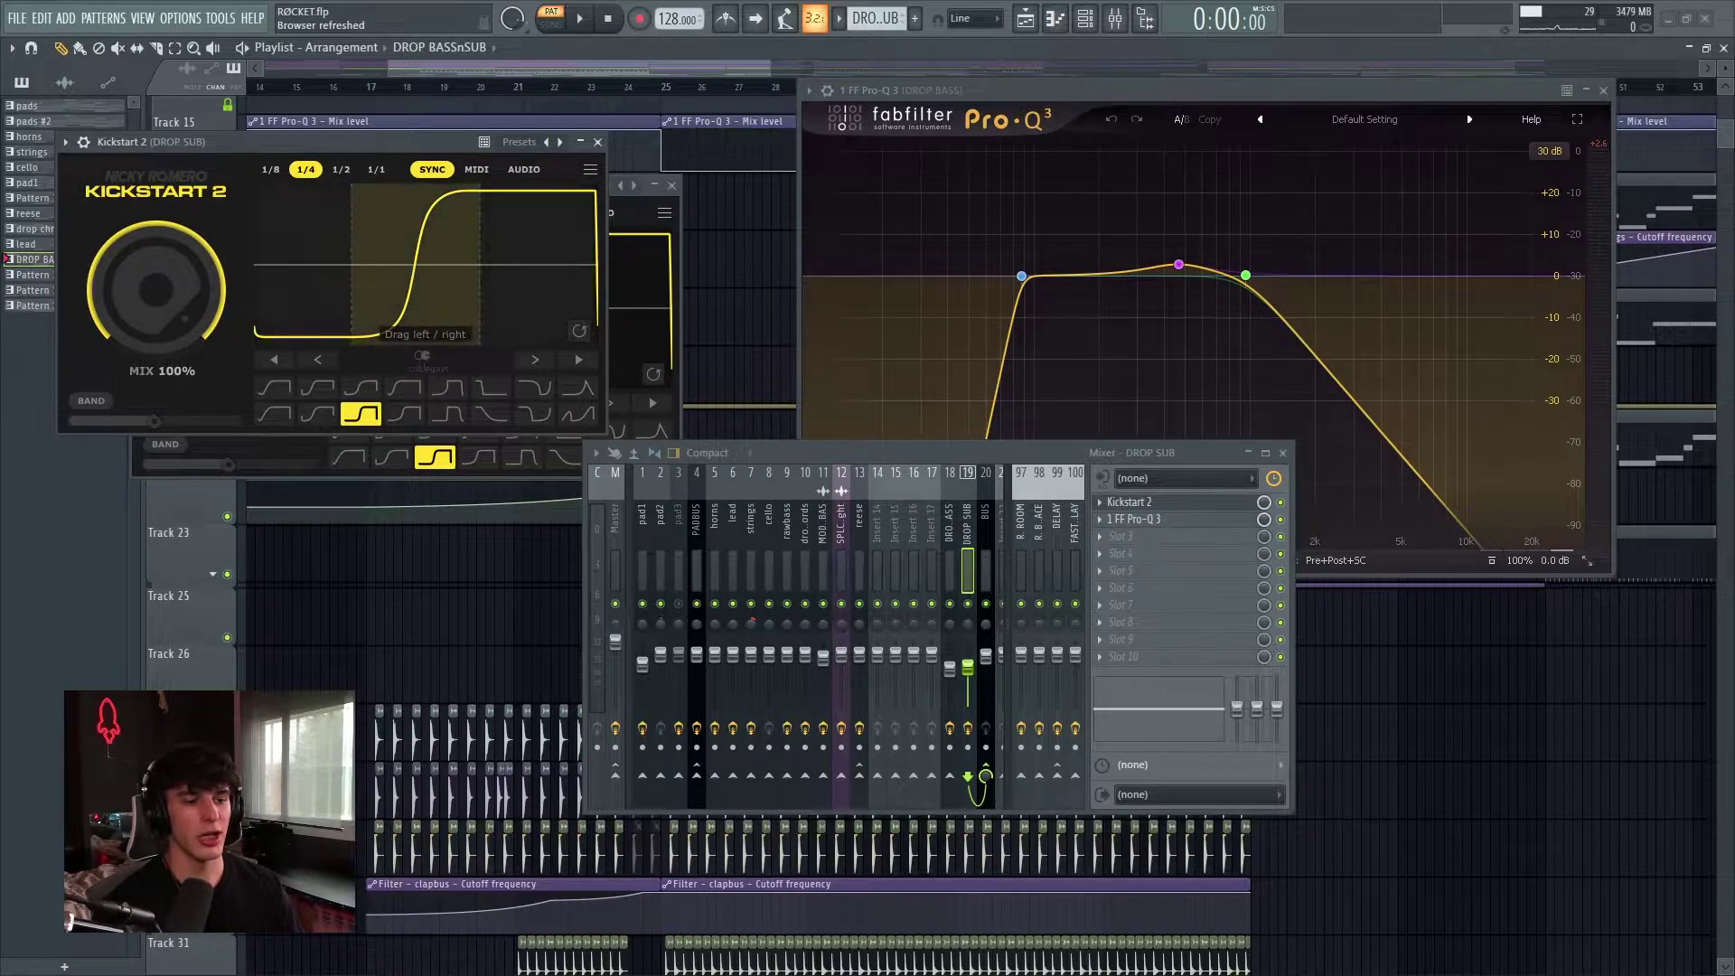
Close the DROP SUB track's Kickstart 2 and play the DROP BASSnSUB pattern while watching the DROP BASS plugins
{"action": "key", "text": "Escape"}
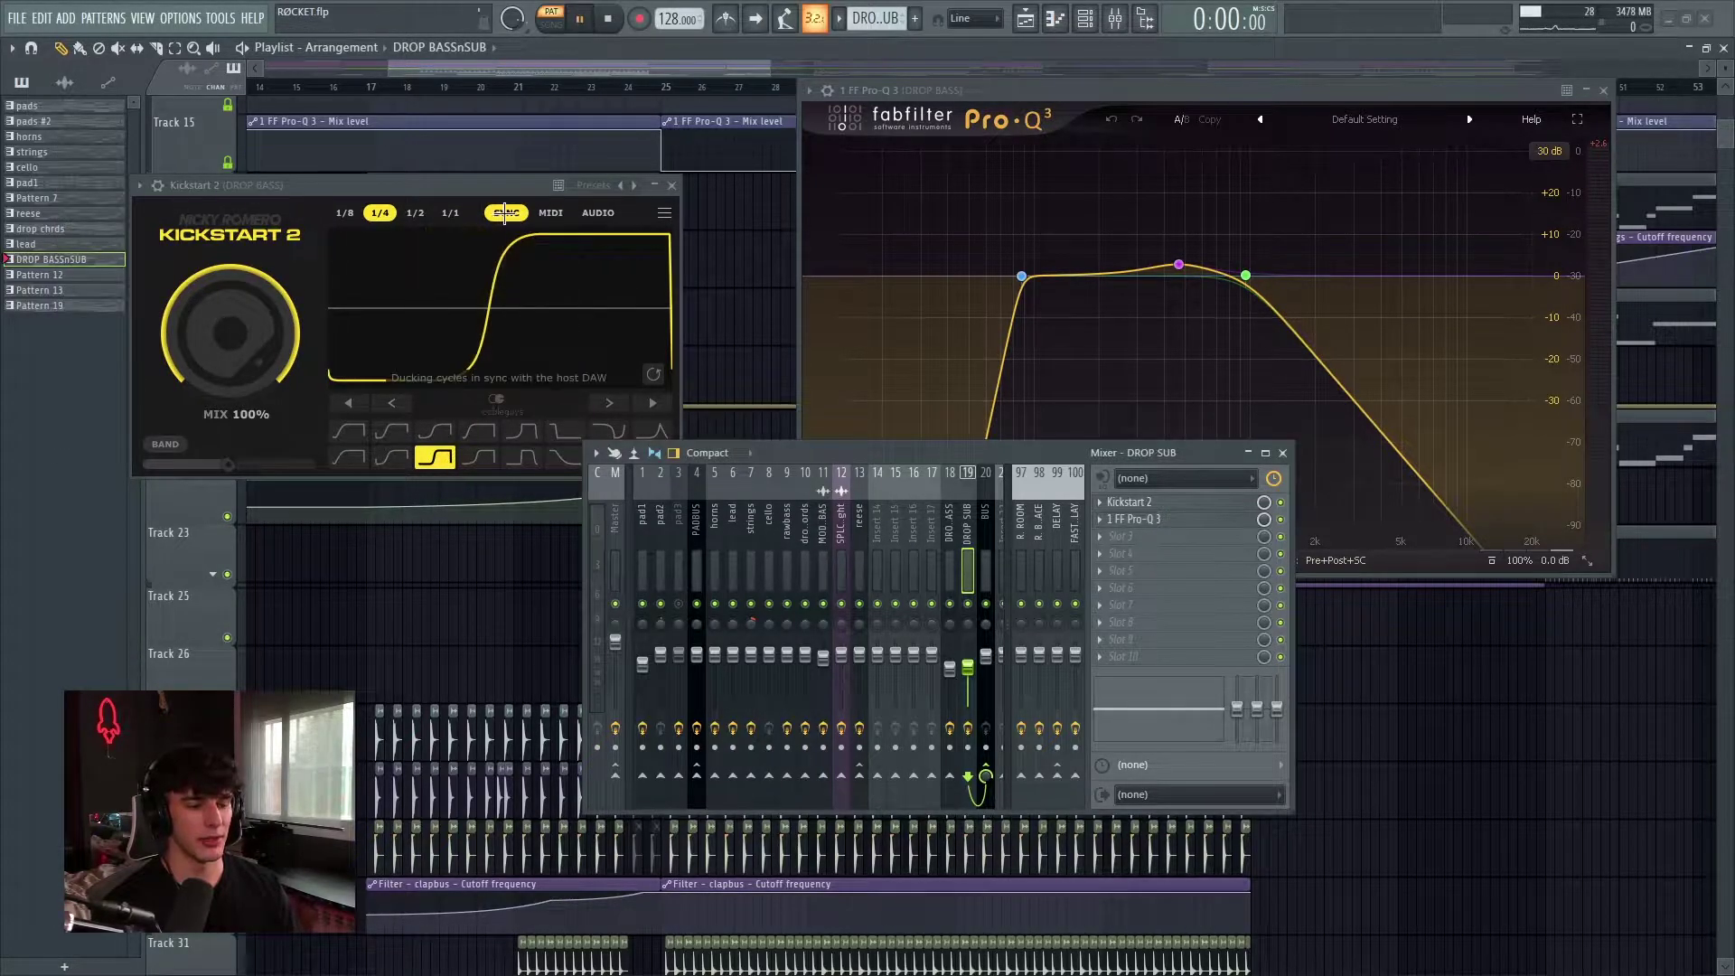
{"action": "key", "text": "space"}
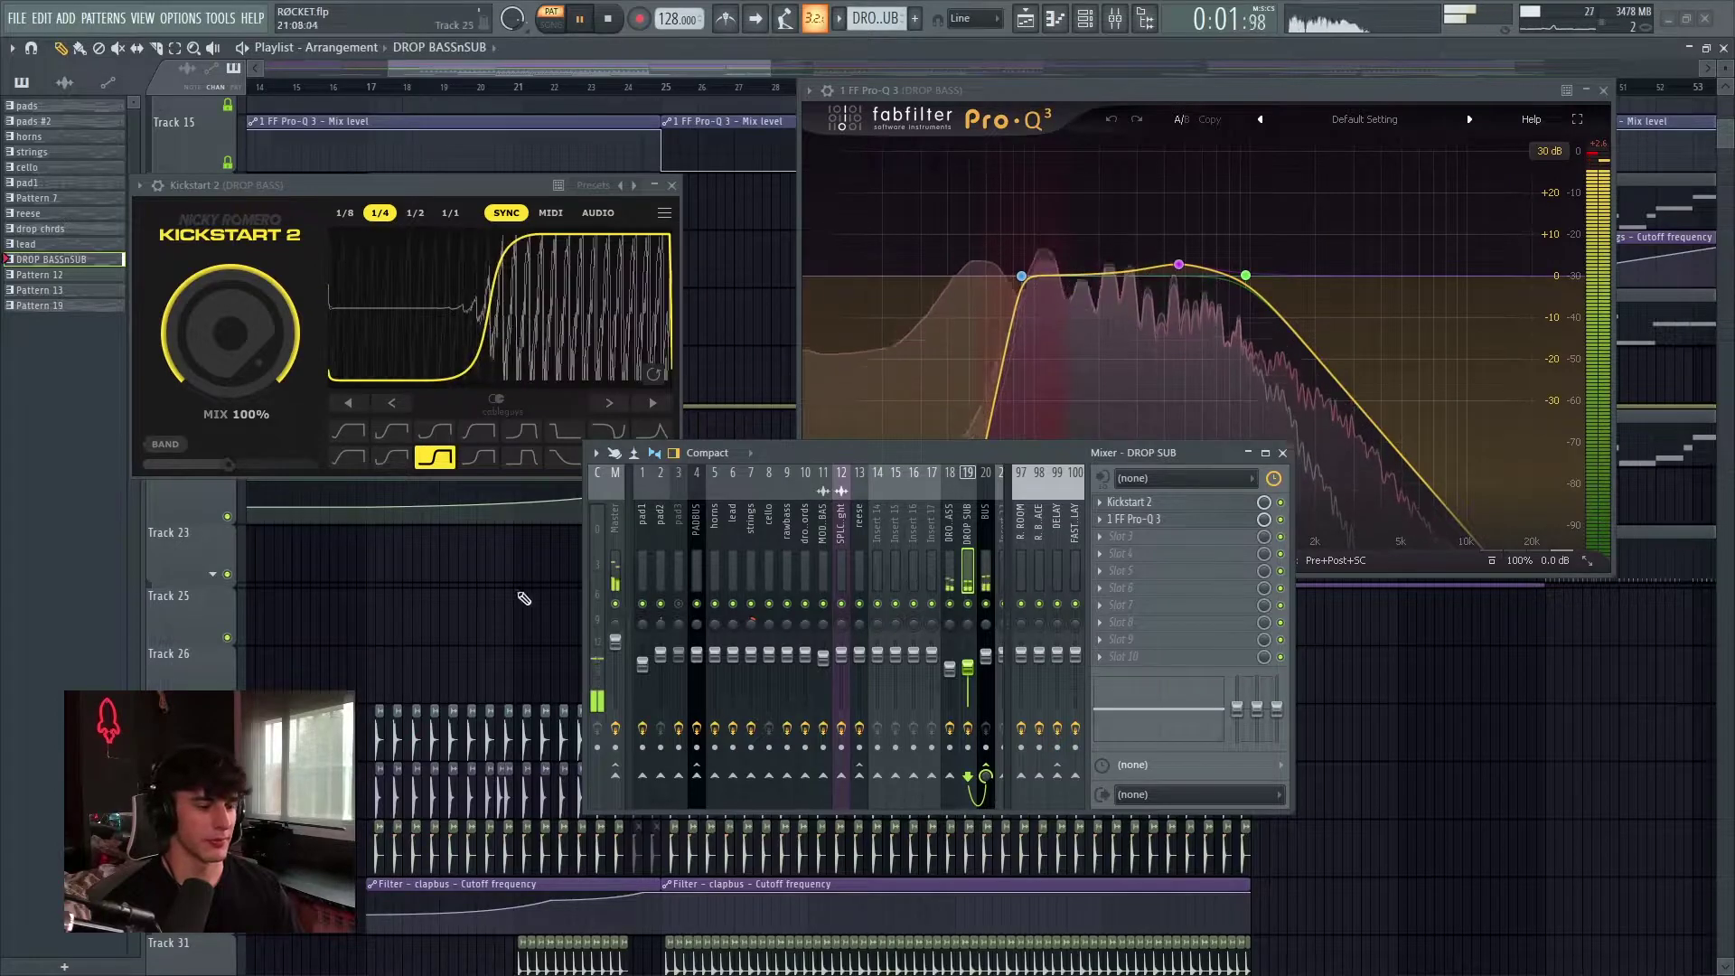
Stop playback, close the DROP BASS Kickstart 2, and inspect the low-cut and high-cut bands in that track's FF Pro-Q 3
{"action": "key", "text": "space"}
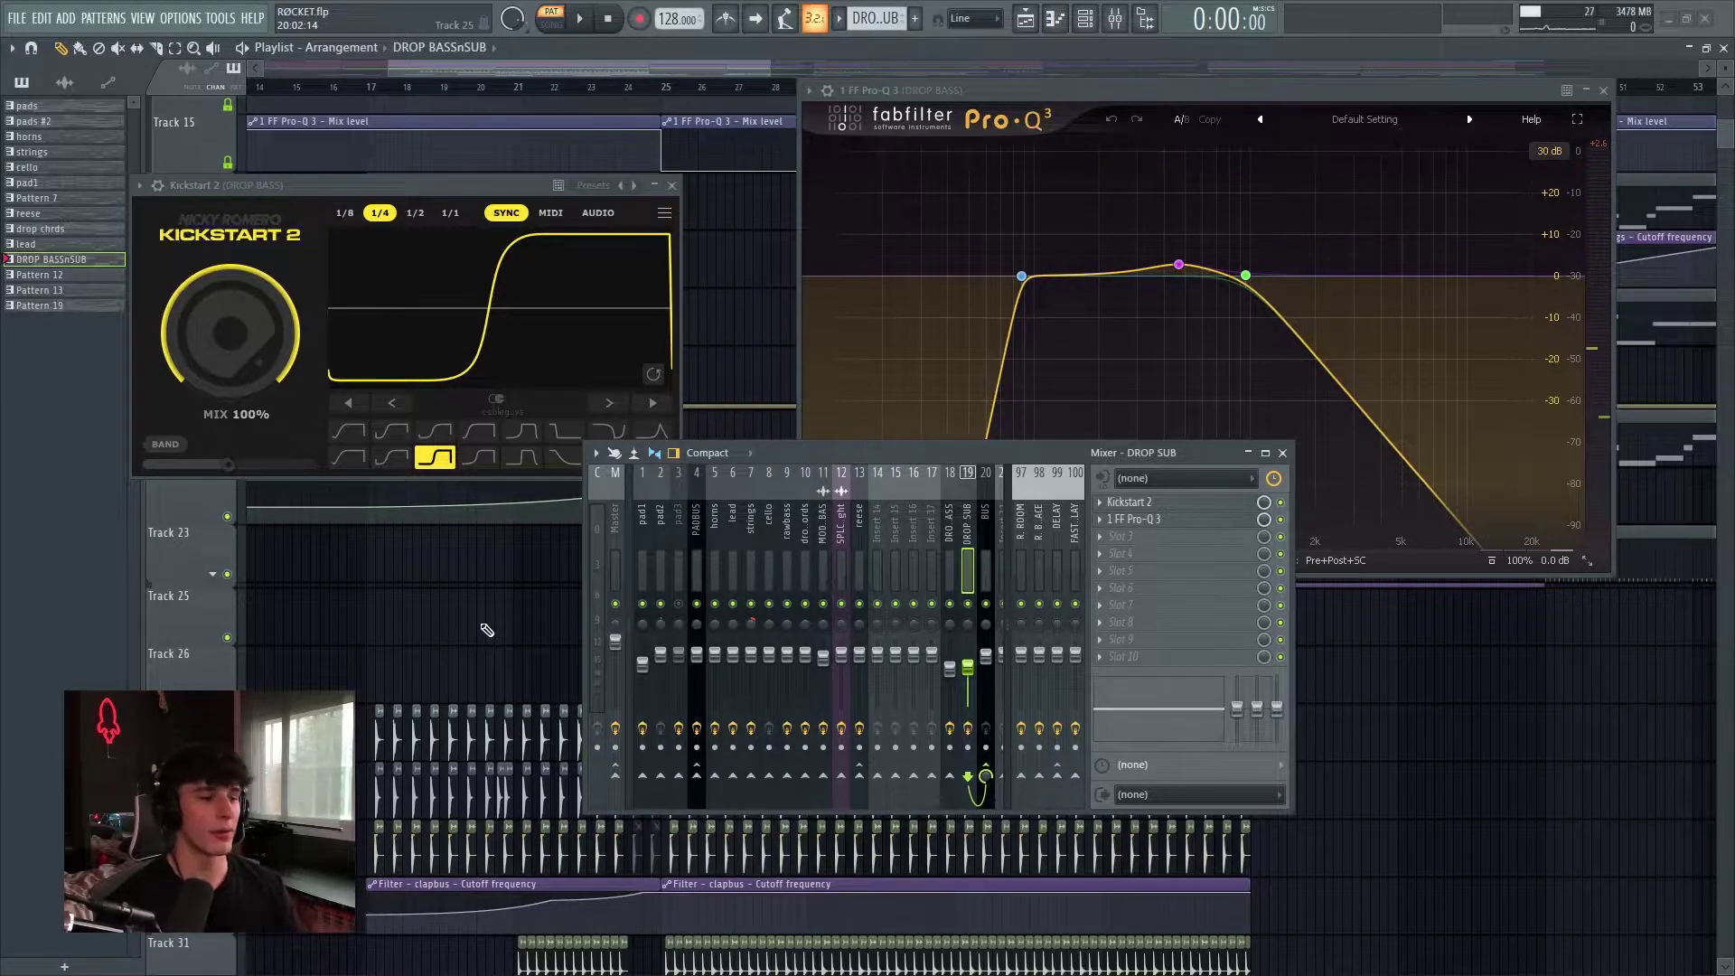
{"action": "left_click", "coordinate": [673, 187]}
{"action": "left_click", "coordinate": [898, 533]}
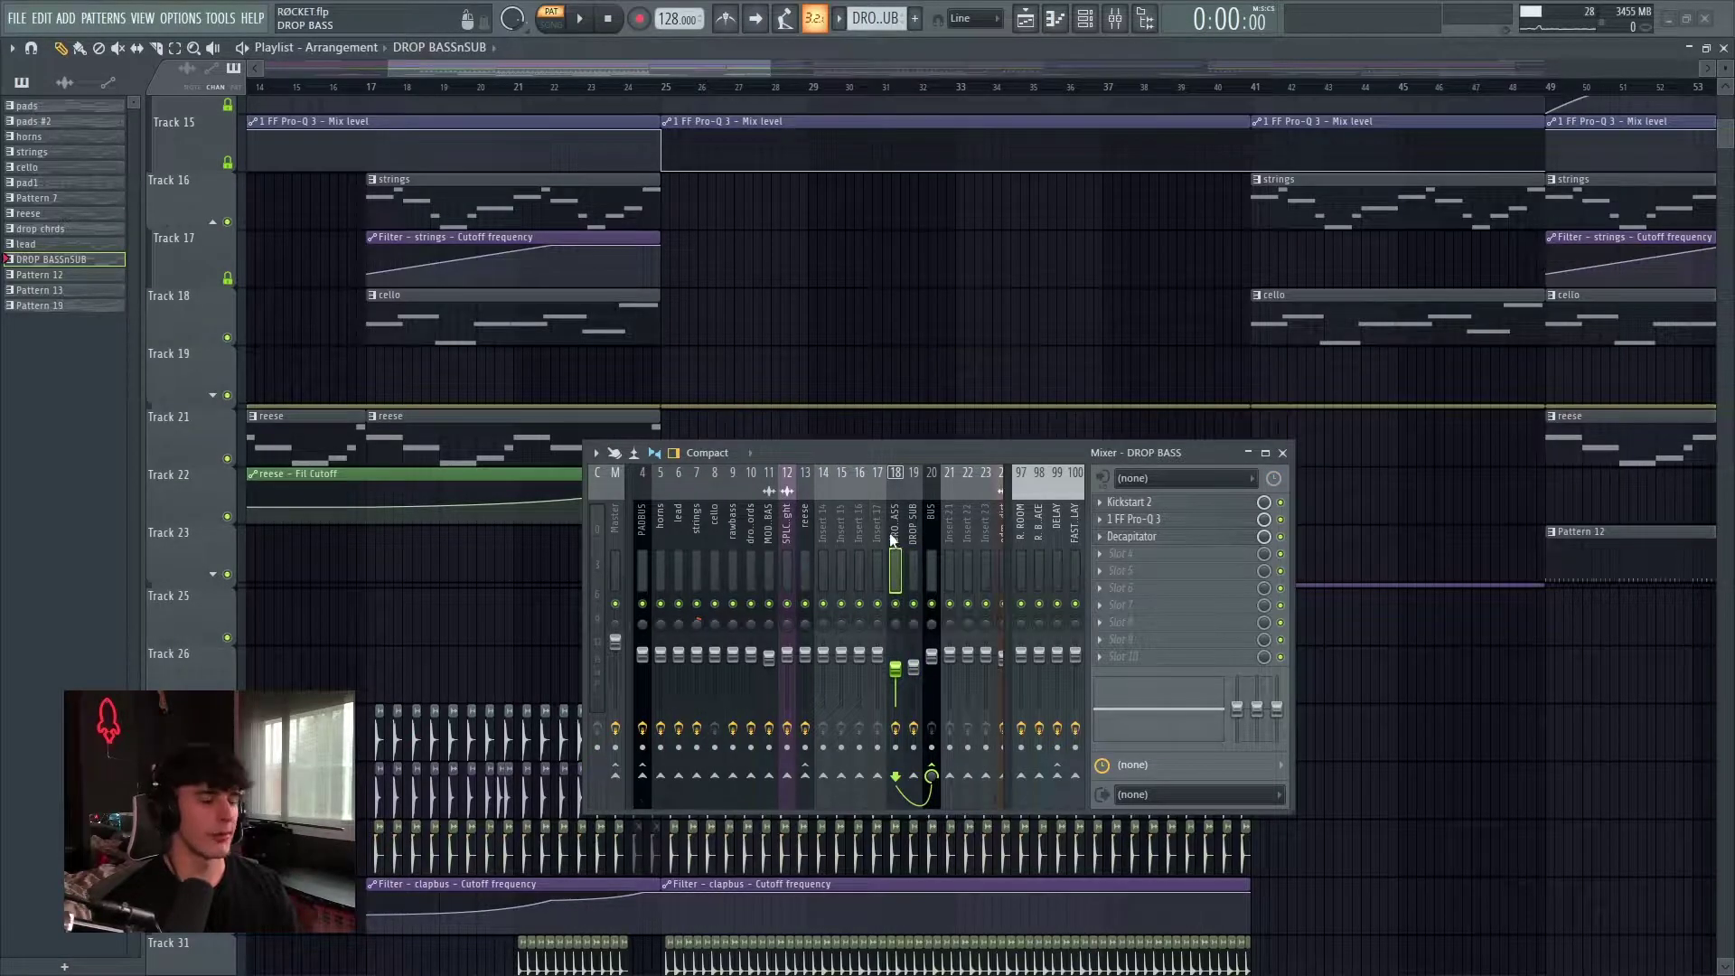
{"action": "left_click", "coordinate": [1172, 528]}
{"action": "scroll", "coordinate": [1024, 281], "scroll_direction": "up", "scroll_amount": 3}
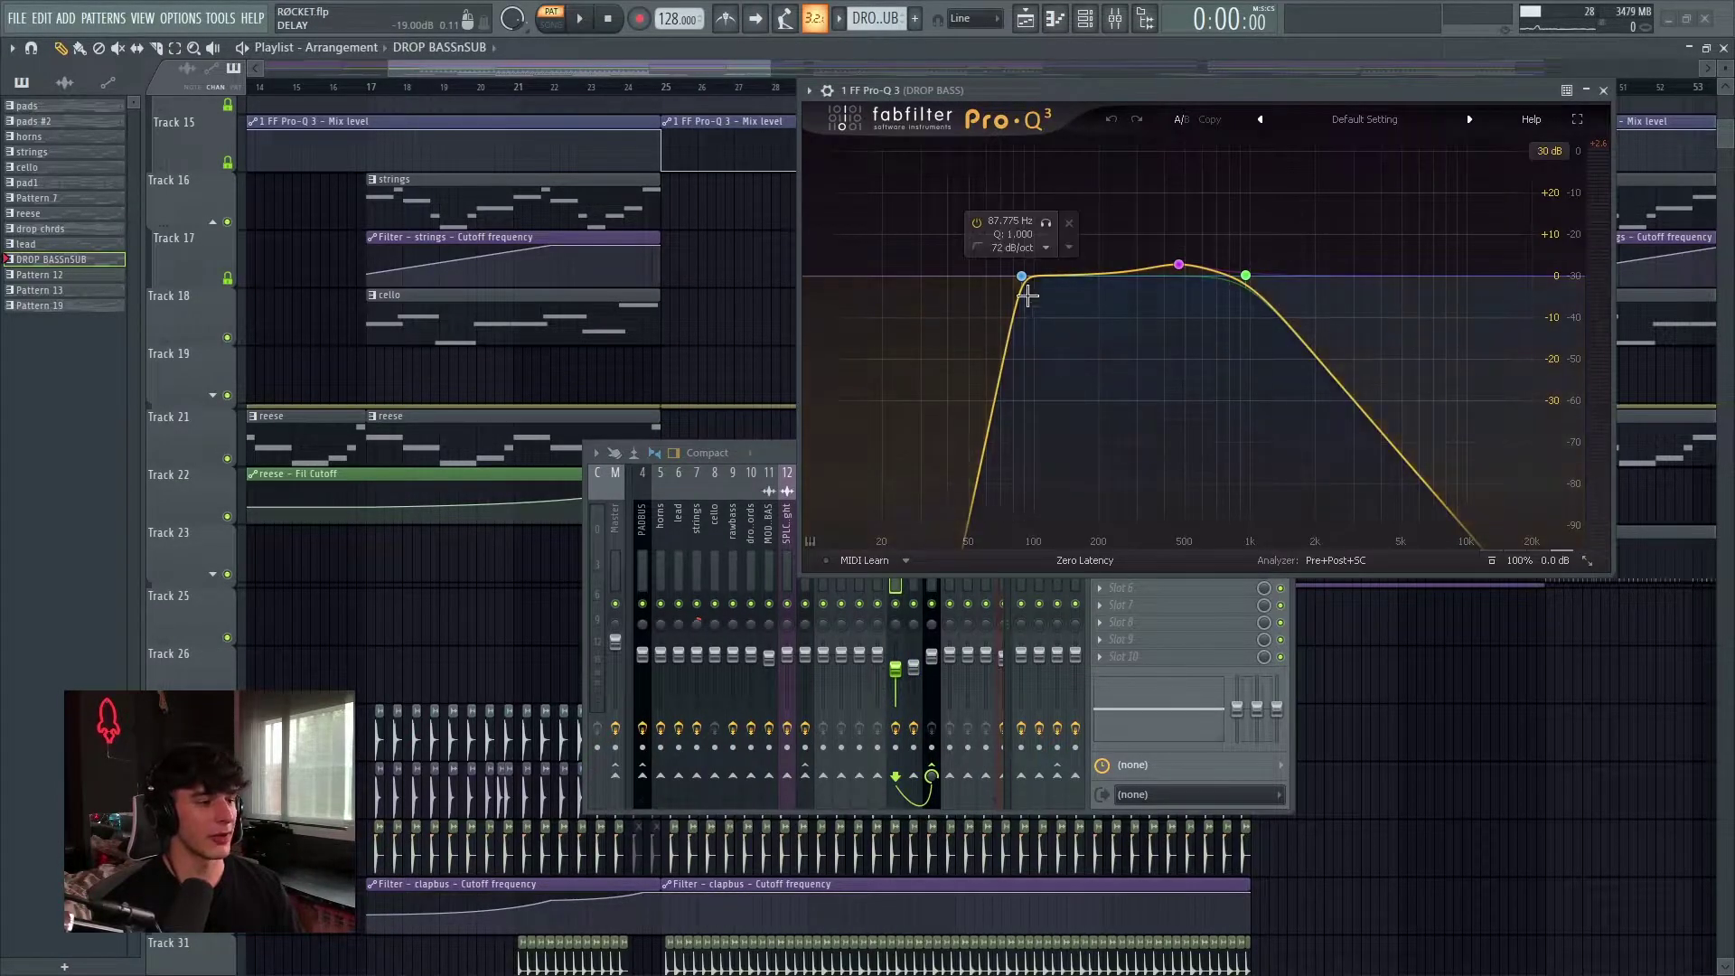
Inspect the high-cut filter in the DROP SUB mixer track's FF Pro-Q 3 and close the equalizer
{"action": "left_click", "coordinate": [920, 586]}
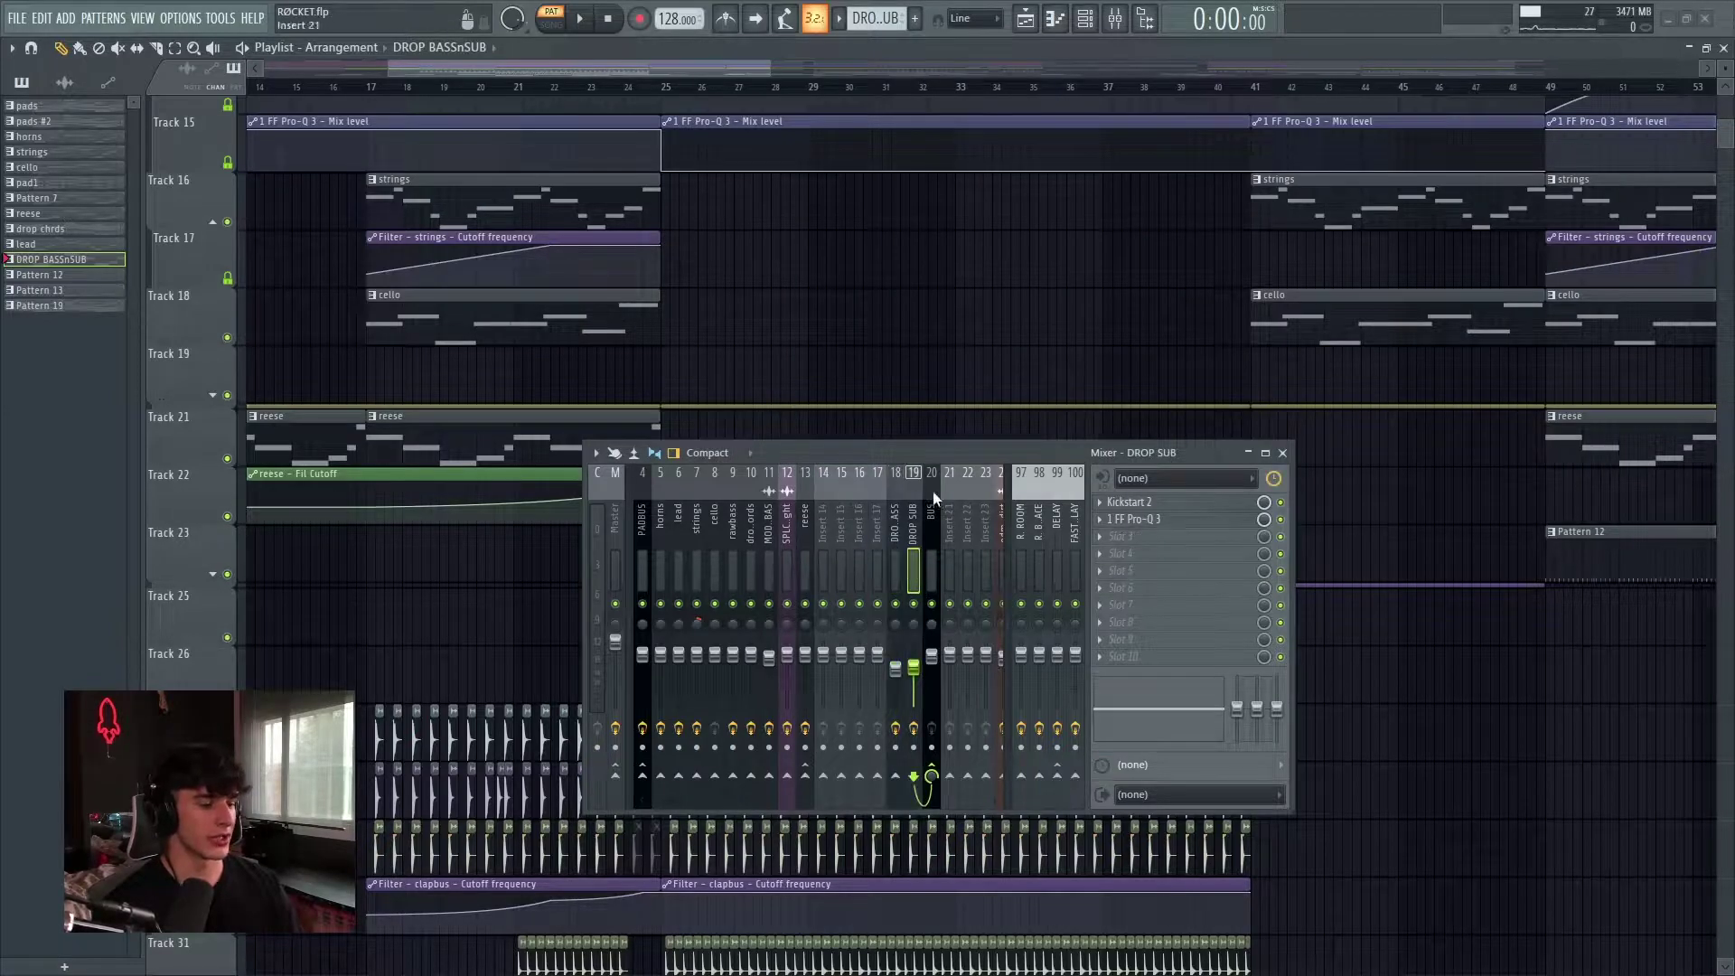
{"action": "left_click", "coordinate": [1169, 527]}
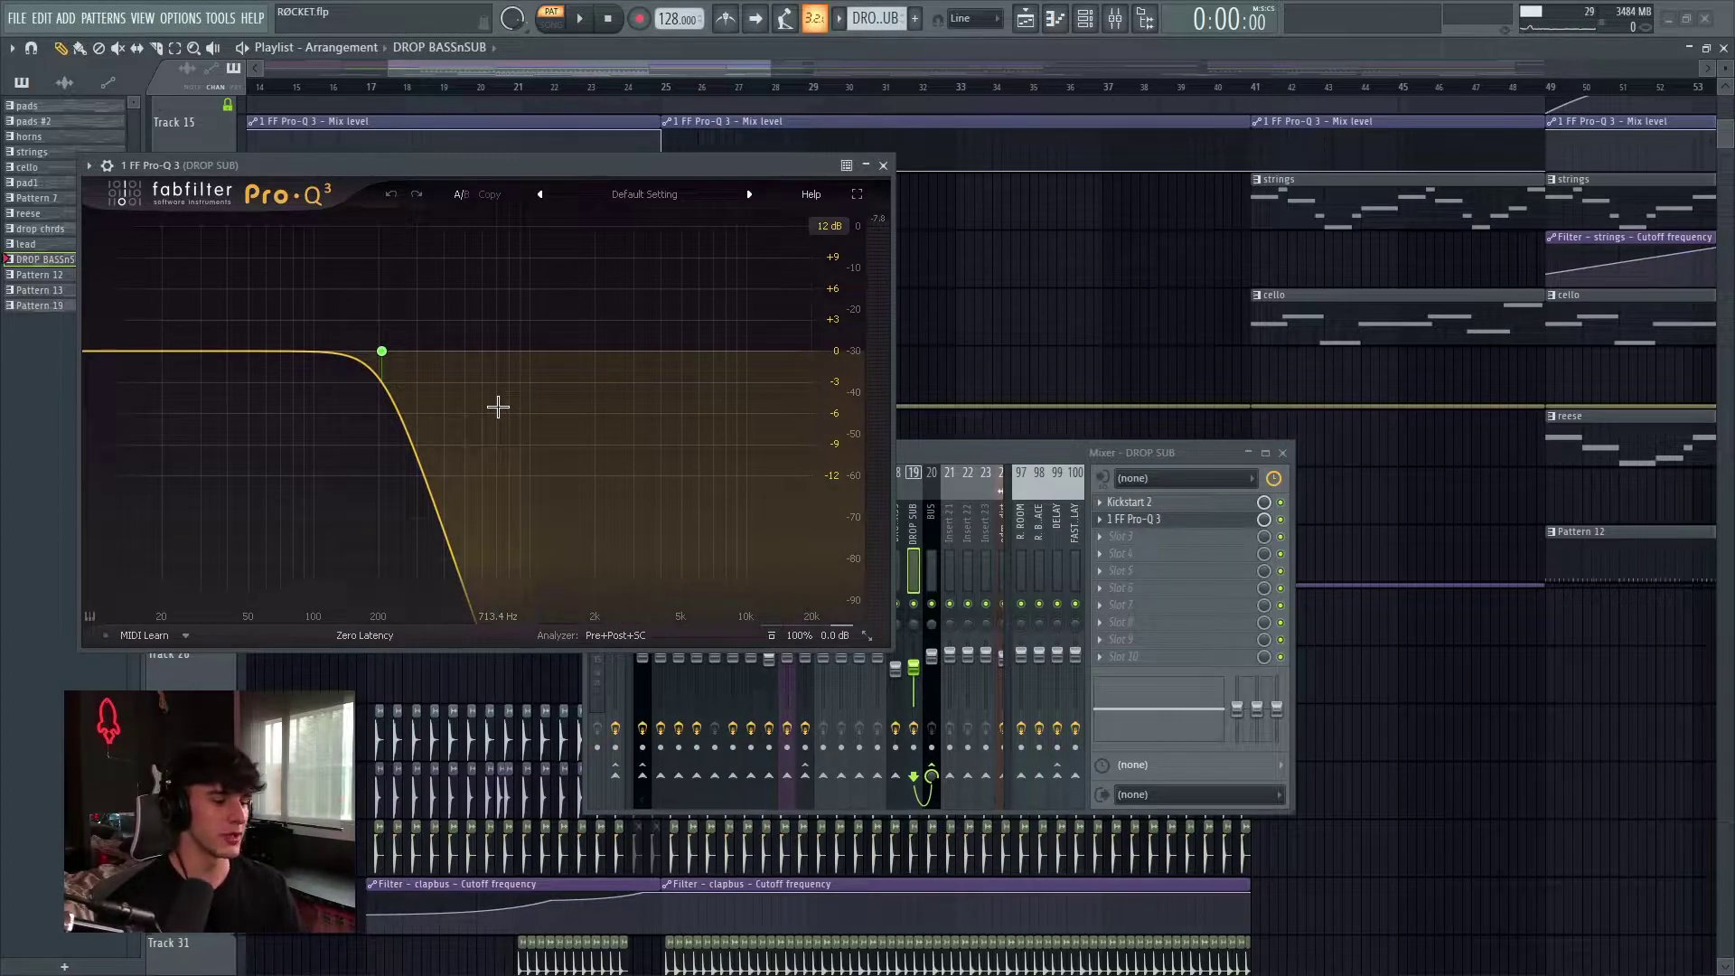
{"action": "key", "text": "Escape"}
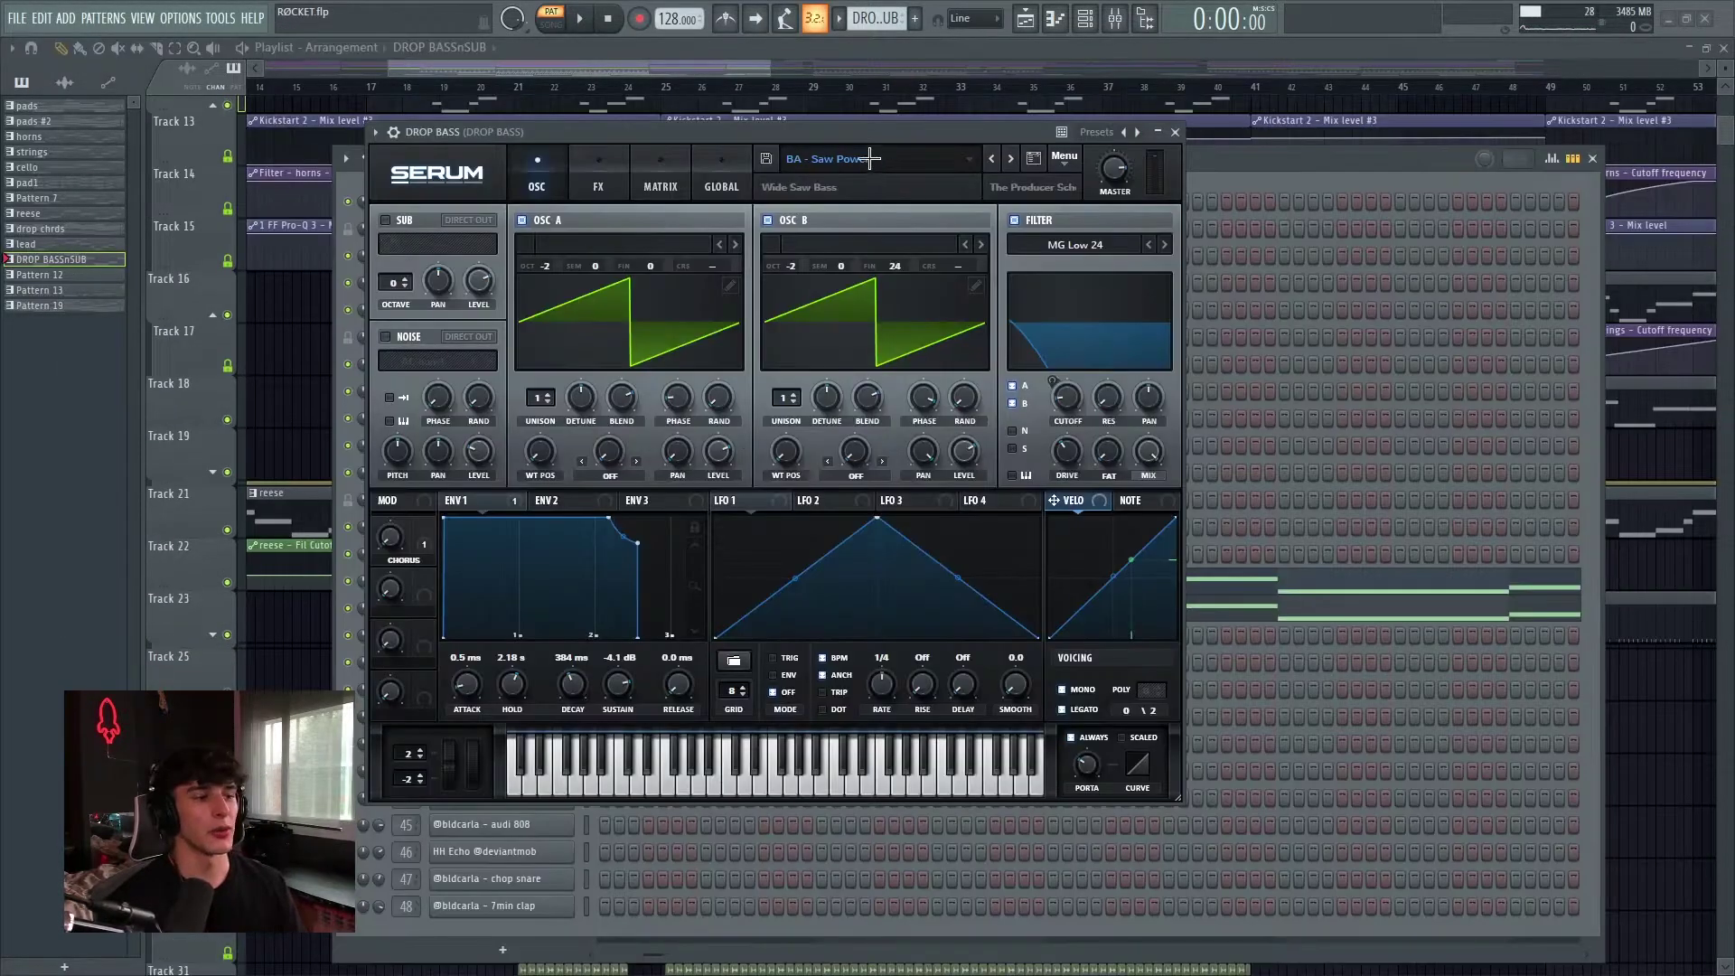
Review the DROP BASS channel's Serum patch and the drop chords #2 channel's Sylenth1 patch, closing both instruments and the channel rack
{"action": "left_click_drag", "start_coordinate": [828, 132], "coordinate": [1026, 170]}
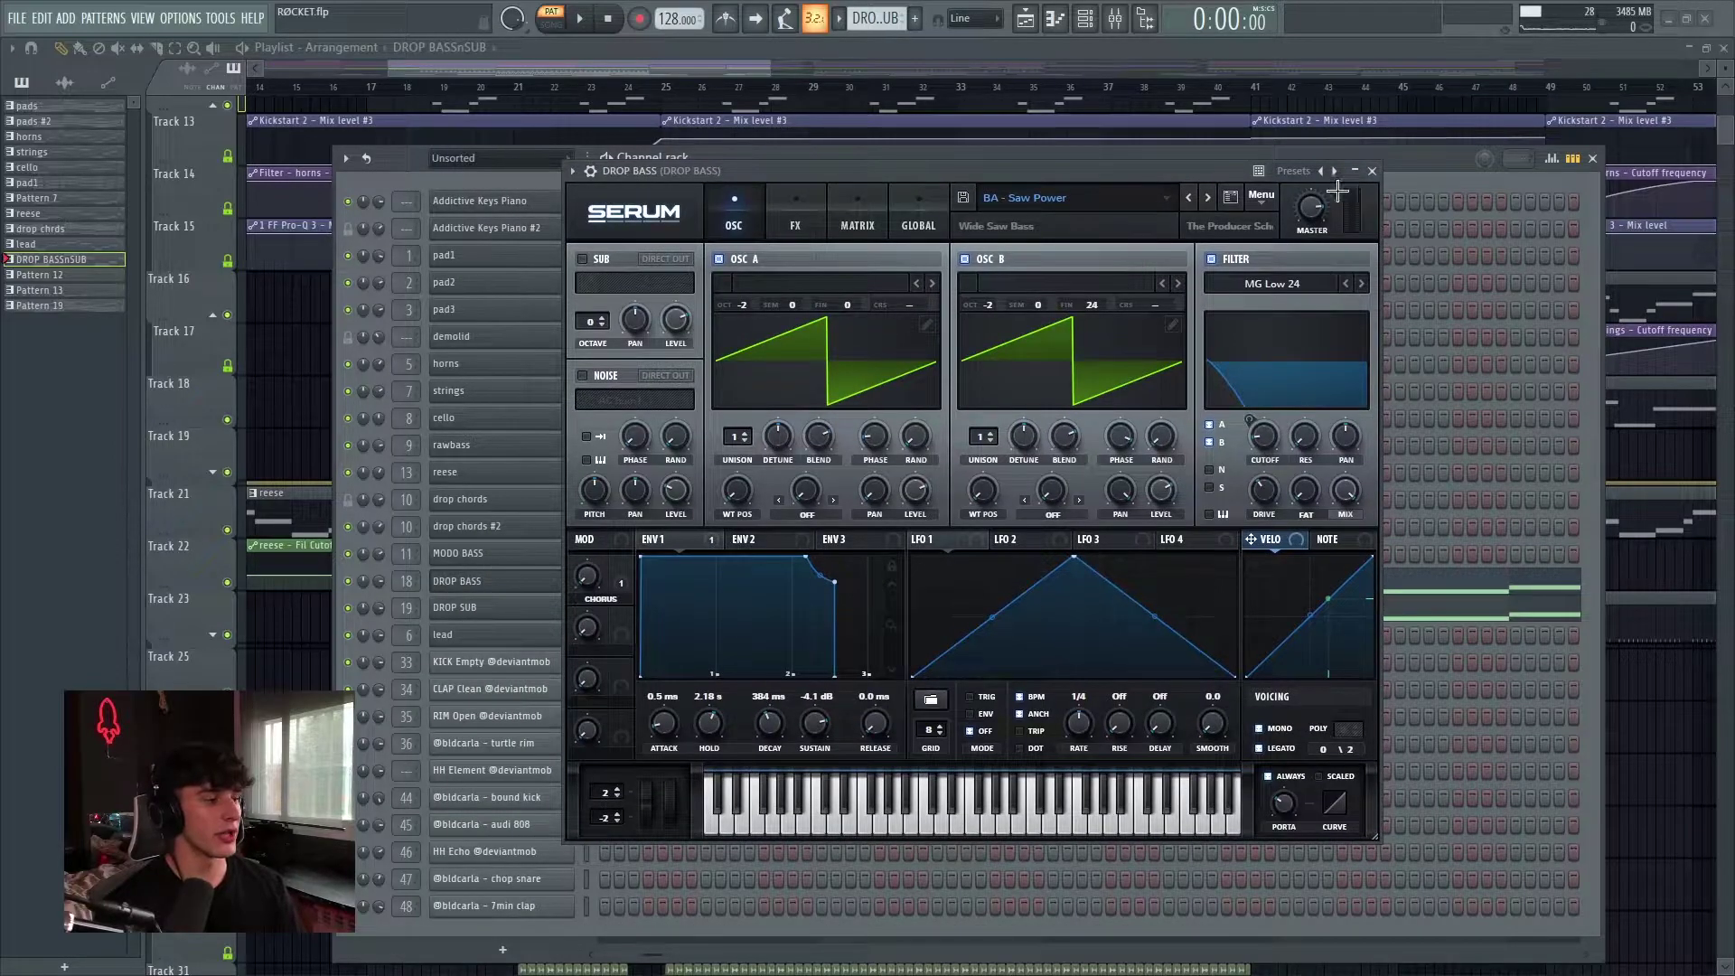
{"action": "left_click", "coordinate": [1373, 172]}
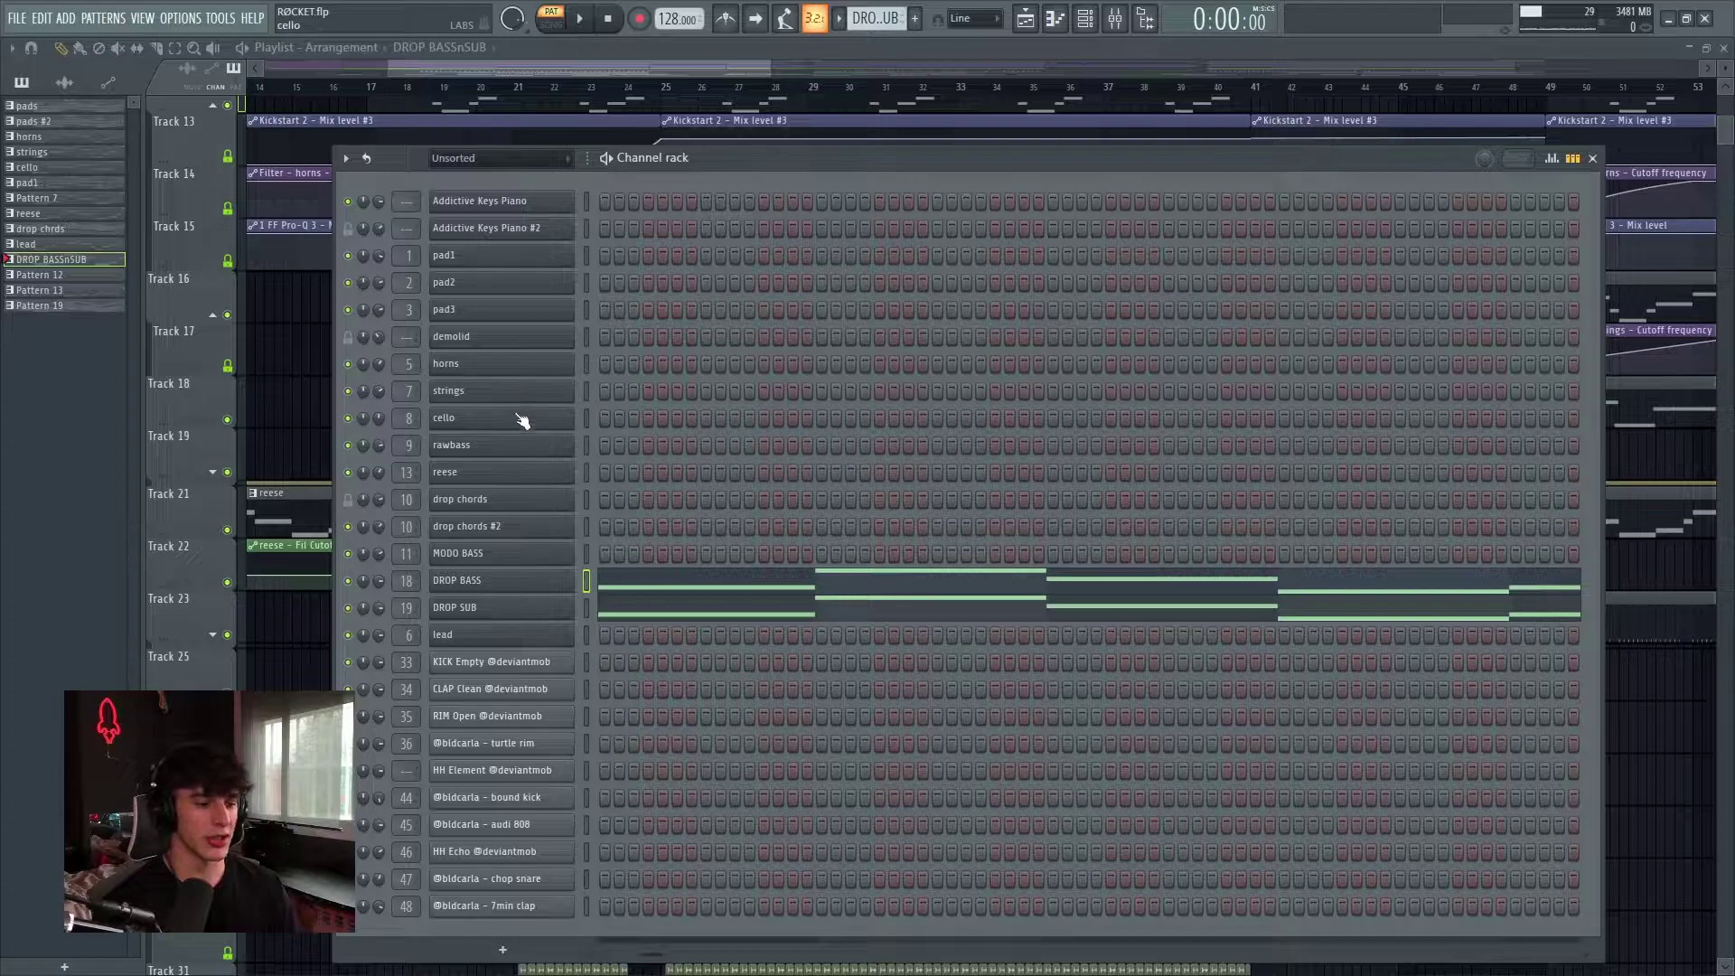
{"action": "left_click", "coordinate": [489, 392]}
{"action": "left_click_drag", "start_coordinate": [558, 409], "coordinate": [645, 228]}
{"action": "left_click", "coordinate": [1499, 181]}
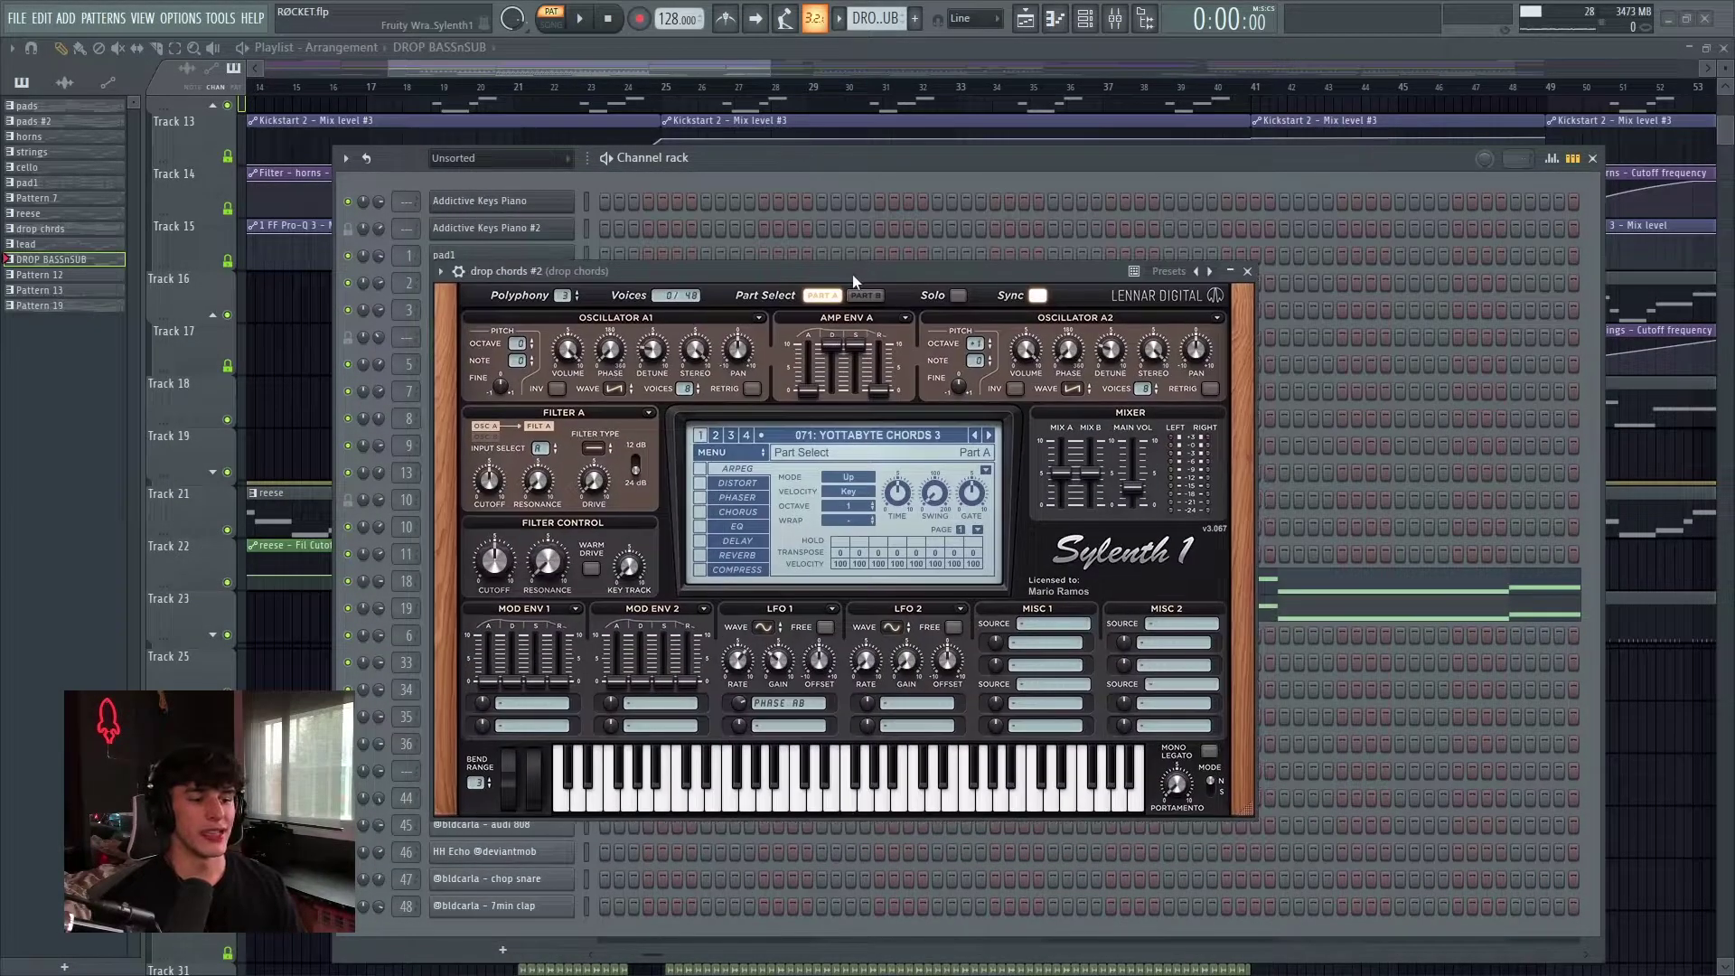
{"action": "left_click_drag", "start_coordinate": [853, 274], "coordinate": [851, 273]}
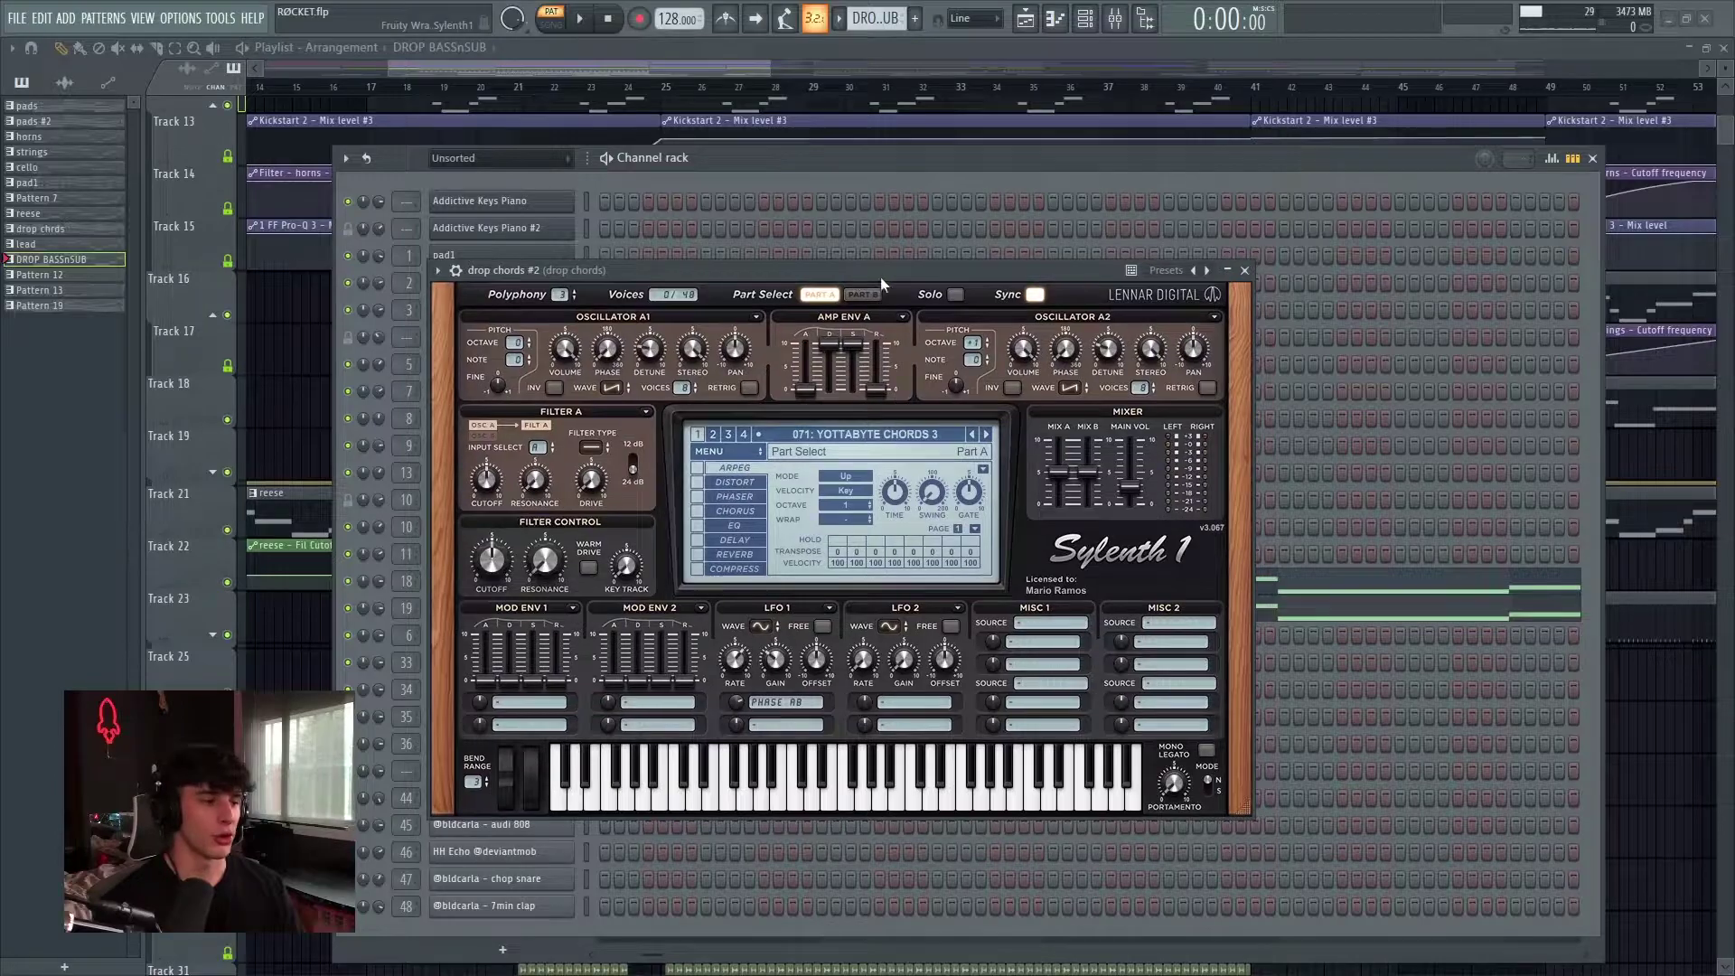
{"action": "left_click", "coordinate": [1245, 270]}
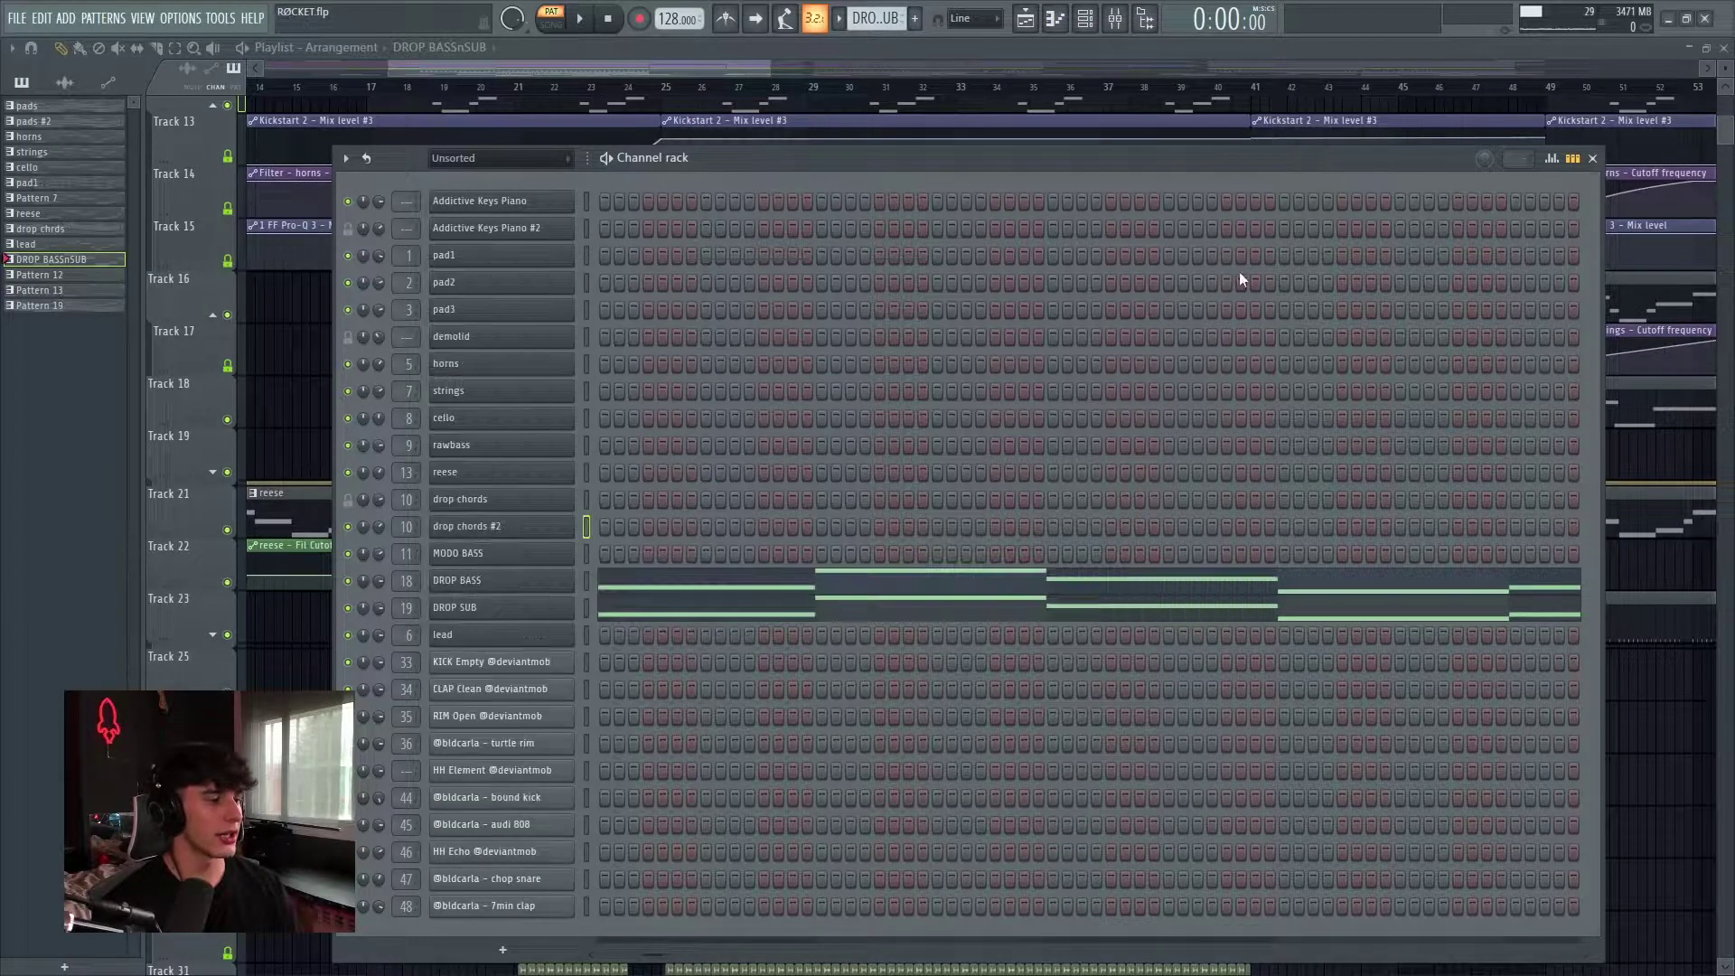
{"action": "left_click", "coordinate": [1593, 158]}
Switch playback to song mode and solo the drop's hat and shaker clips on Tracks 31, 33 and 34
{"action": "scroll", "coordinate": [1045, 321], "scroll_direction": "down", "scroll_amount": 5}
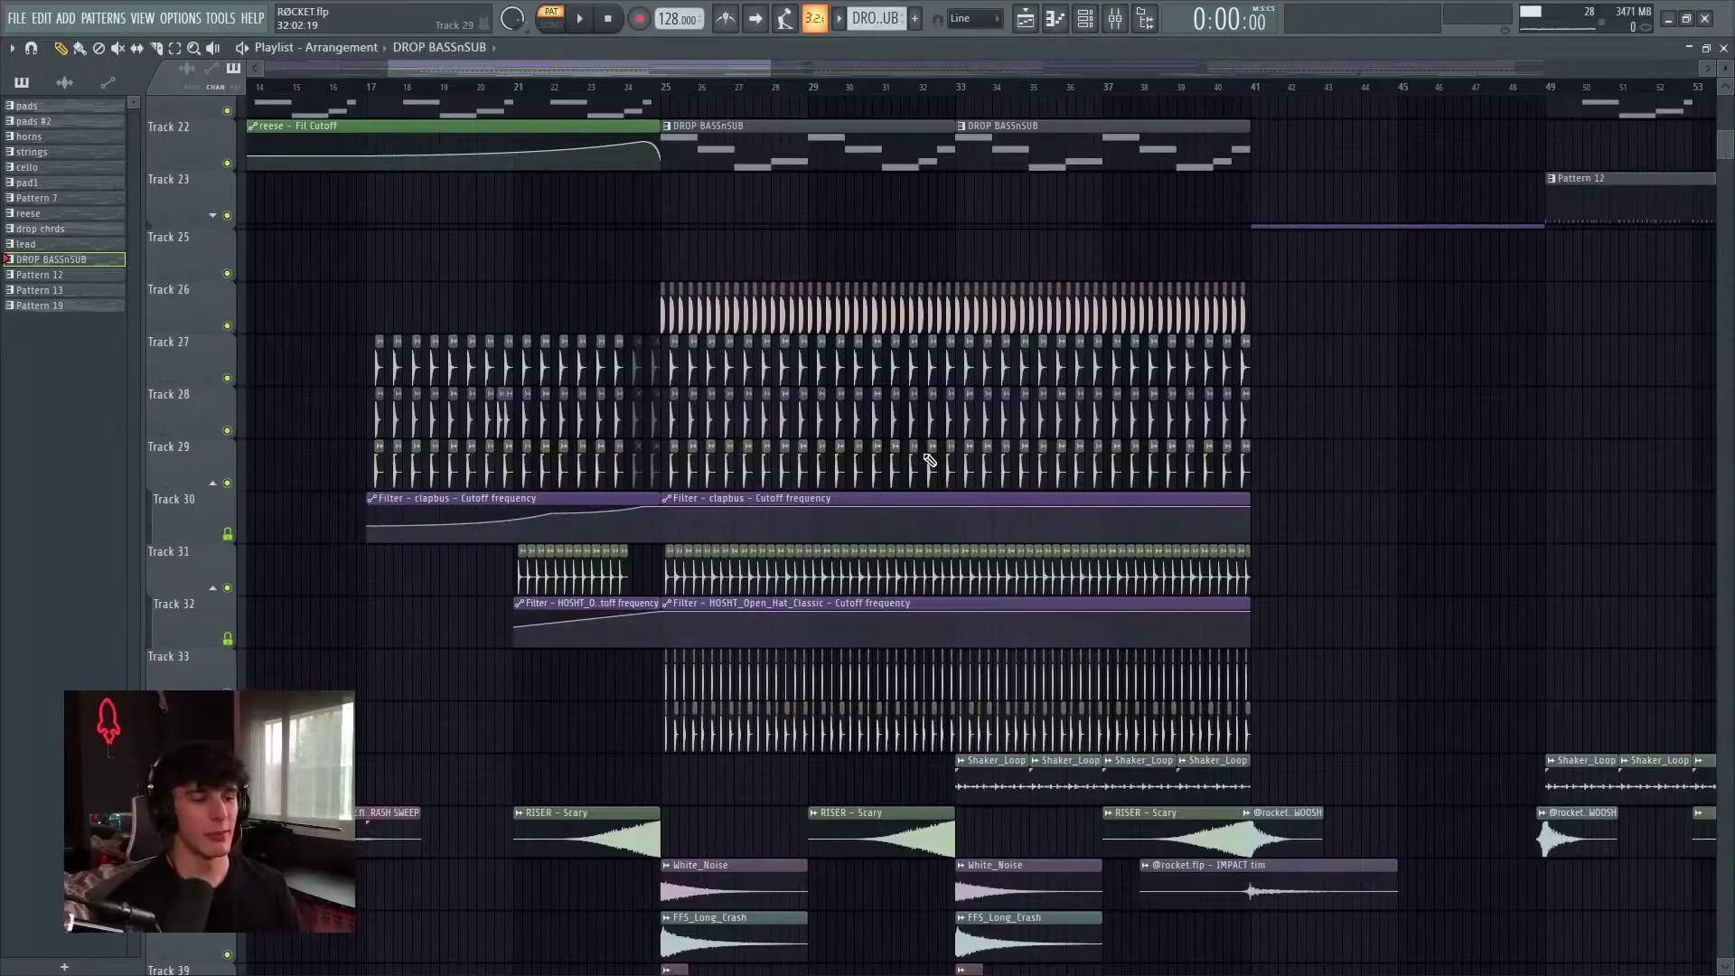
{"action": "scroll", "coordinate": [1003, 432], "scroll_direction": "down", "scroll_amount": 4}
{"action": "scroll", "coordinate": [482, 494], "scroll_direction": "up", "scroll_amount": 5}
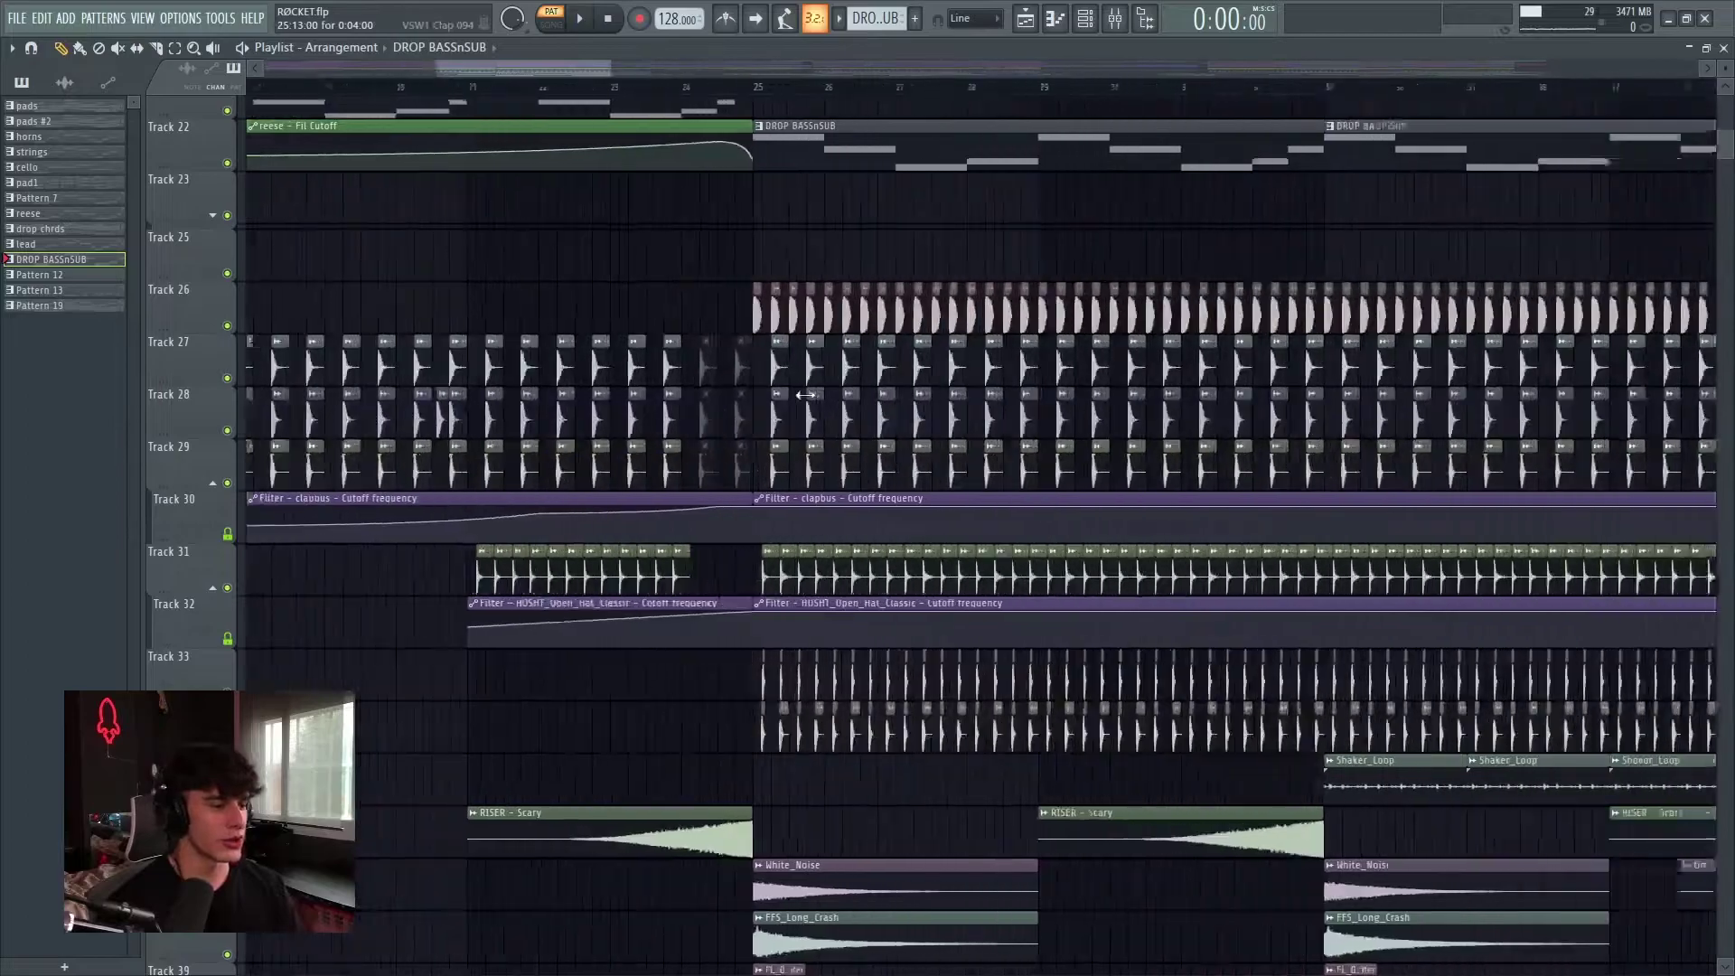
{"action": "scroll", "coordinate": [619, 493], "scroll_direction": "up", "scroll_amount": 4}
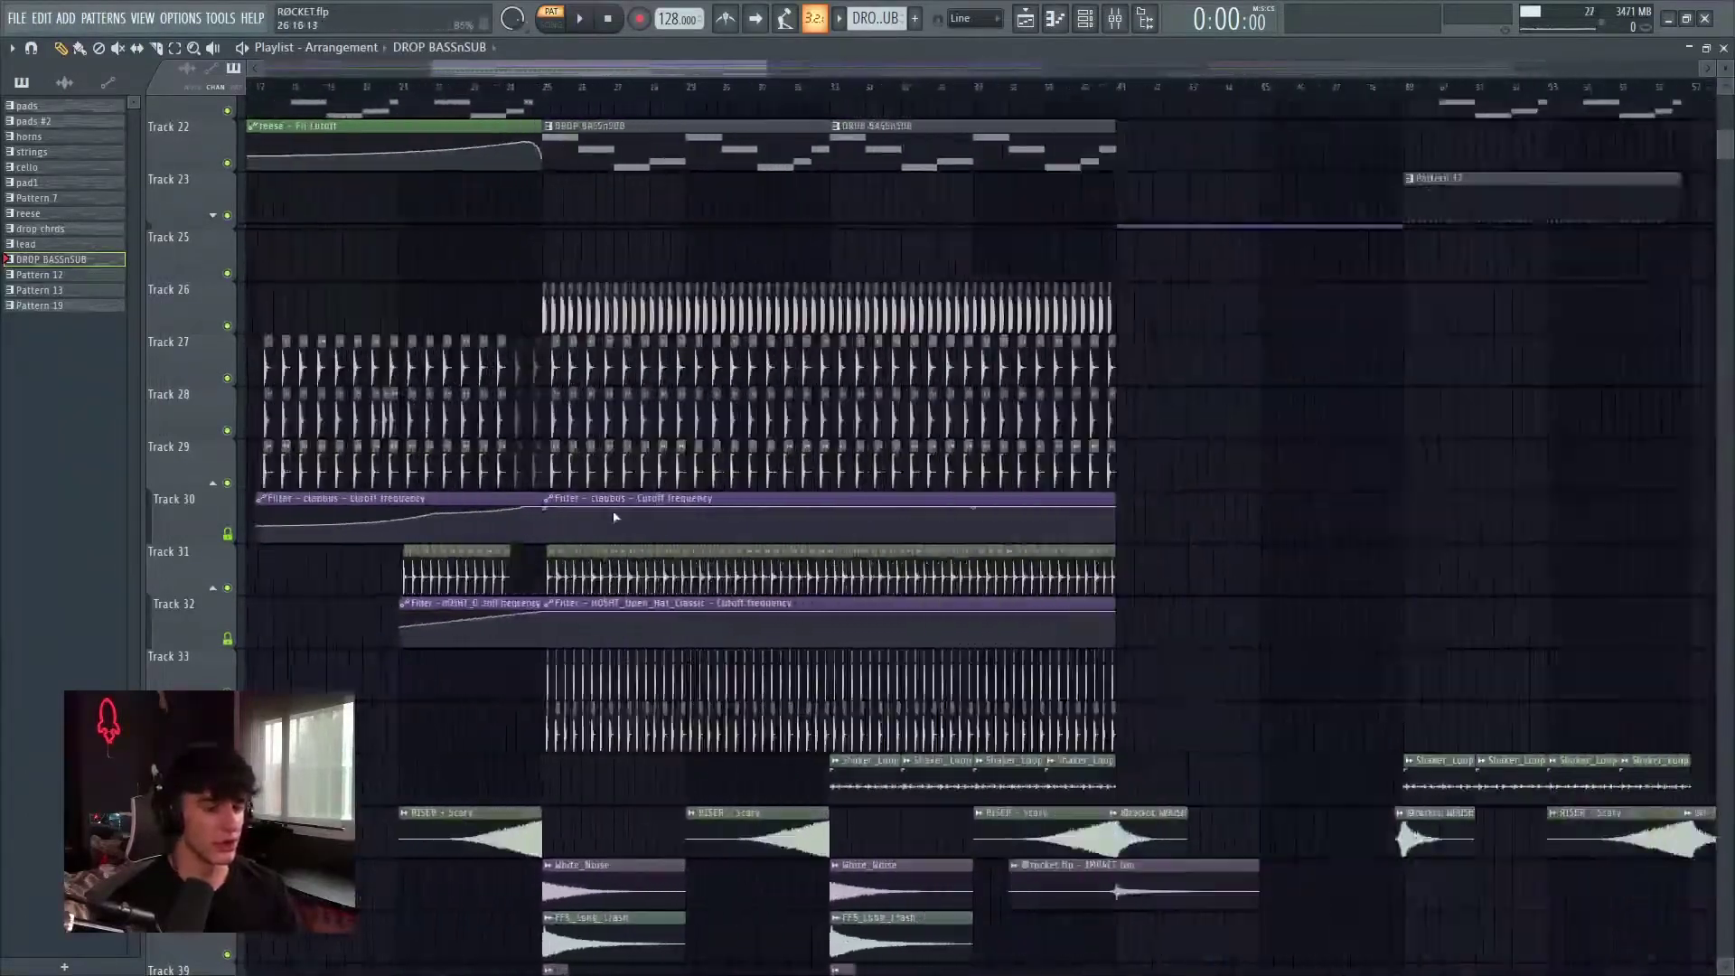
{"action": "key", "text": "l"}
{"action": "scroll", "coordinate": [485, 543], "scroll_direction": "up", "scroll_amount": 2}
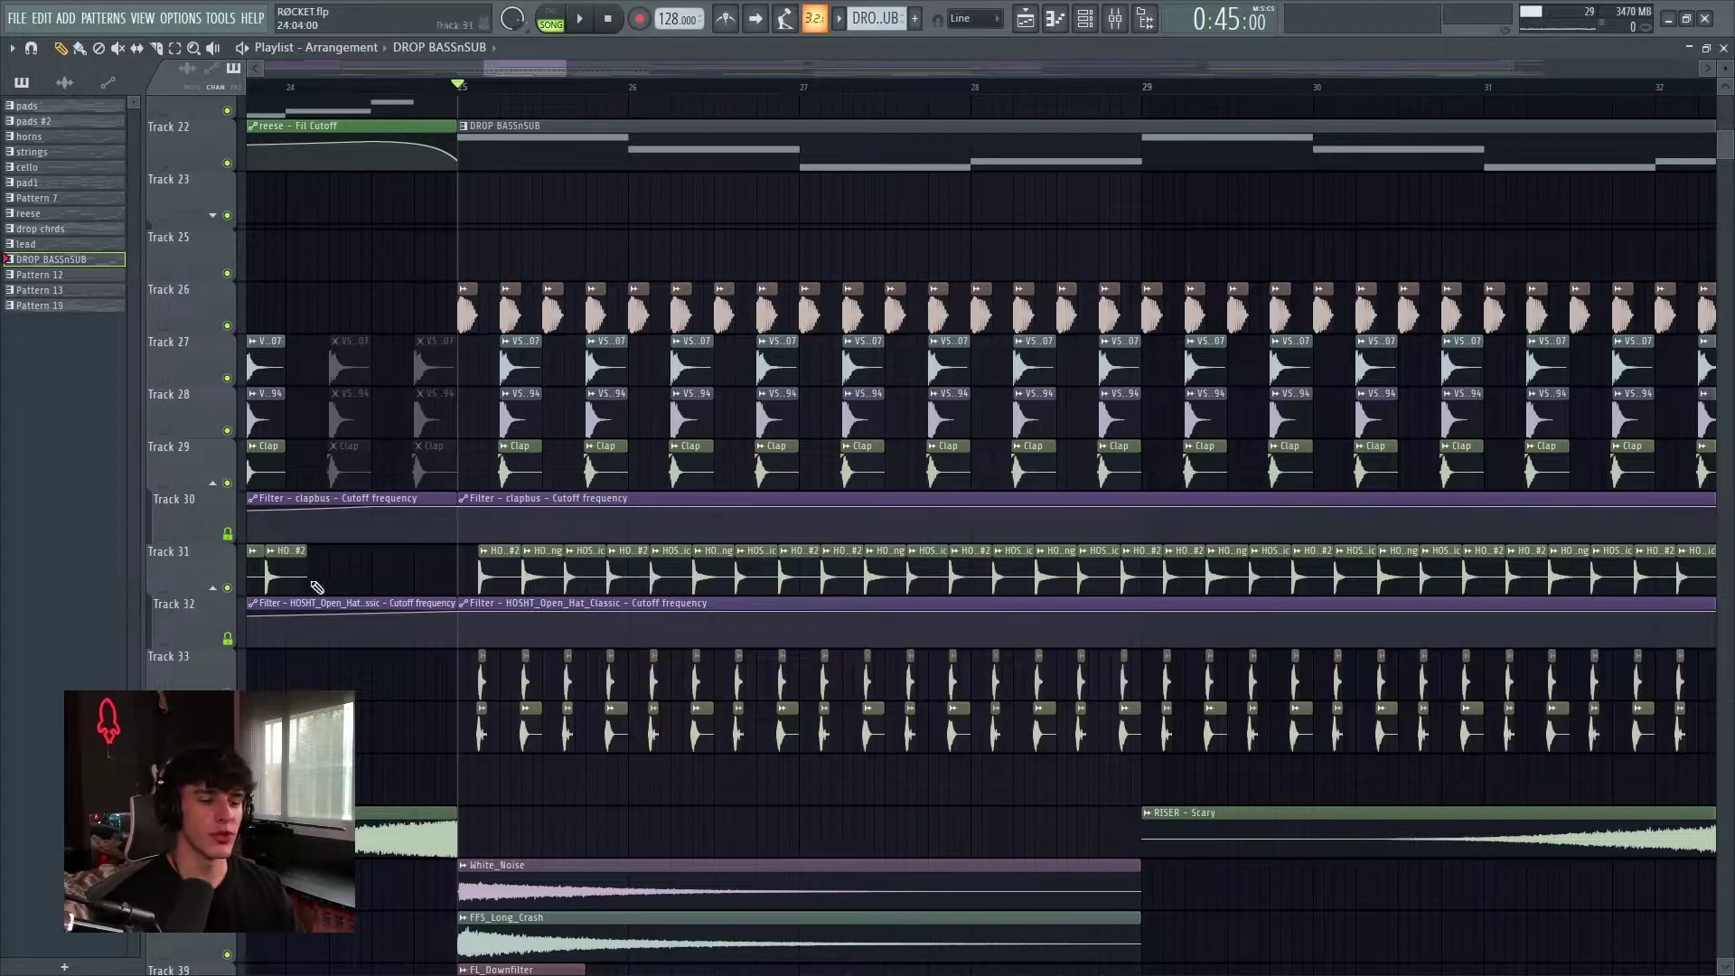
{"action": "right_click", "coordinate": [227, 589]}
{"action": "left_click", "coordinate": [228, 692]}
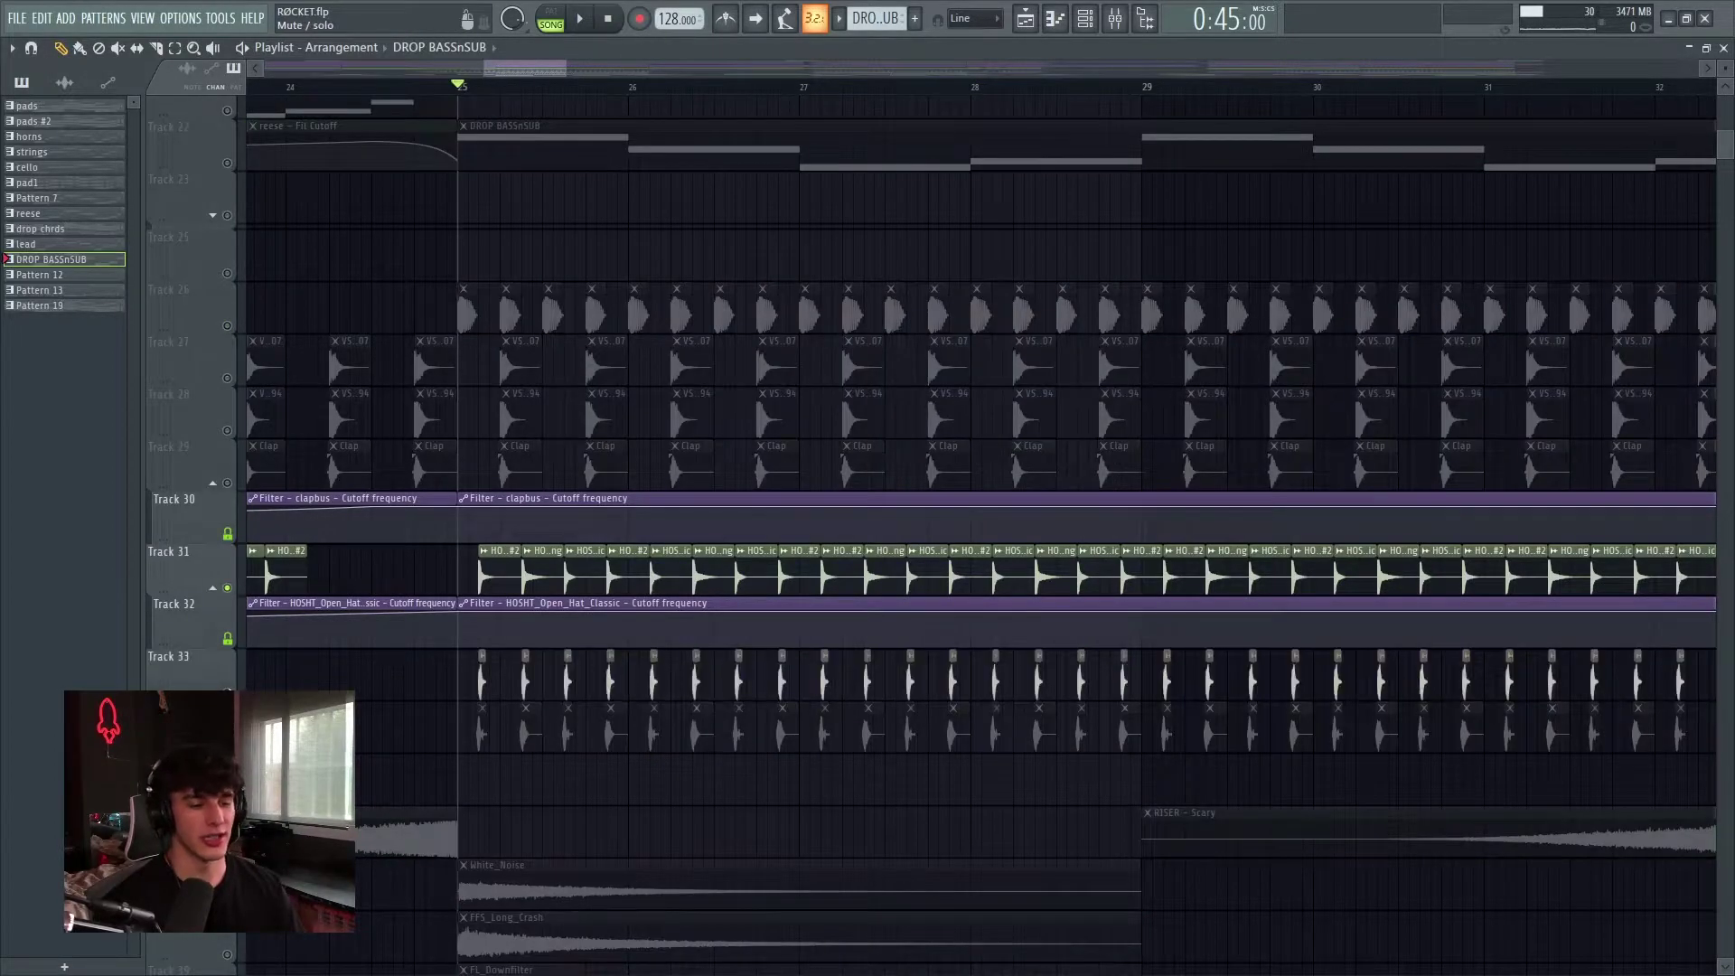
{"action": "left_click", "coordinate": [227, 745]}
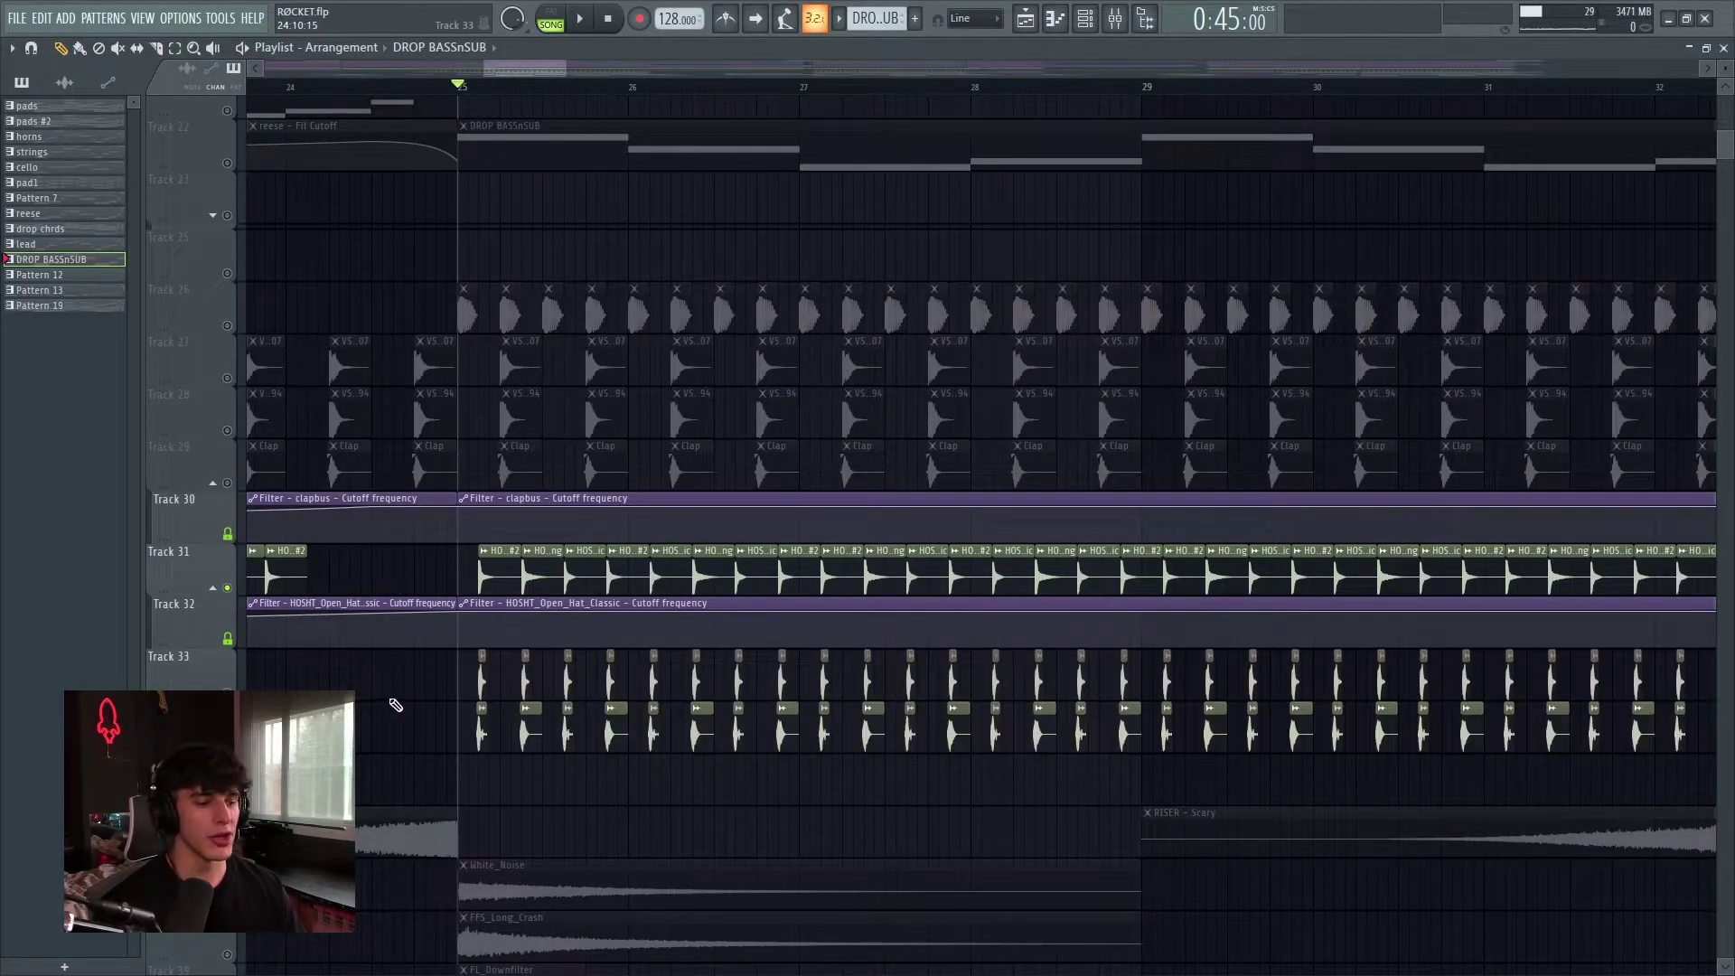
Play the soloed hats briefly and open both FF Pro-Q 3 equalizers on the HOSHT_Open_Hat_Classic mixer track
{"action": "left_click", "coordinate": [1115, 18]}
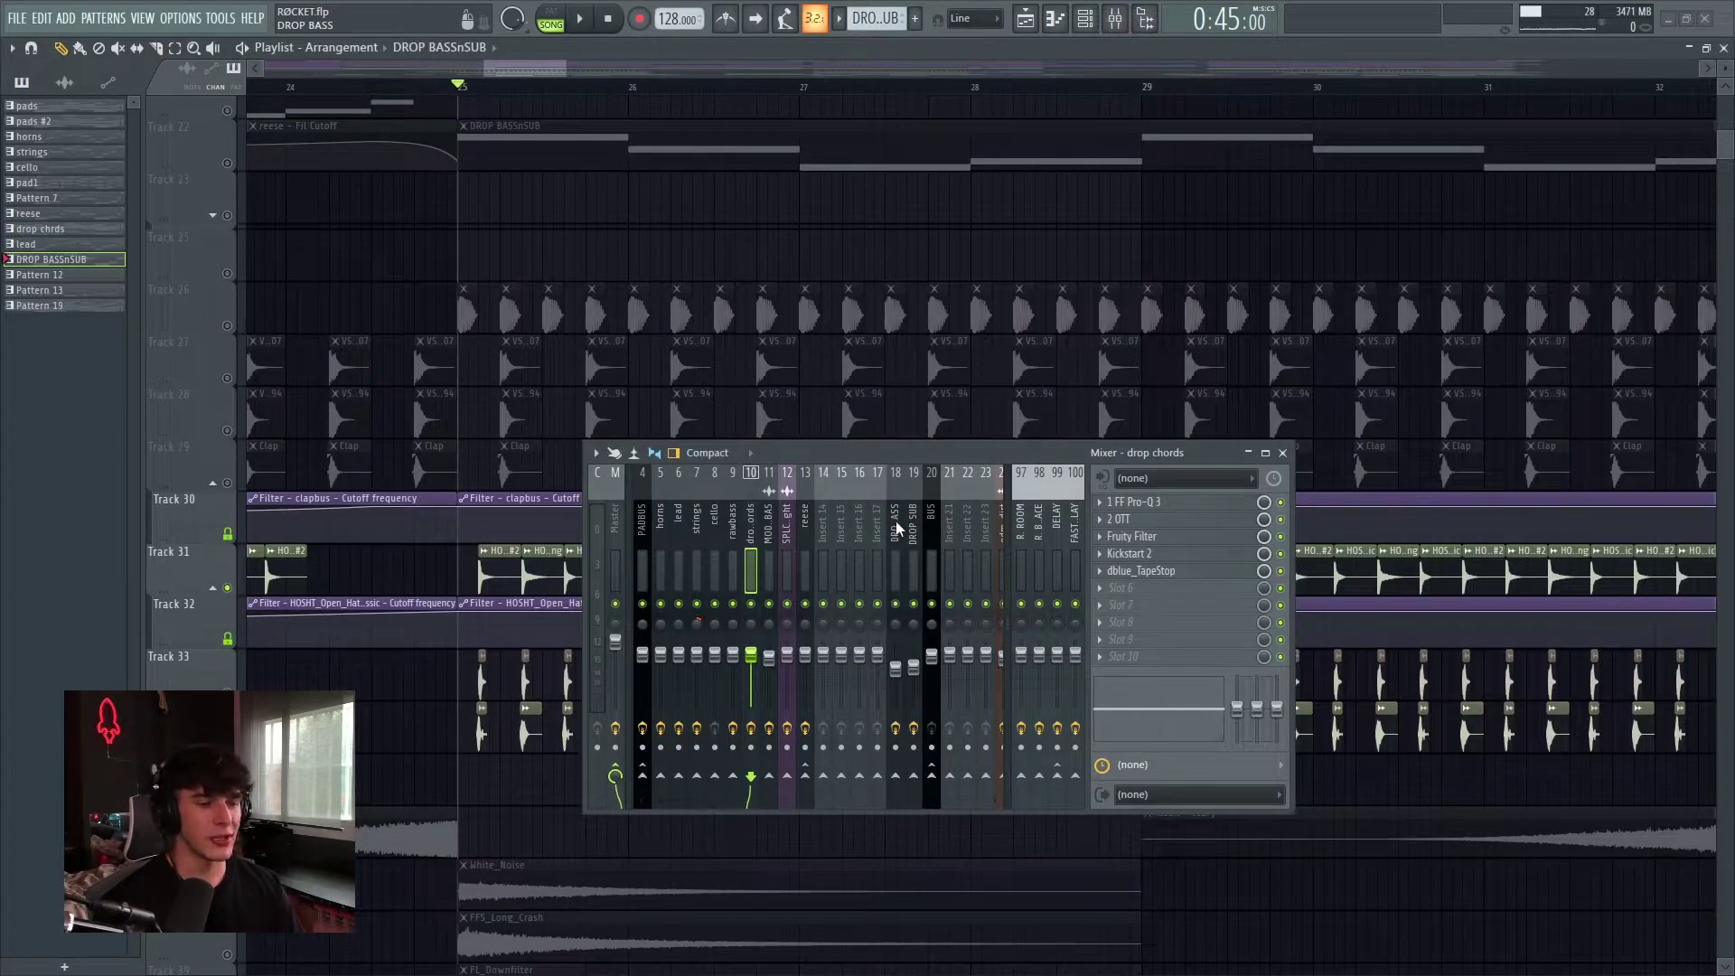
{"action": "key", "text": "space"}
{"action": "scroll", "coordinate": [868, 542], "scroll_direction": "down", "scroll_amount": 5}
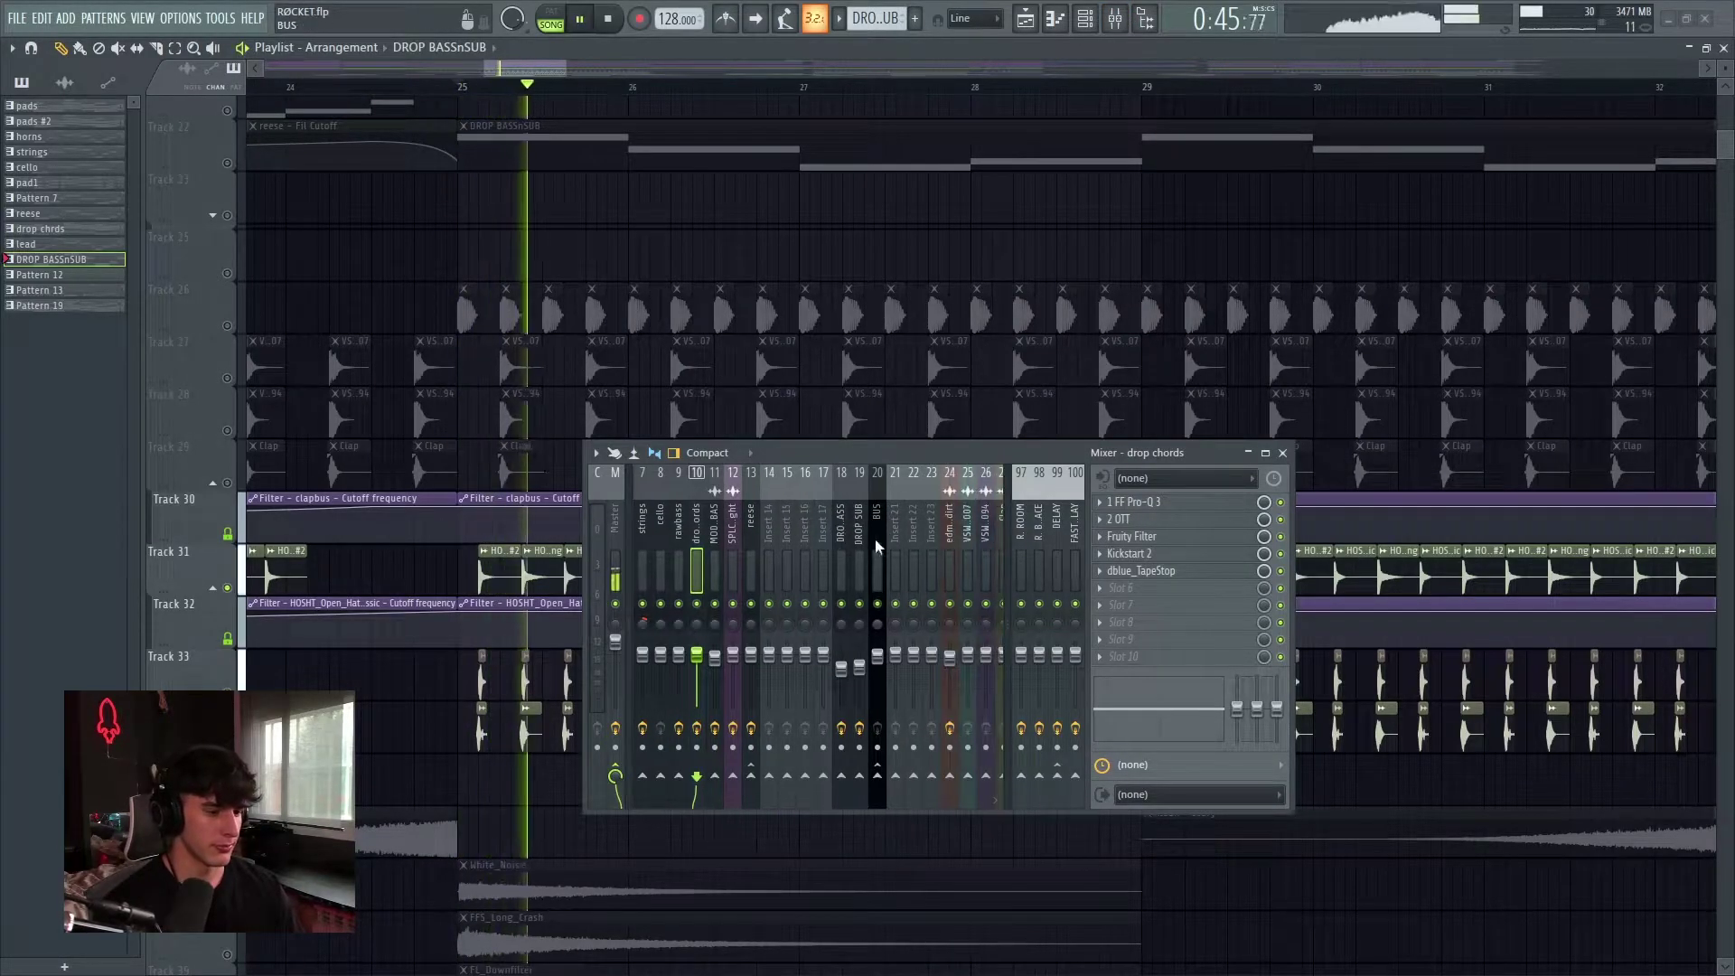
{"action": "left_click", "coordinate": [842, 565]}
{"action": "key", "text": "space"}
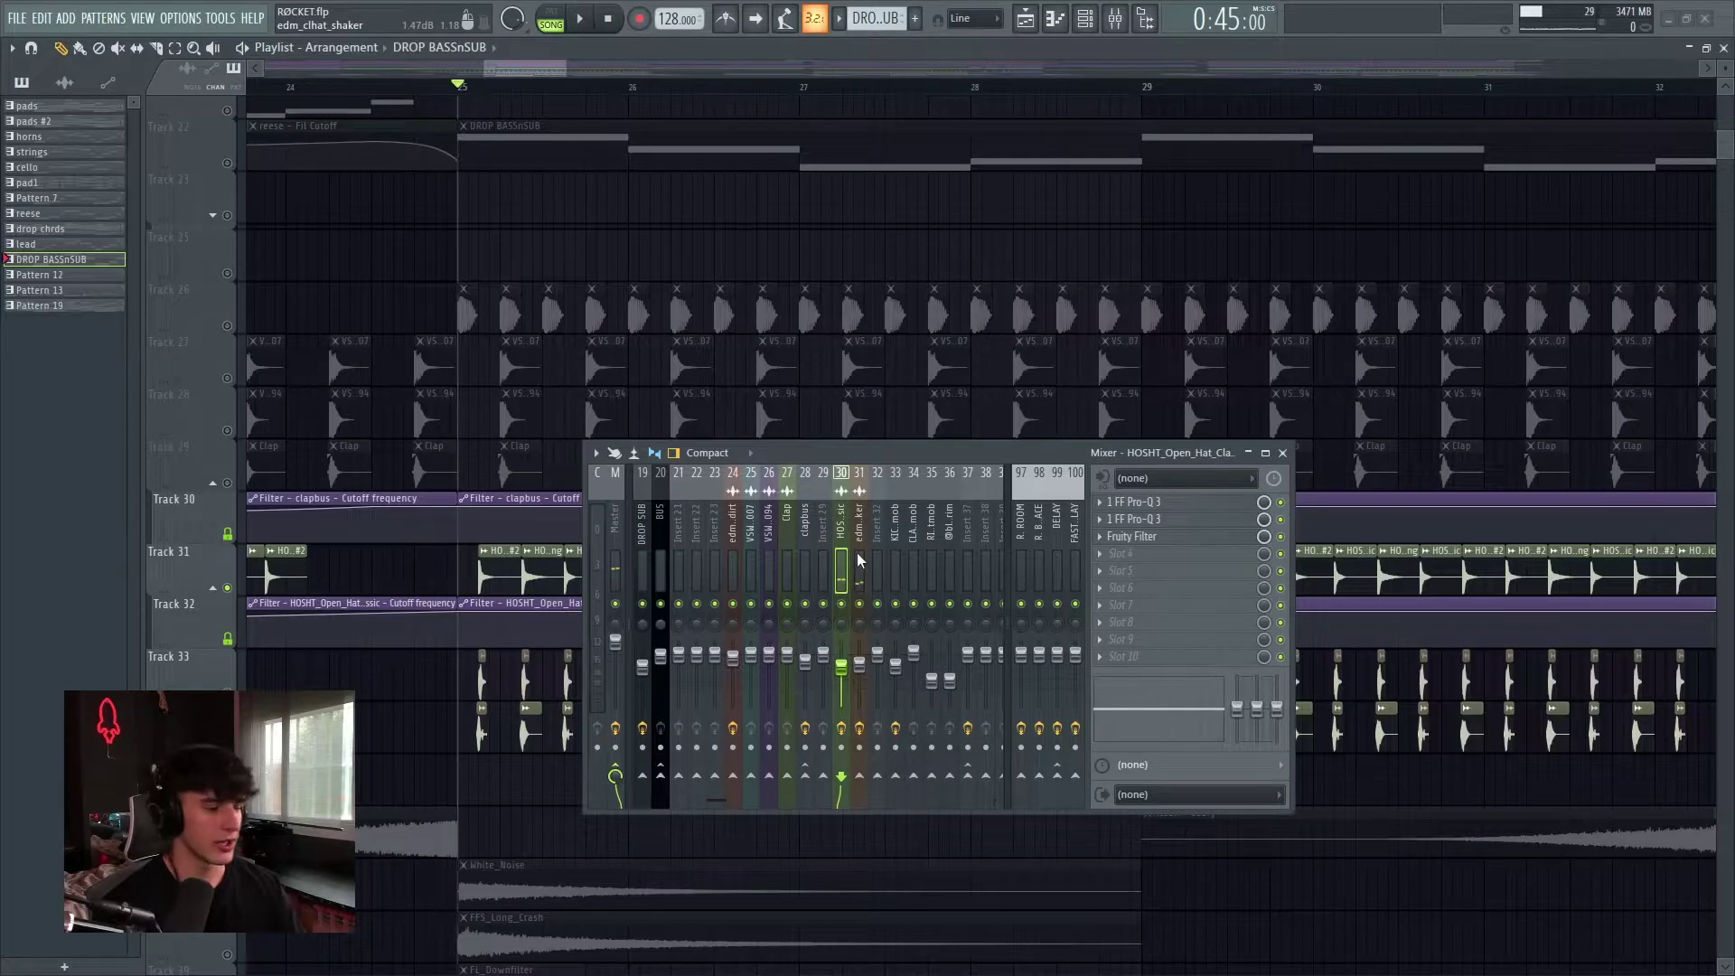
{"action": "left_click", "coordinate": [1158, 520]}
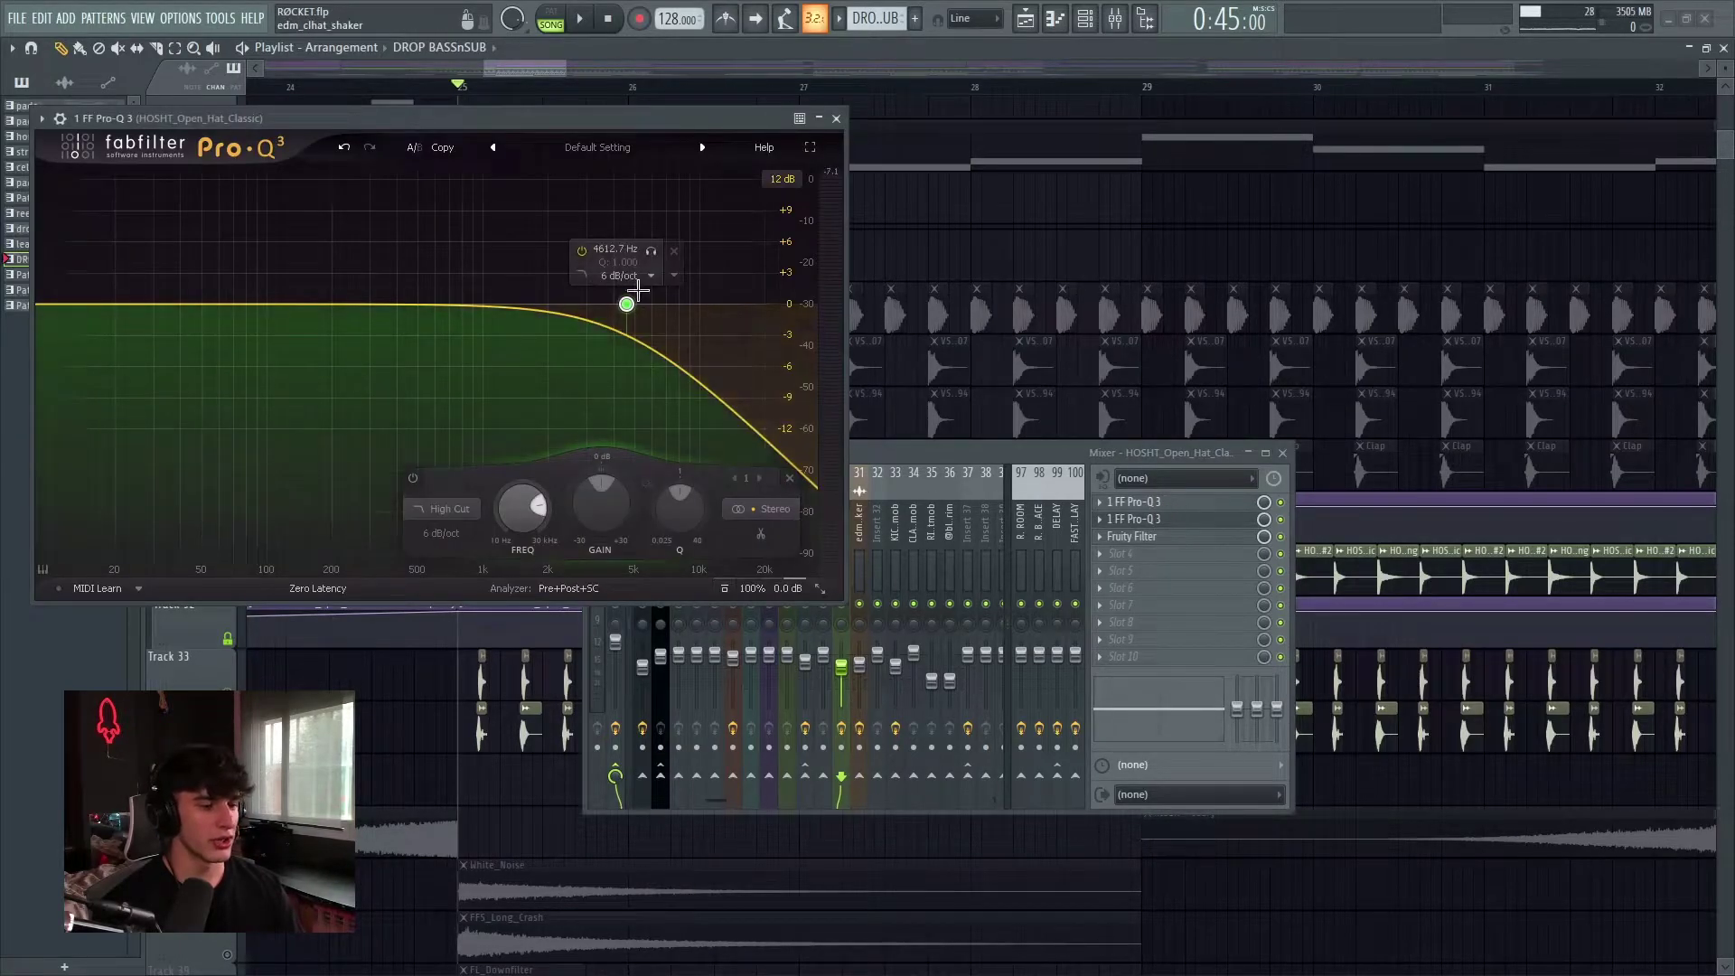
{"action": "left_click", "coordinate": [1135, 519]}
Open the edm_clhat_shaker track's FF Pro-Q 3 and play the hats while toggling the open hat track's effects for comparison
{"action": "left_click", "coordinate": [859, 542]}
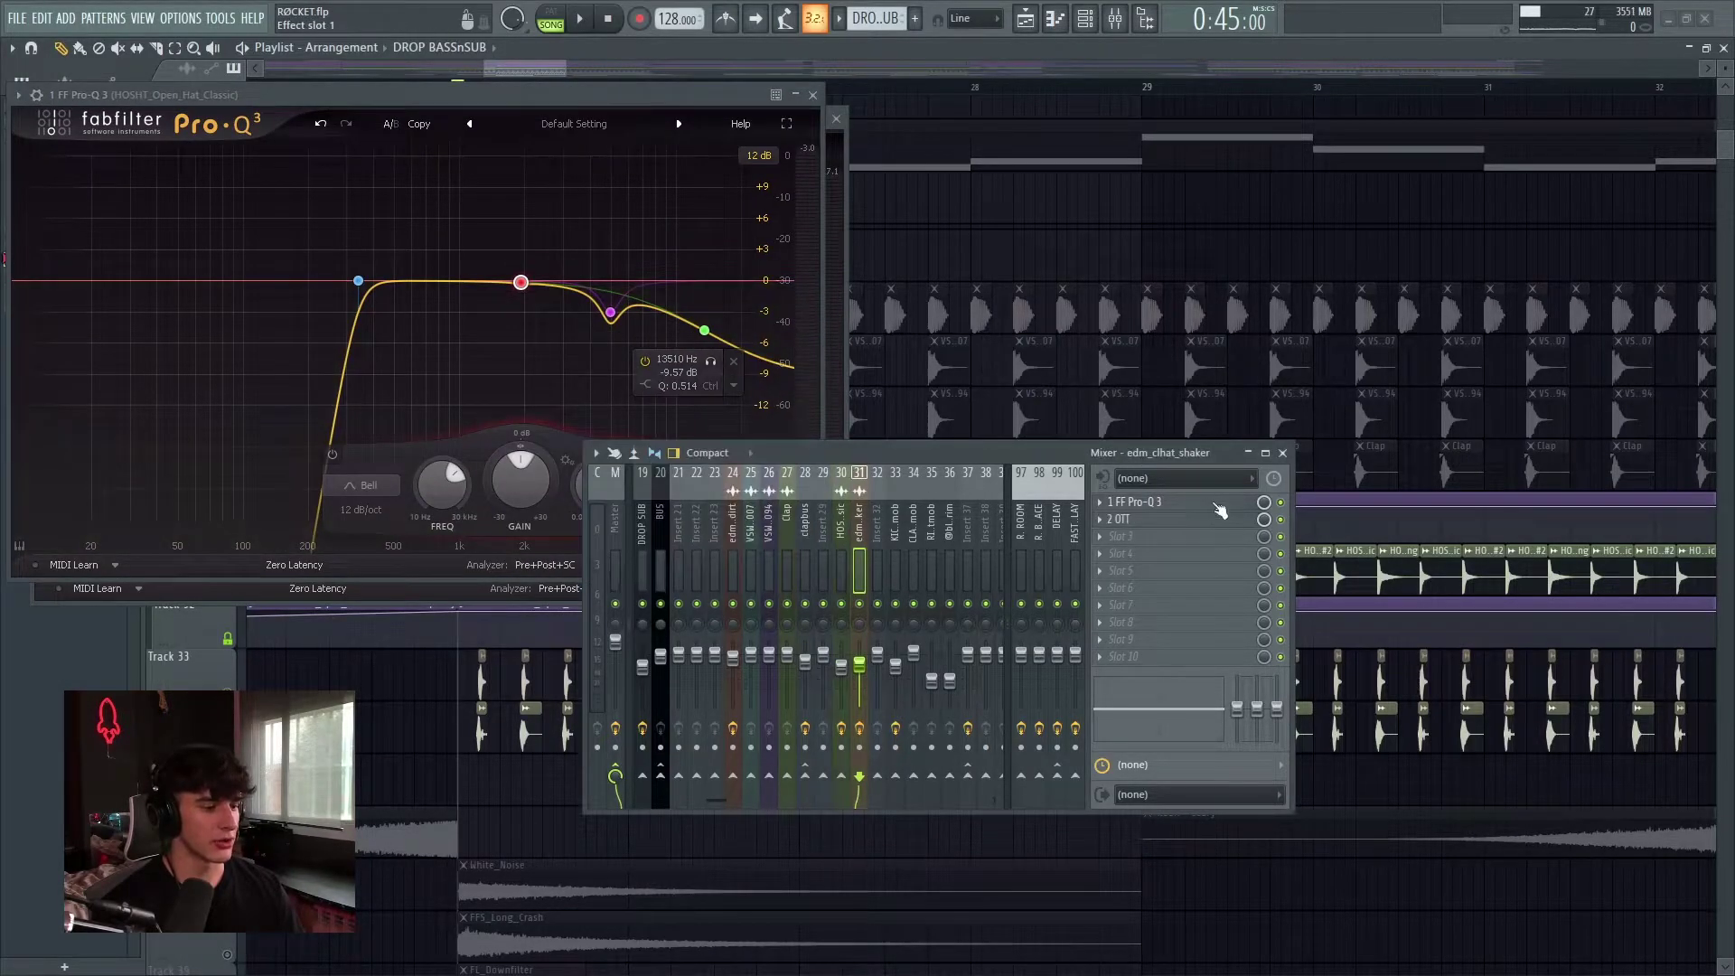
{"action": "left_click", "coordinate": [1216, 504]}
{"action": "left_click_drag", "start_coordinate": [778, 453], "coordinate": [1056, 571]}
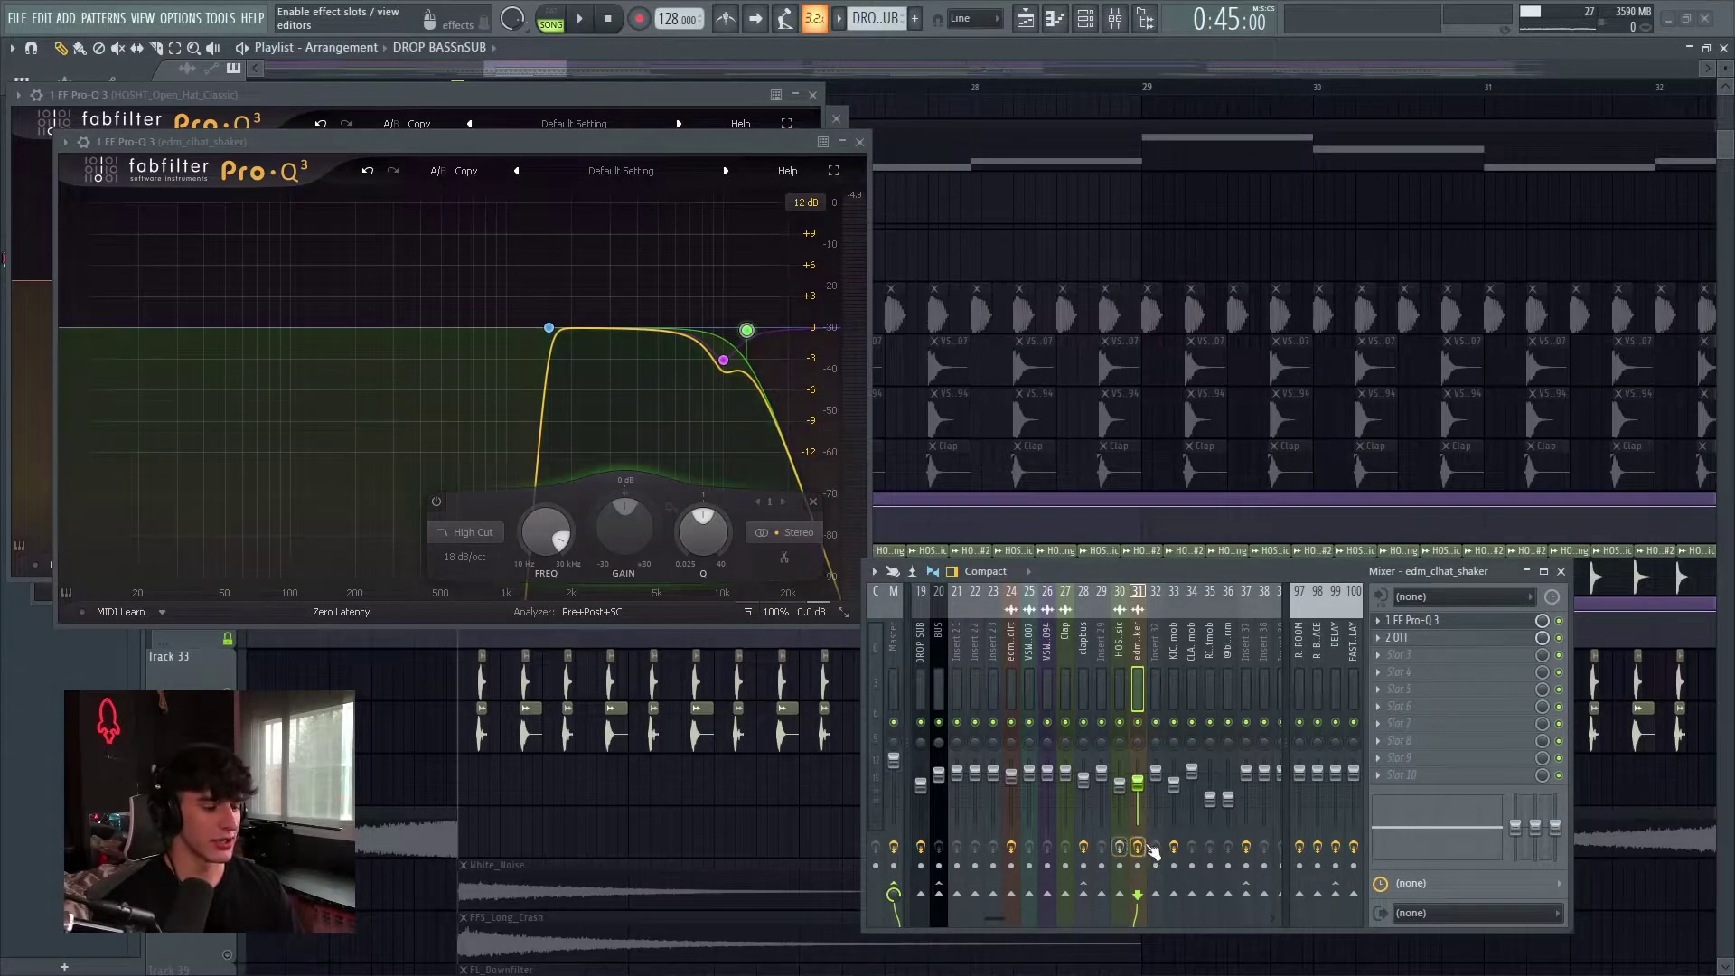
{"action": "key", "text": "space"}
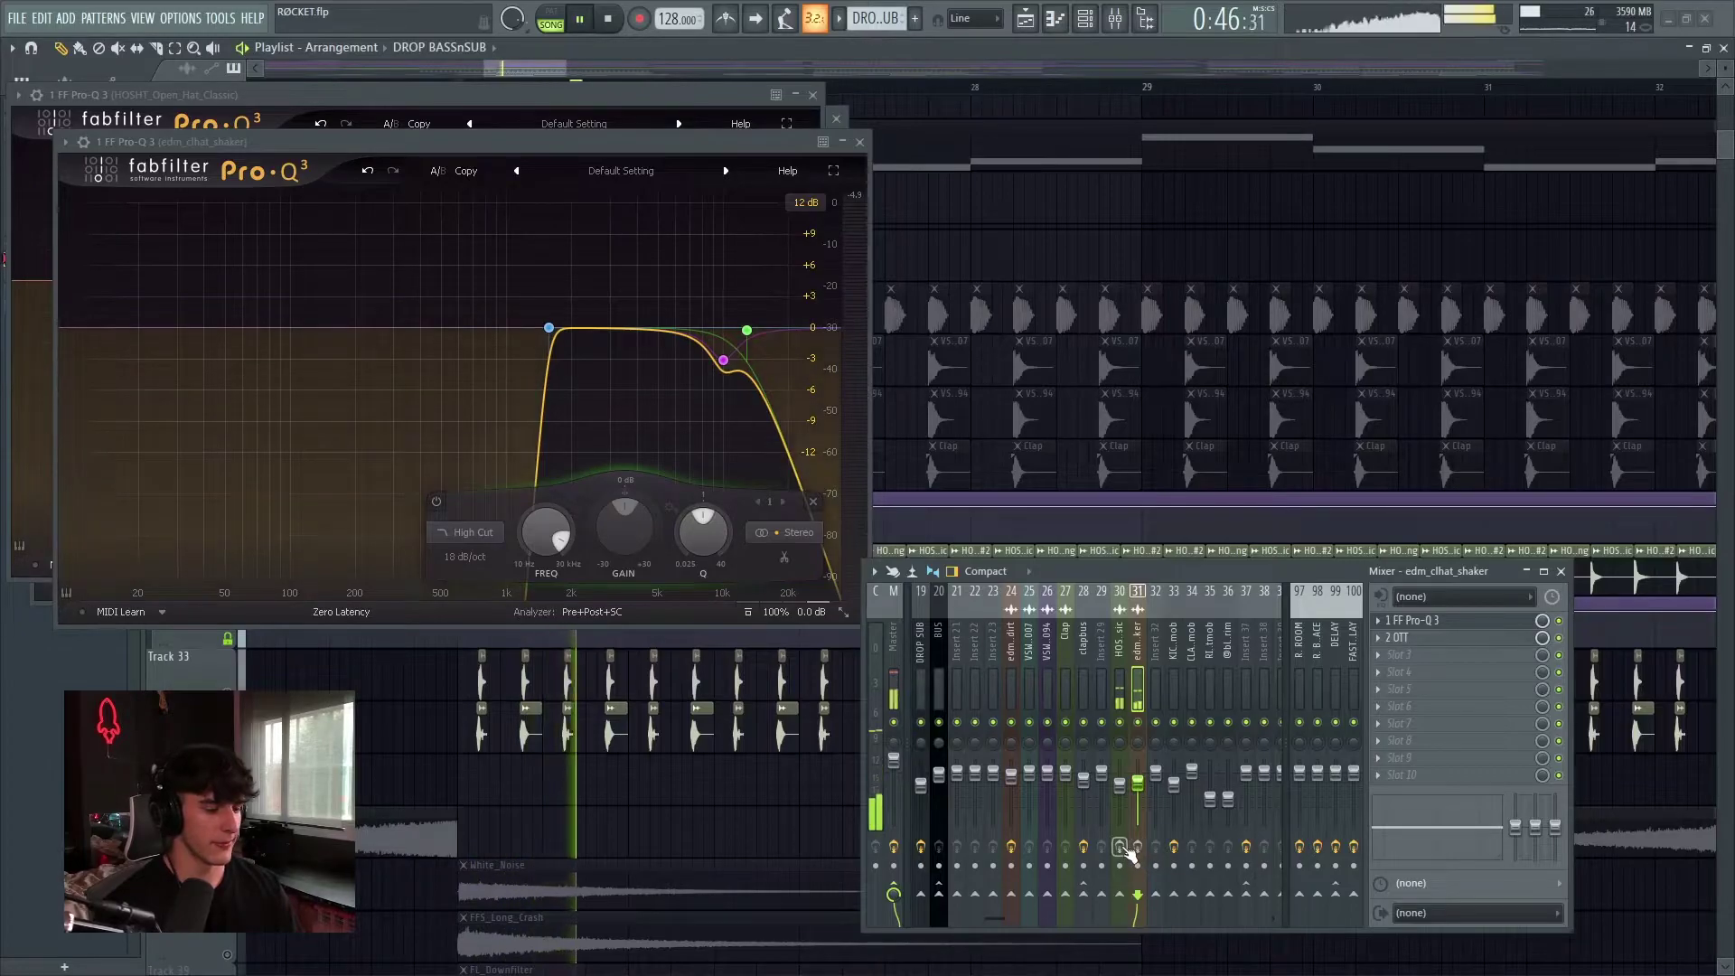
{"action": "left_click", "coordinate": [1119, 847]}
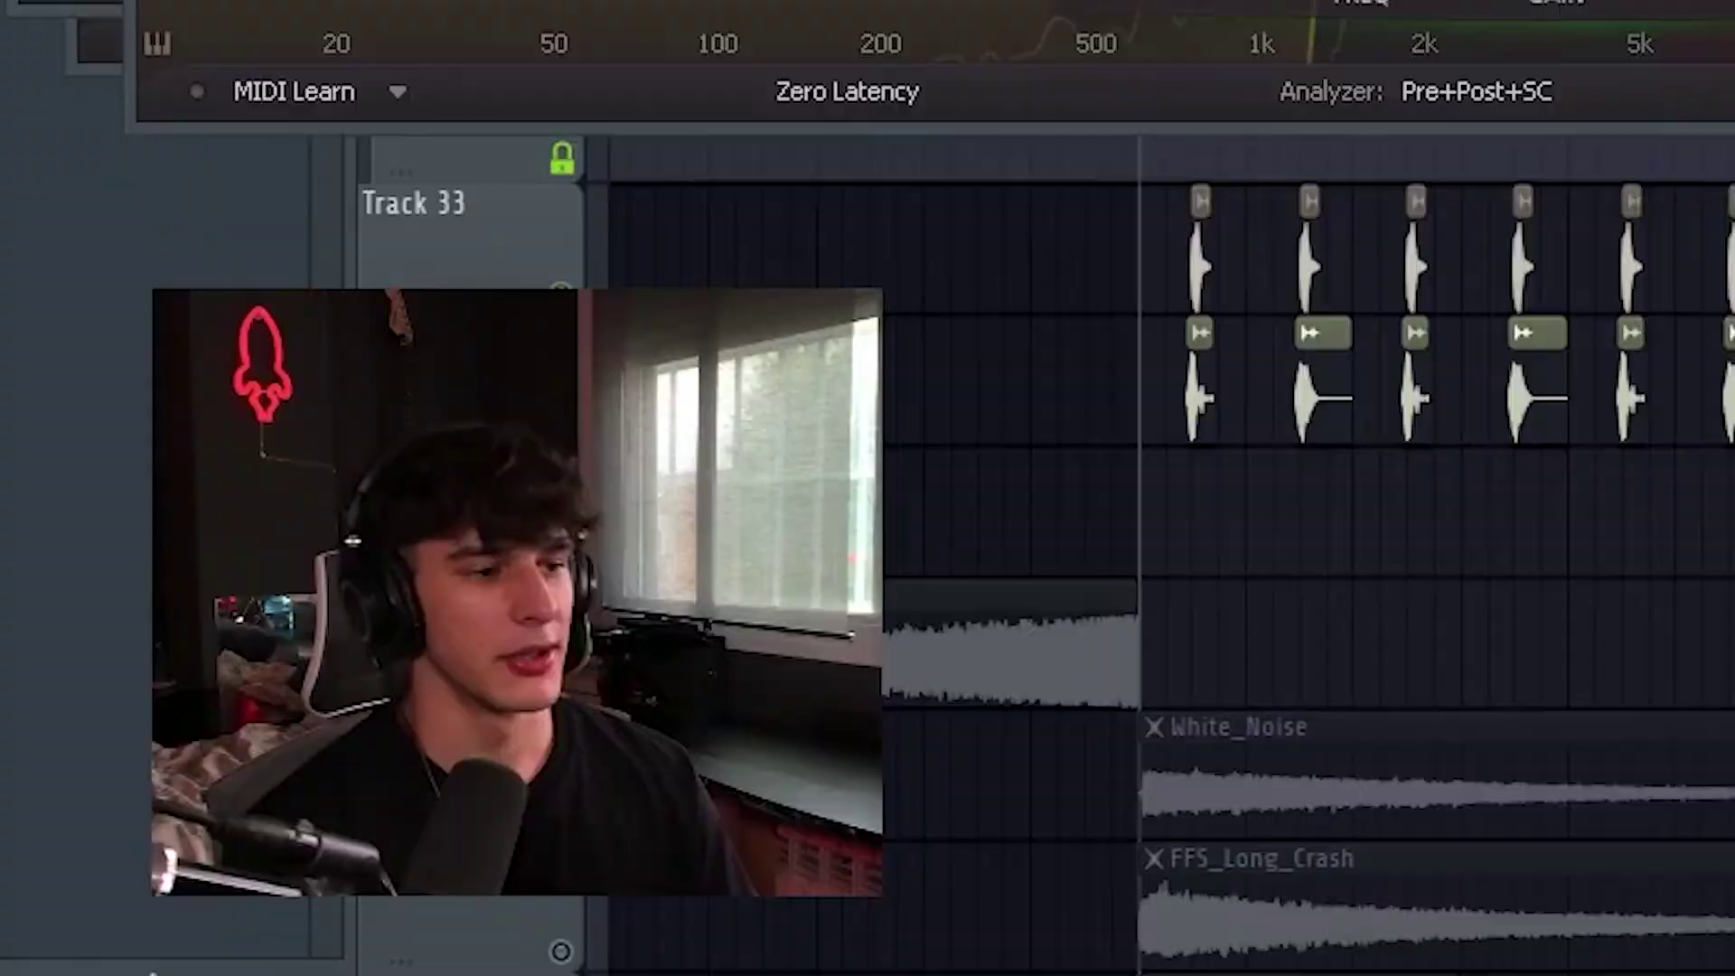
Close the hat equalizers and play the drop's kick, clap and hat tracks together in the playlist
{"action": "key", "text": "Escape"}
{"action": "key", "text": "Escape"}
{"action": "key", "text": "Escape"}
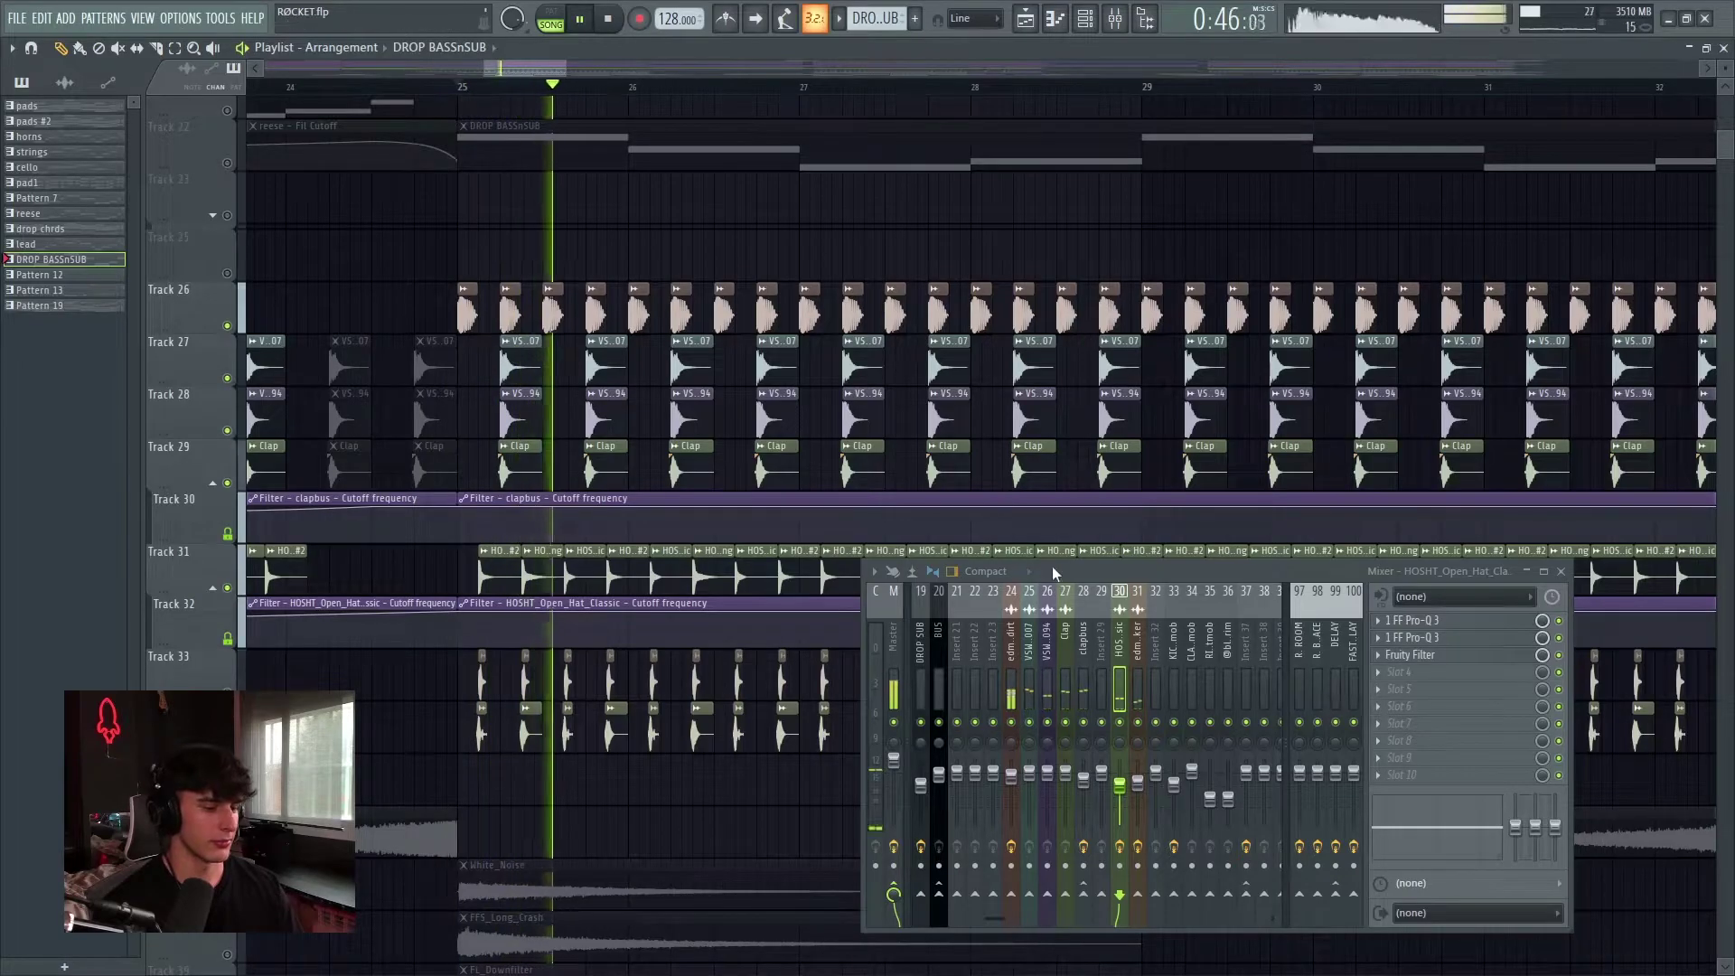
{"action": "key", "text": "F7"}
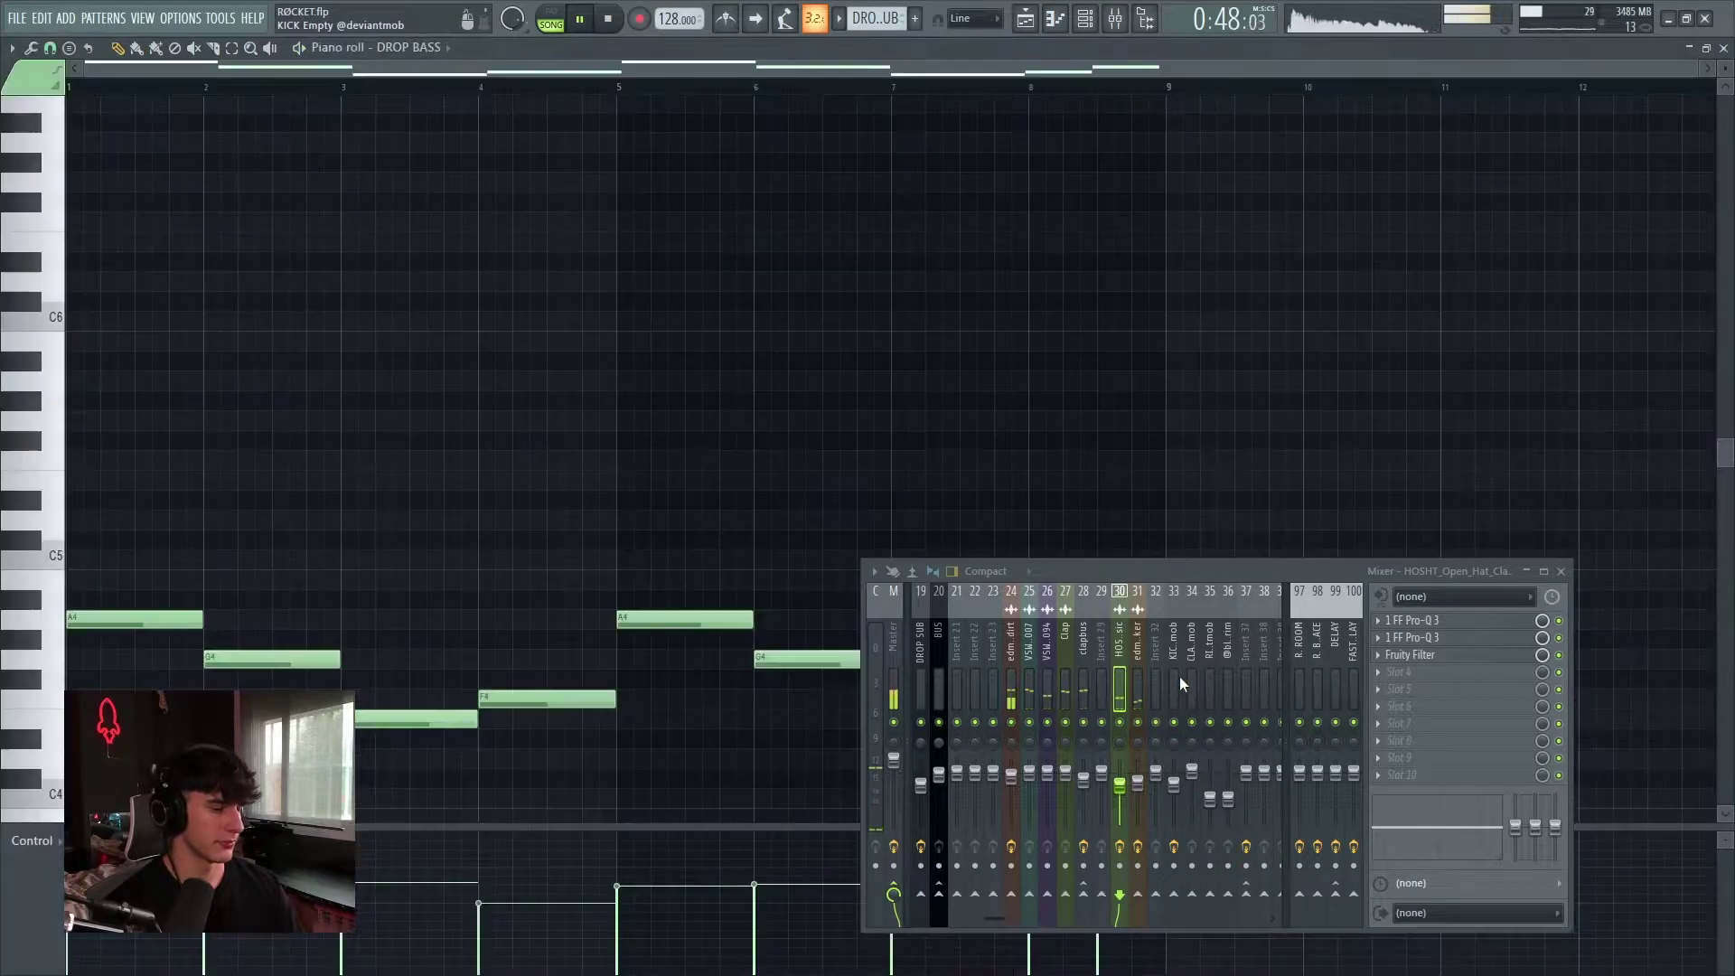
{"action": "left_click", "coordinate": [1025, 18]}
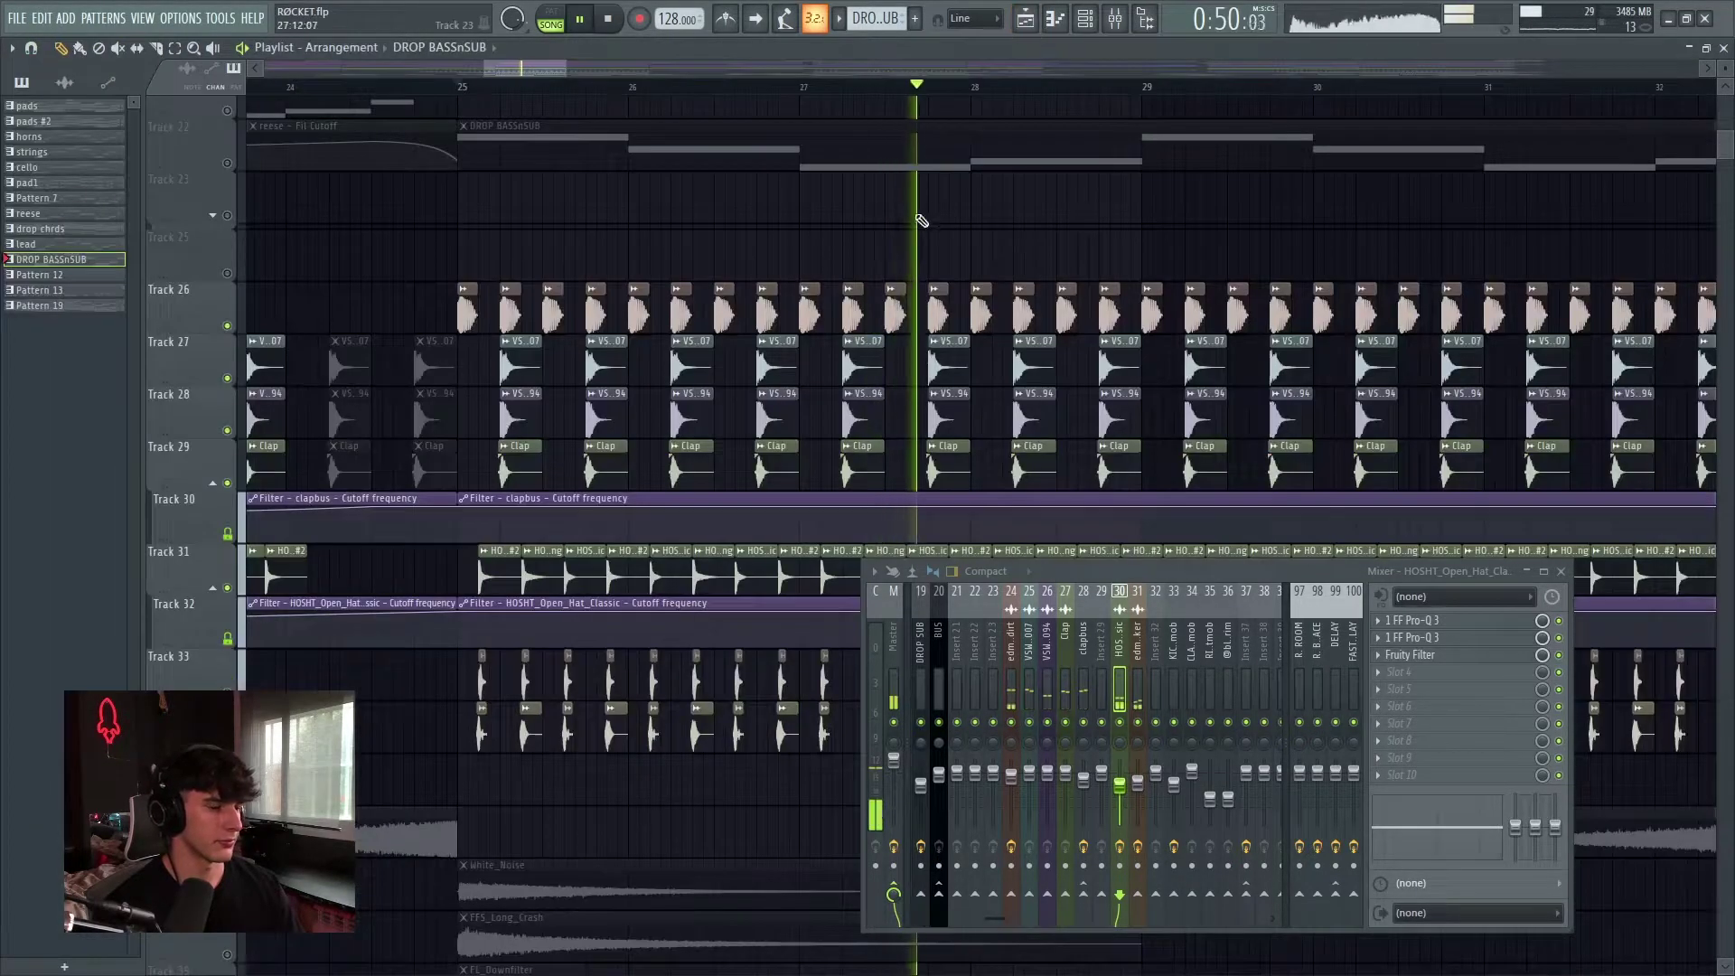
{"action": "key", "text": "space"}
{"action": "scroll", "coordinate": [527, 428], "scroll_direction": "up", "scroll_amount": 6}
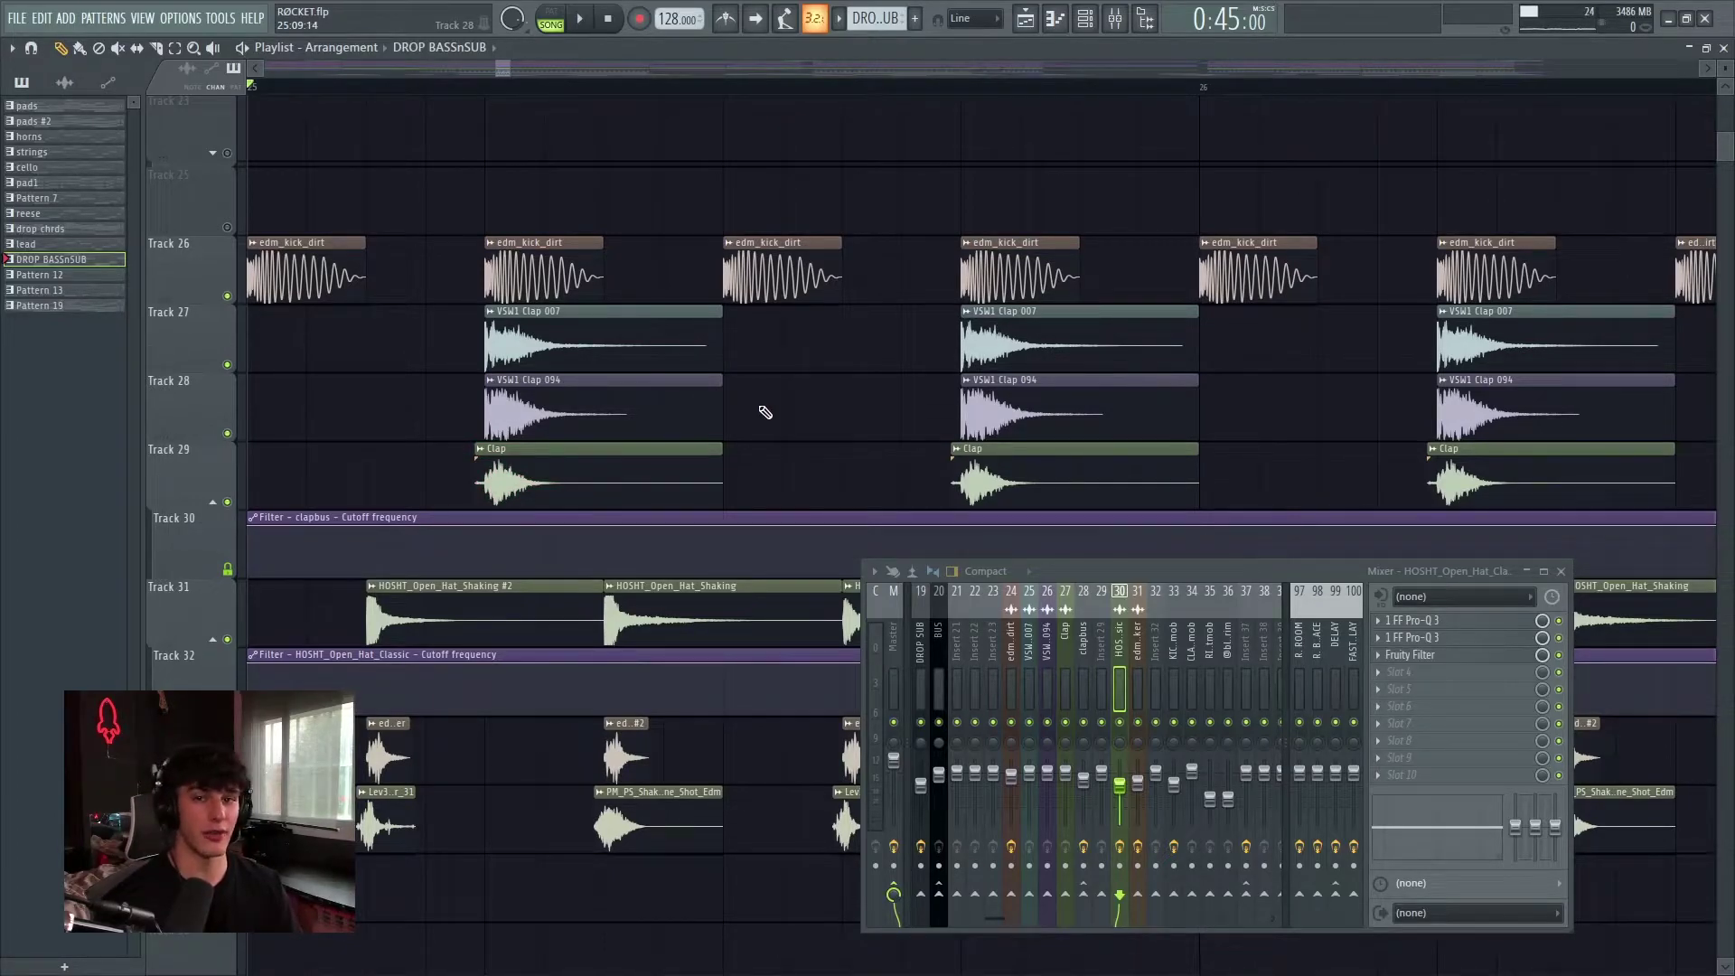
Solo the riser, white noise, crash and downfilter clips on Tracks 36 to 39
{"action": "scroll", "coordinate": [766, 413], "scroll_direction": "down", "scroll_amount": 5}
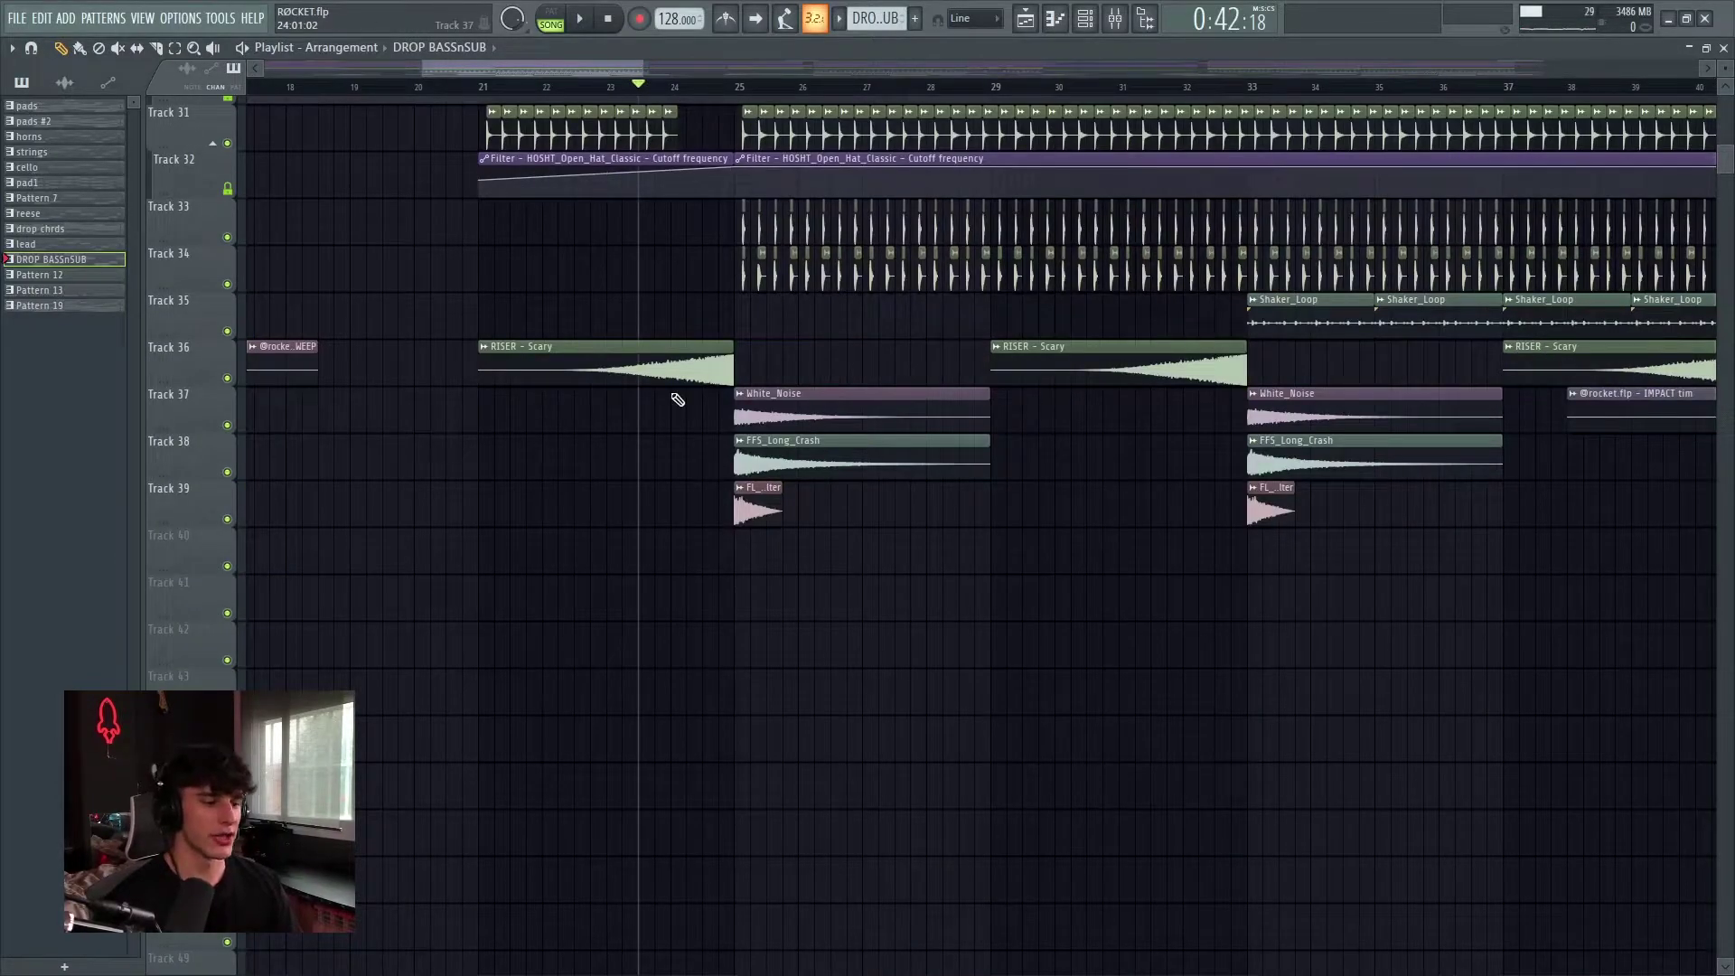
{"action": "right_click", "coordinate": [227, 378]}
{"action": "left_click", "coordinate": [226, 425]}
{"action": "left_click", "coordinate": [226, 471]}
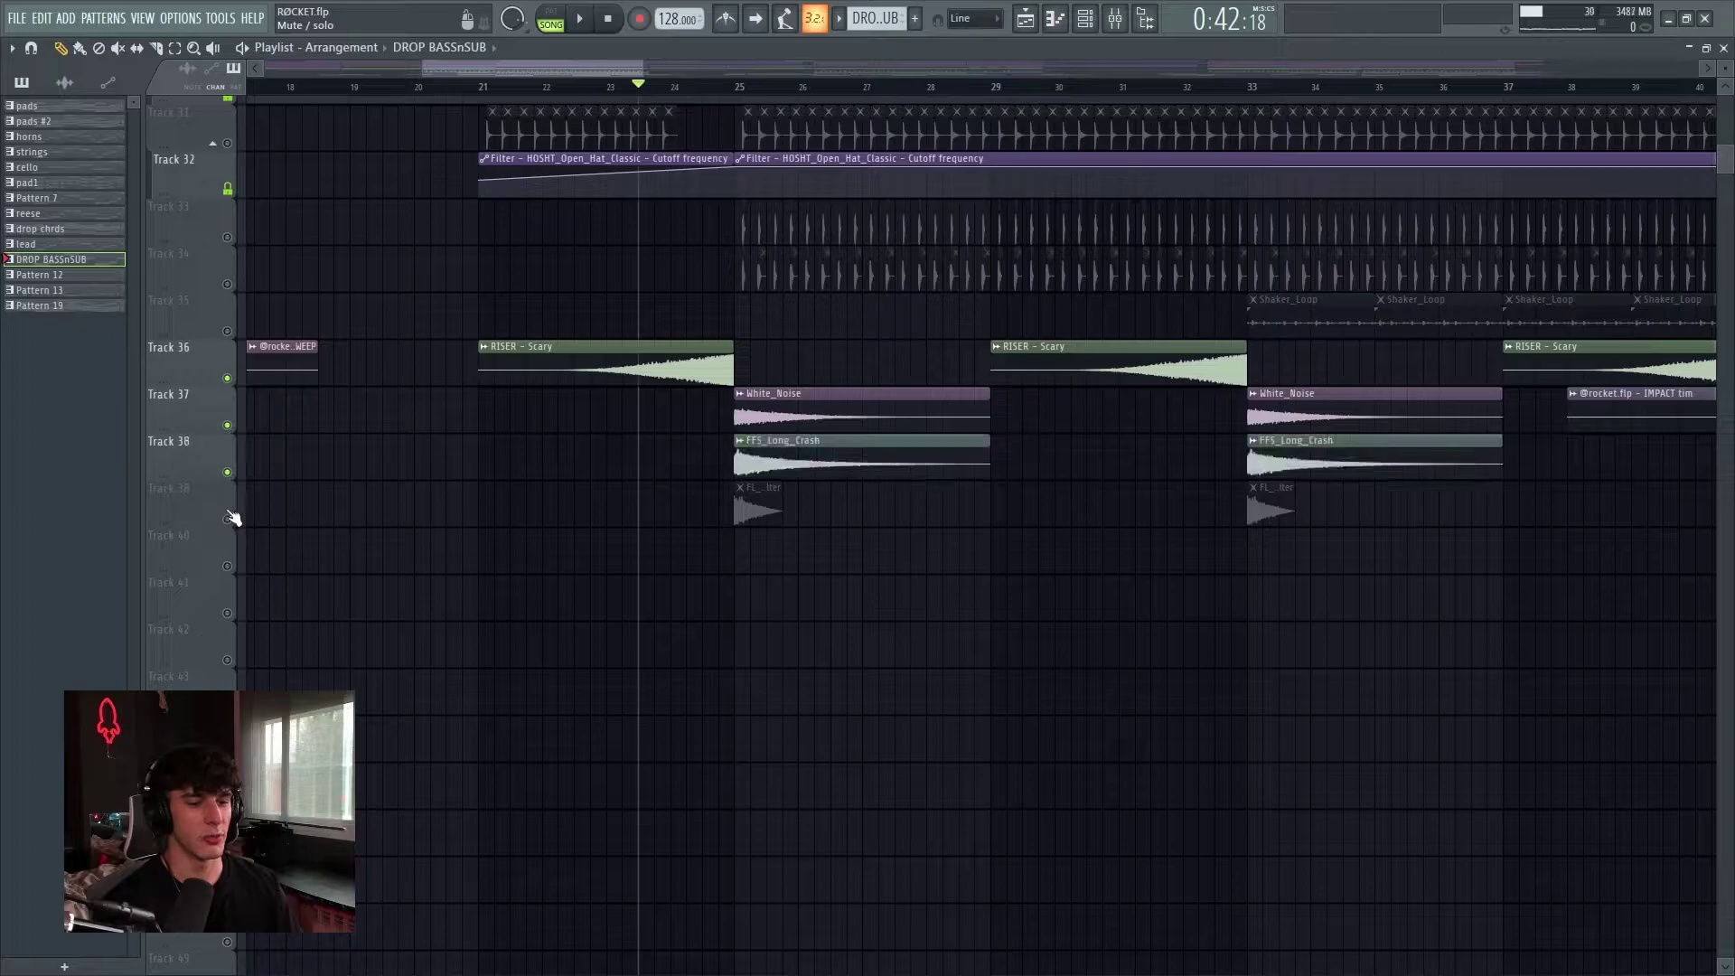
{"action": "left_click", "coordinate": [227, 518]}
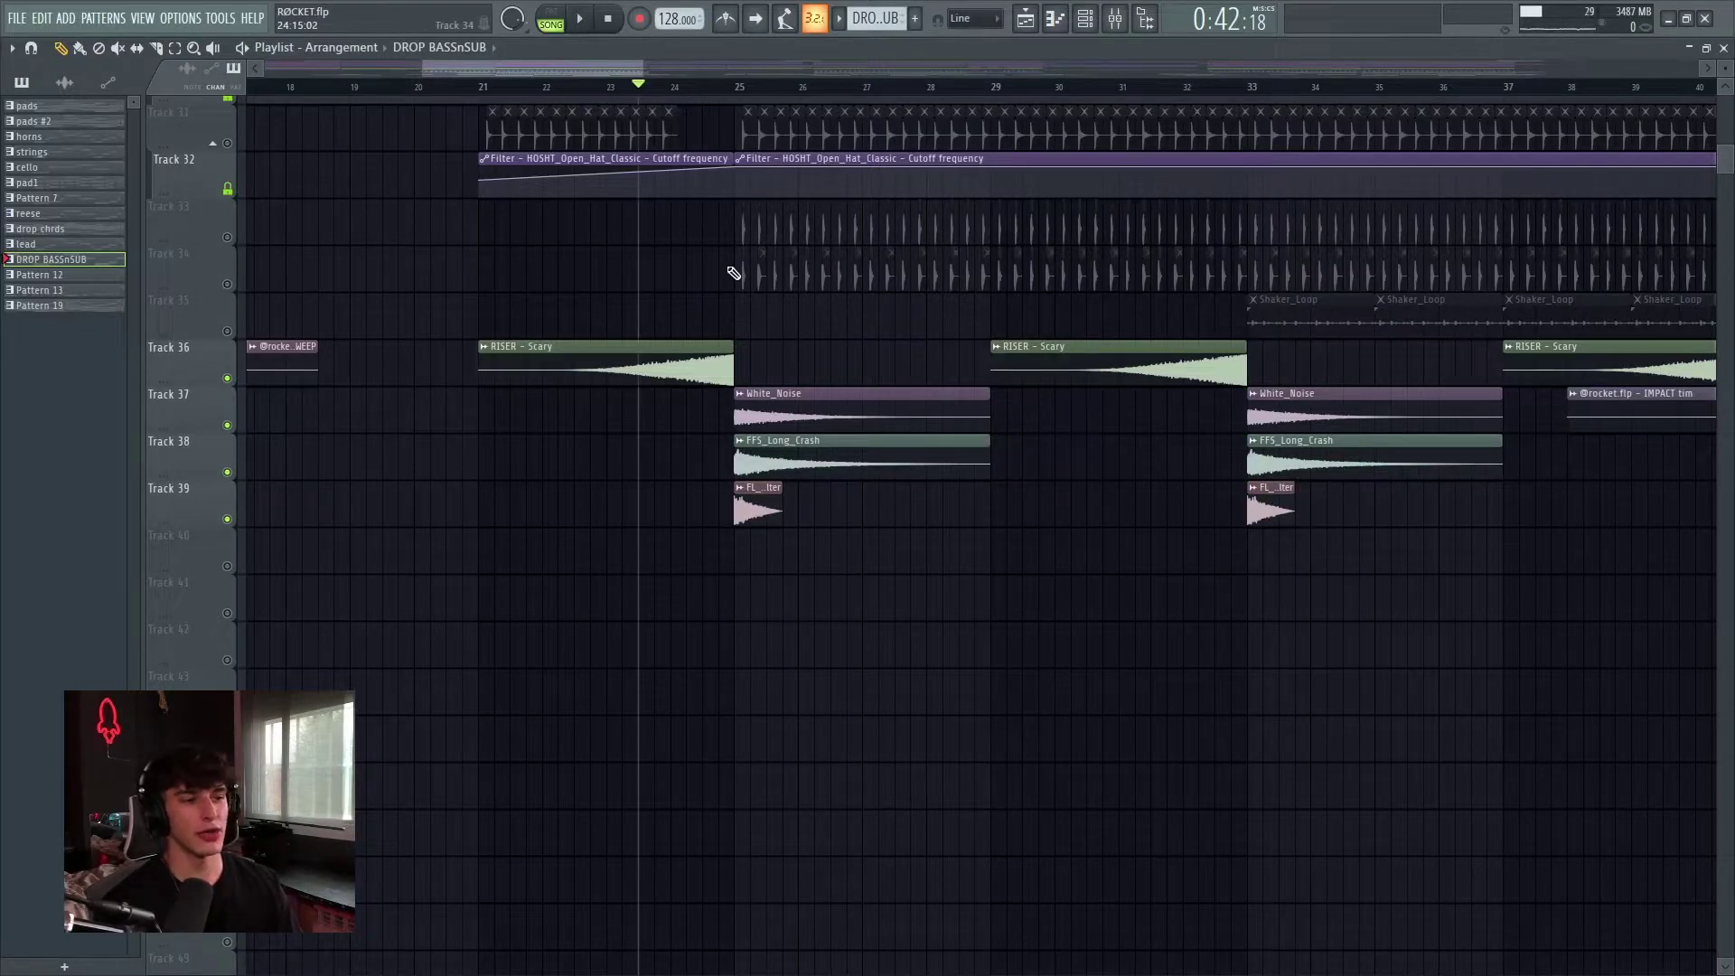
Open the M8H_Kit01_Downfilter mixer track's Kickstart 2 and play the soloed transition effects into the drop
{"action": "key", "text": "F9"}
{"action": "left_click", "coordinate": [1137, 687]}
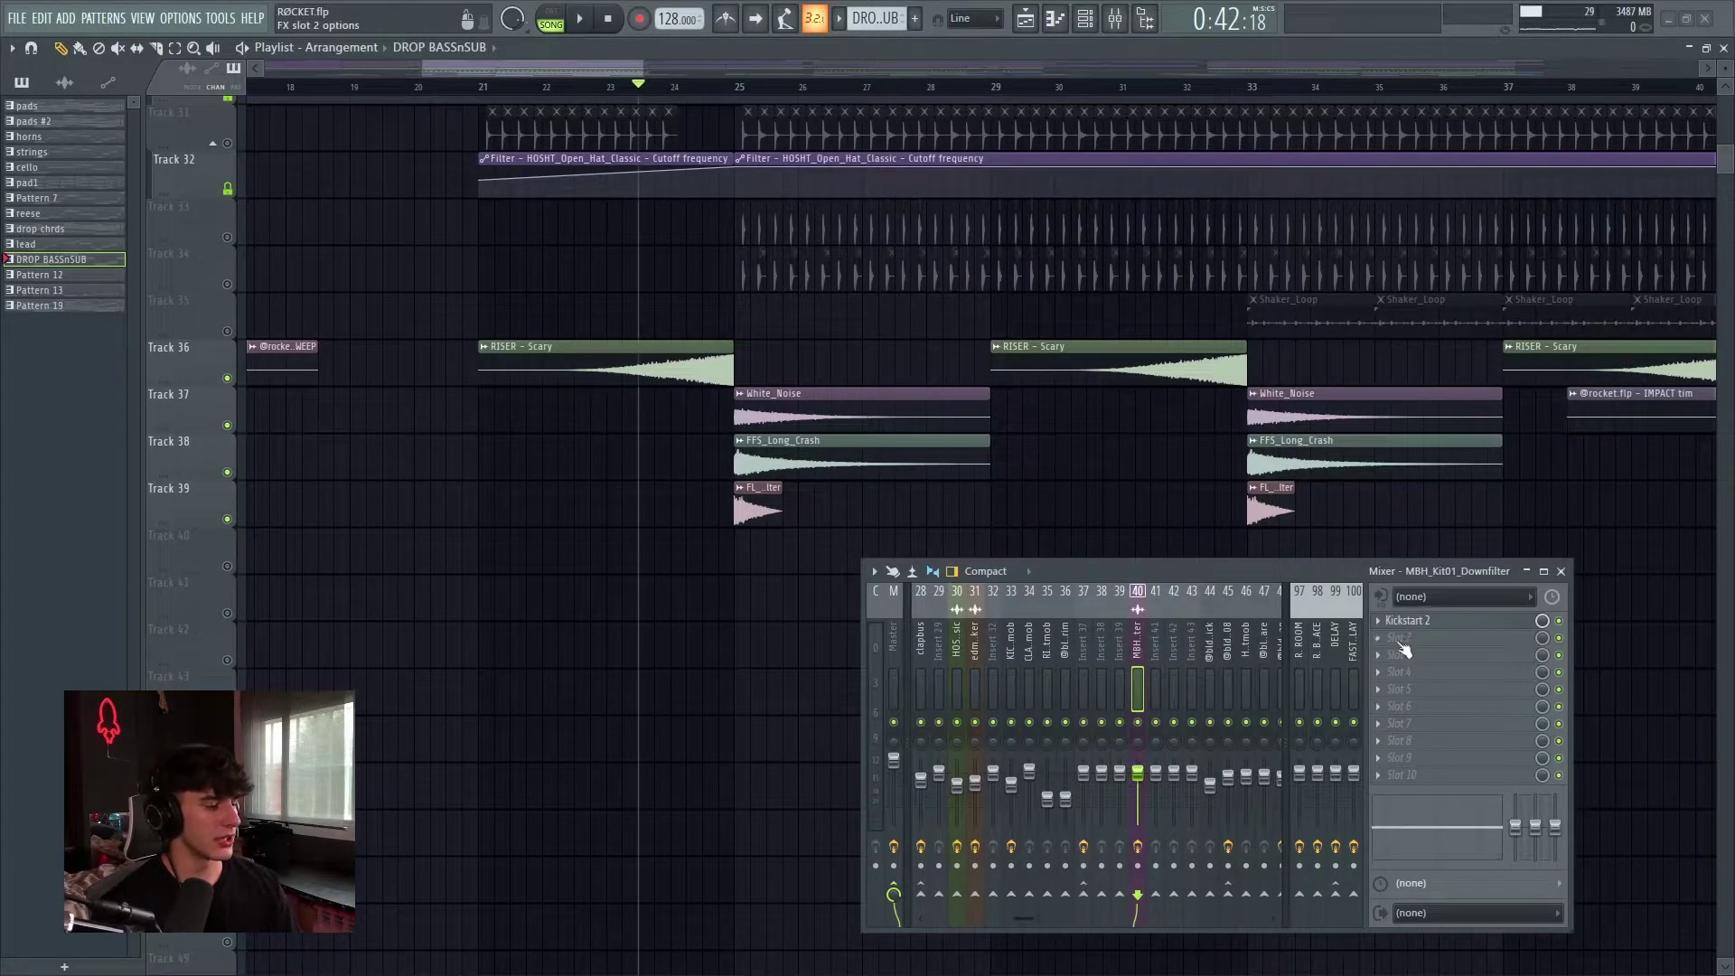
{"action": "left_click", "coordinate": [1408, 620]}
{"action": "key", "text": "space"}
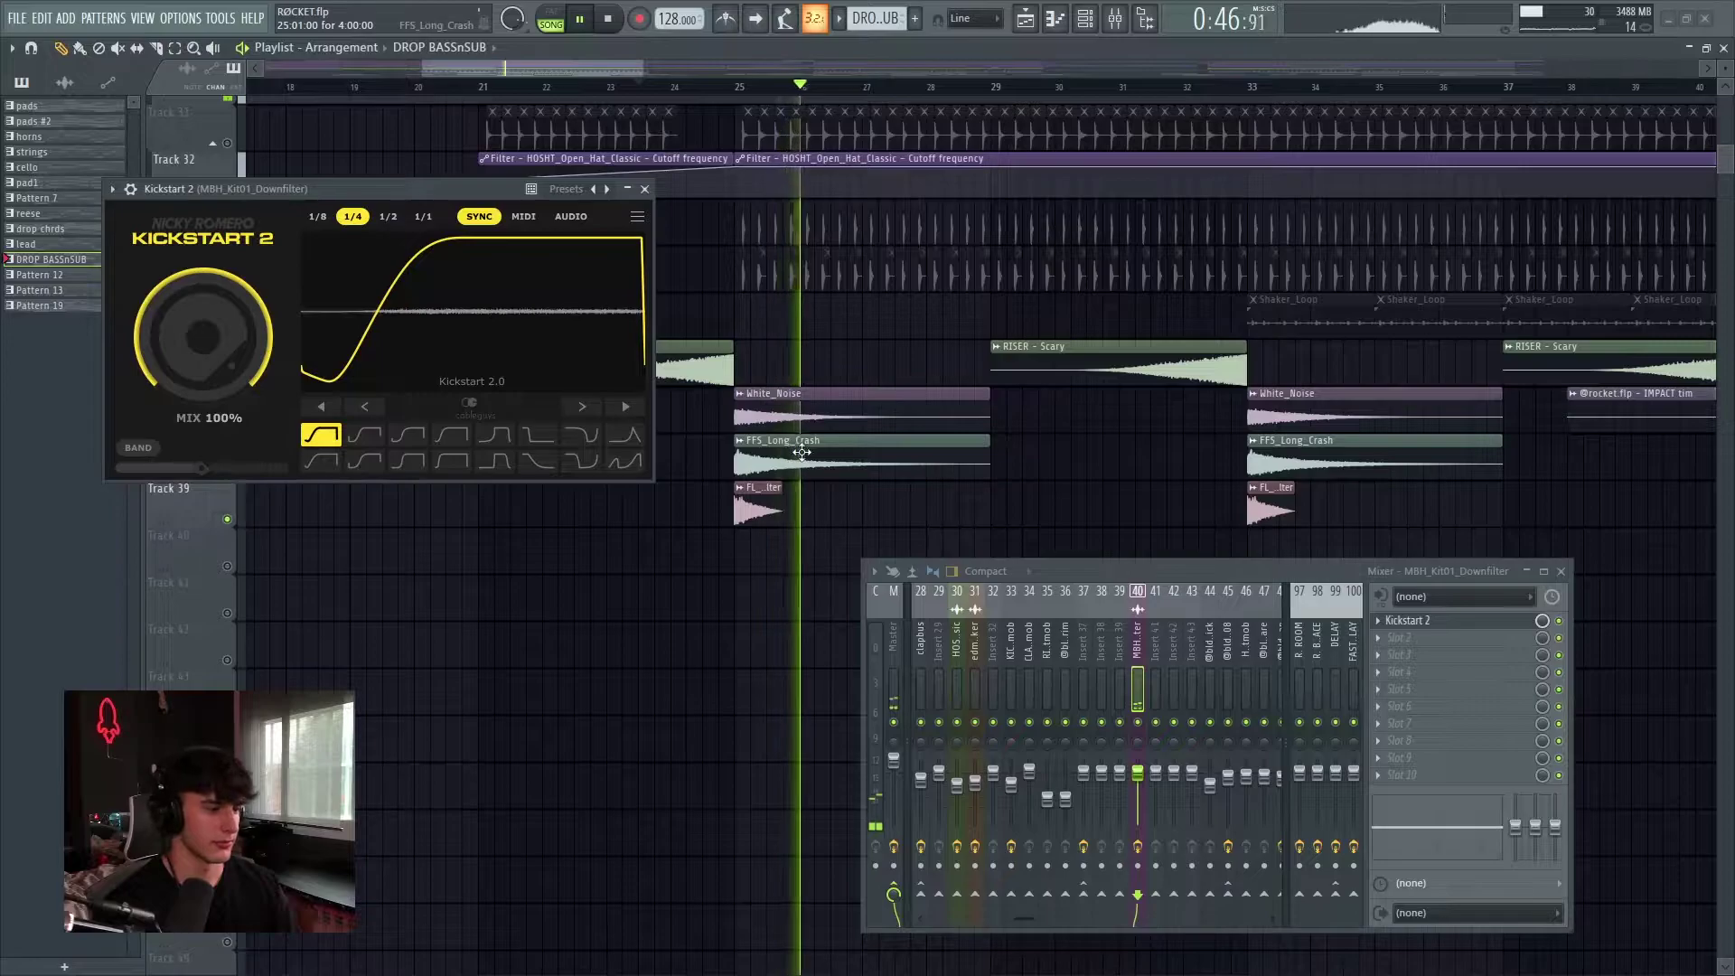
{"action": "key", "text": "space"}
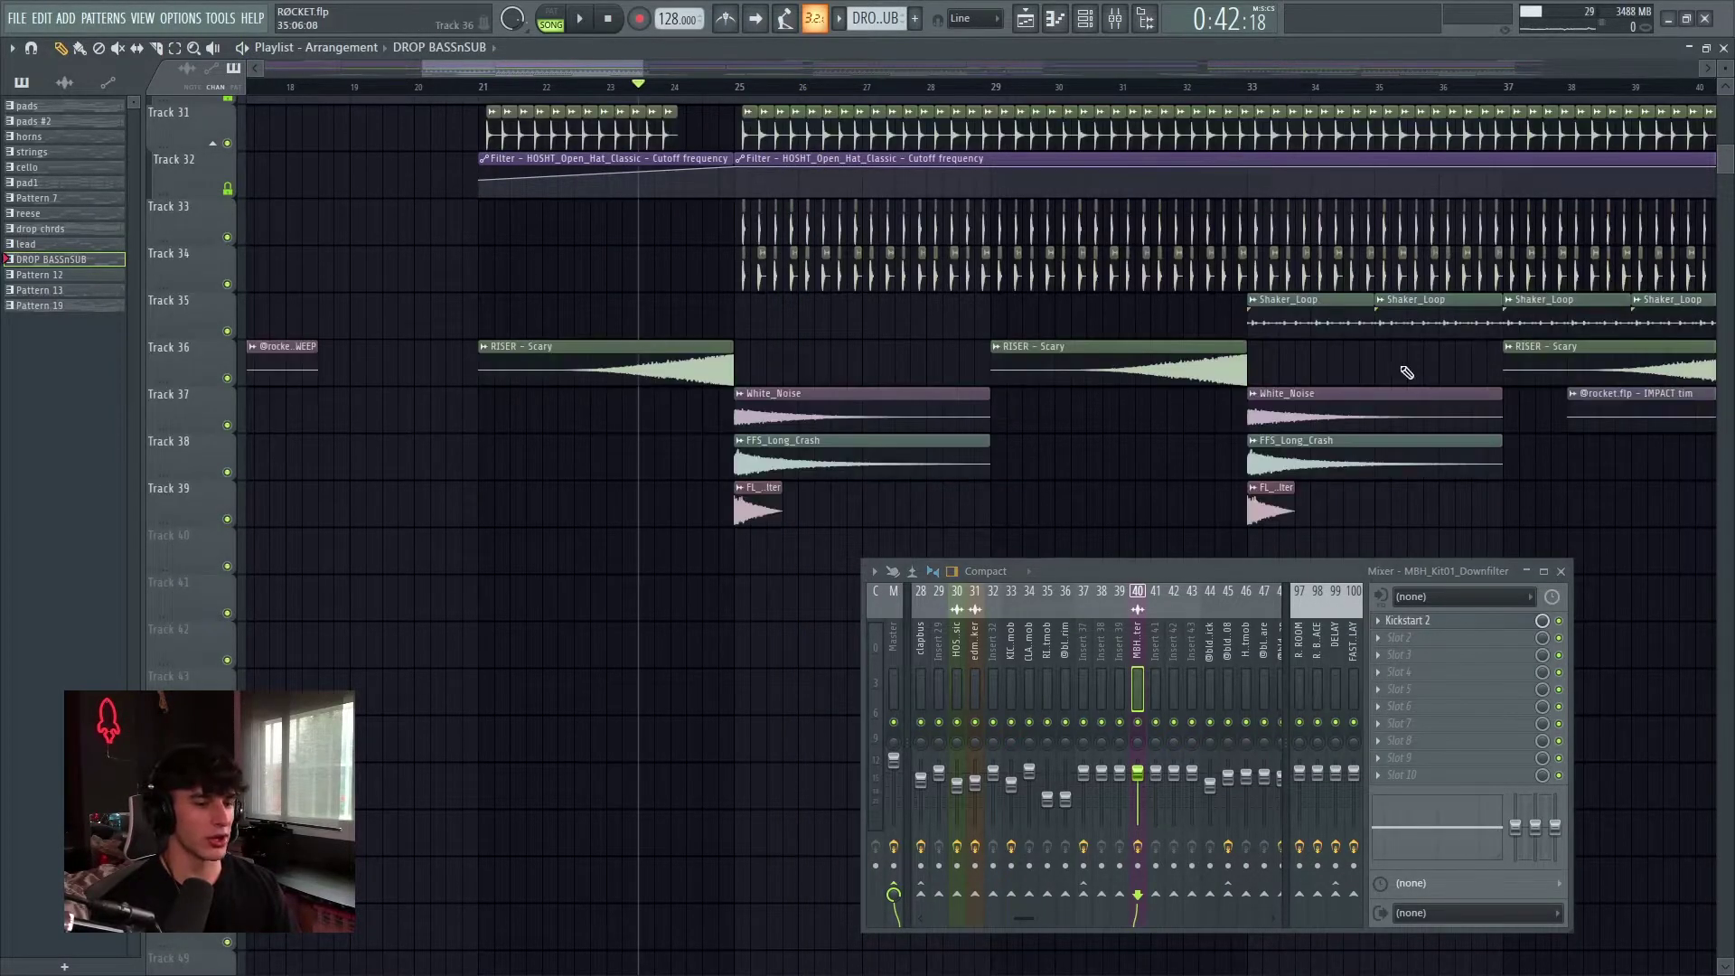
Play the soloed woosh on Track 36, and solo the impact on Track 37 to hear it separately
{"action": "scroll", "coordinate": [1394, 361], "scroll_direction": "down", "scroll_amount": 3}
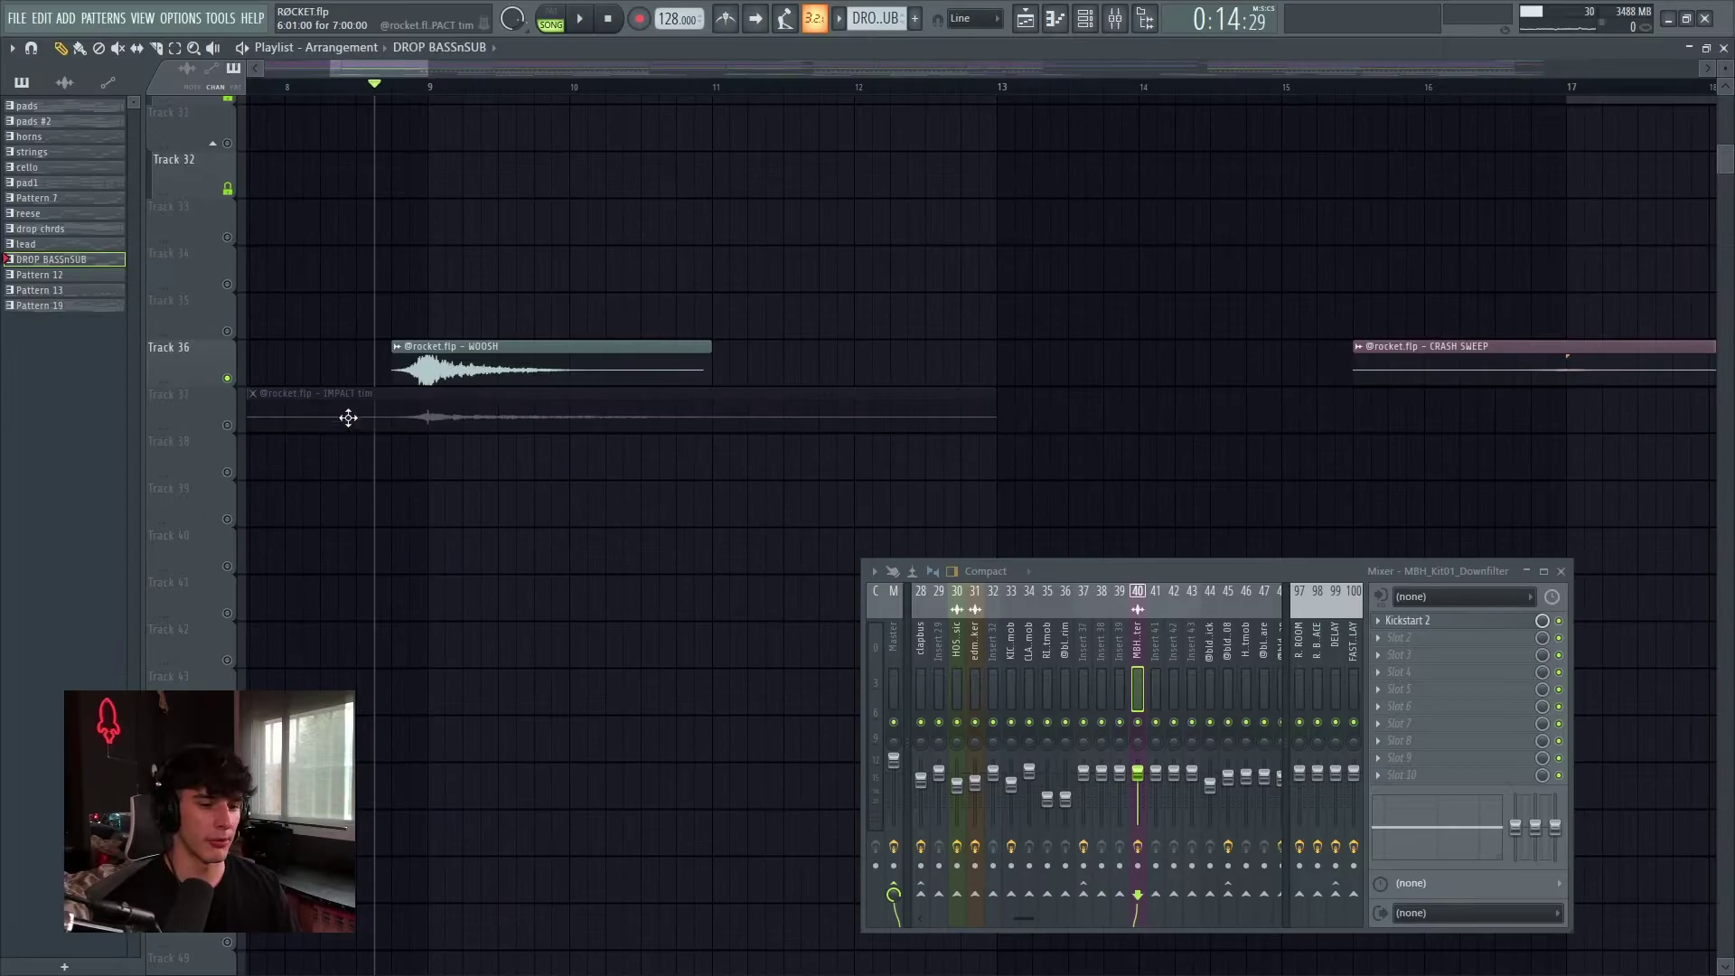
{"action": "key", "text": "space"}
{"action": "key", "text": "space"}
{"action": "right_click", "coordinate": [227, 424]}
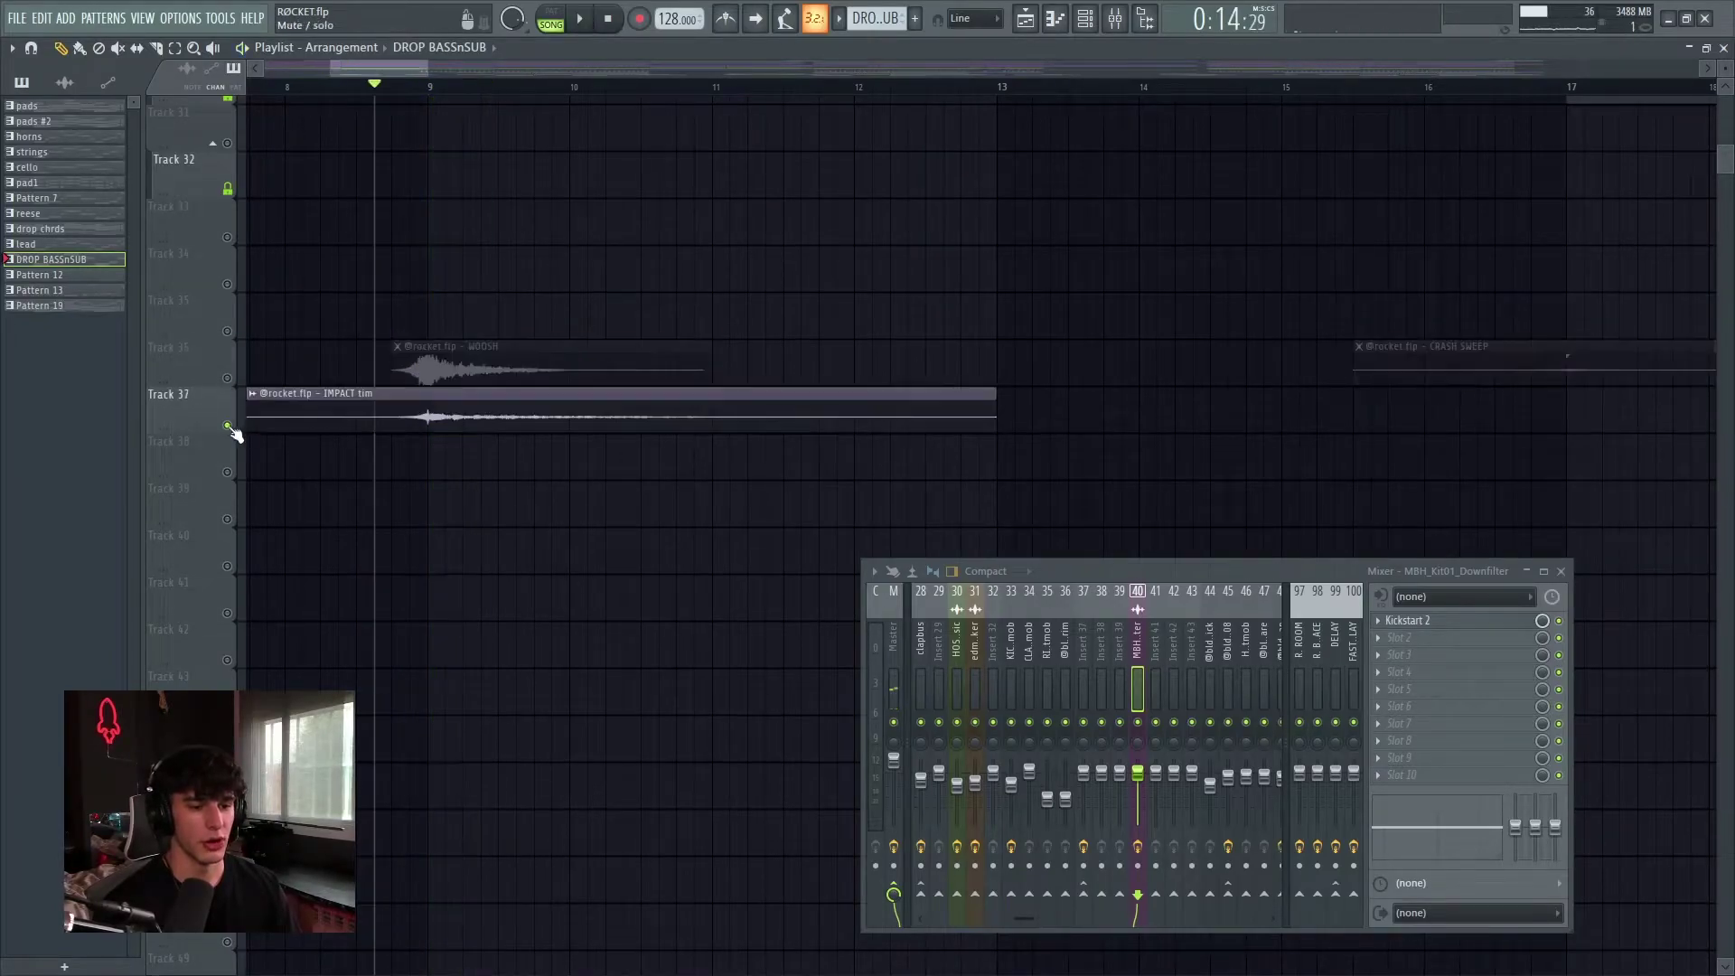
{"action": "key", "text": "space"}
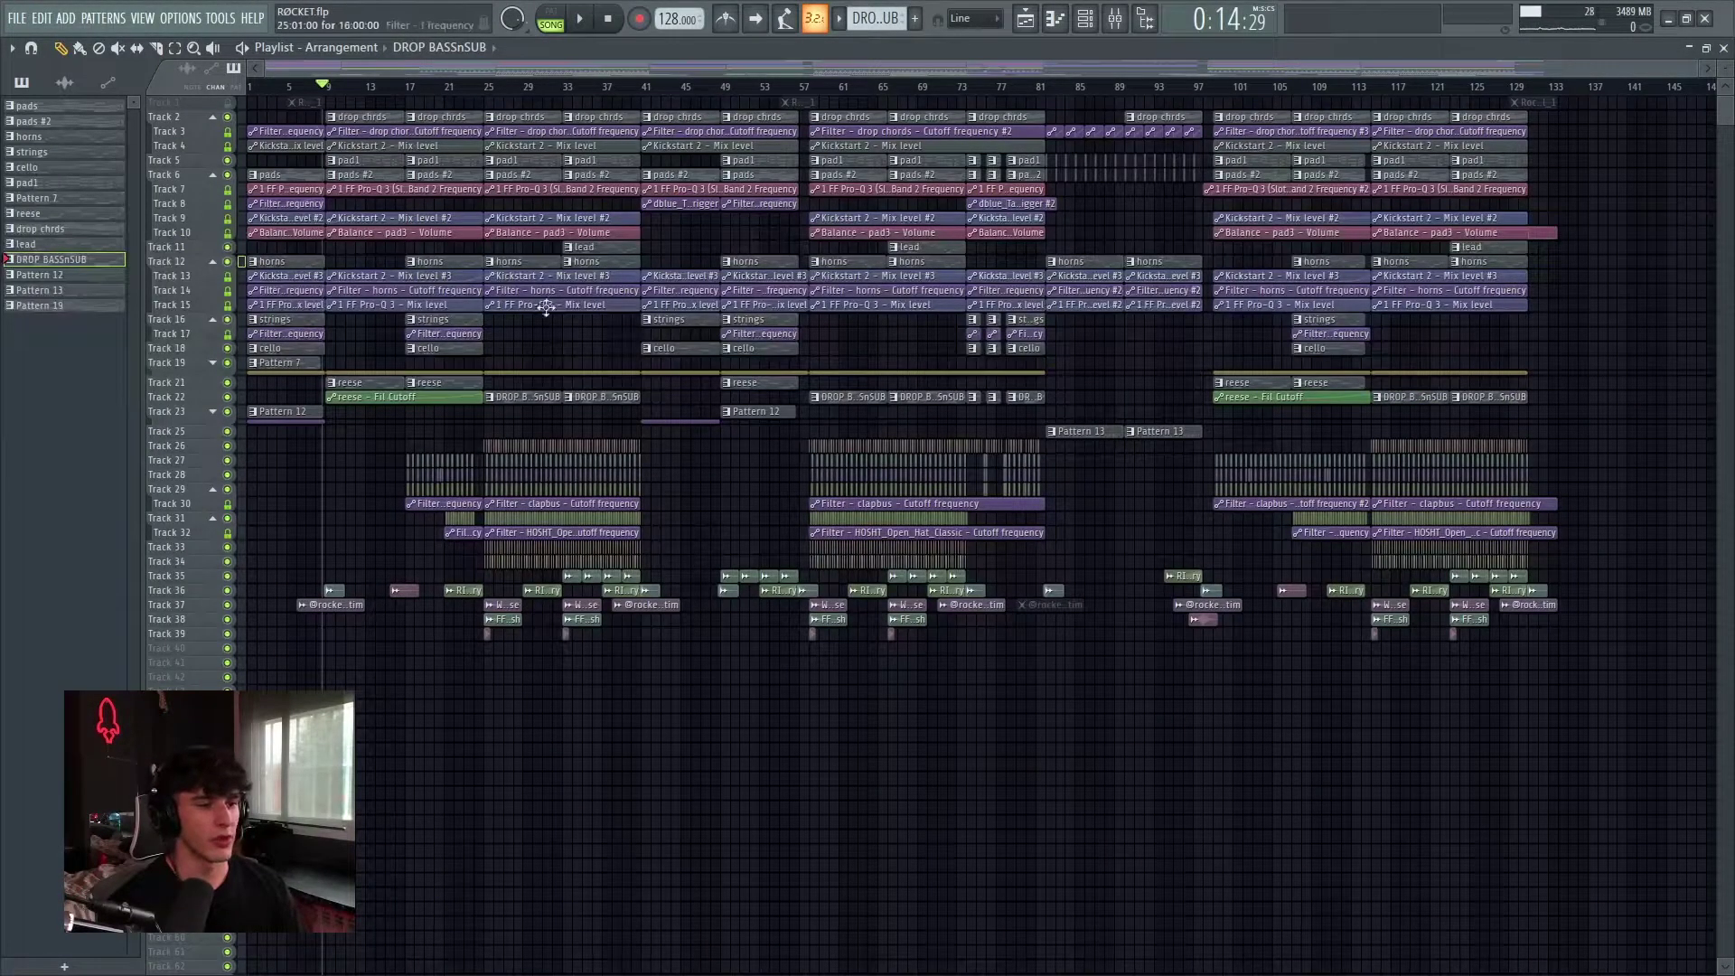
Survey the full arrangement's intro, drops, breakdowns and ending, placing the playhead at bar 129
{"action": "left_click_drag", "start_coordinate": [485, 676], "coordinate": [639, 91]}
{"action": "left_click", "coordinate": [824, 619]}
{"action": "left_click_drag", "start_coordinate": [811, 657], "coordinate": [1041, 83]}
{"action": "left_click_drag", "start_coordinate": [316, 437], "coordinate": [227, 83]}
{"action": "left_click_drag", "start_coordinate": [1583, 252], "coordinate": [1534, 126]}
{"action": "left_click", "coordinate": [1510, 85]}
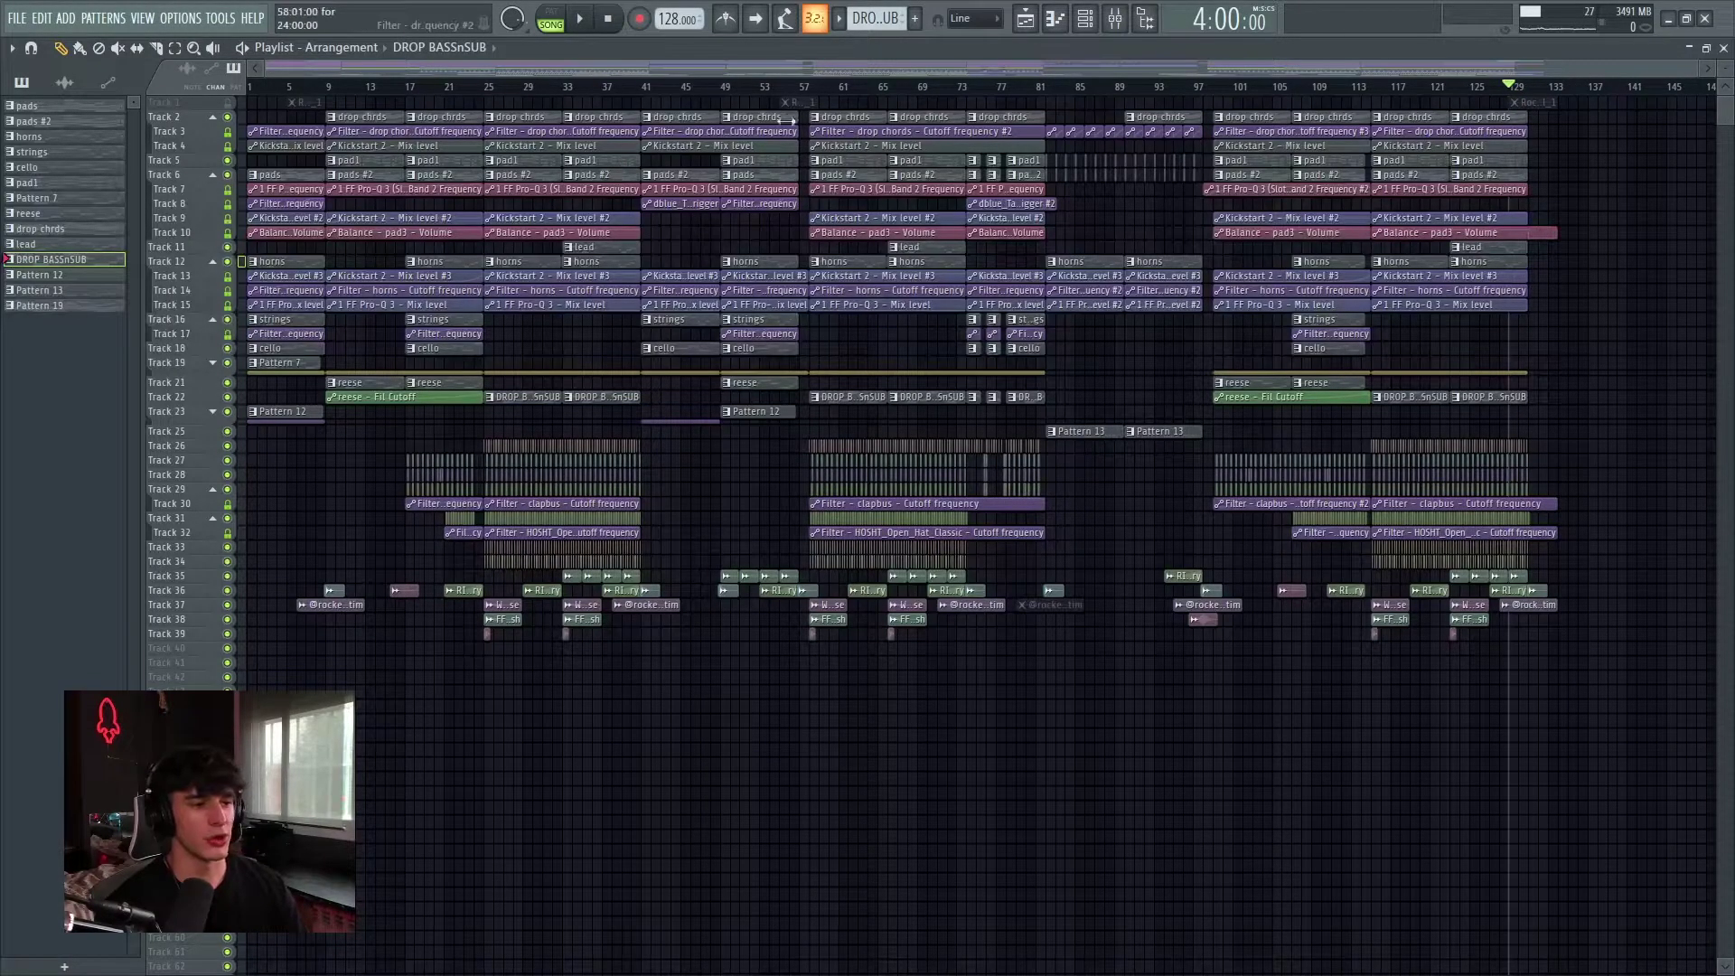
{"action": "left_click_drag", "start_coordinate": [697, 476], "coordinate": [805, 105]}
{"action": "left_click_drag", "start_coordinate": [1148, 495], "coordinate": [1193, 117]}
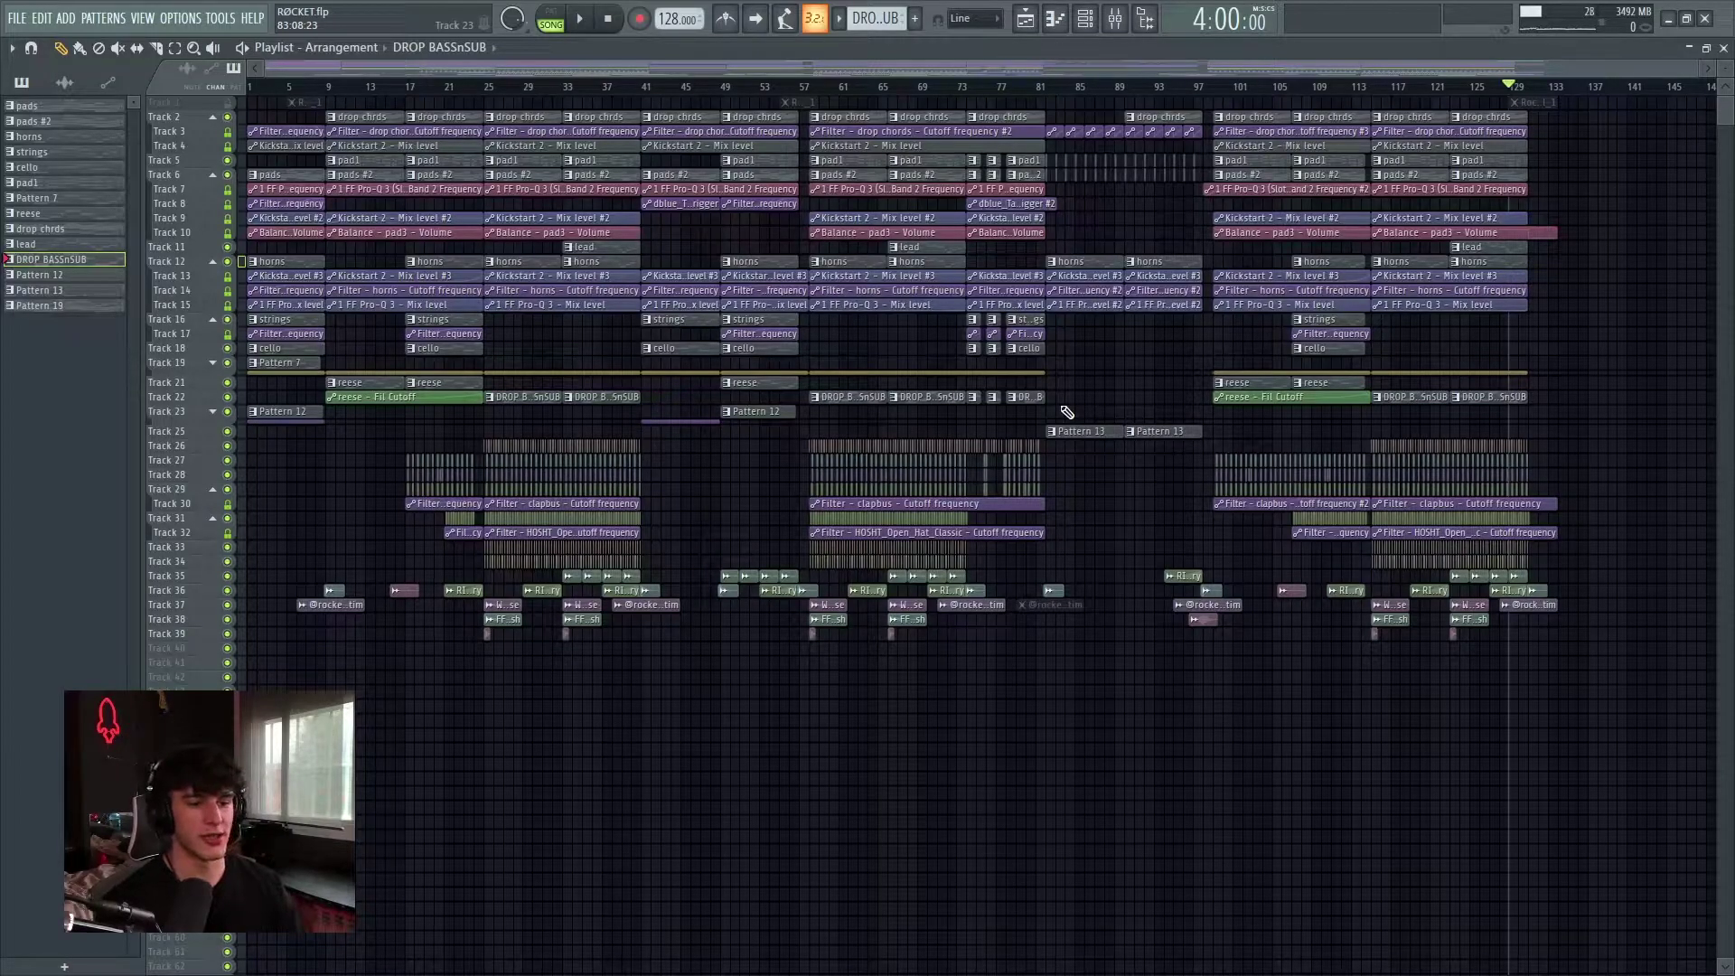
Play the song's intro from the start of the arrangement with all tracks active
{"action": "scroll", "coordinate": [307, 236], "scroll_direction": "up", "scroll_amount": 3}
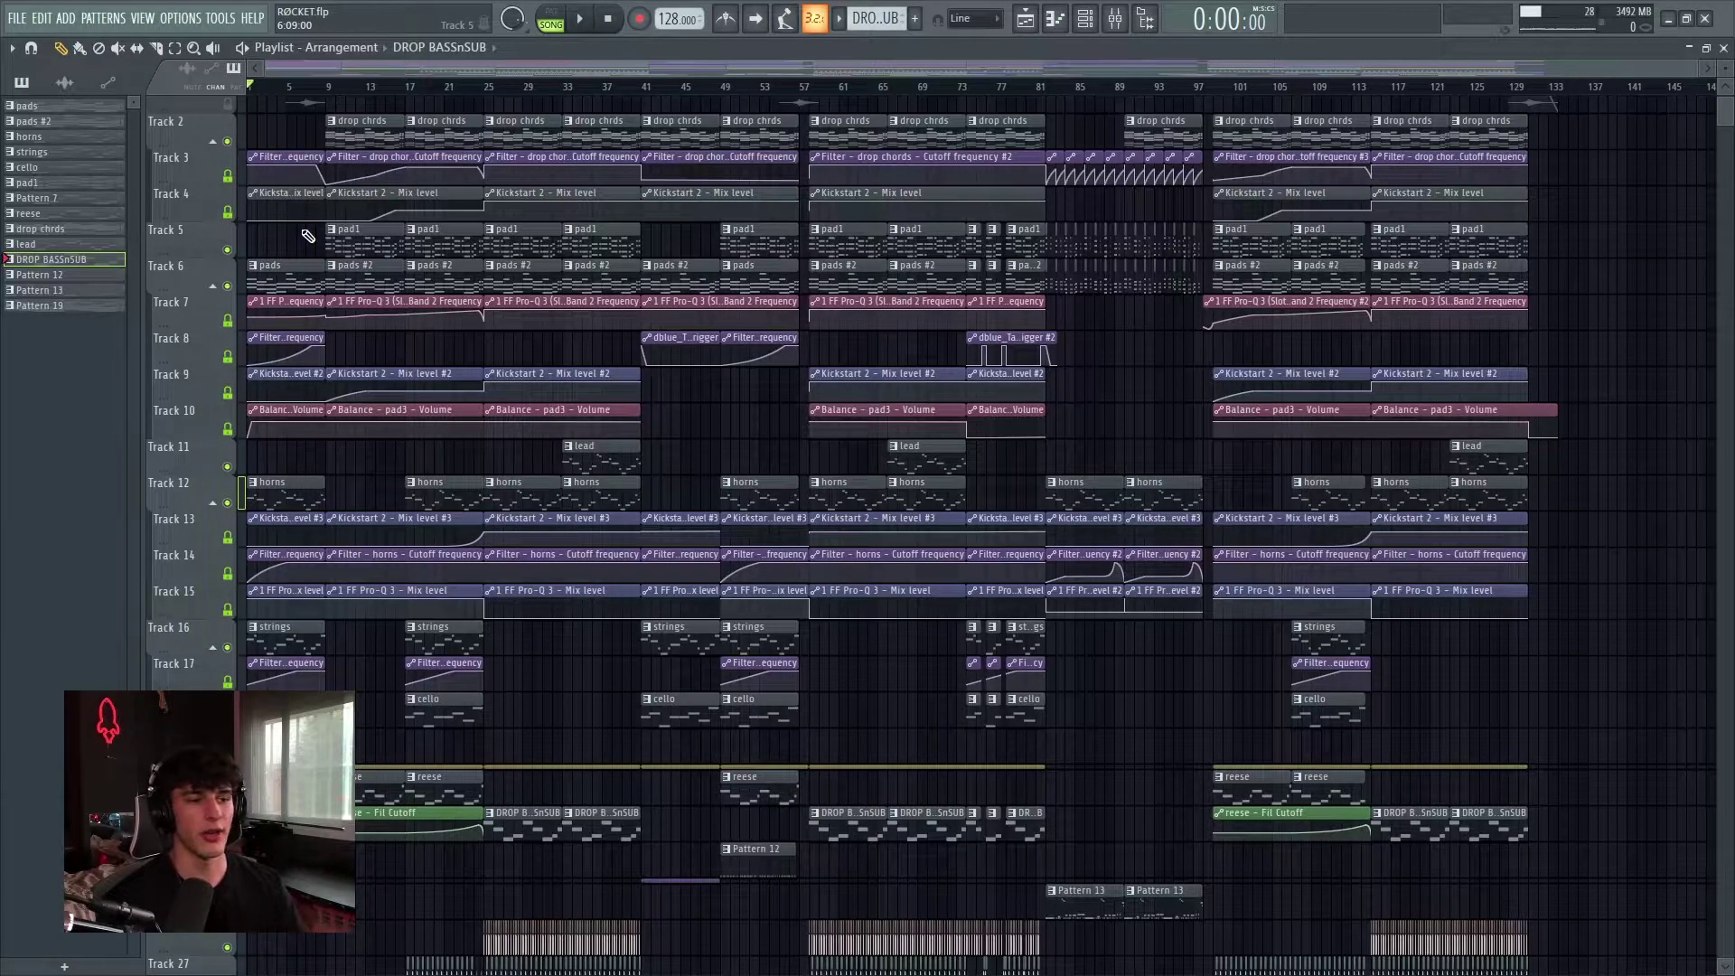
{"action": "scroll", "coordinate": [141, 268], "scroll_direction": "up", "scroll_amount": 5}
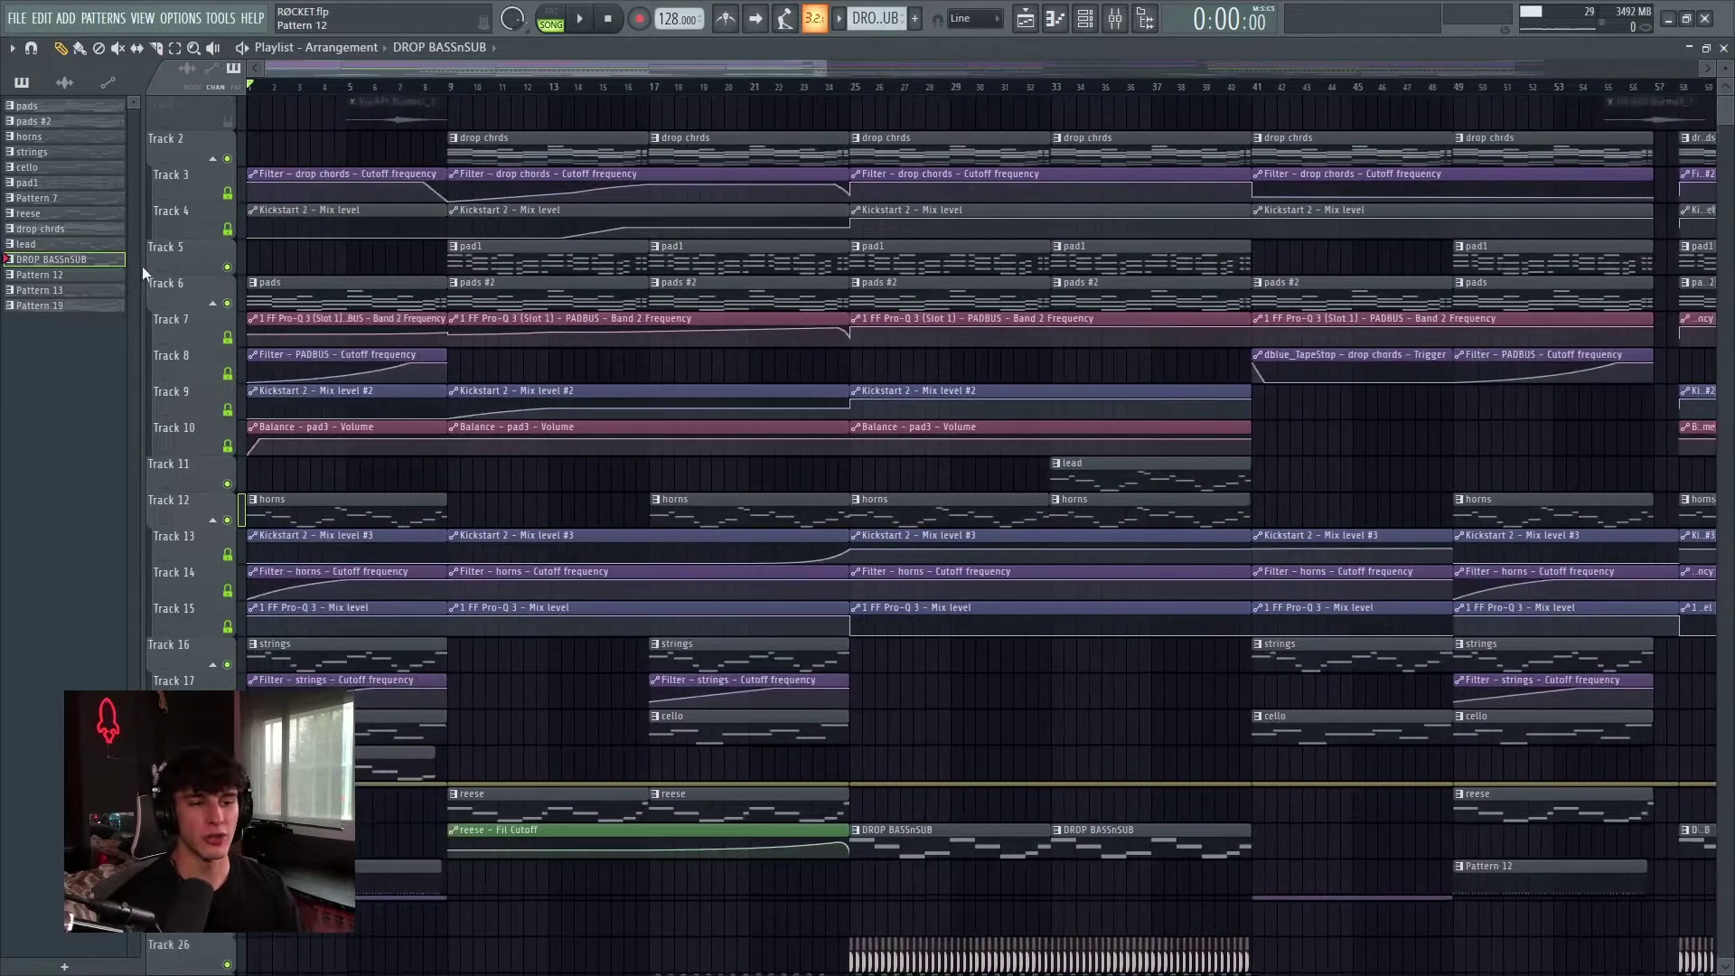
{"action": "key", "text": "space"}
{"action": "scroll", "coordinate": [178, 275], "scroll_direction": "down", "scroll_amount": 1}
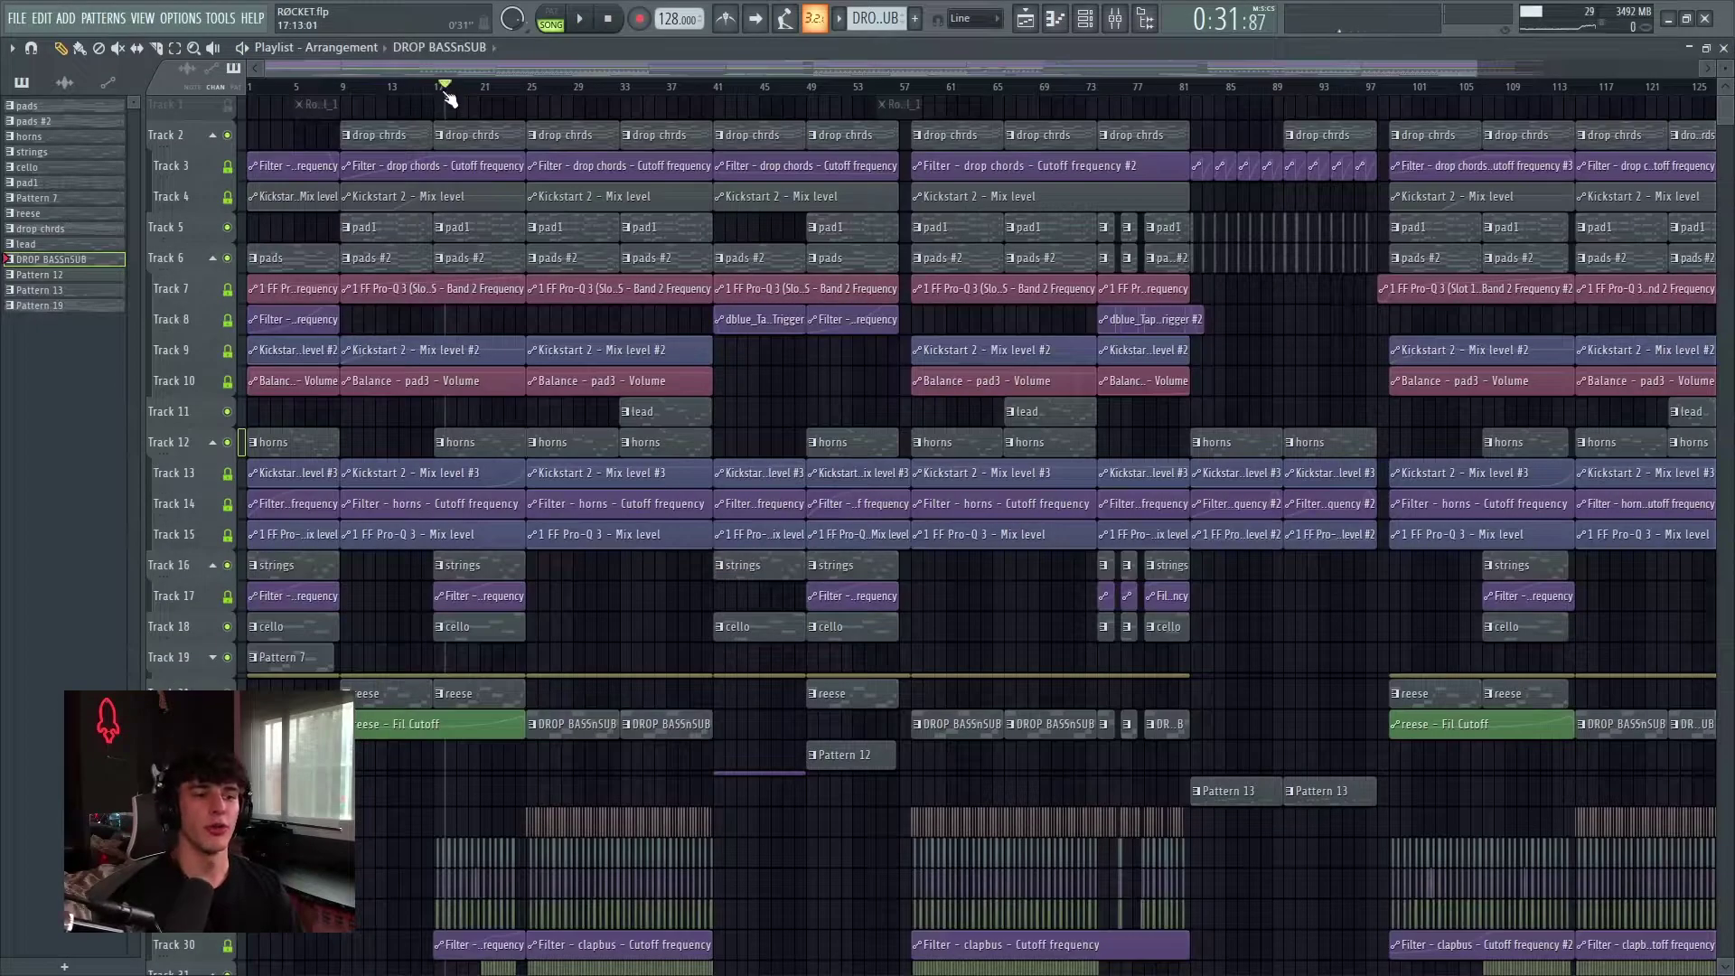
Play the buildup from bar 17 with only Tracks 27 to 29 soloed, adding the open hats on Track 31
{"action": "scroll", "coordinate": [475, 254], "scroll_direction": "up", "scroll_amount": 6}
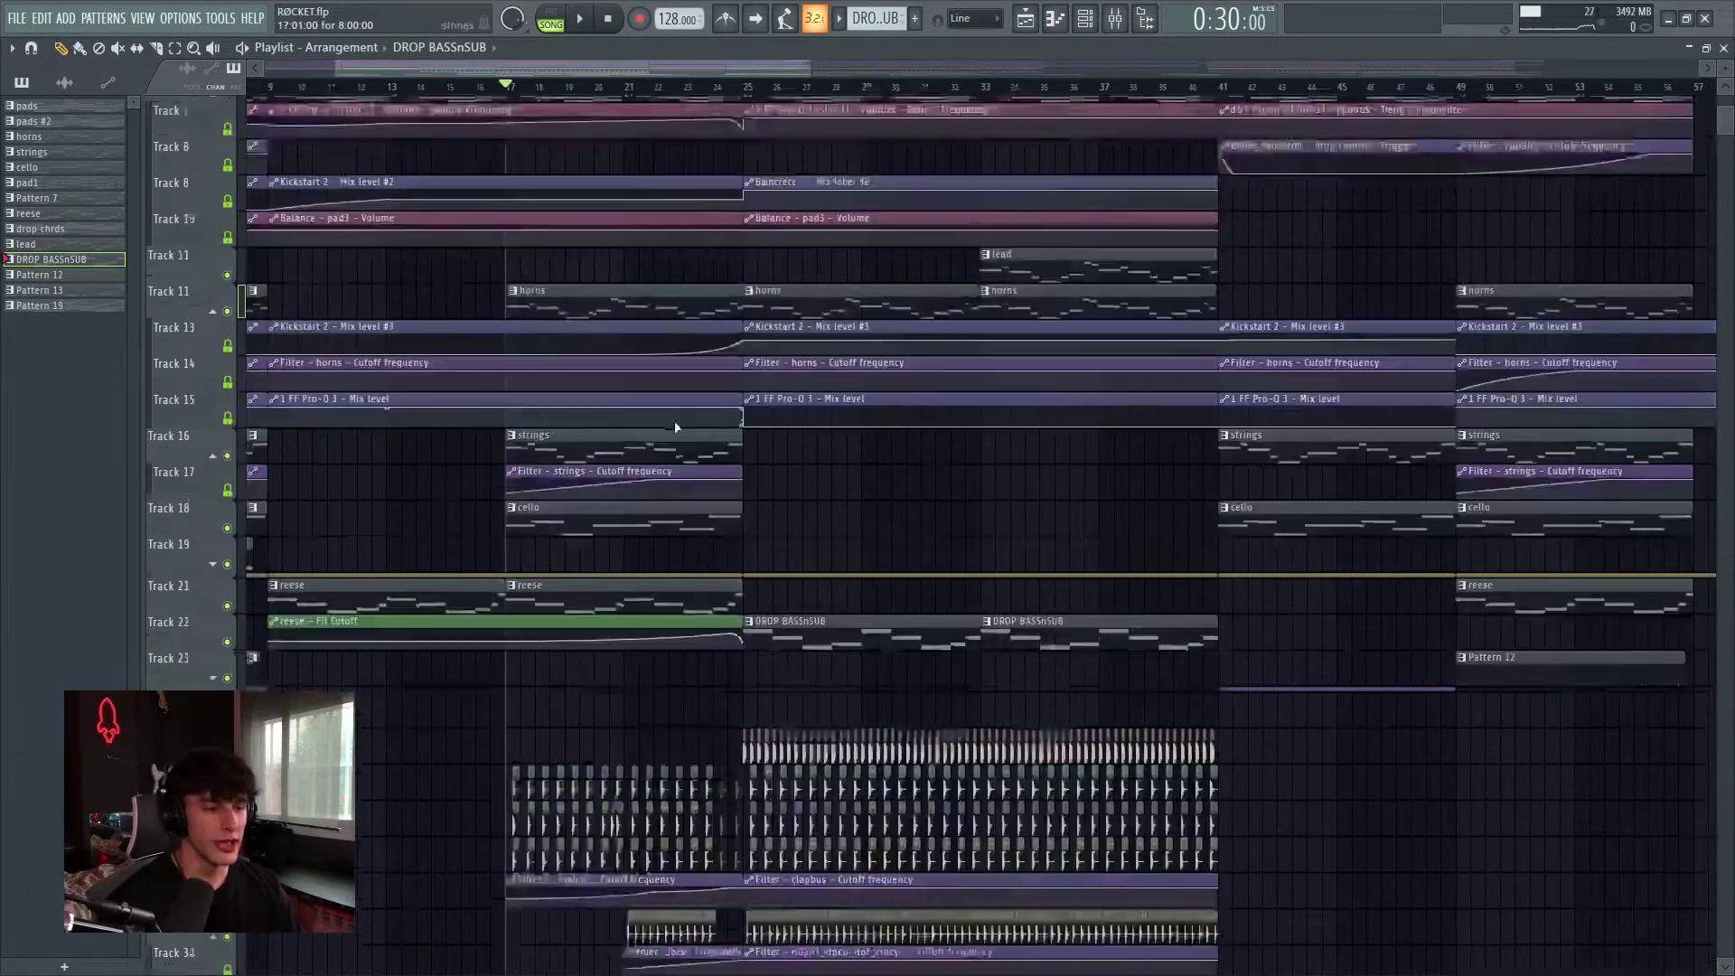
{"action": "scroll", "coordinate": [658, 428], "scroll_direction": "down", "scroll_amount": 1}
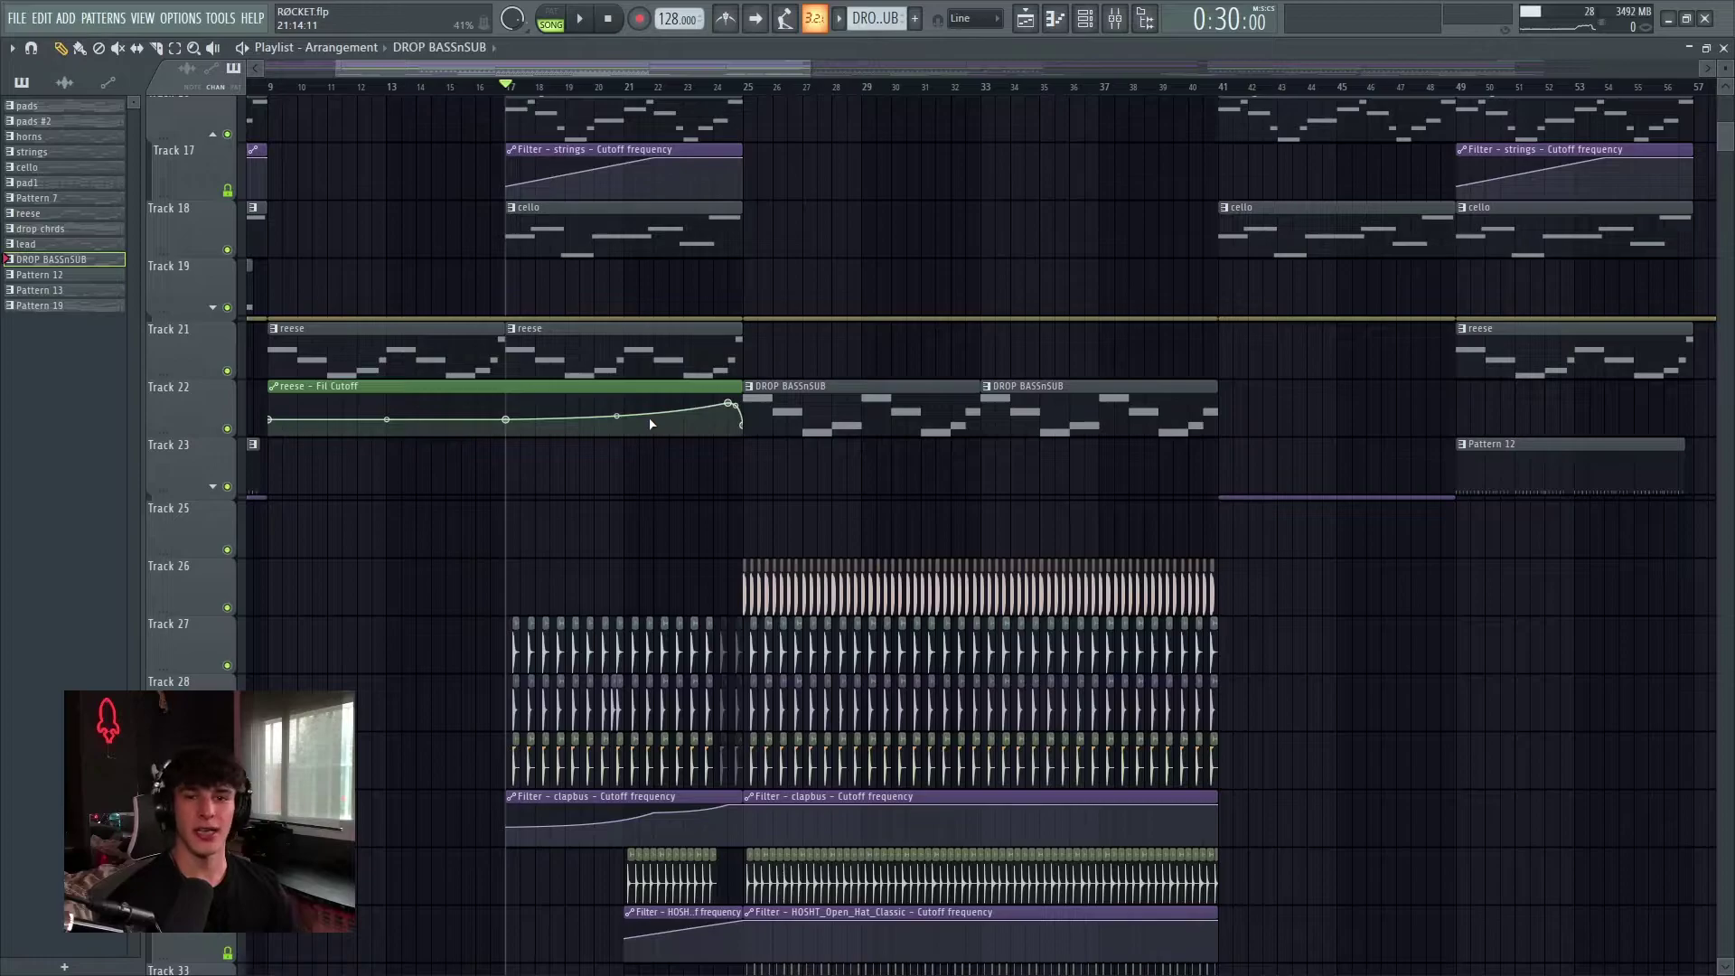
{"action": "scroll", "coordinate": [651, 423], "scroll_direction": "down", "scroll_amount": 2}
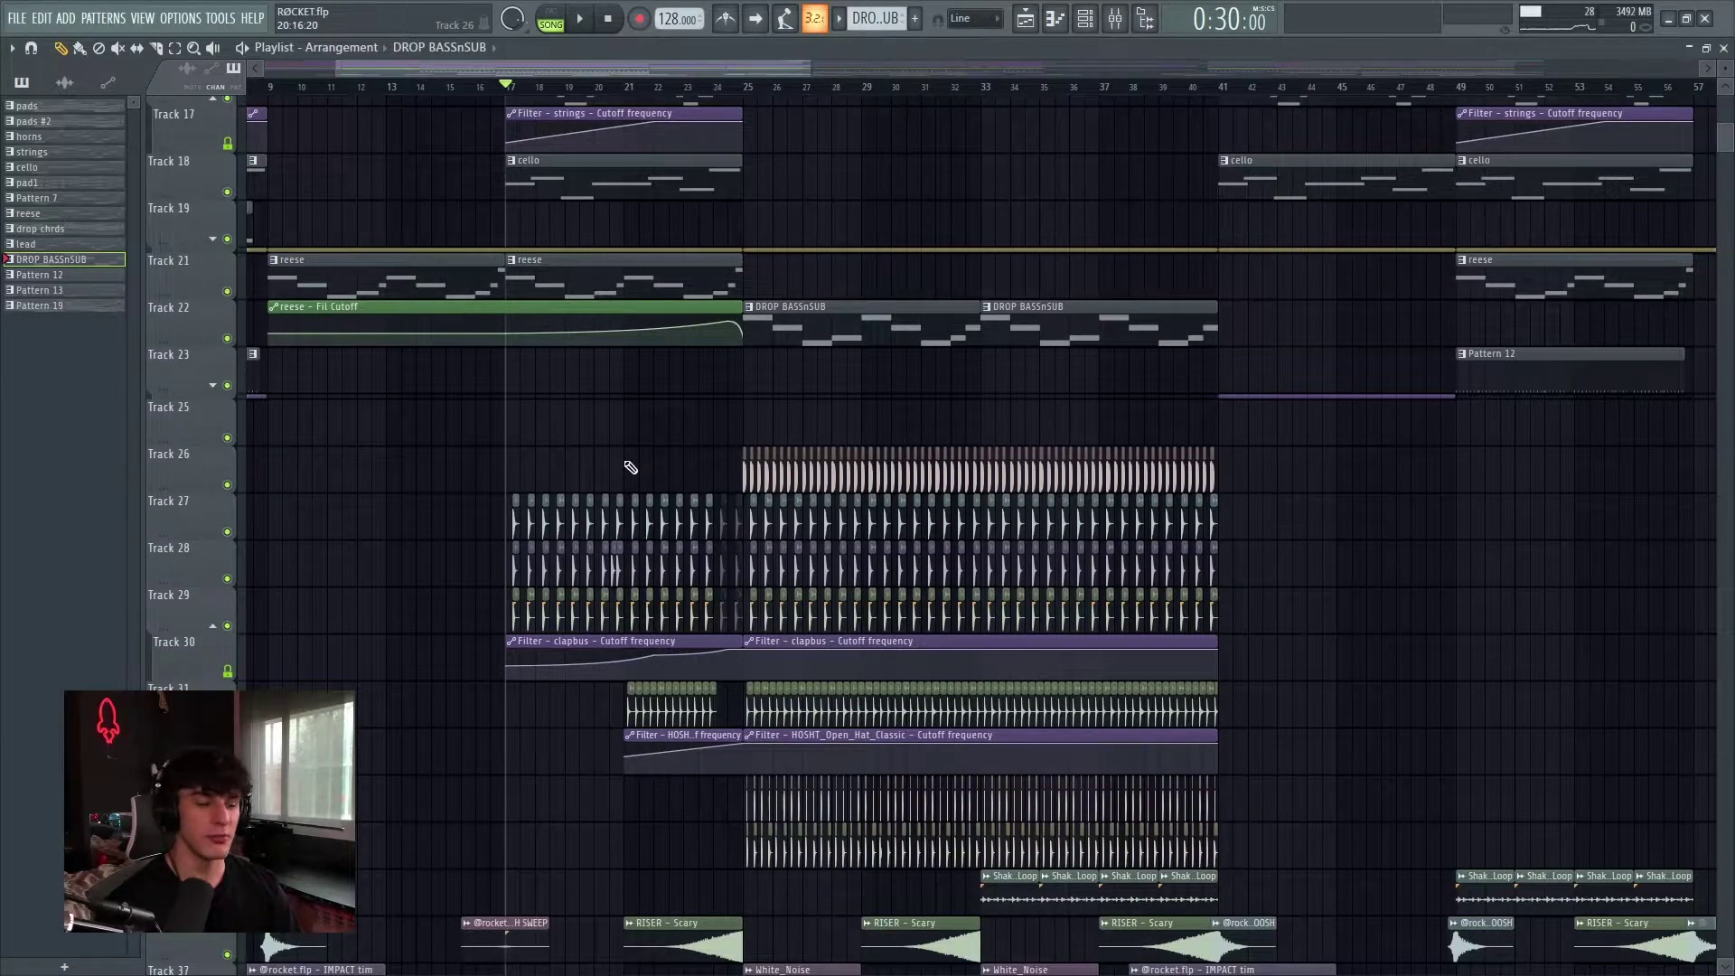
{"action": "scroll", "coordinate": [632, 470], "scroll_direction": "down", "scroll_amount": 1}
{"action": "scroll", "coordinate": [592, 406], "scroll_direction": "up", "scroll_amount": 3}
{"action": "key", "text": "space"}
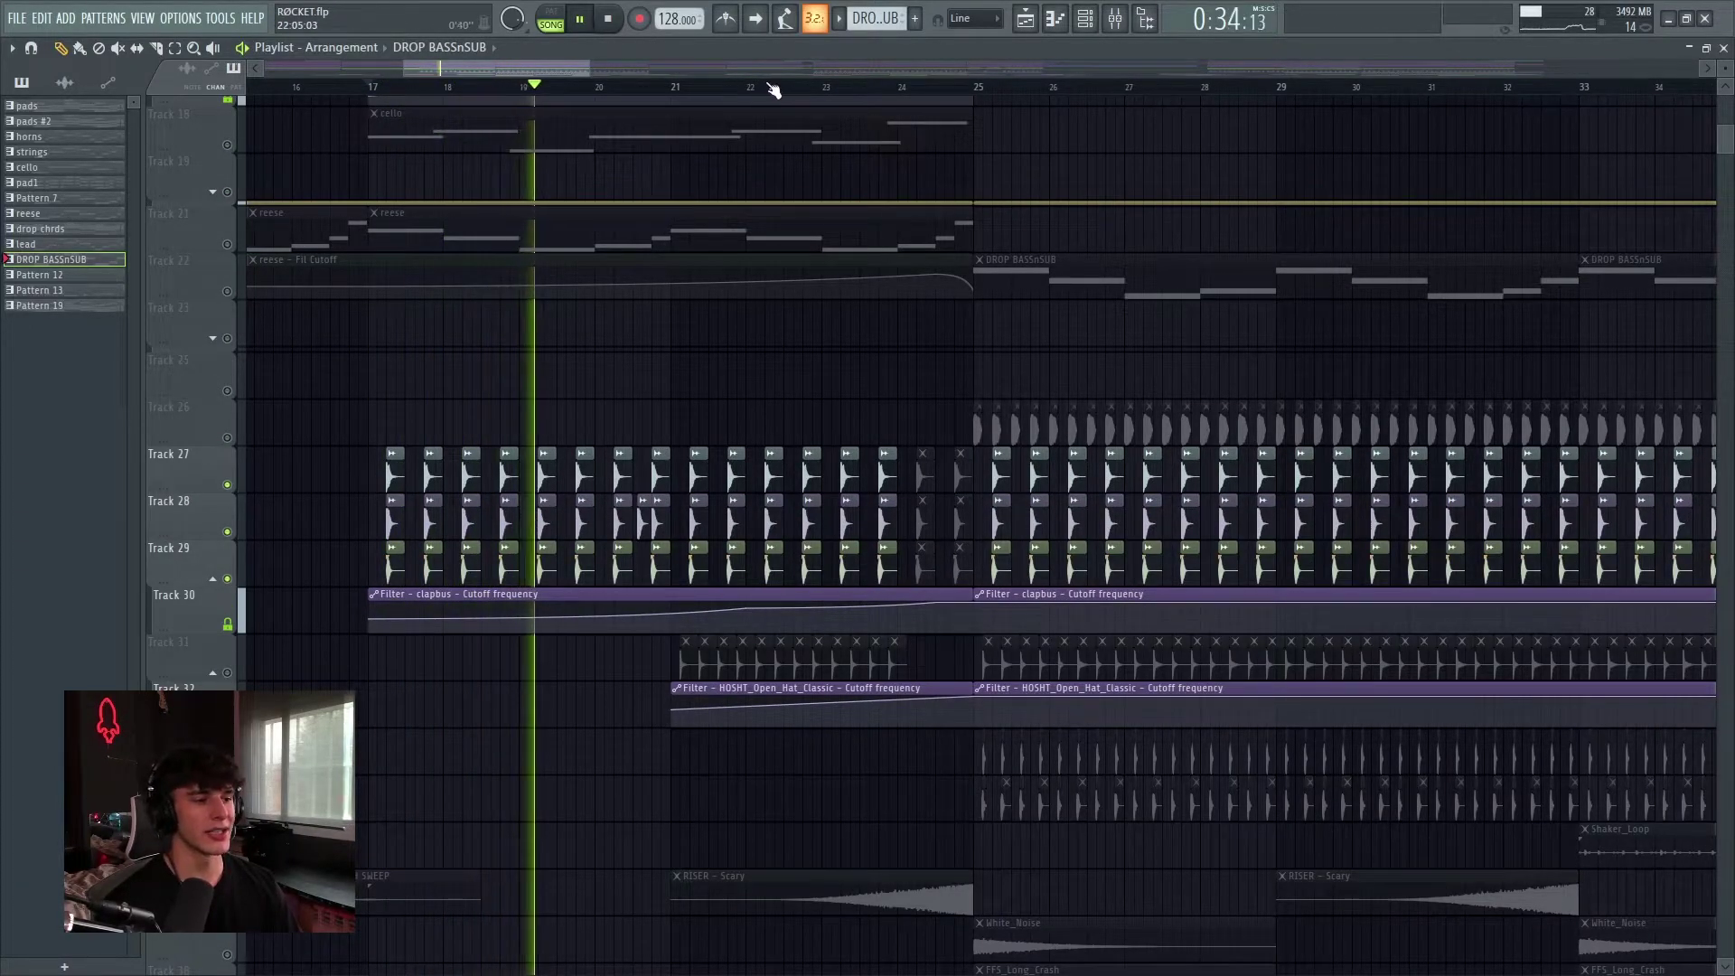
{"action": "left_click", "coordinate": [814, 86]}
{"action": "left_click", "coordinate": [227, 673]}
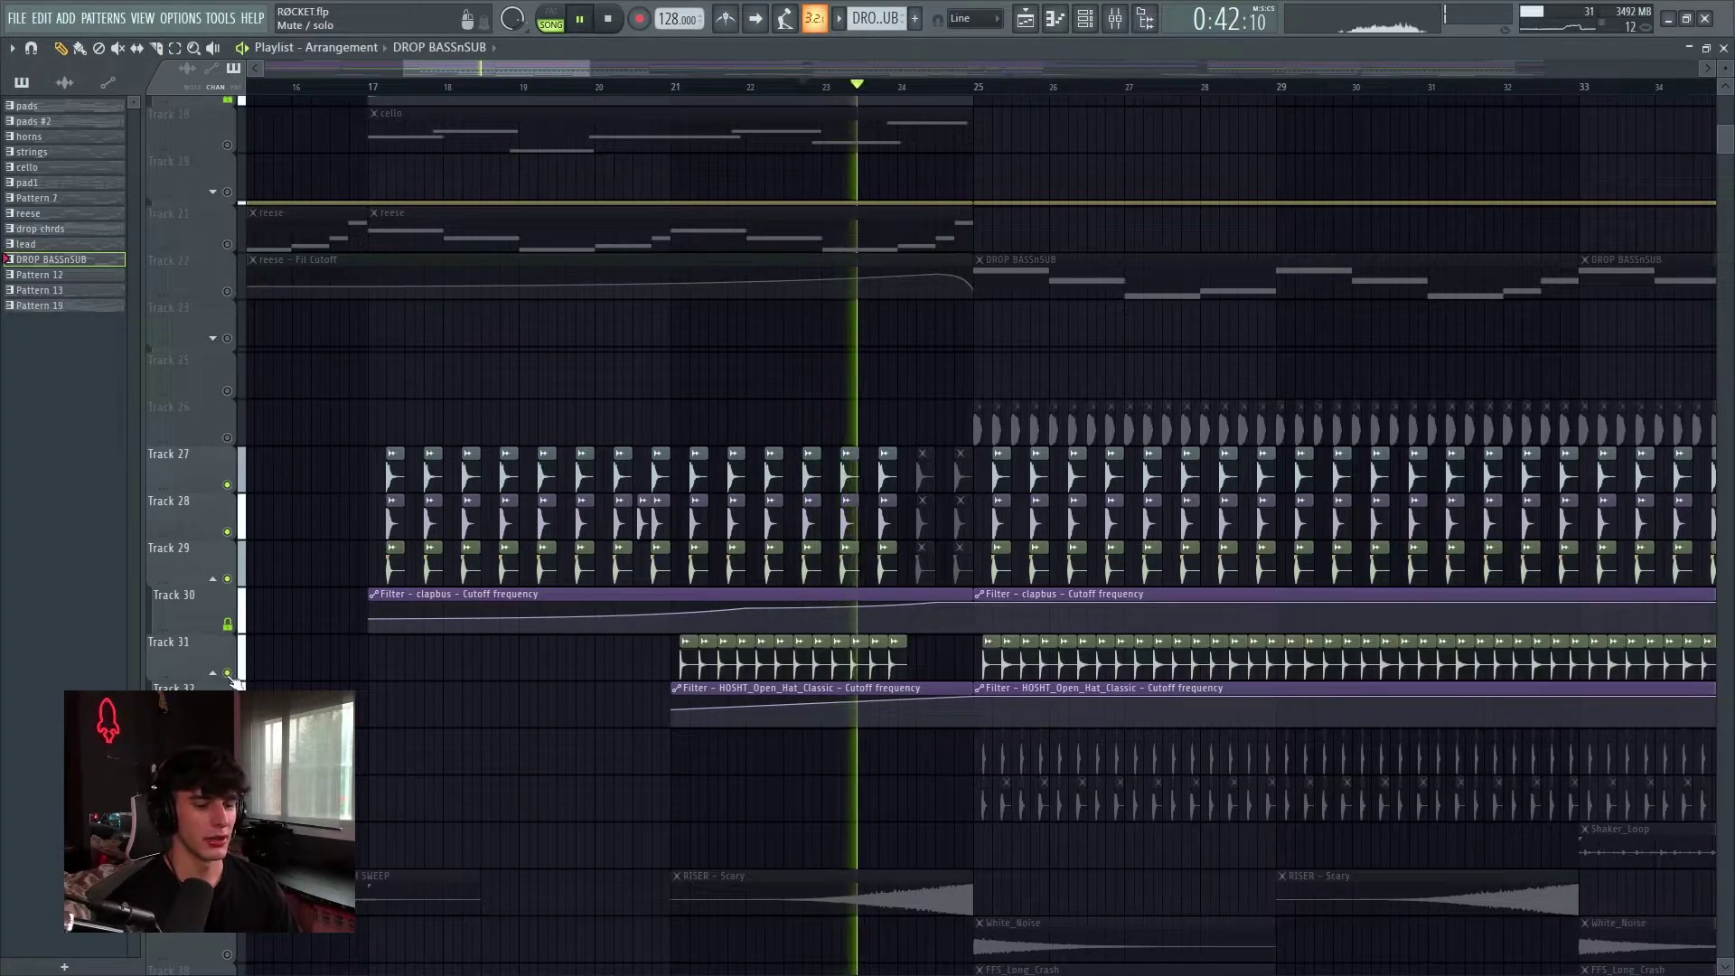
{"action": "key", "text": "space"}
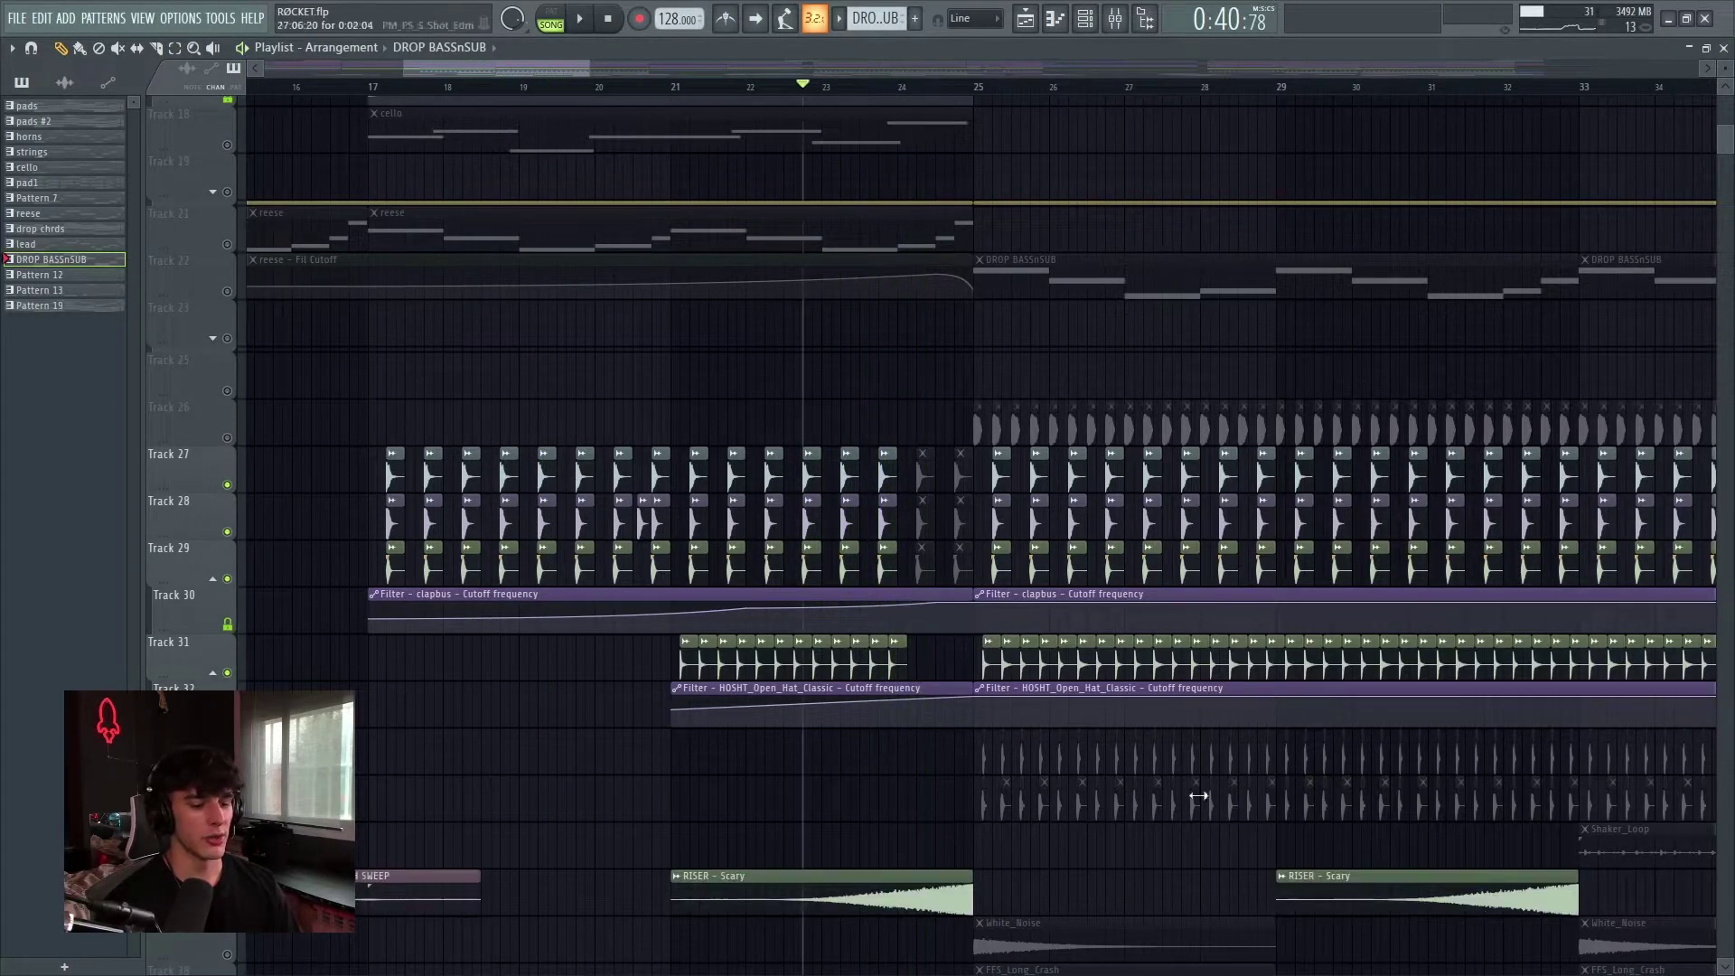
Play the end of the buildup with the riser added, and restore all tracks to hear it enter the drop
{"action": "key", "text": "space"}
{"action": "right_click", "coordinate": [227, 390]}
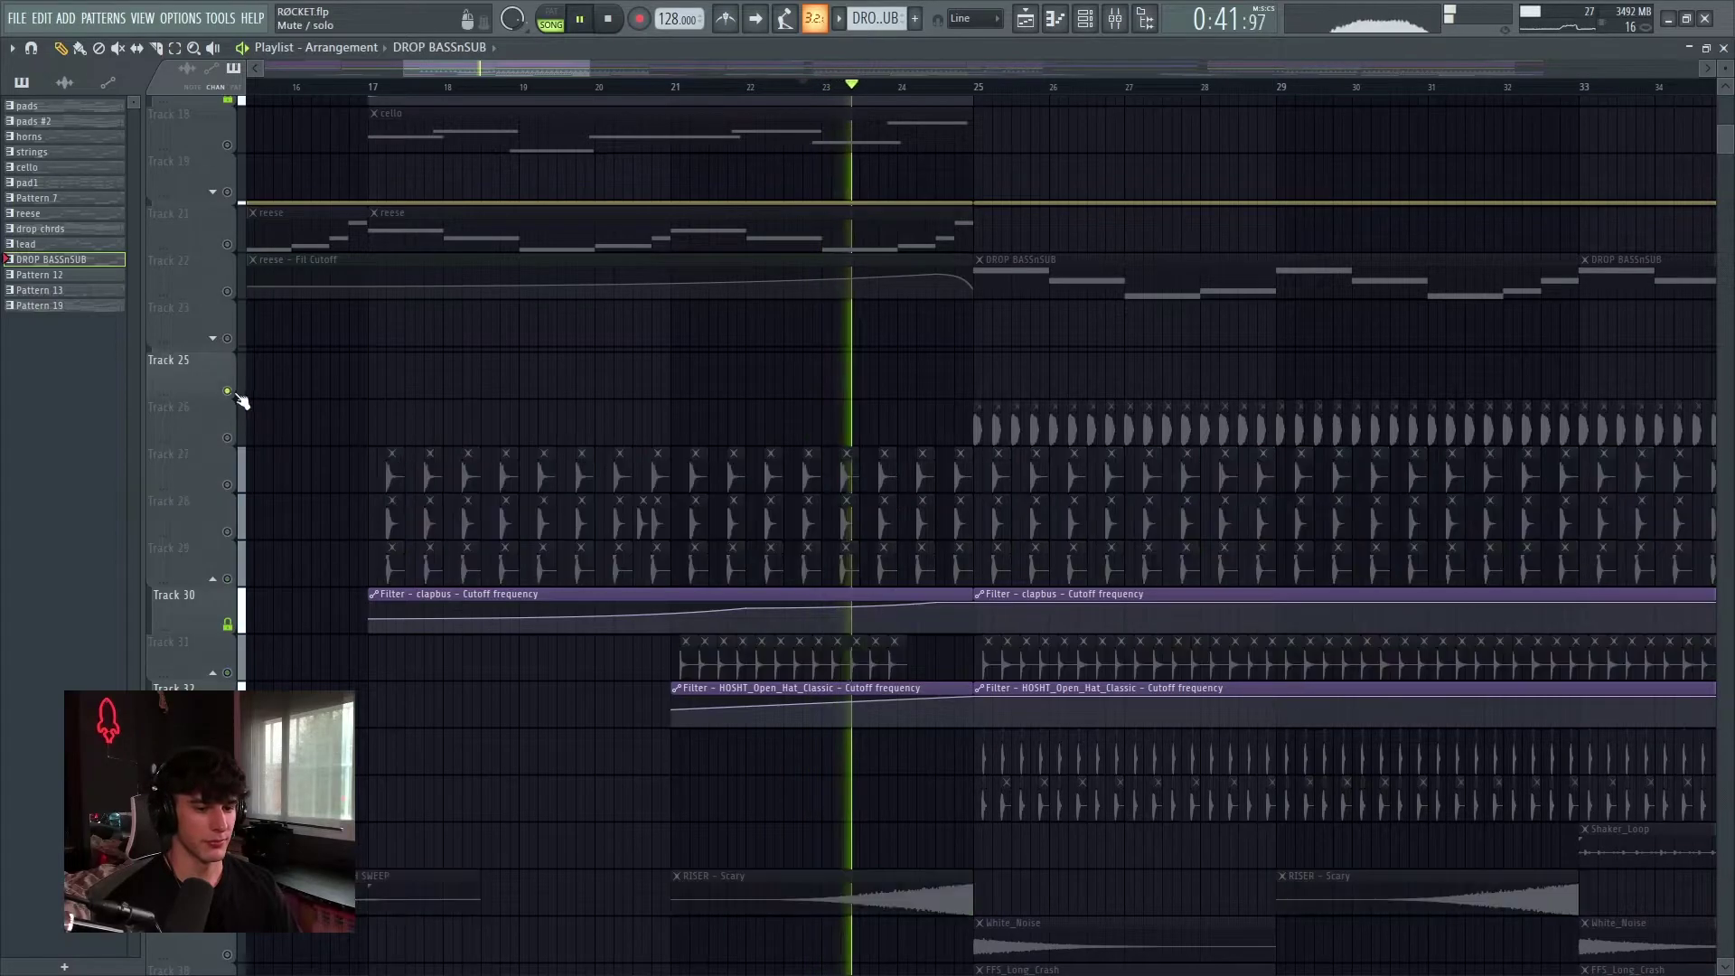
{"action": "right_click", "coordinate": [227, 390]}
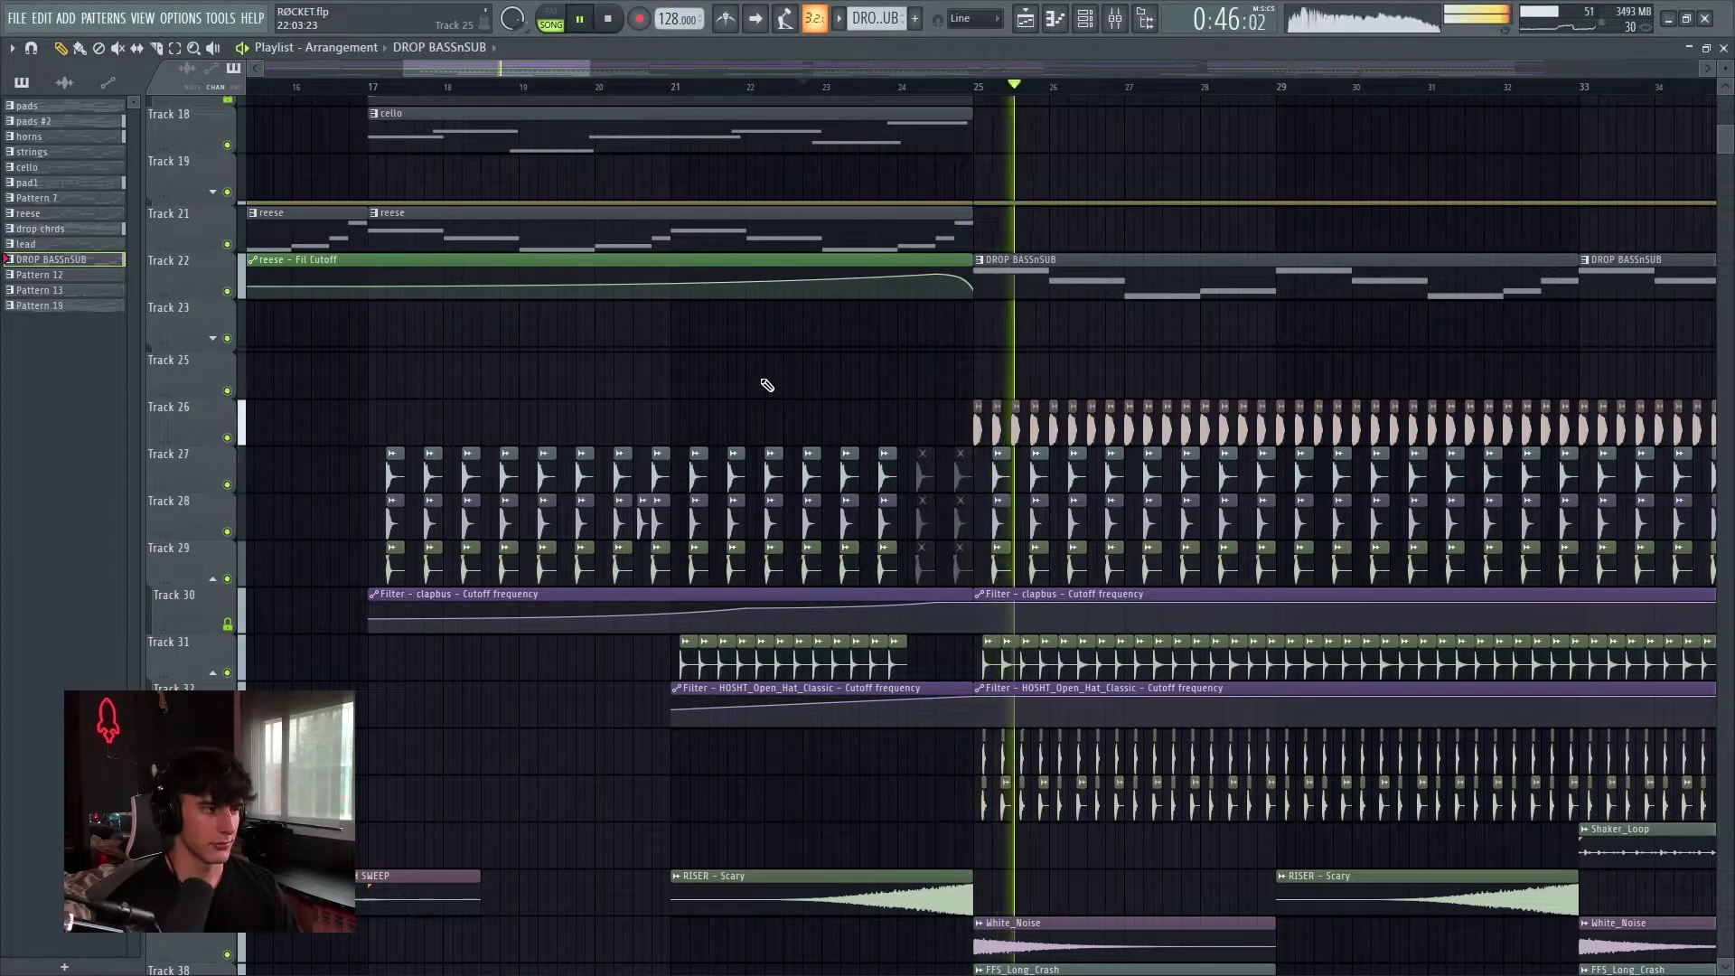
{"action": "key", "text": "space"}
Examine the buildup's drum and transition clips and the filter, Kickstart 2 and PADBUS equalizer automation above them
{"action": "scroll", "coordinate": [609, 515], "scroll_direction": "down", "scroll_amount": 5}
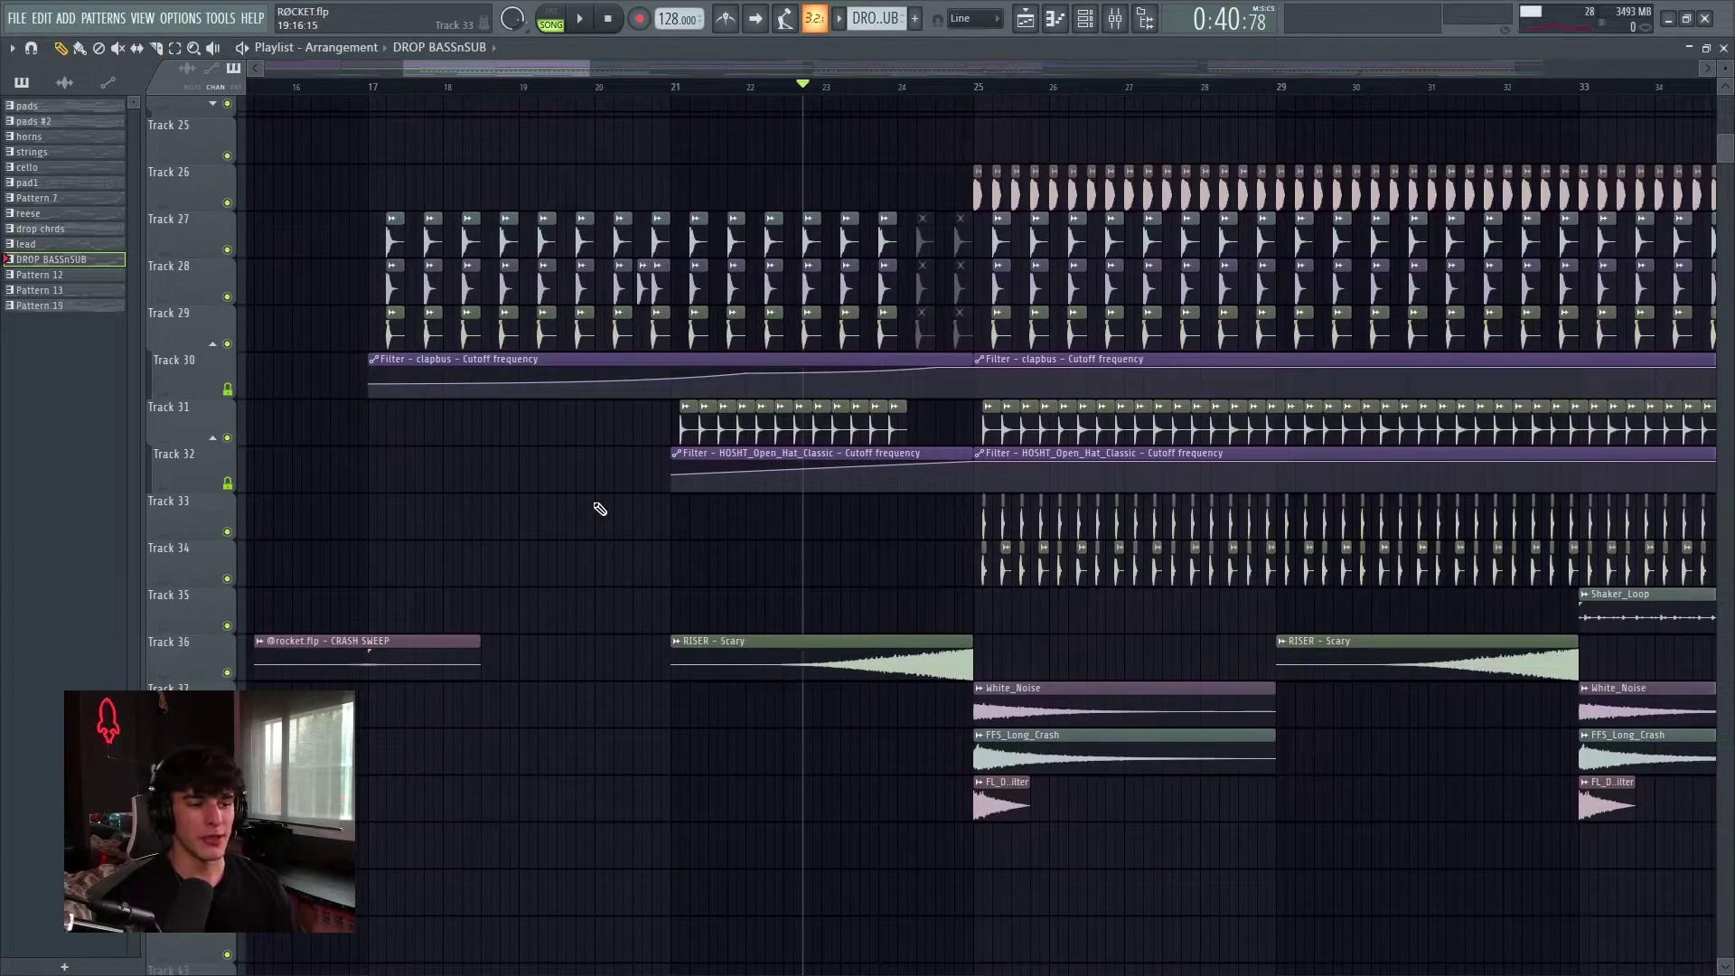
{"action": "scroll", "coordinate": [813, 430], "scroll_direction": "down", "scroll_amount": 3}
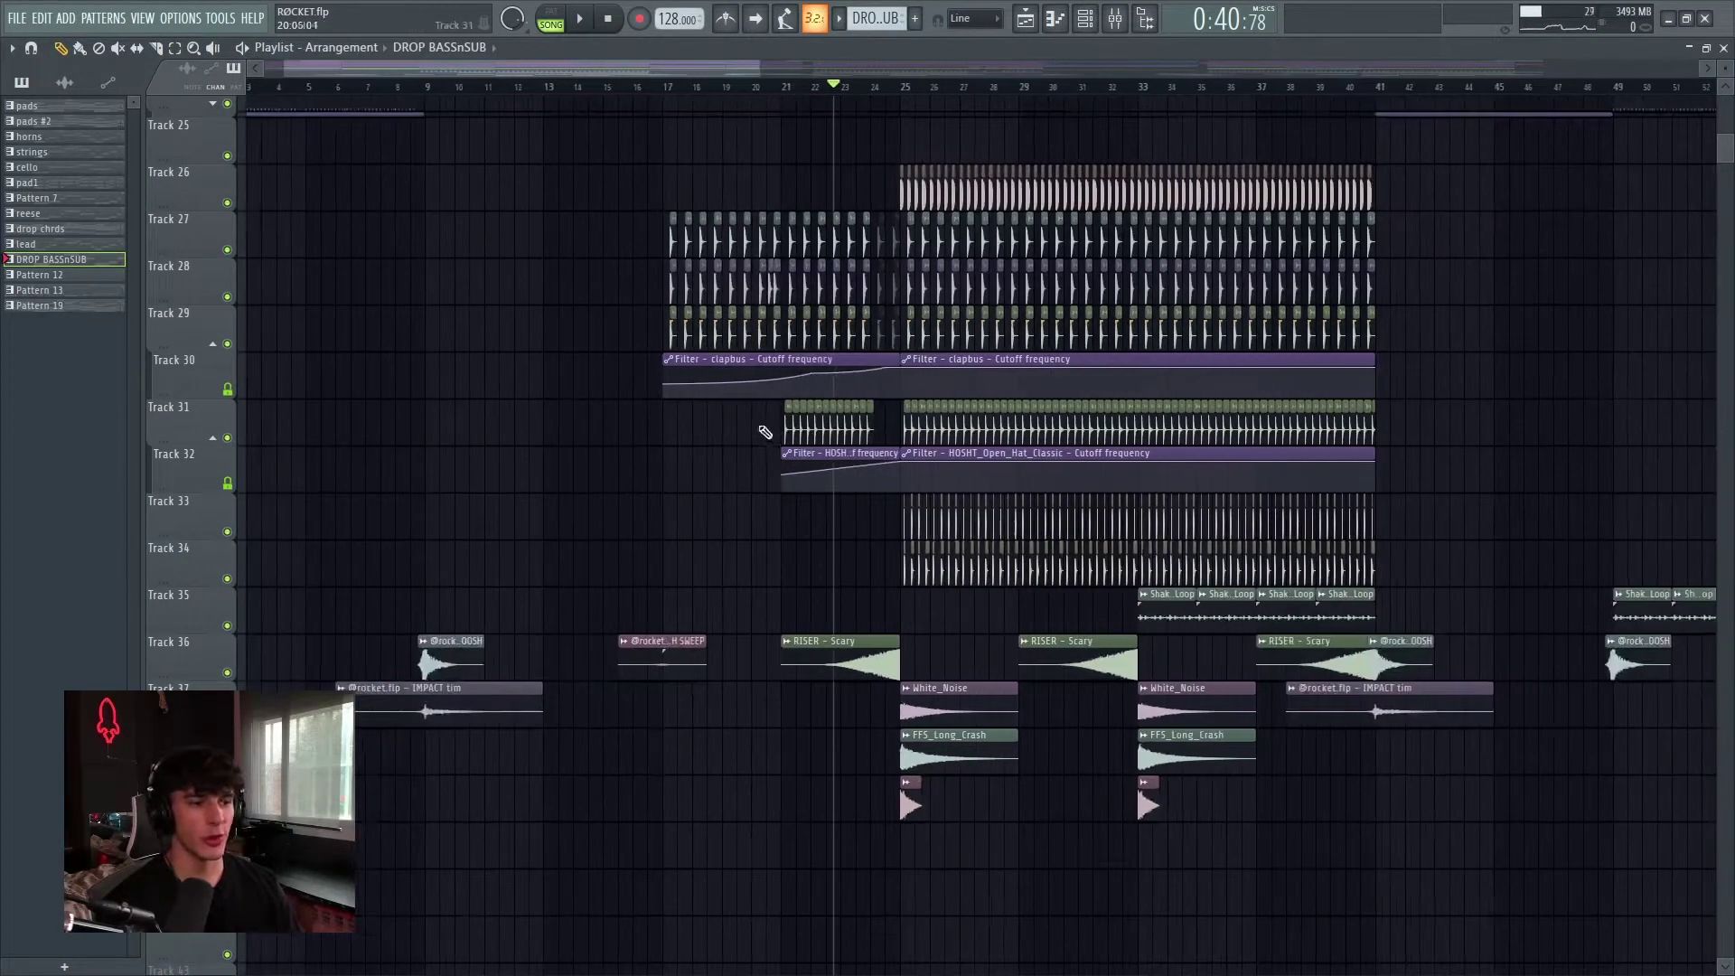
{"action": "scroll", "coordinate": [761, 425], "scroll_direction": "up", "scroll_amount": 10}
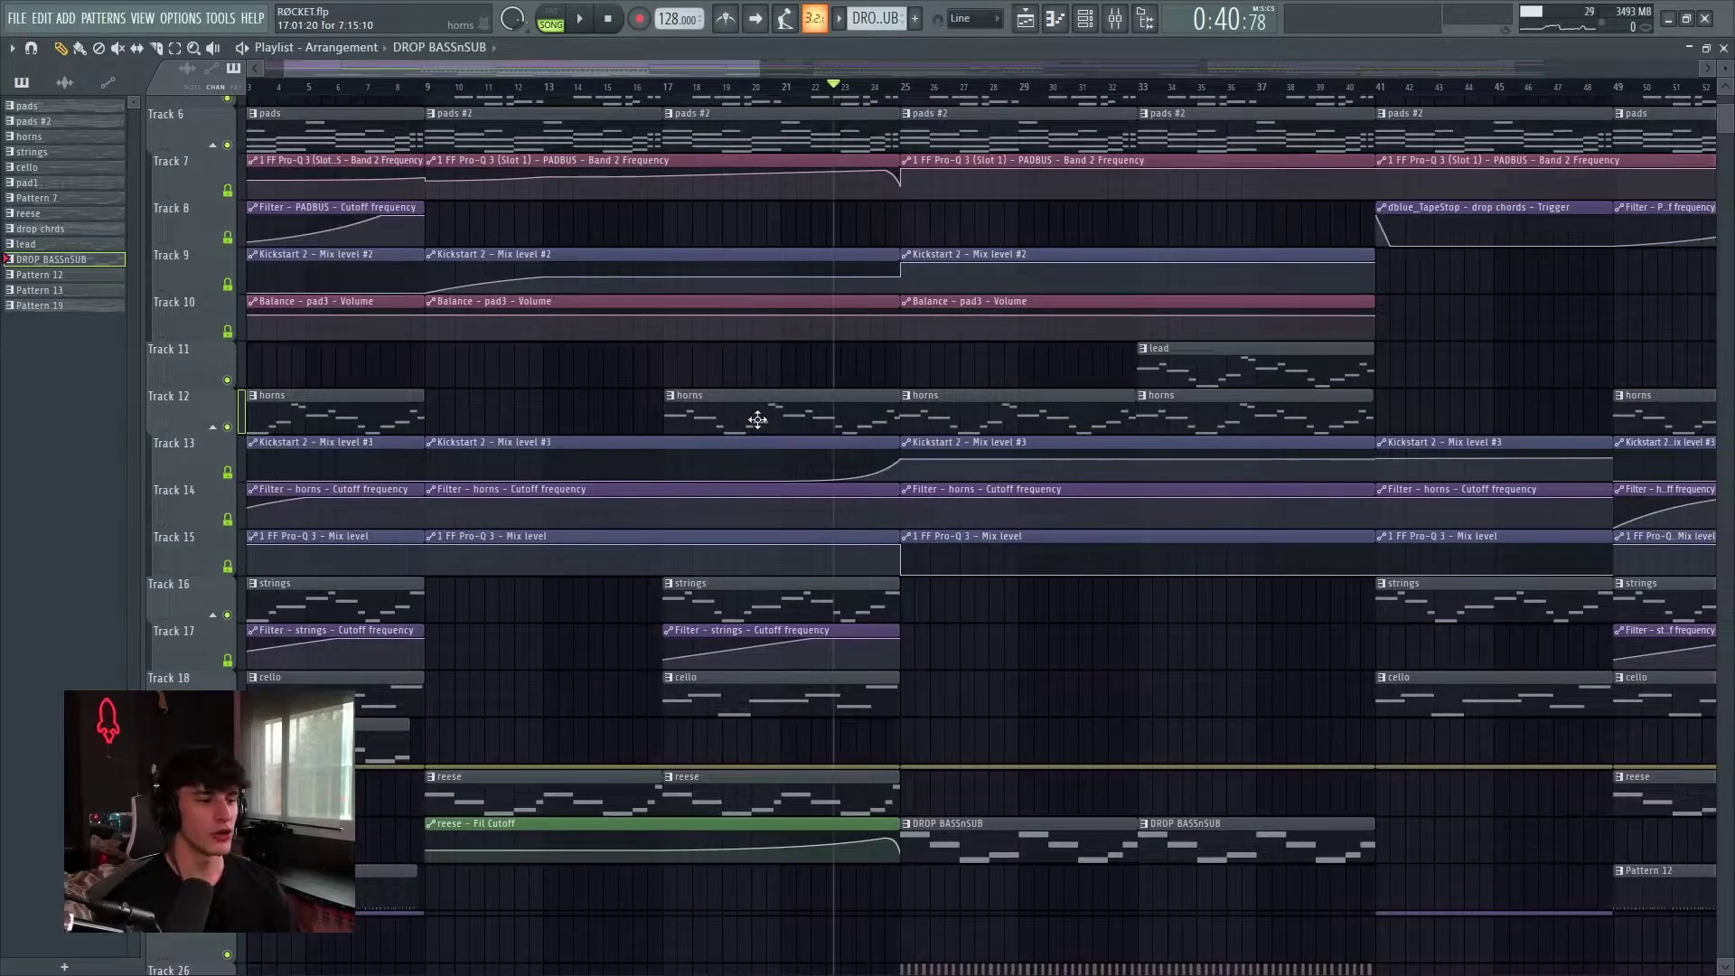
{"action": "scroll", "coordinate": [757, 419], "scroll_direction": "up", "scroll_amount": 2}
{"action": "scroll", "coordinate": [760, 334], "scroll_direction": "up", "scroll_amount": 3}
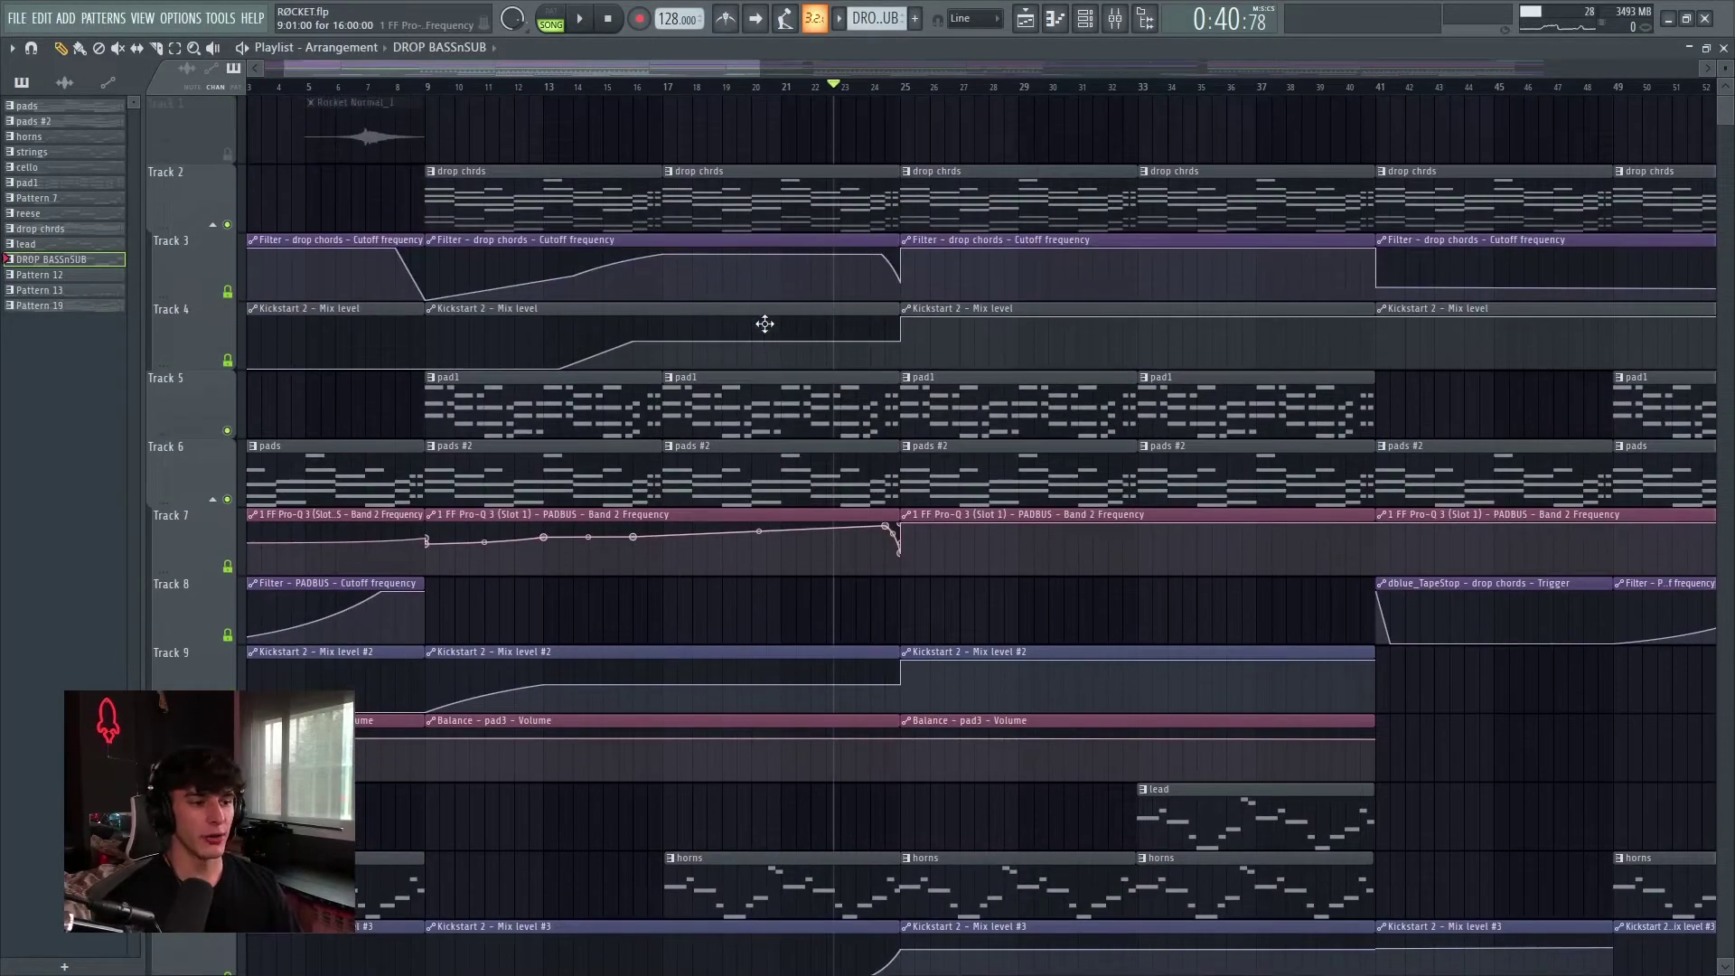
{"action": "scroll", "coordinate": [753, 312], "scroll_direction": "down", "scroll_amount": 3}
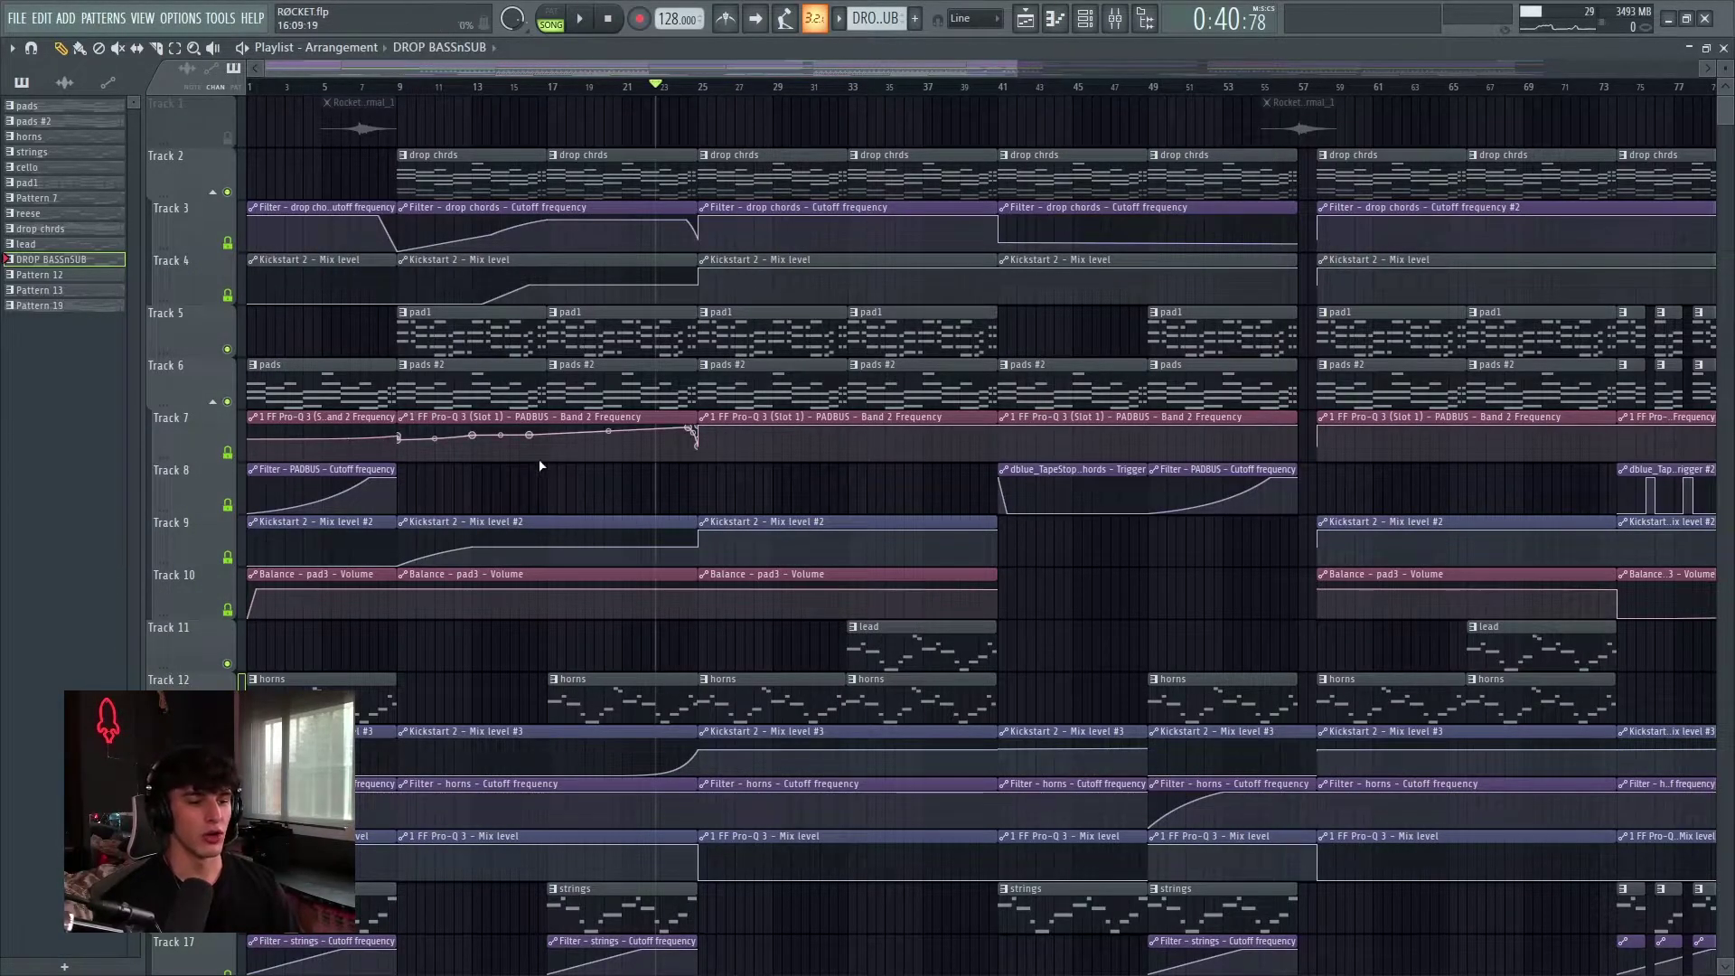
{"action": "scroll", "coordinate": [545, 474], "scroll_direction": "up", "scroll_amount": 6}
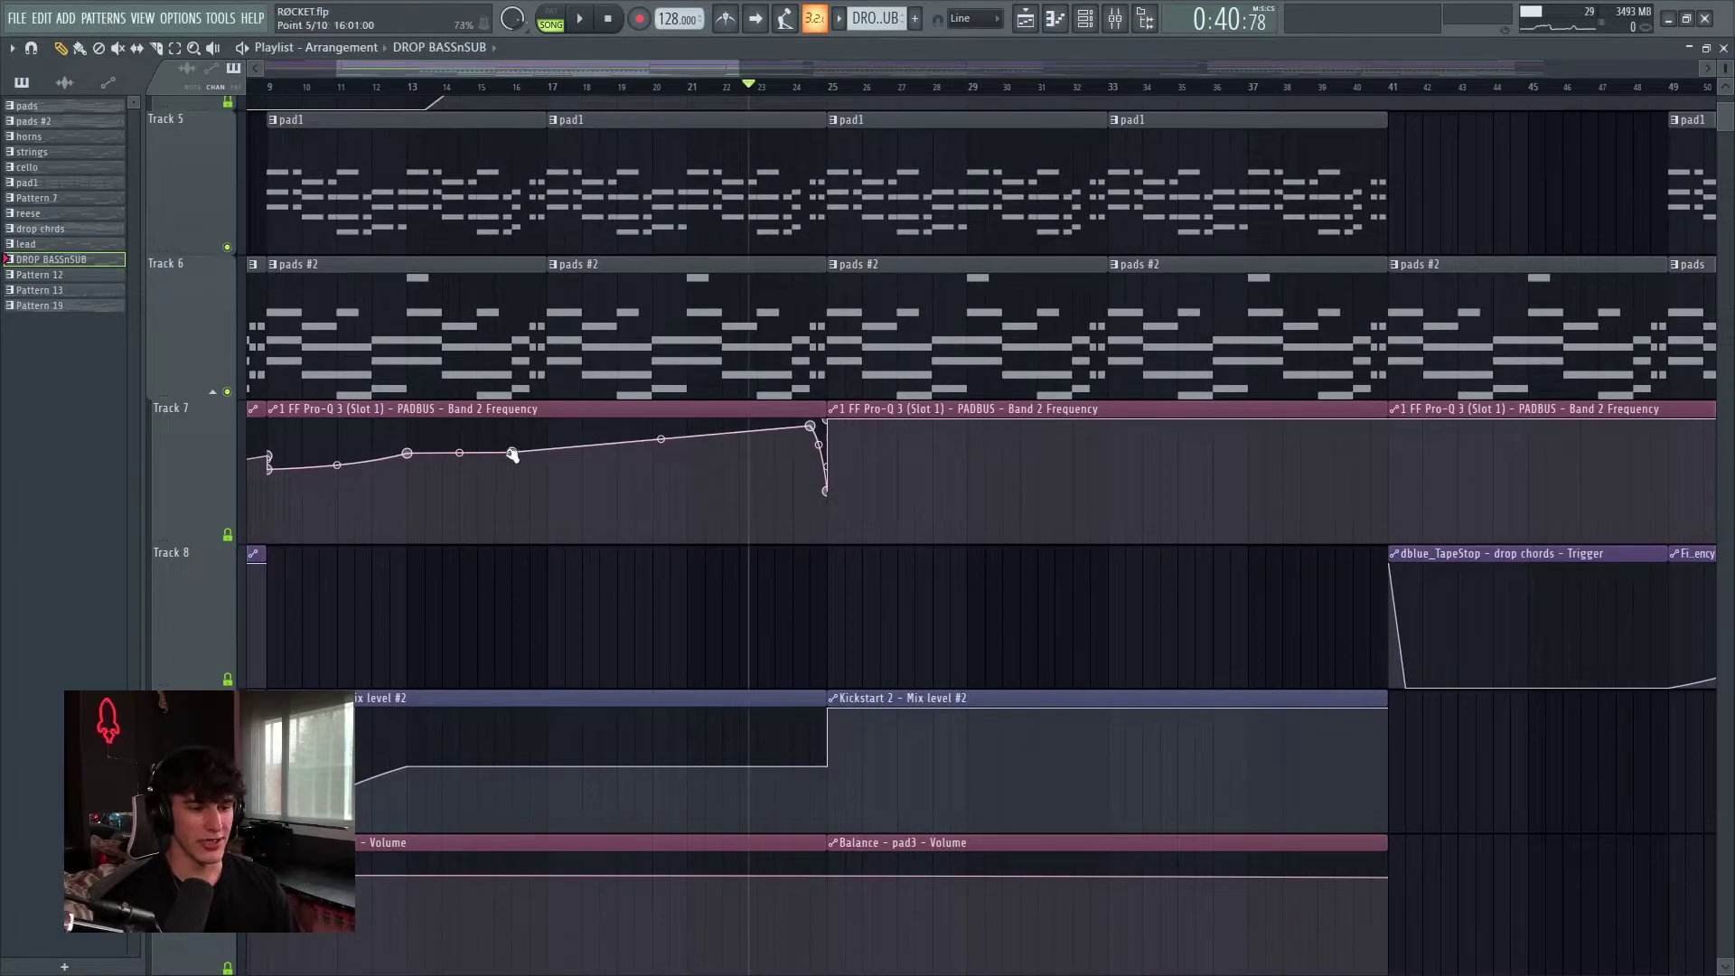
{"action": "scroll", "coordinate": [703, 441], "scroll_direction": "up", "scroll_amount": 4}
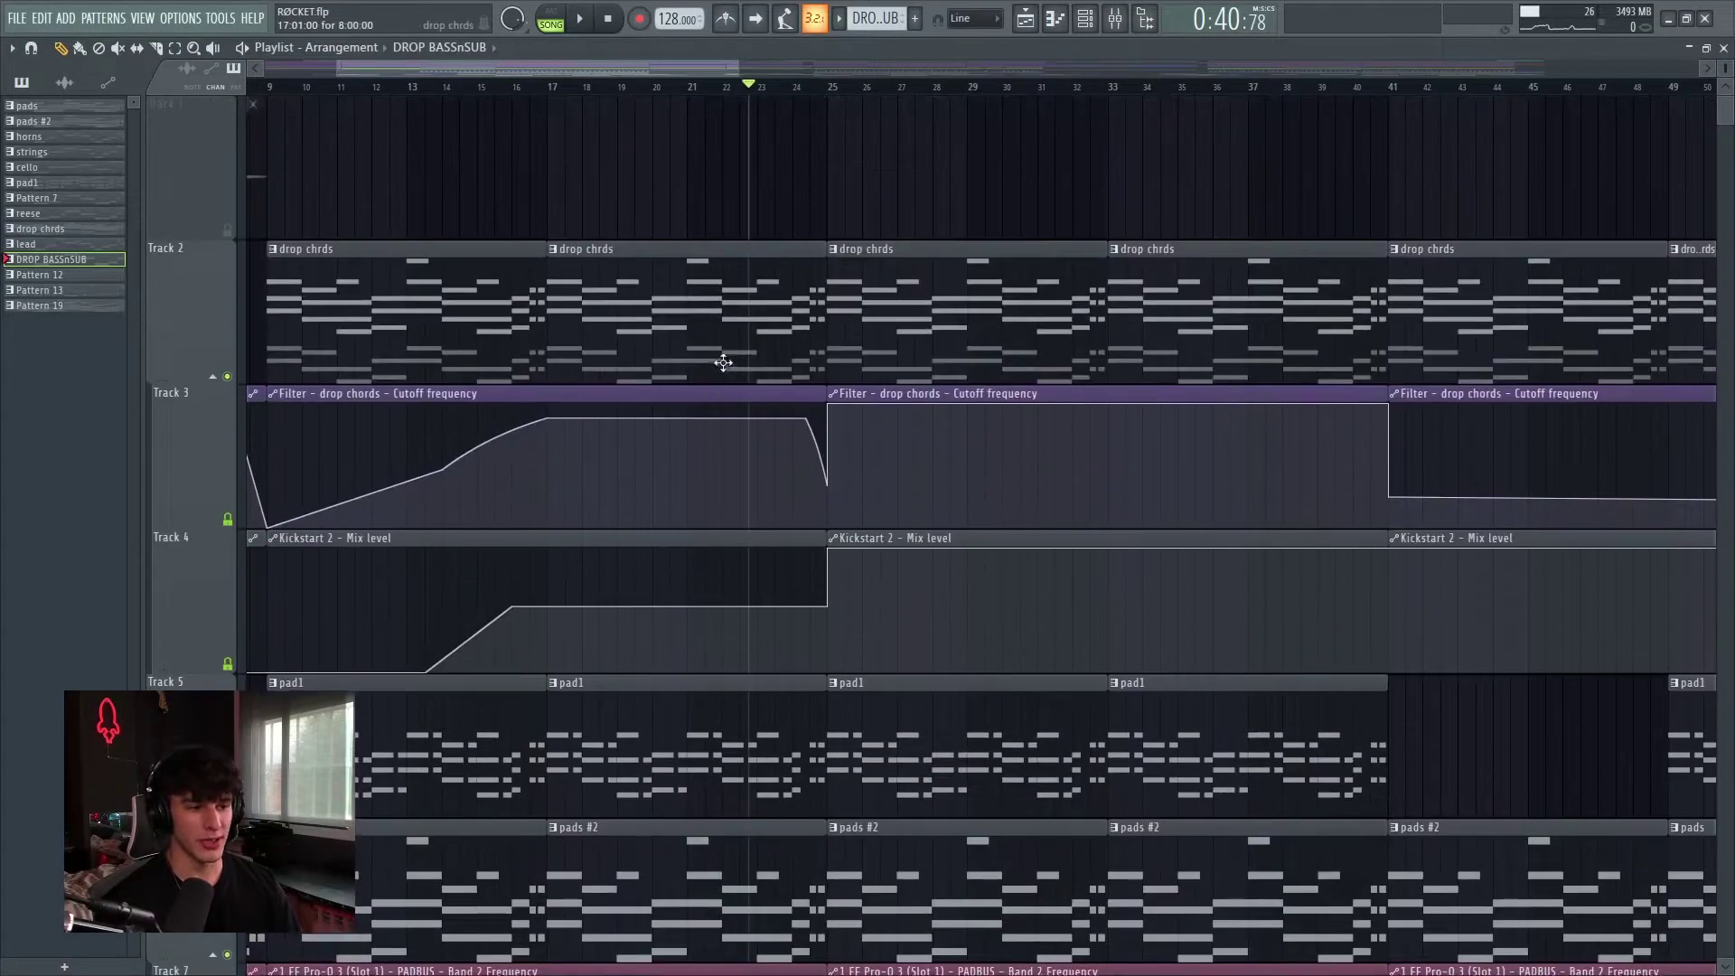
{"action": "scroll", "coordinate": [762, 434], "scroll_direction": "down", "scroll_amount": 6}
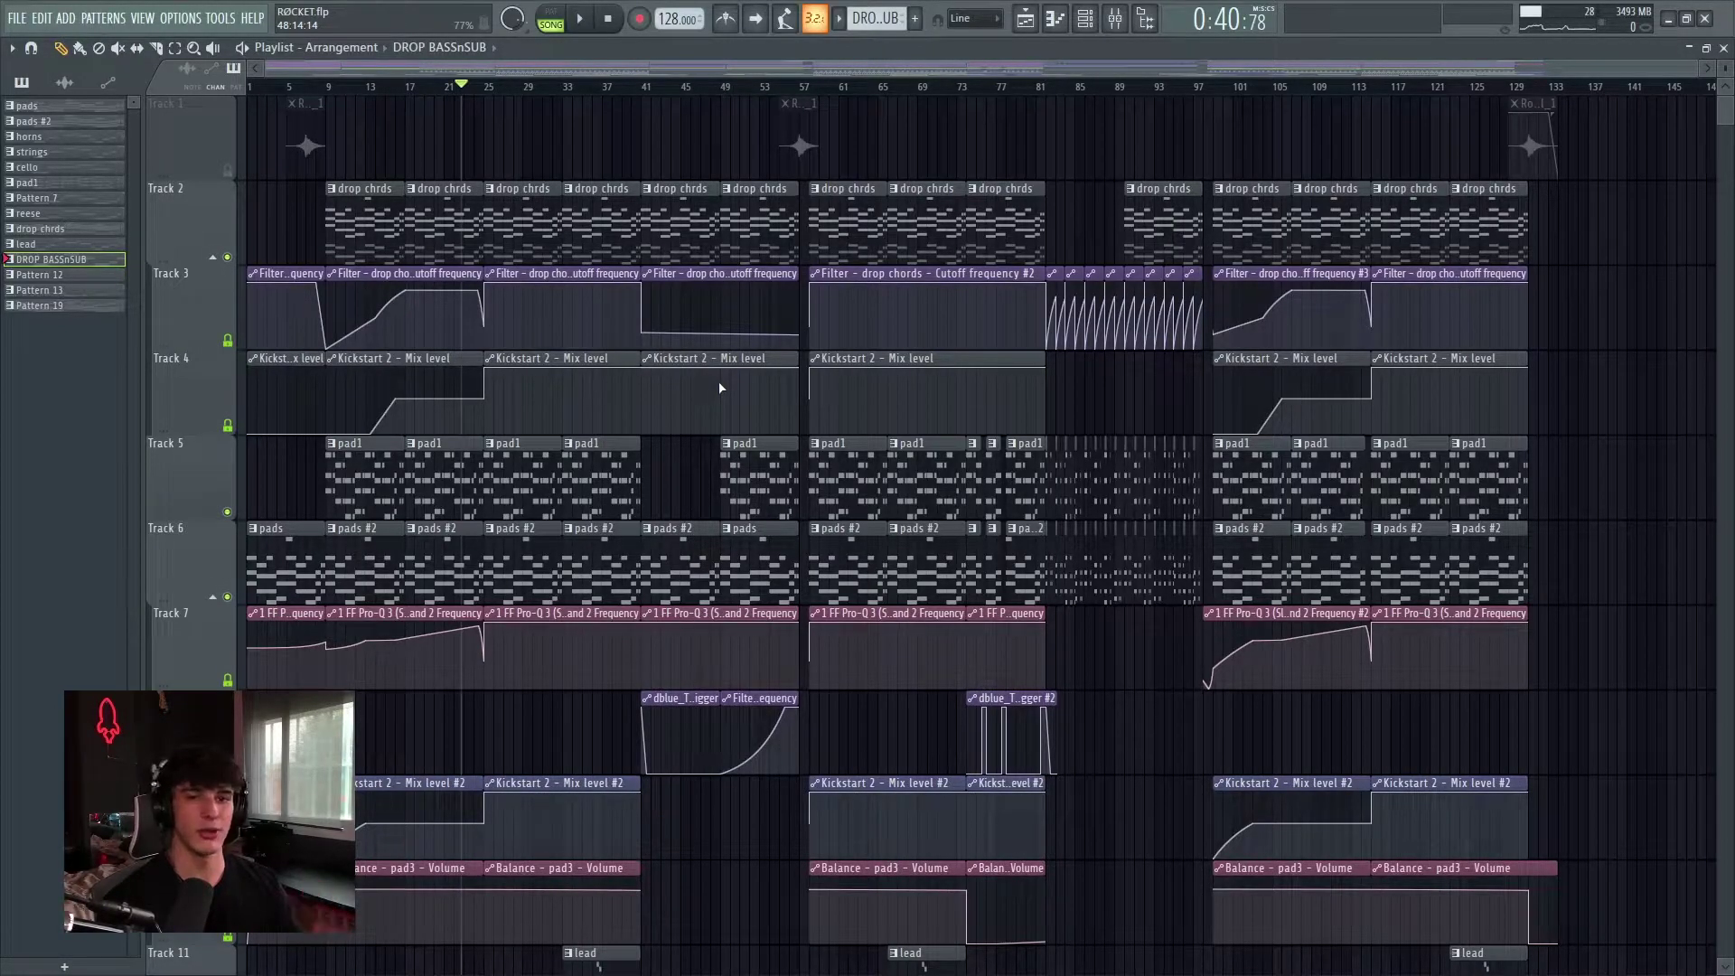
Play the second drop's chopped variation from bar 74 while following its strings, cello, bass and drum clips
{"action": "scroll", "coordinate": [721, 387], "scroll_direction": "down", "scroll_amount": 10}
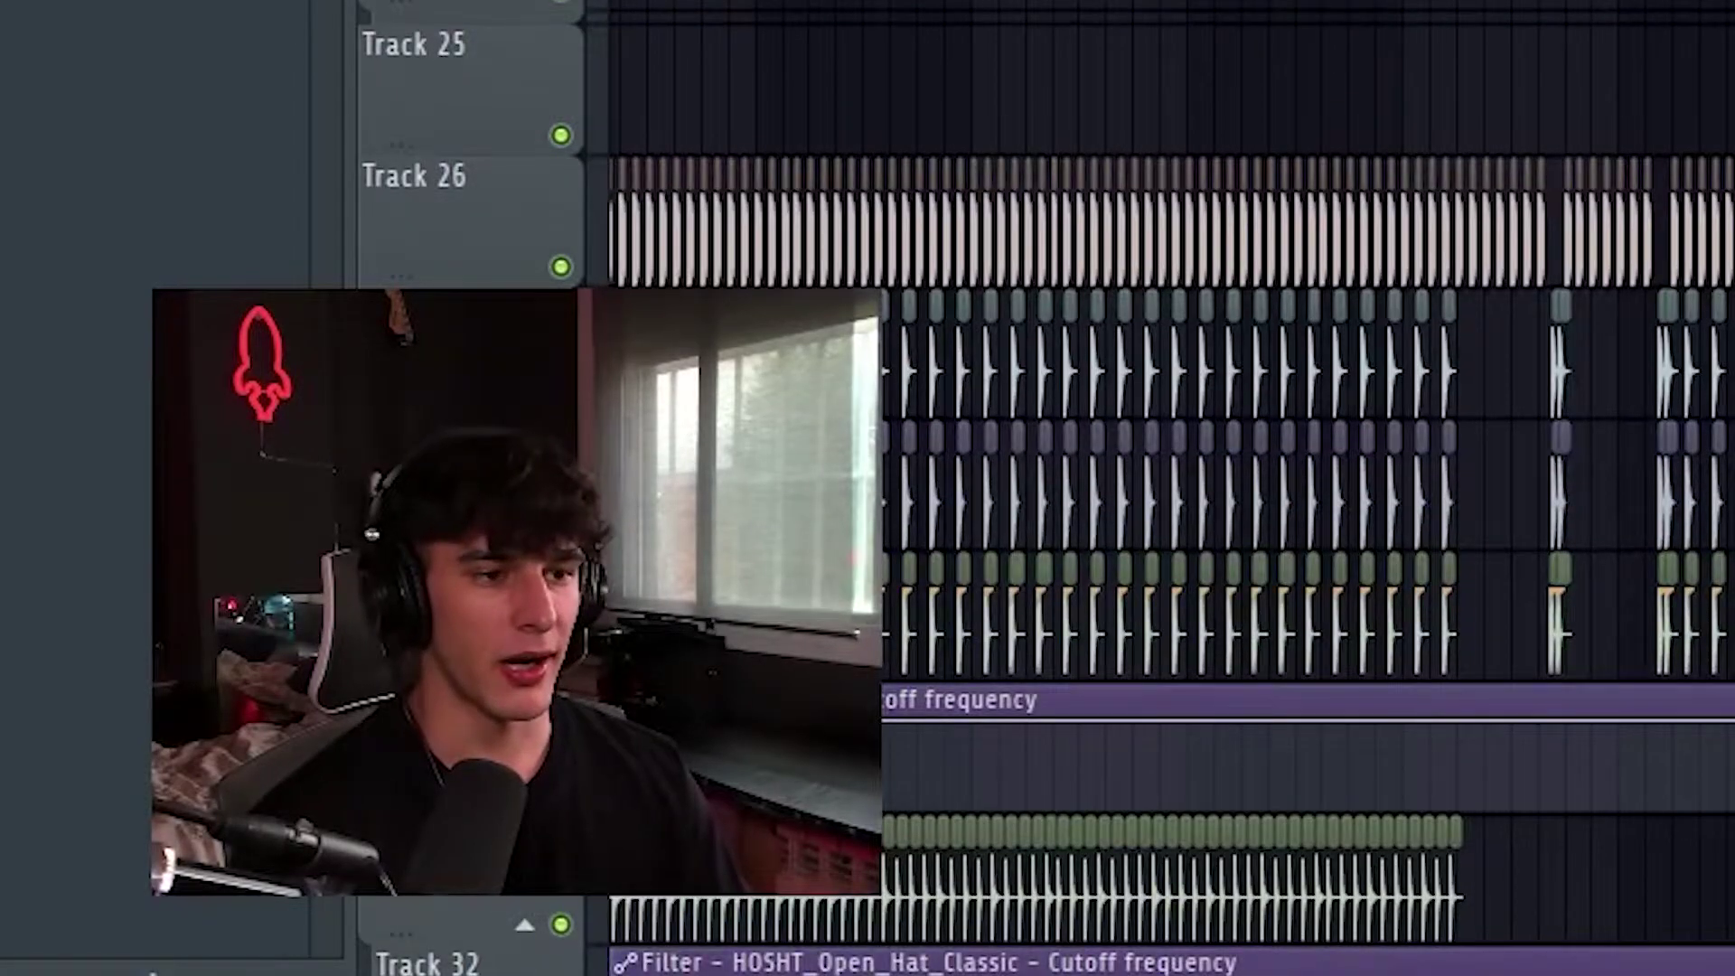
{"action": "scroll", "coordinate": [1702, 451], "scroll_direction": "up", "scroll_amount": 3}
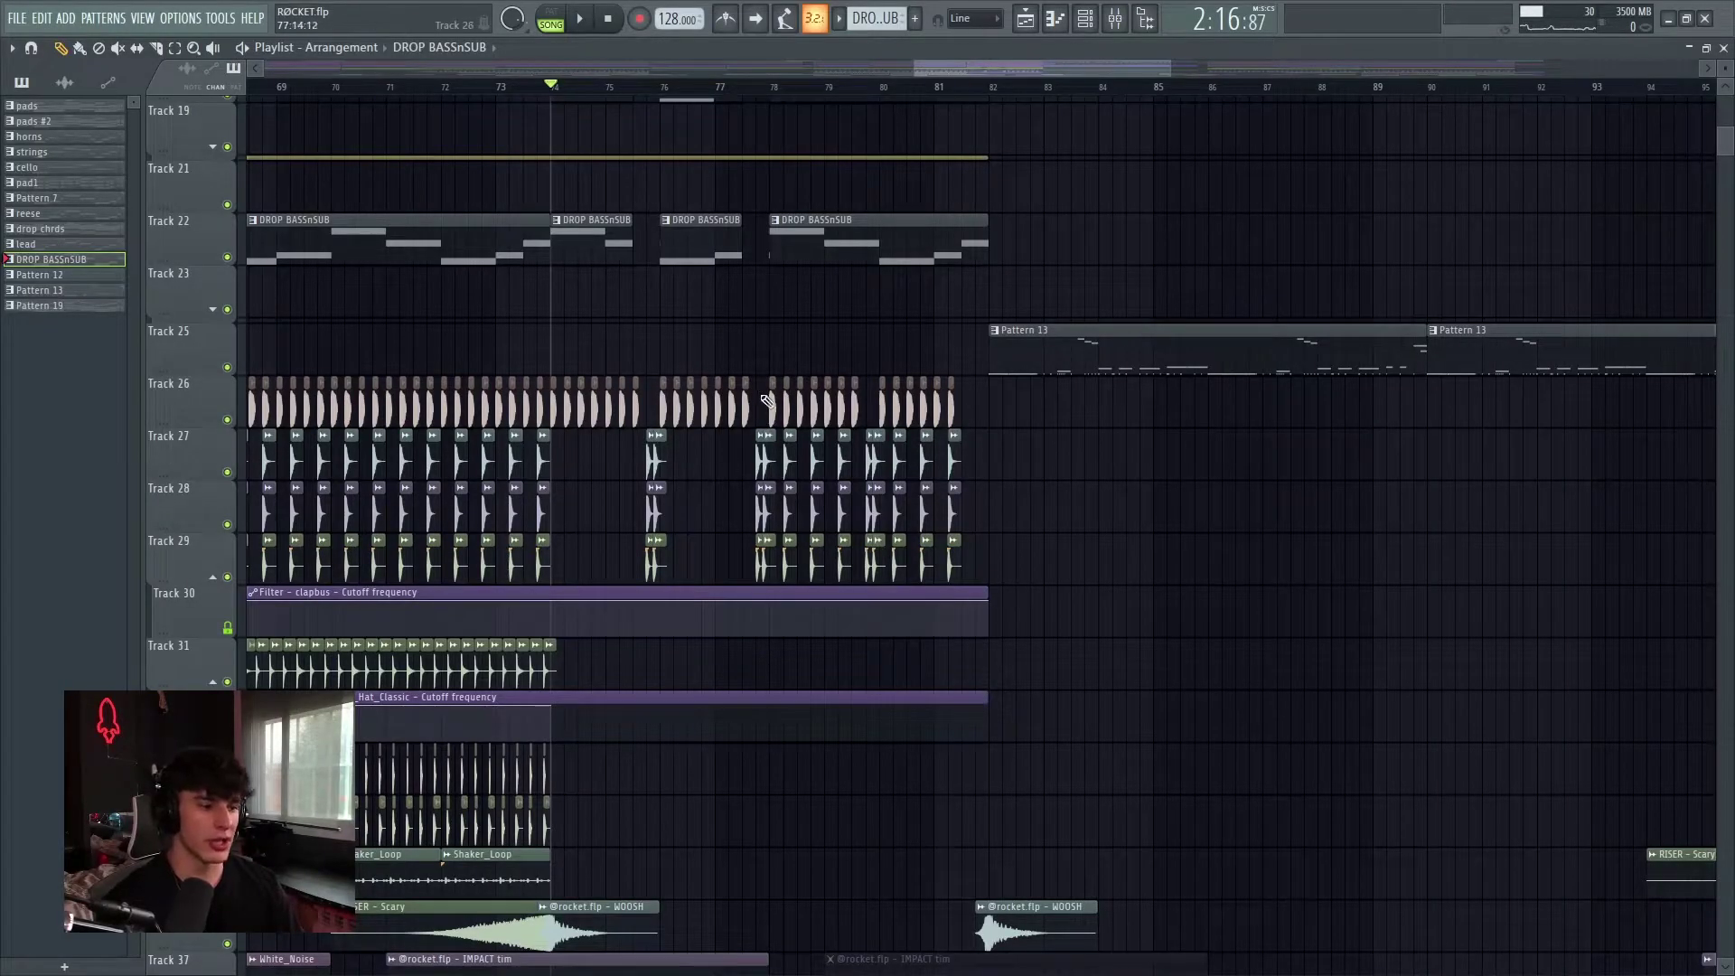
{"action": "scroll", "coordinate": [766, 400], "scroll_direction": "up", "scroll_amount": 8}
{"action": "key", "text": "space"}
{"action": "scroll", "coordinate": [635, 296], "scroll_direction": "down", "scroll_amount": 5}
{"action": "scroll", "coordinate": [642, 303], "scroll_direction": "up", "scroll_amount": 3}
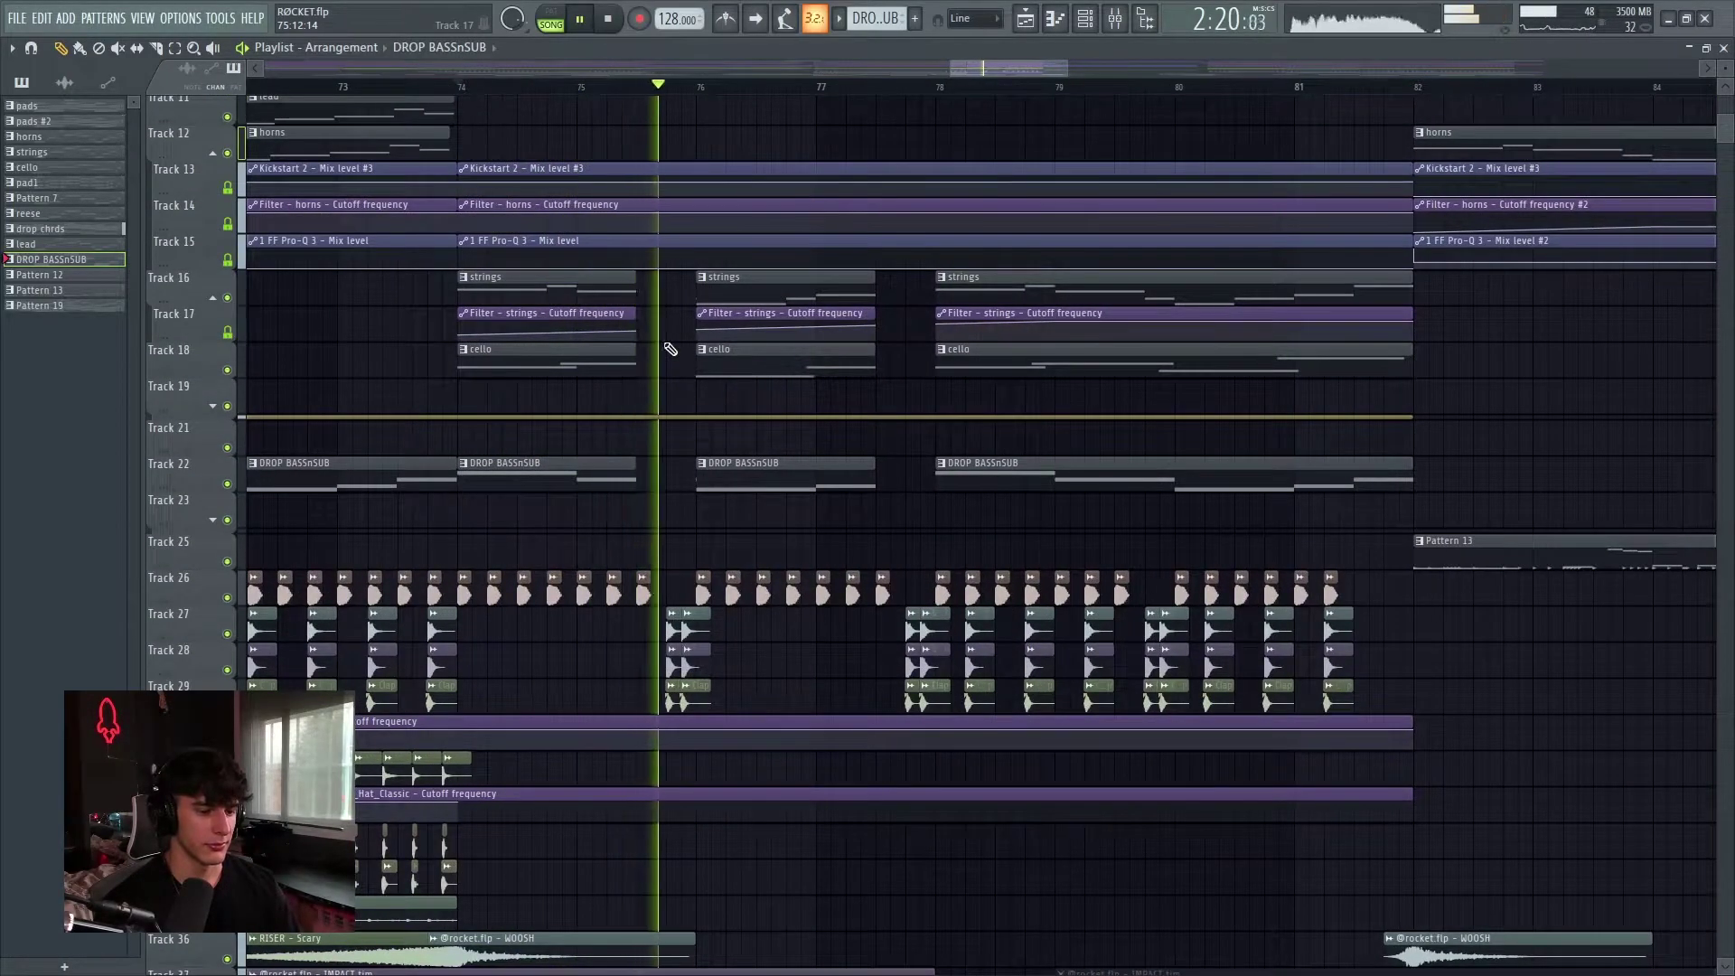
{"action": "scroll", "coordinate": [786, 403], "scroll_direction": "down", "scroll_amount": 3}
{"action": "scroll", "coordinate": [785, 404], "scroll_direction": "down", "scroll_amount": 3}
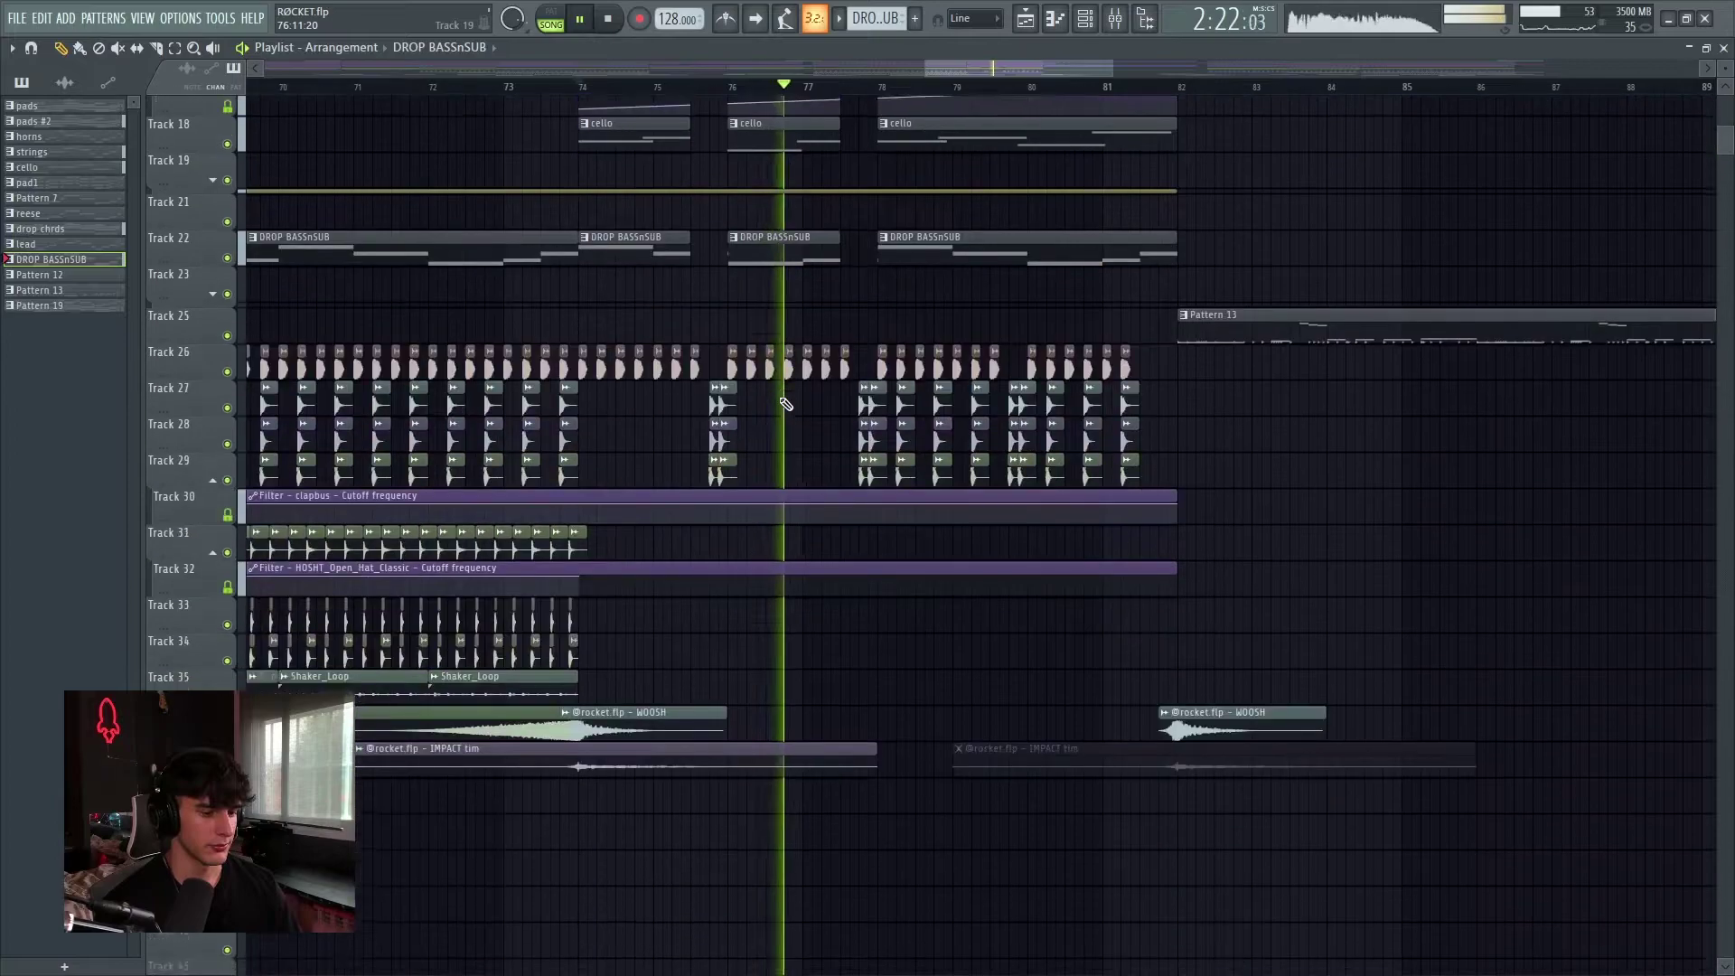
{"action": "scroll", "coordinate": [785, 404], "scroll_direction": "up", "scroll_amount": 4}
{"action": "scroll", "coordinate": [859, 410], "scroll_direction": "up", "scroll_amount": 2}
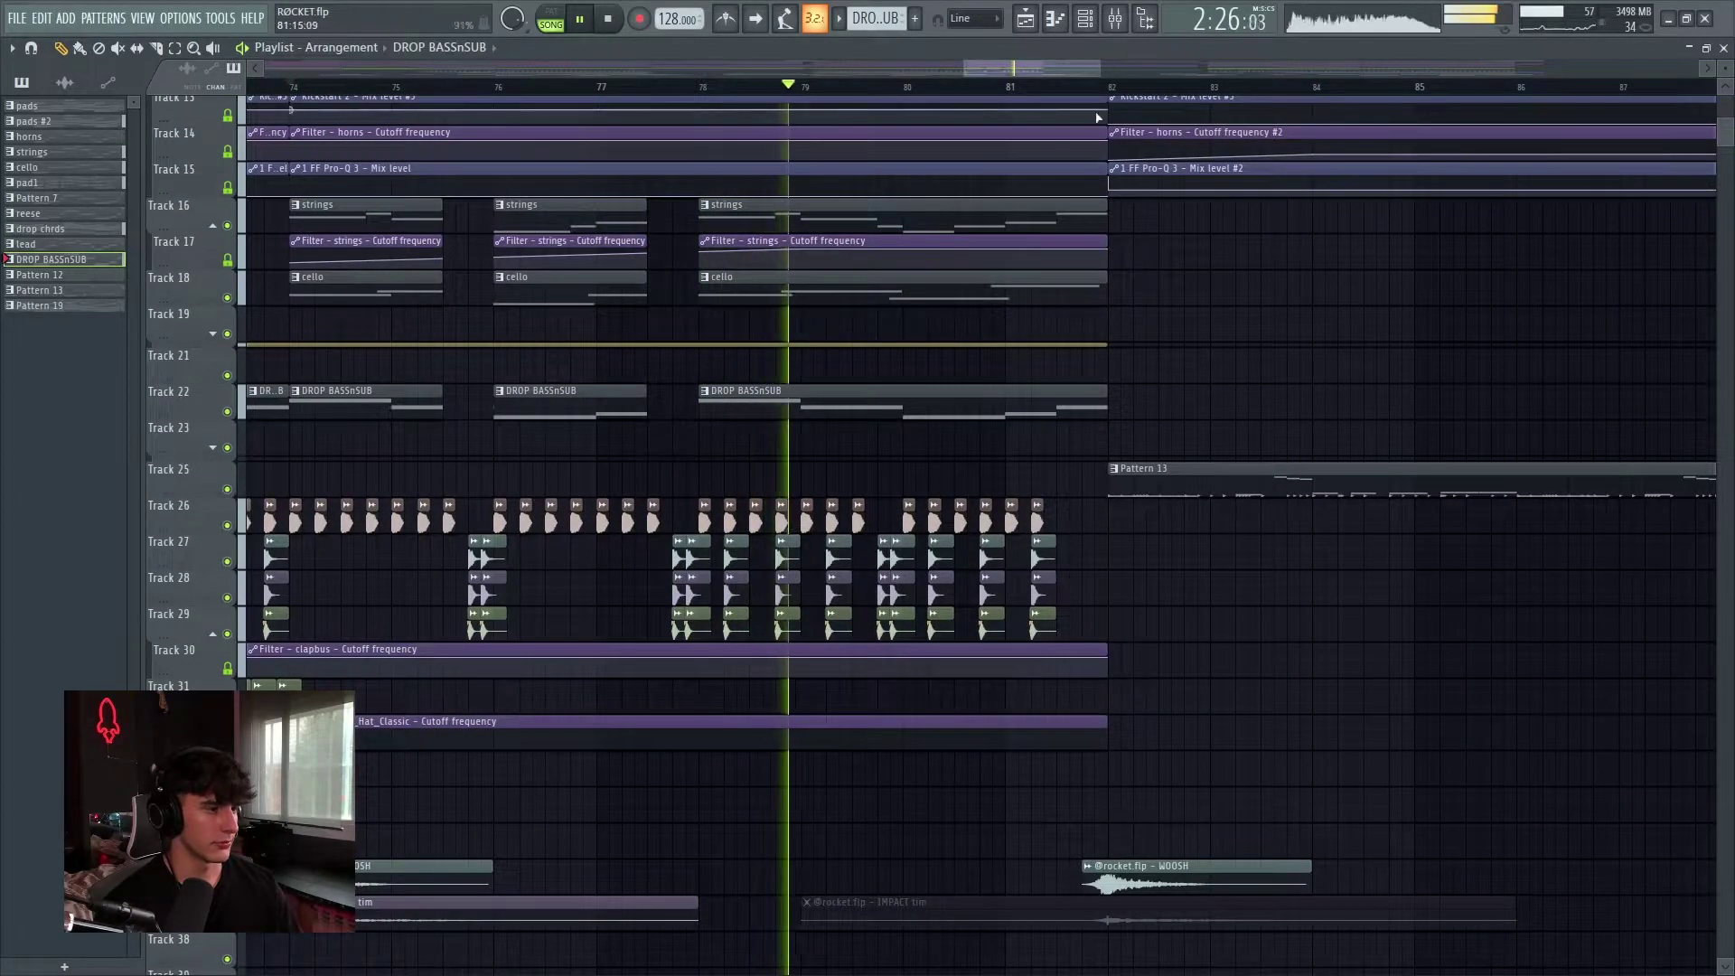
Follow playback past the dblue_TapeStop trigger automation into the horns and Pattern 13 section at bar 82
{"action": "scroll", "coordinate": [1099, 99], "scroll_direction": "down", "scroll_amount": 3}
{"action": "scroll", "coordinate": [1099, 100], "scroll_direction": "up", "scroll_amount": 6}
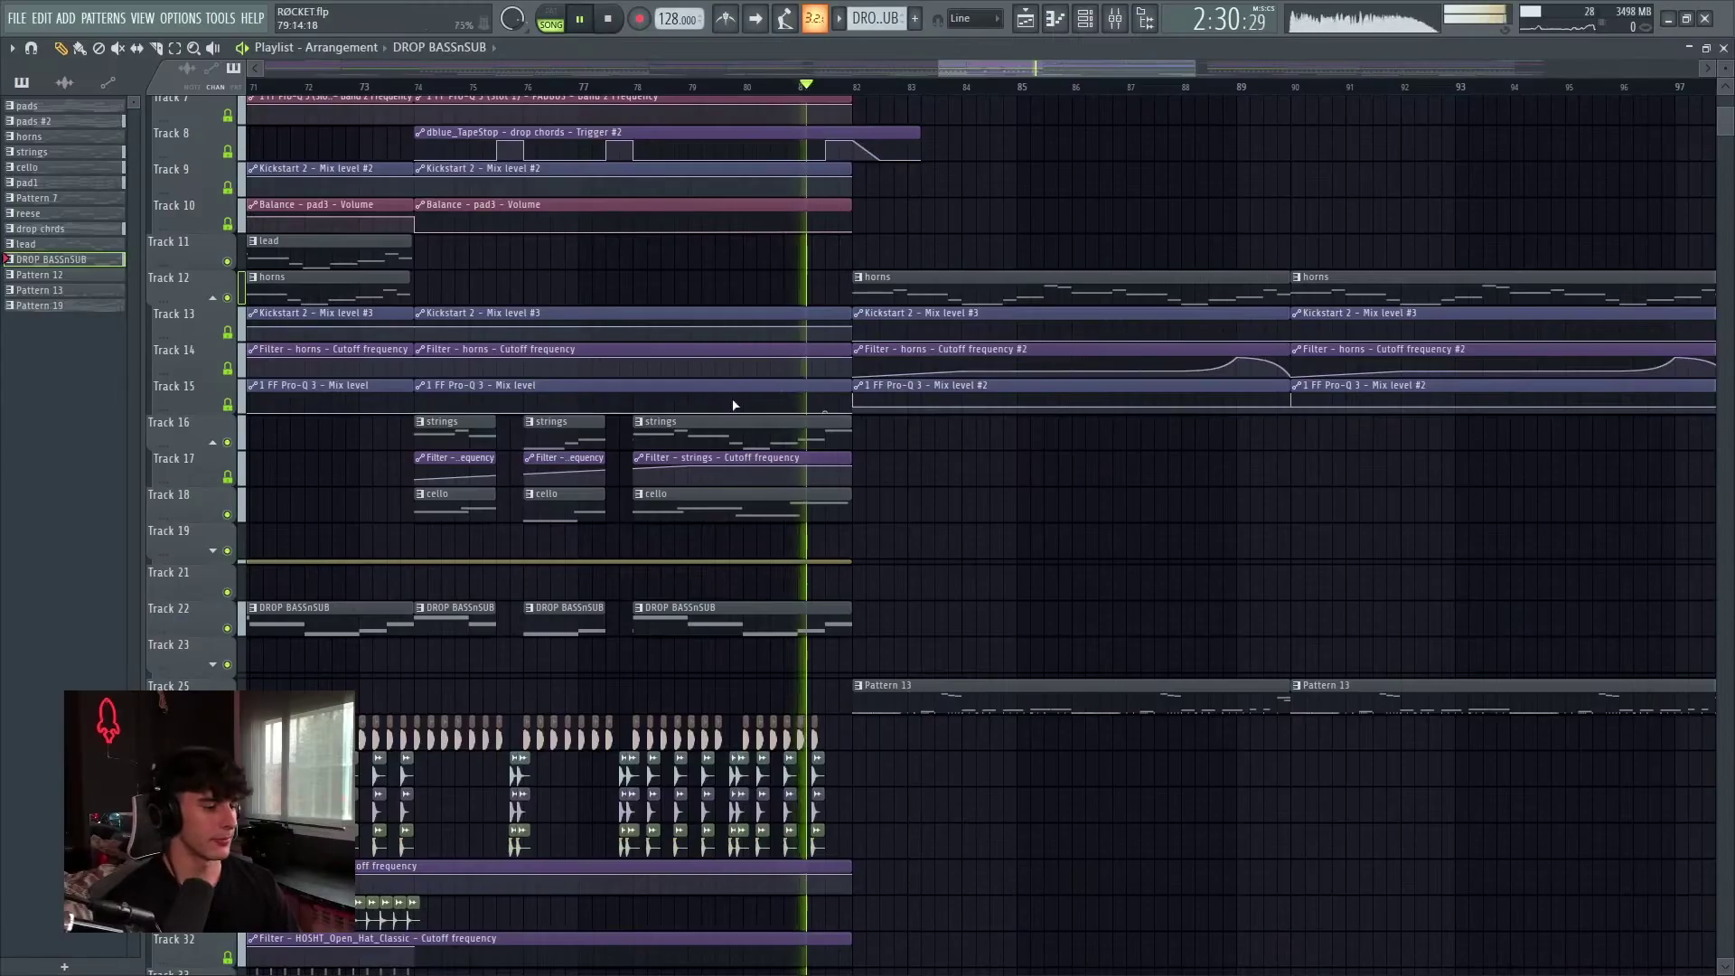
{"action": "scroll", "coordinate": [952, 467], "scroll_direction": "down", "scroll_amount": 3}
{"action": "scroll", "coordinate": [952, 468], "scroll_direction": "up", "scroll_amount": 1}
{"action": "scroll", "coordinate": [960, 512], "scroll_direction": "down", "scroll_amount": 2}
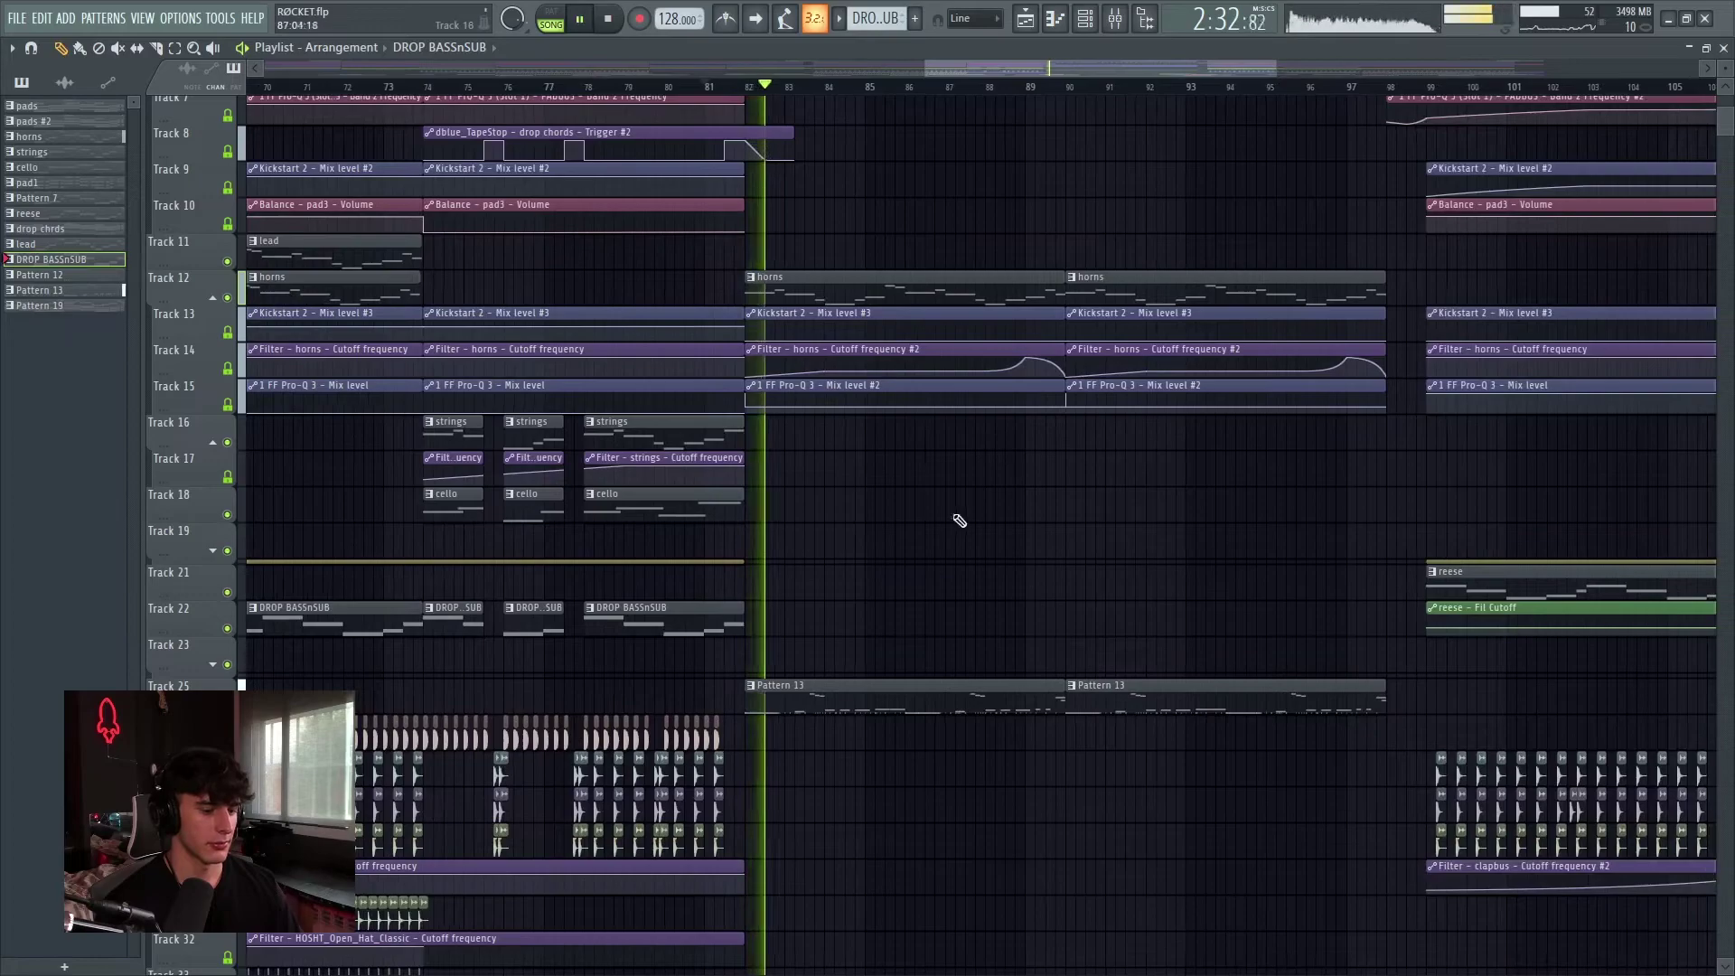
{"action": "scroll", "coordinate": [904, 556], "scroll_direction": "up", "scroll_amount": 3}
{"action": "scroll", "coordinate": [865, 571], "scroll_direction": "down", "scroll_amount": 4}
Open Pattern 13 from Track 25 and inspect the audi 808 notes in the piano roll during playback
{"action": "left_click", "coordinate": [795, 463]}
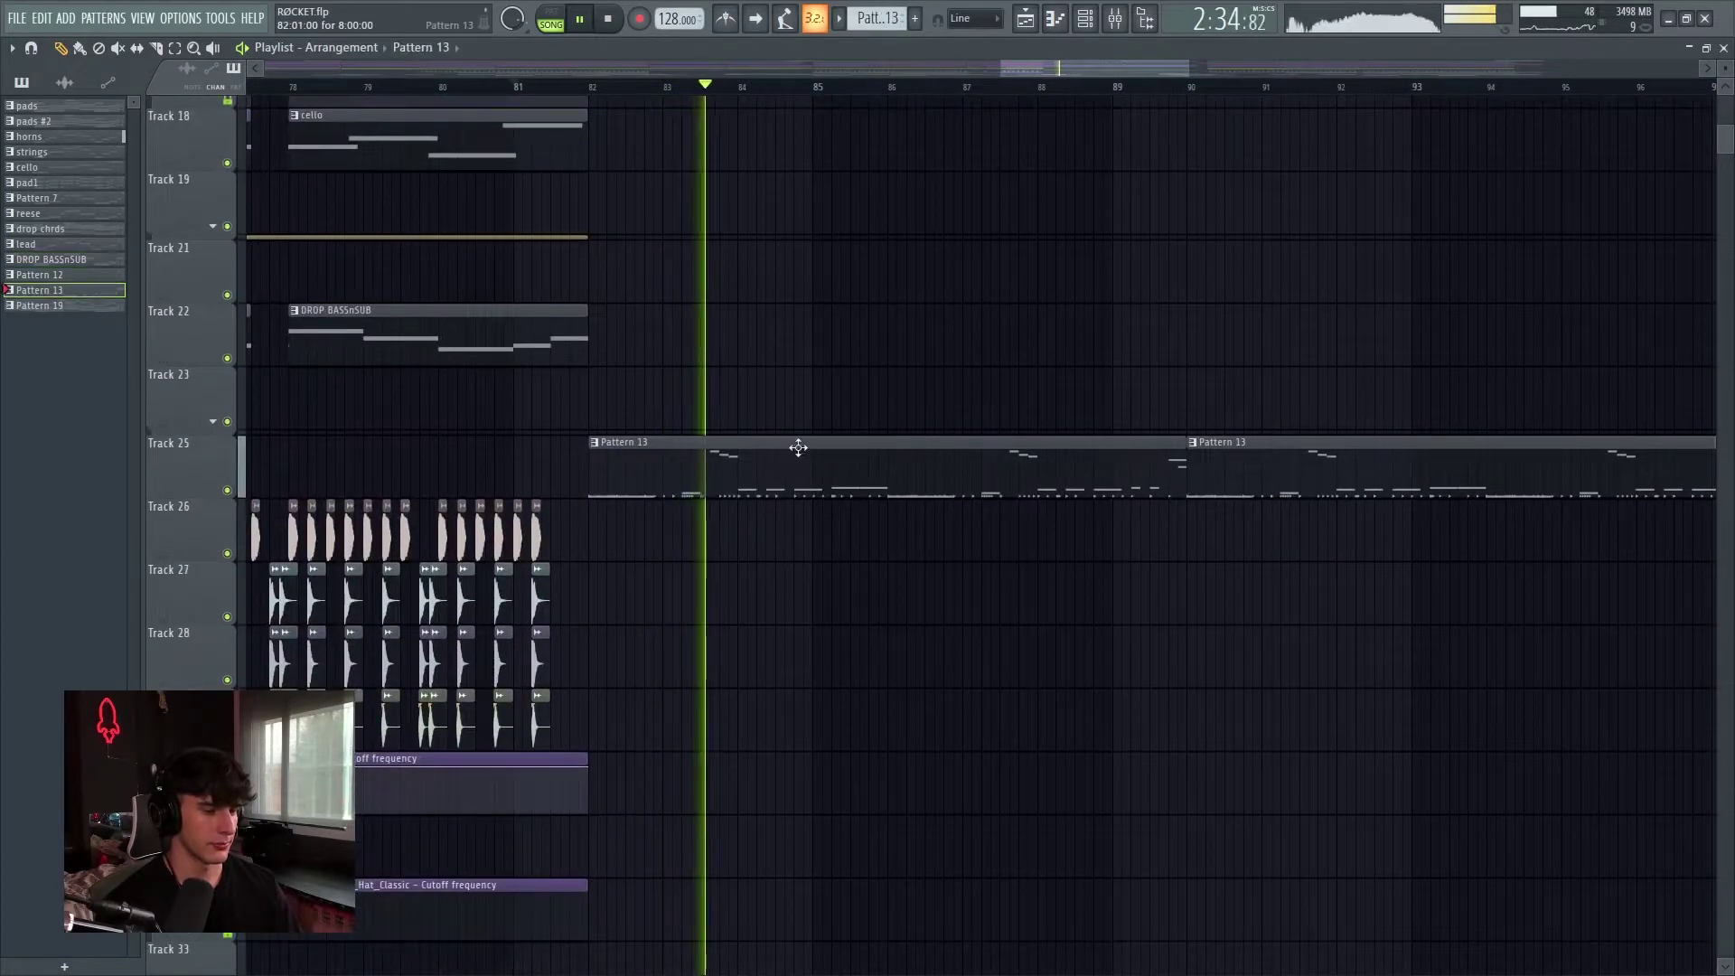
{"action": "key", "text": "F6"}
{"action": "left_click_drag", "start_coordinate": [956, 164], "coordinate": [942, 110]}
{"action": "left_click", "coordinate": [906, 770]}
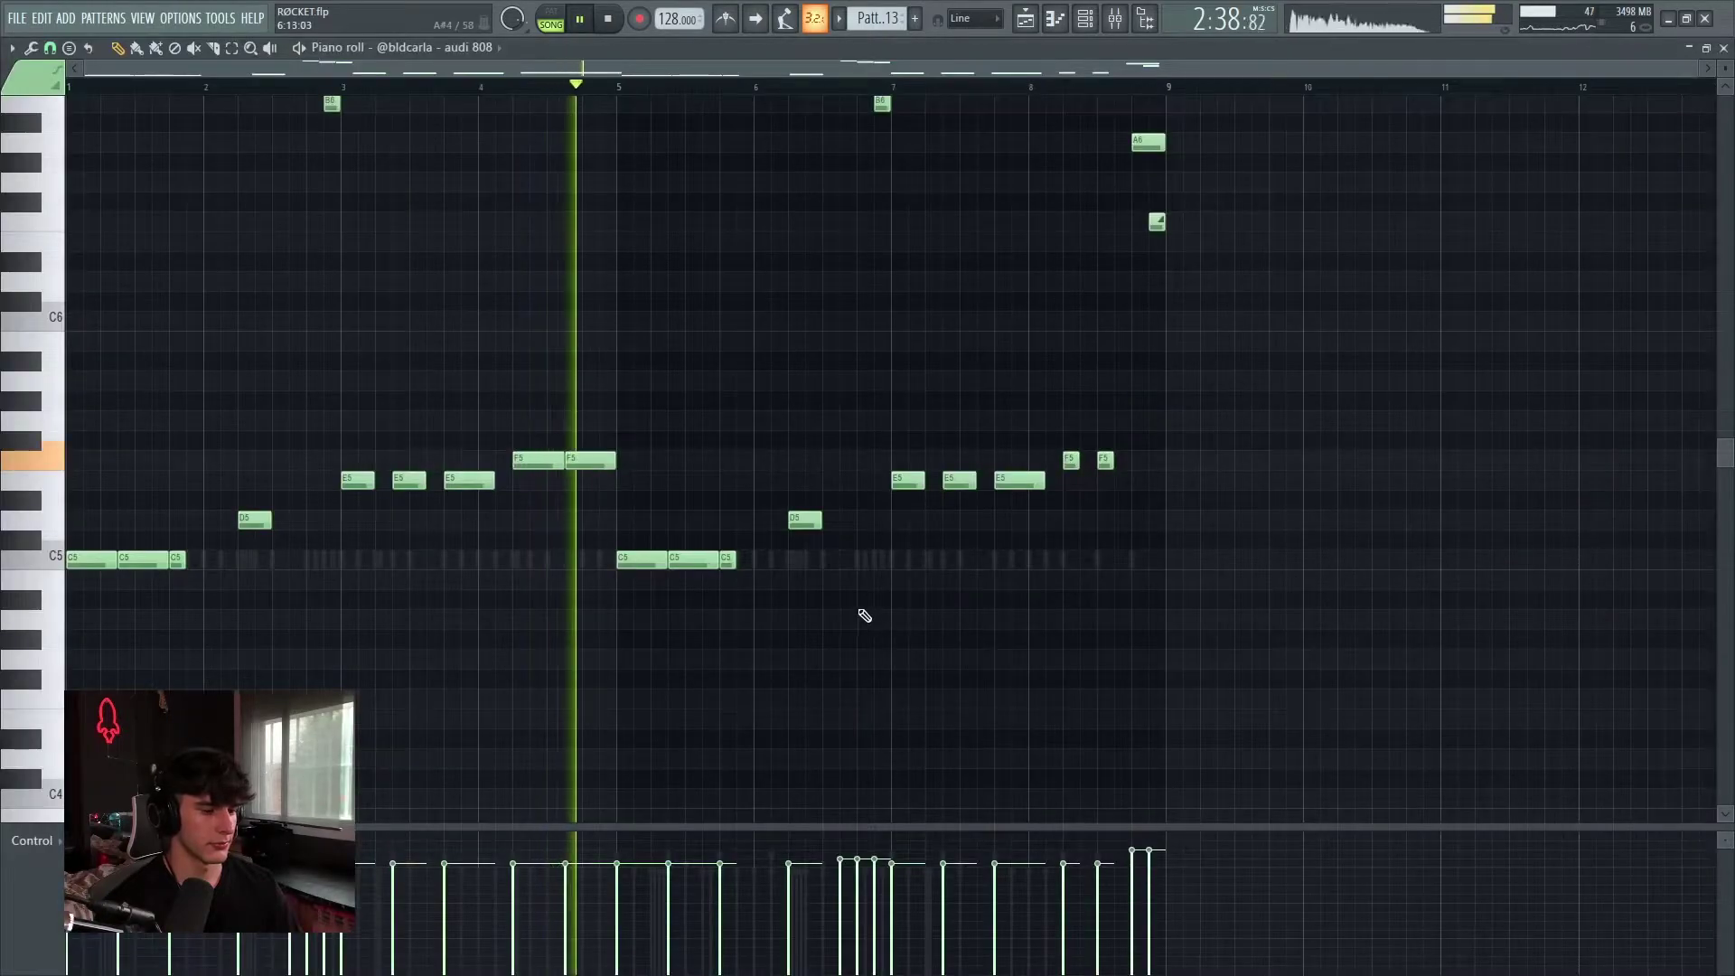
{"action": "scroll", "coordinate": [870, 620], "scroll_direction": "up", "scroll_amount": 3}
Return to the playlist, check the mixer levels while Pattern 13 plays, and close the mixer
{"action": "key", "text": "F5"}
{"action": "key", "text": "F9"}
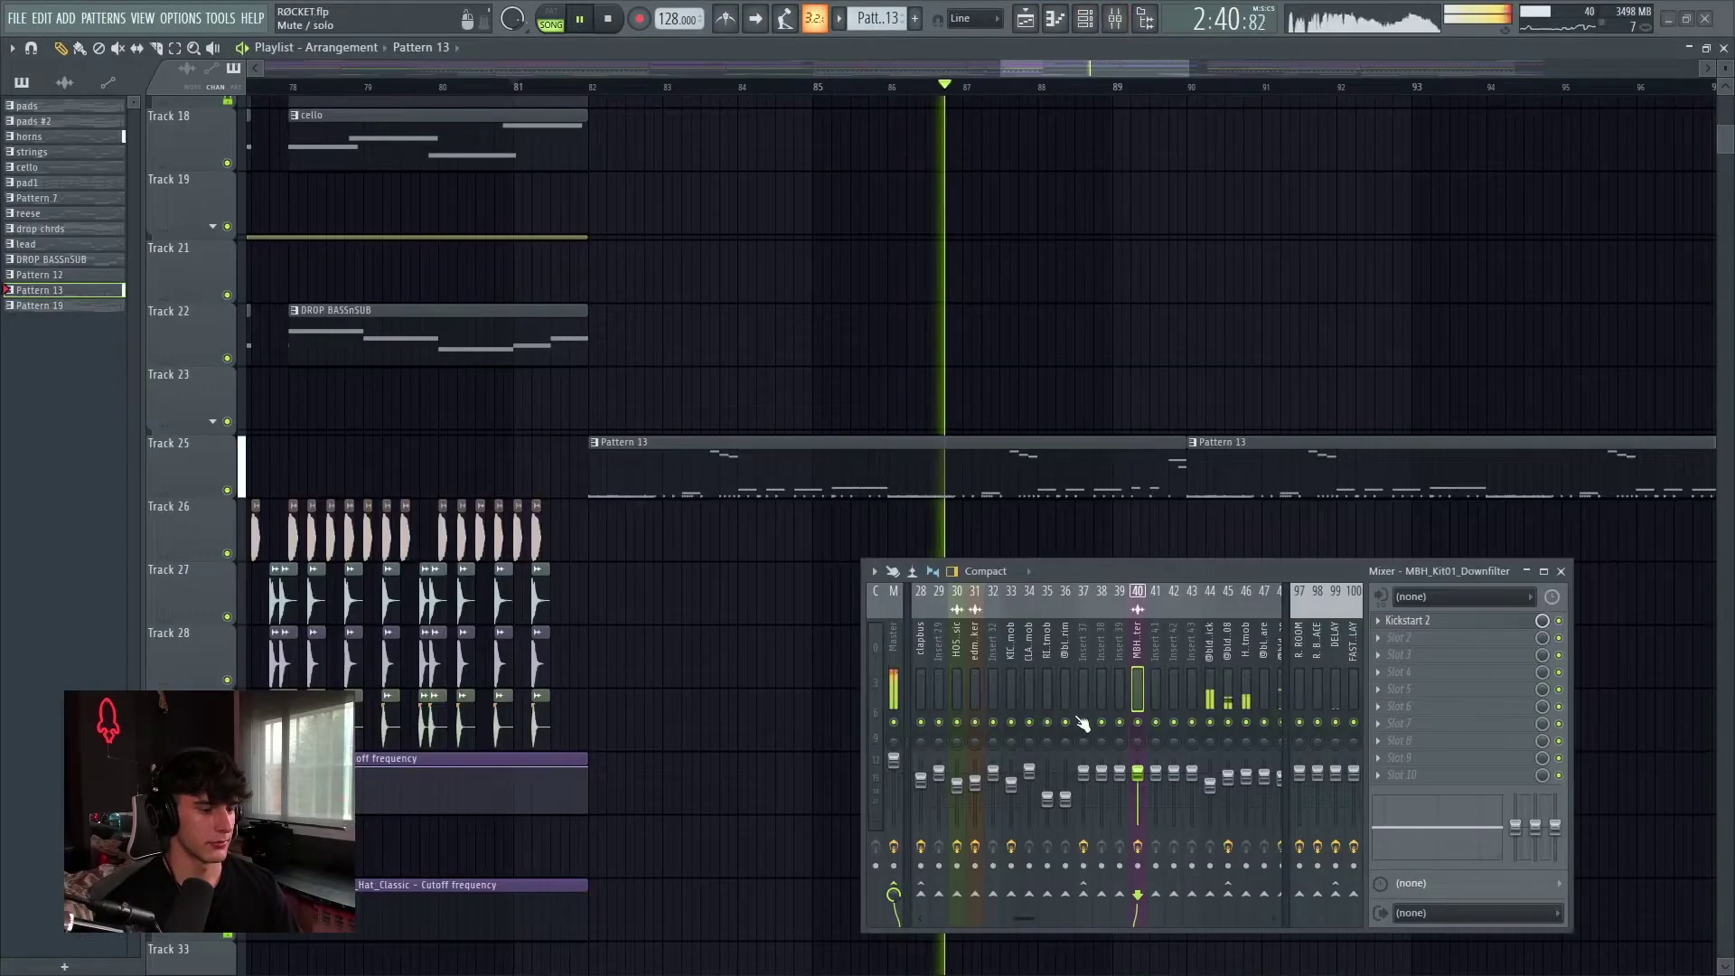
{"action": "left_click", "coordinate": [1560, 572]}
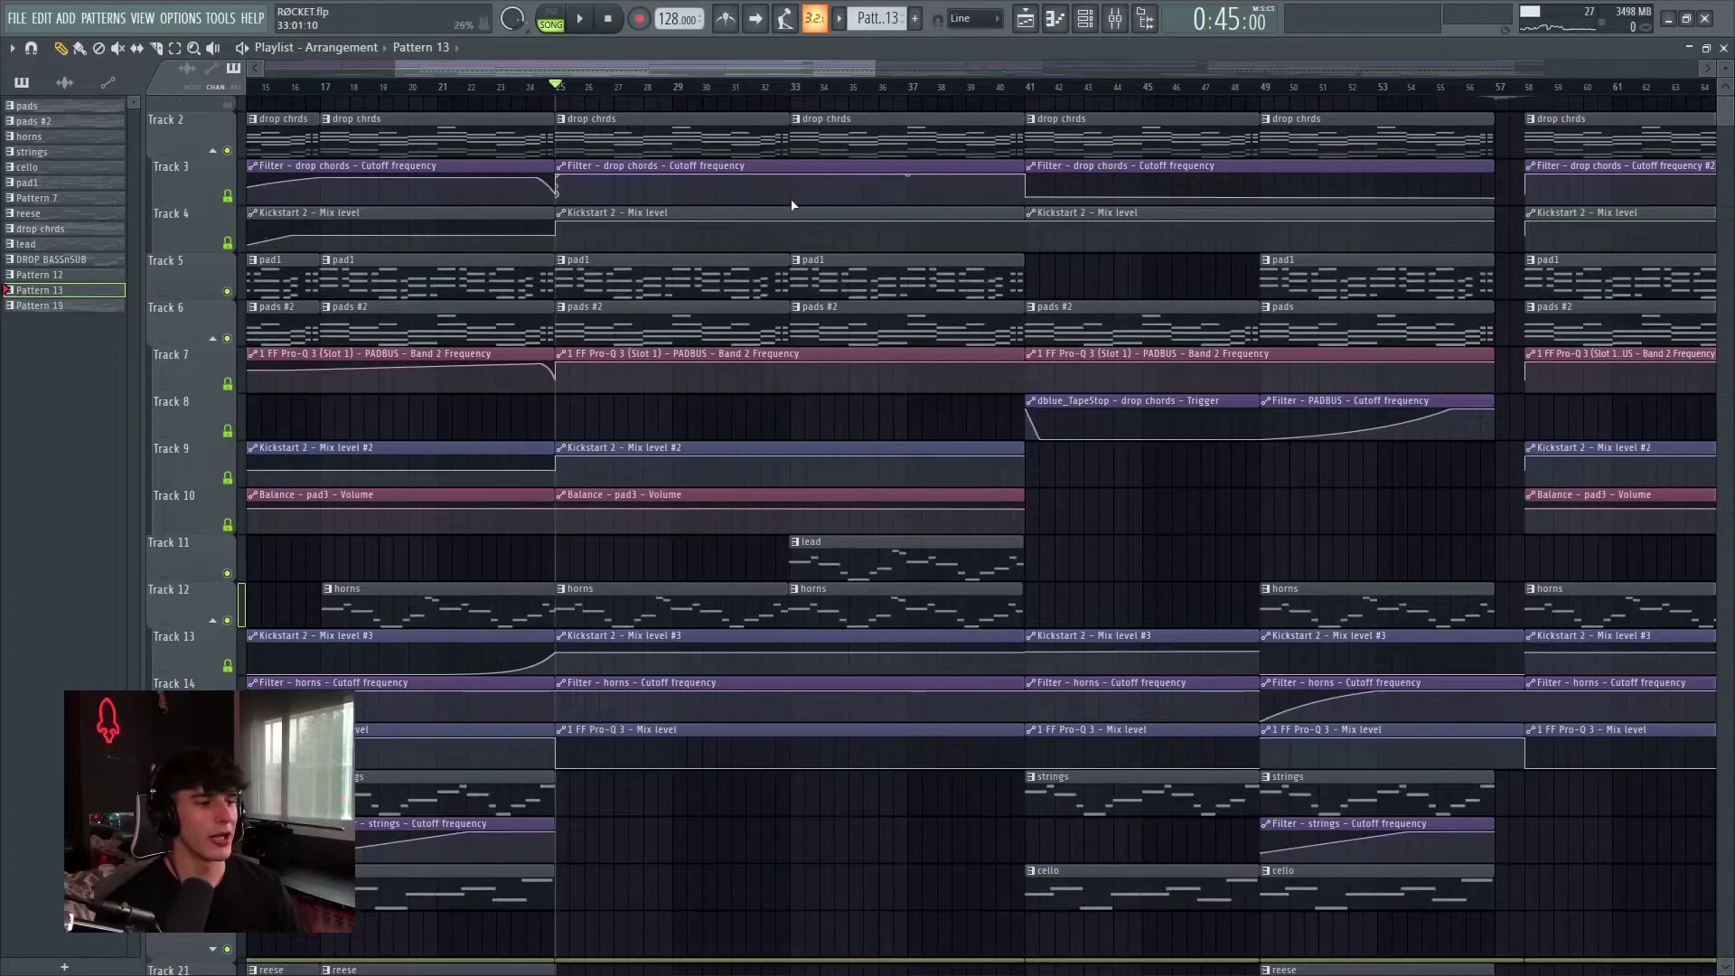
Survey the full arrangement across the playlist, comparing the sections before and after the first drop at bar 25
{"action": "scroll", "coordinate": [786, 208], "scroll_direction": "up", "scroll_amount": 1}
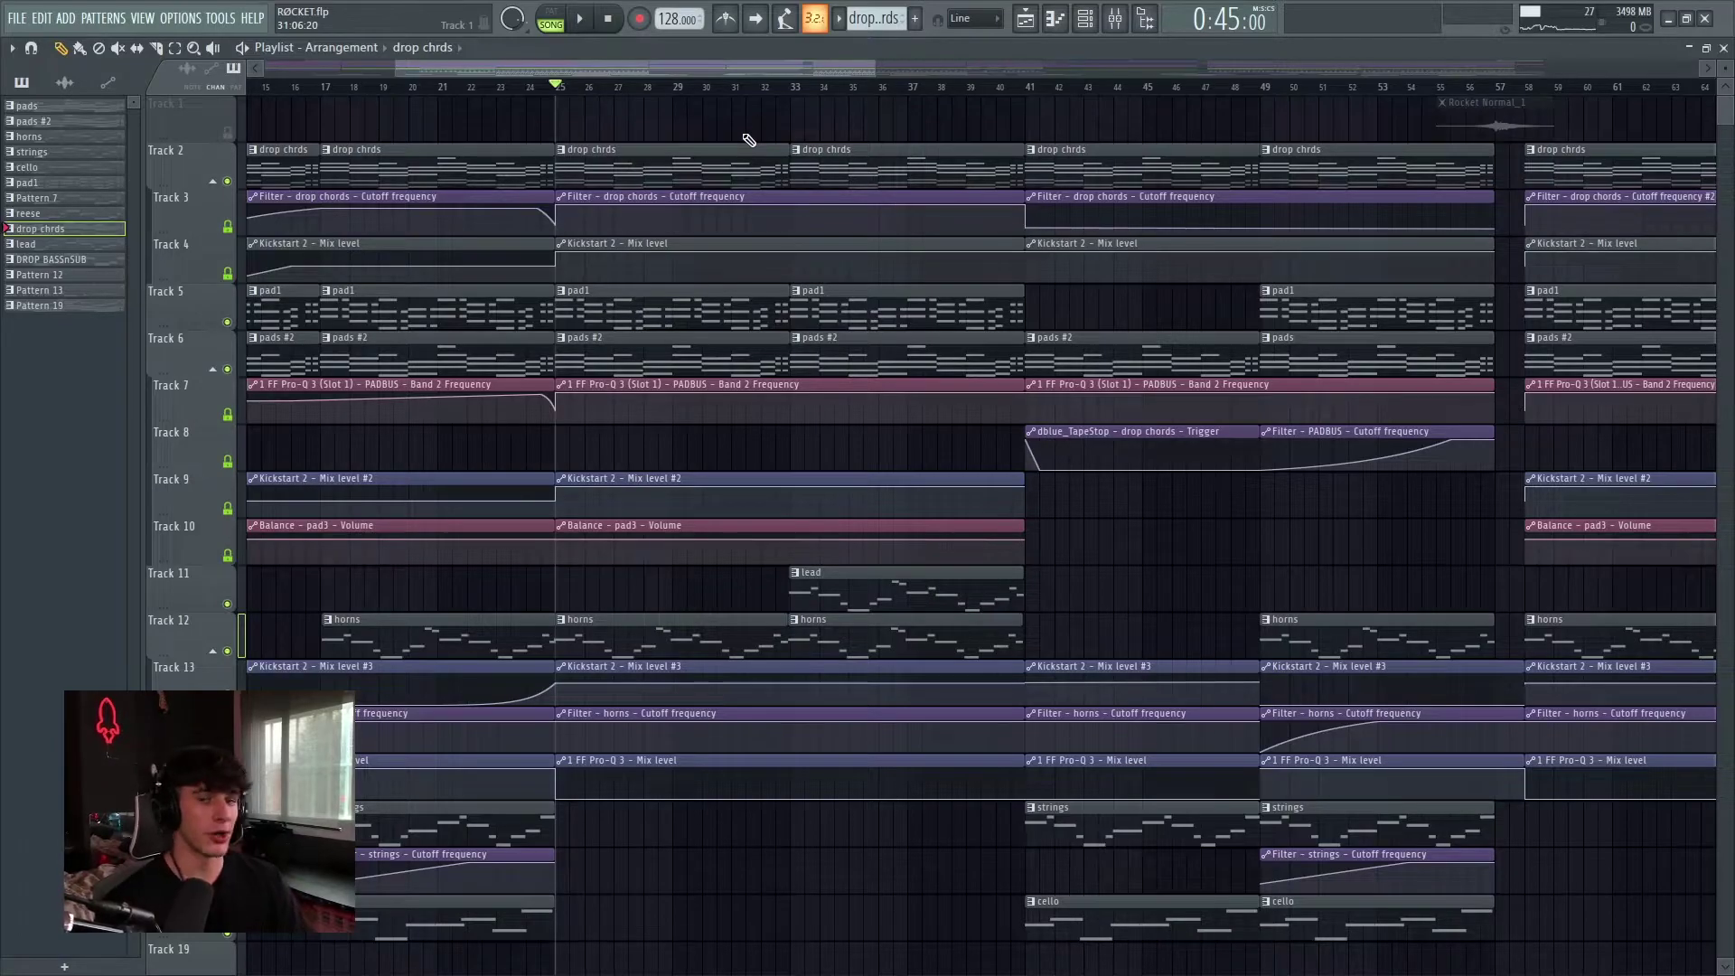
{"action": "scroll", "coordinate": [772, 222], "scroll_direction": "down", "scroll_amount": 4}
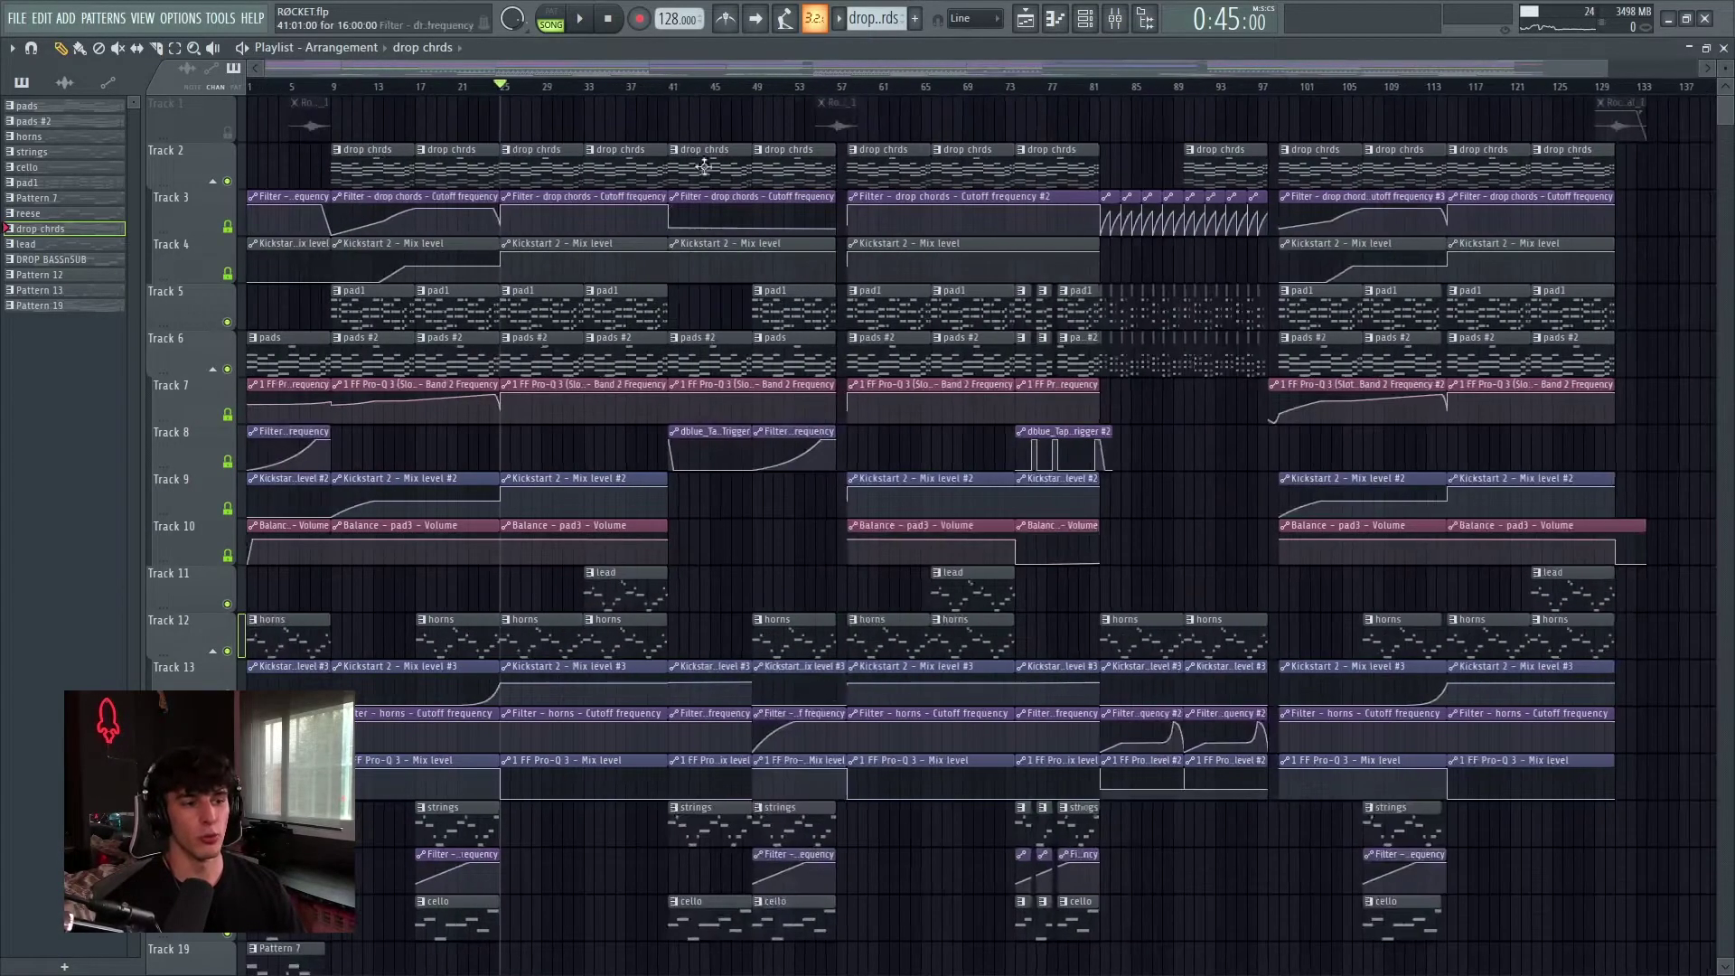
{"action": "scroll", "coordinate": [558, 117], "scroll_direction": "down", "scroll_amount": 3}
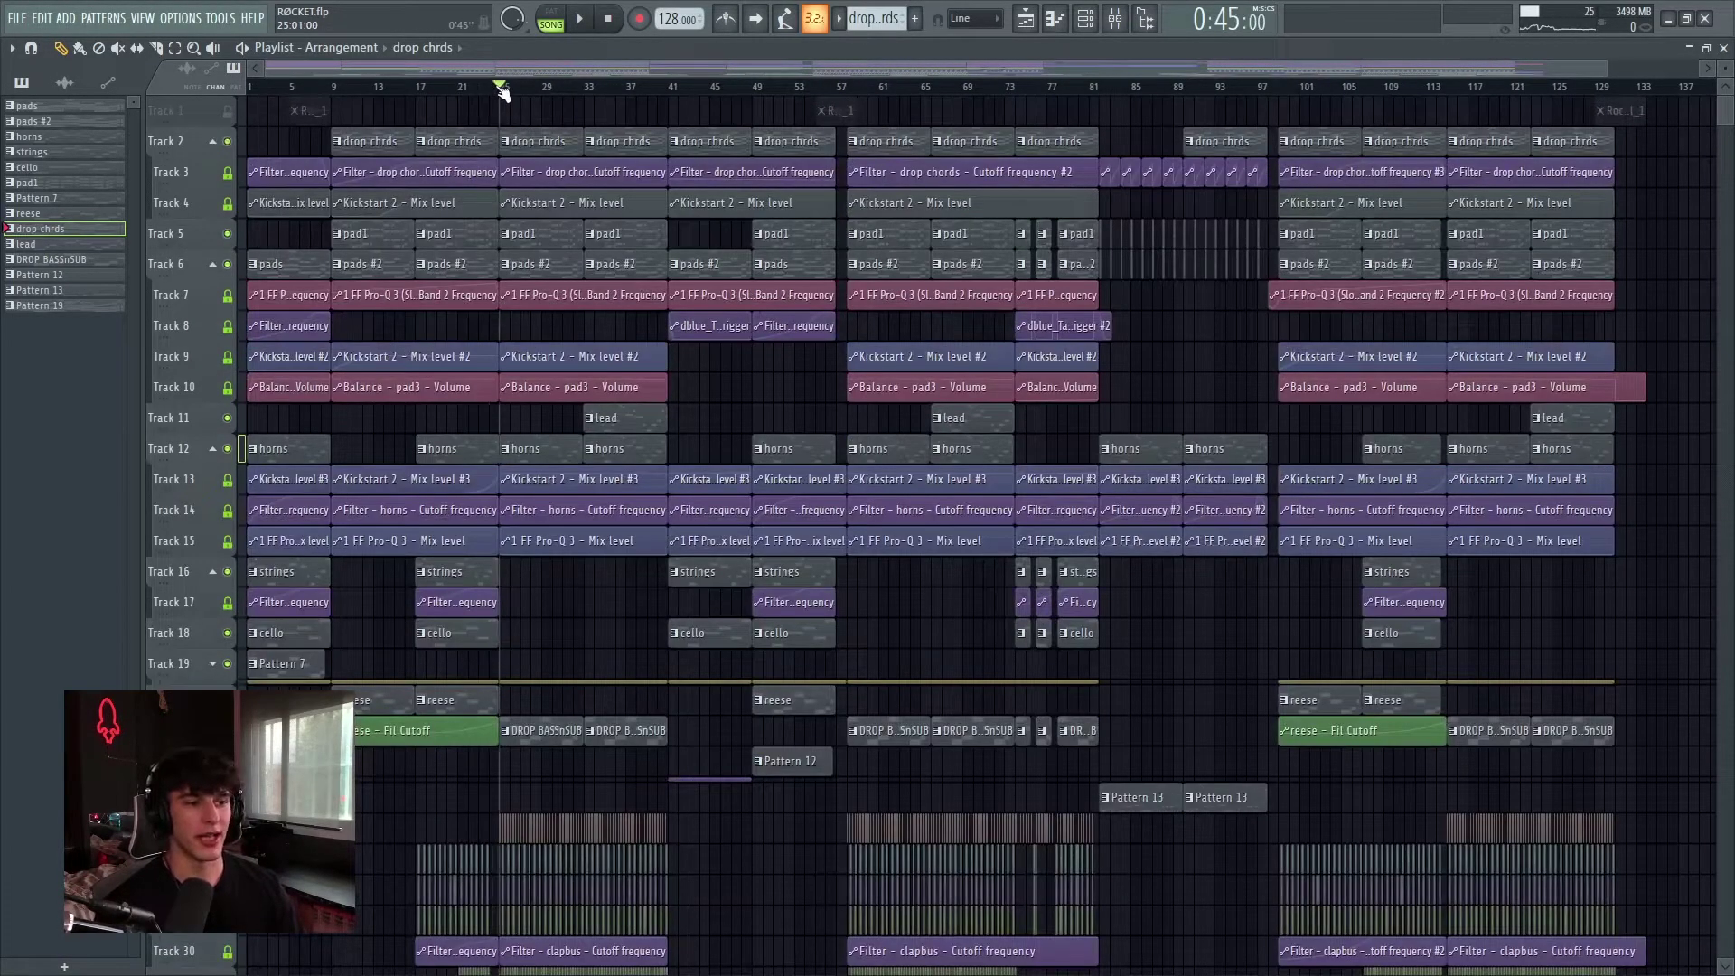
{"action": "scroll", "coordinate": [547, 131], "scroll_direction": "up", "scroll_amount": 3}
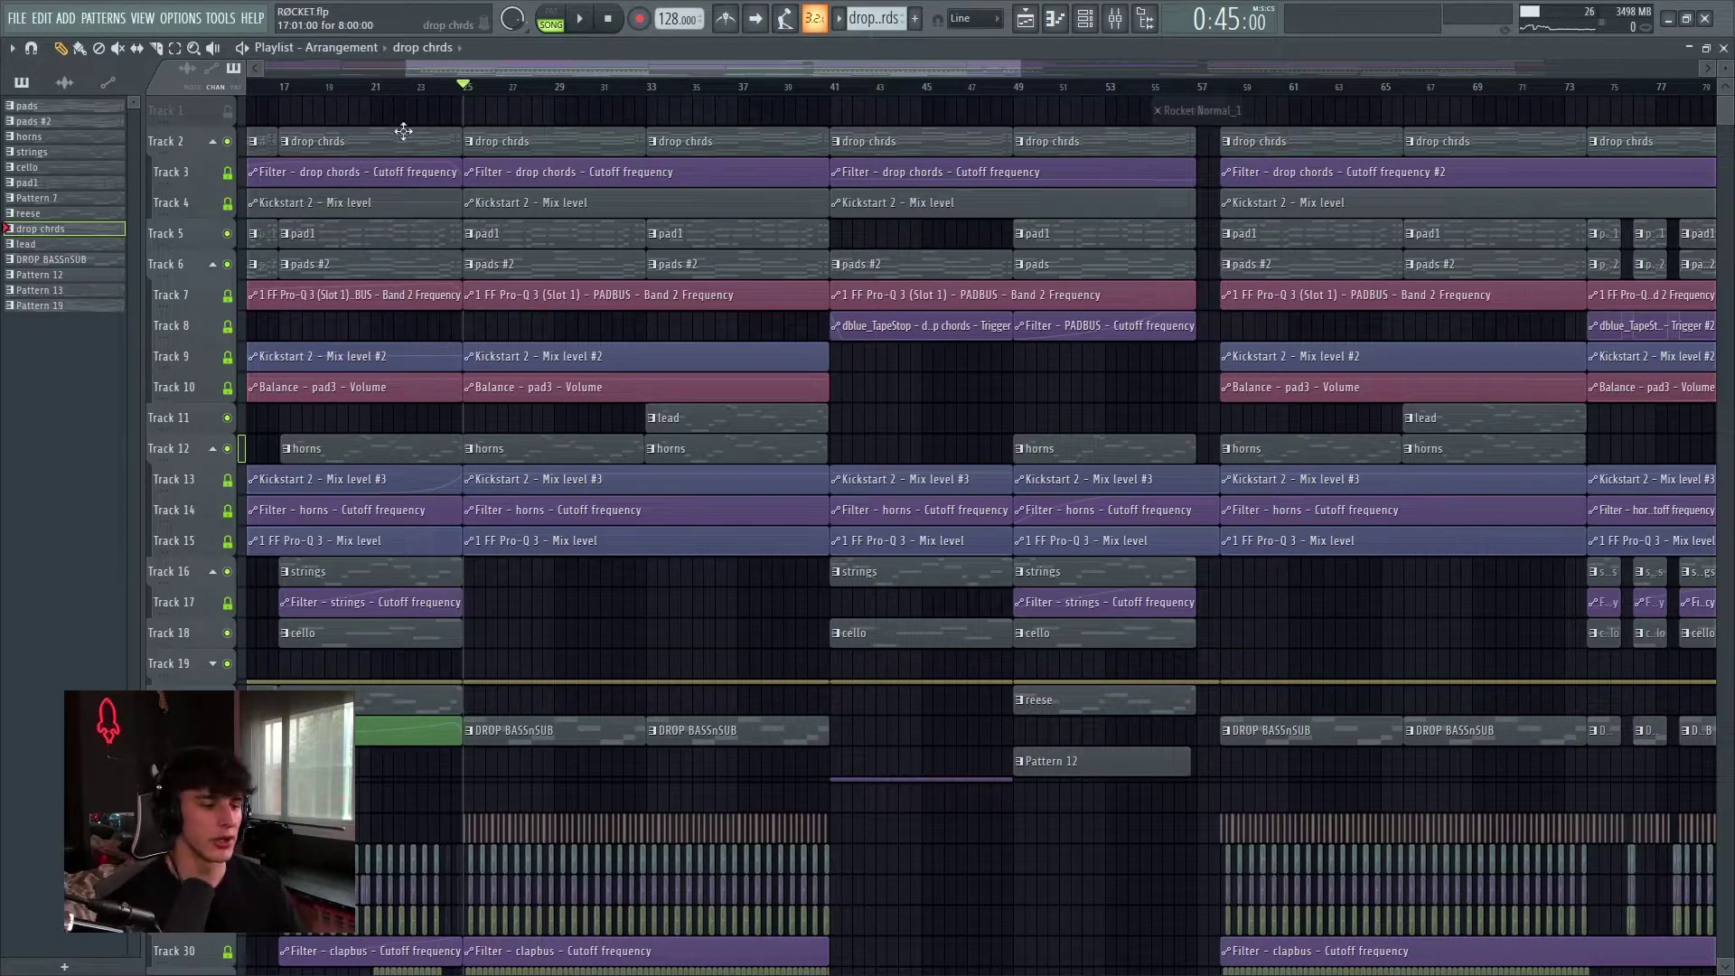
Select the drum clips in the second half of the first drop, bars 33 to 41, to compare the halves
{"action": "left_click_drag", "start_coordinate": [595, 145], "coordinate": [721, 150]}
{"action": "left_click", "coordinate": [586, 125], "text": "ctrl"}
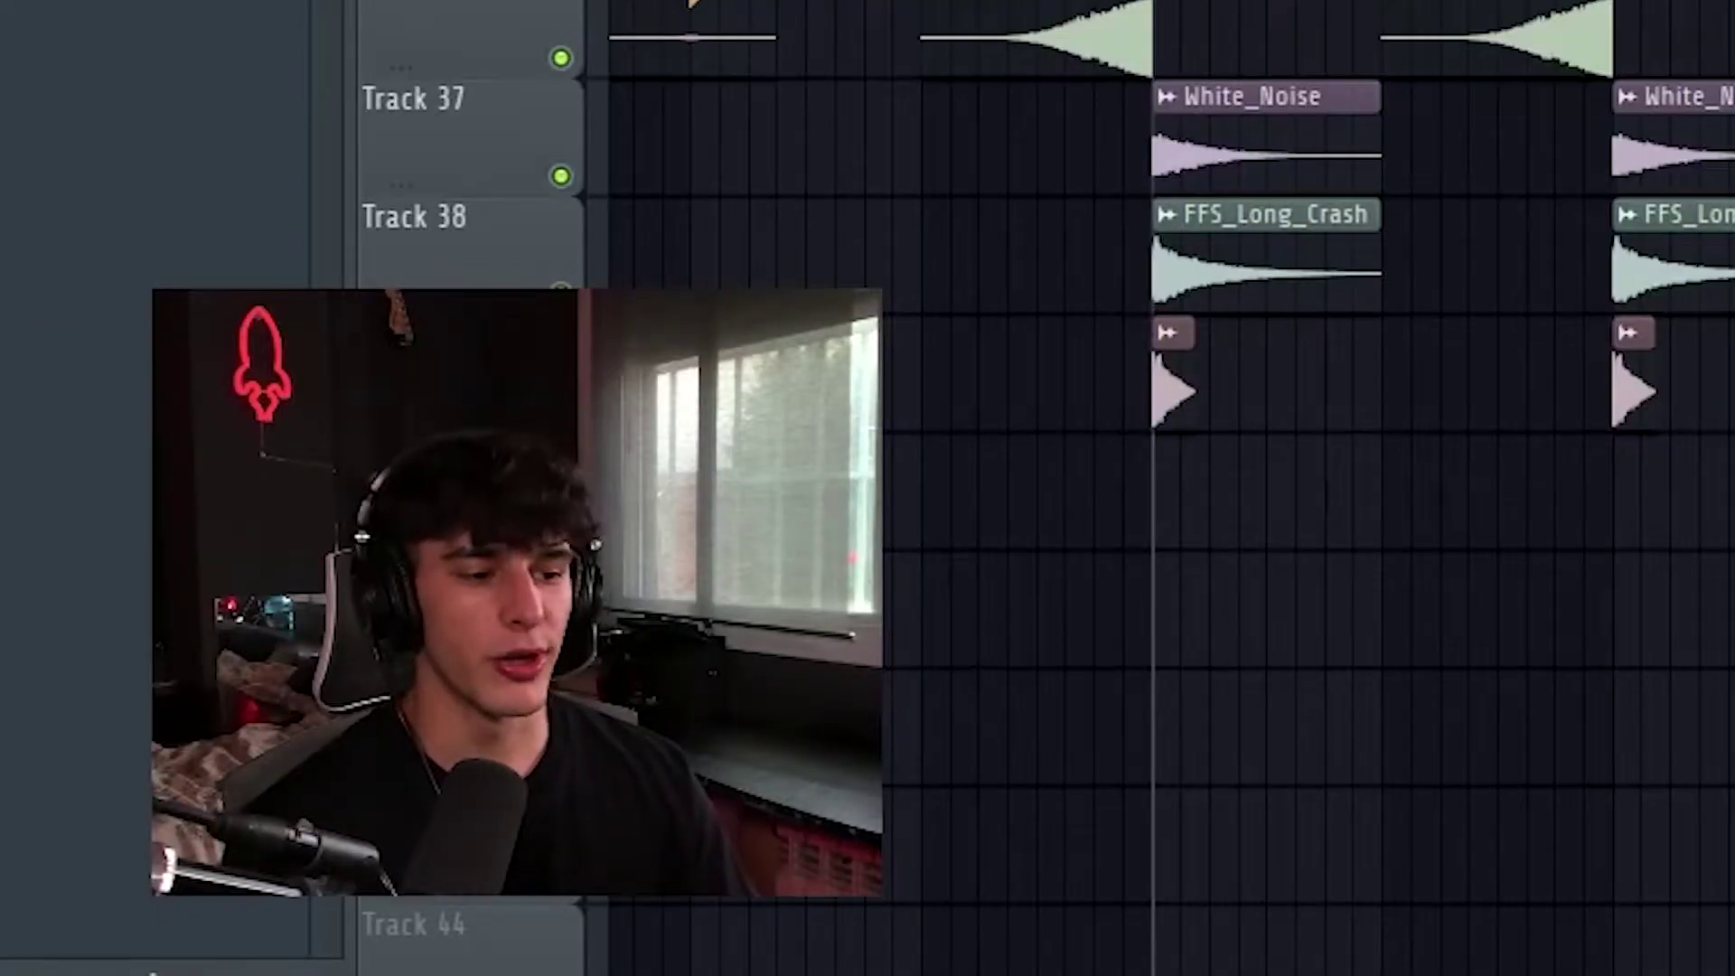
{"action": "scroll", "coordinate": [1166, 488], "scroll_direction": "down", "scroll_amount": 1}
{"action": "scroll", "coordinate": [1166, 488], "scroll_direction": "up", "scroll_amount": 5}
{"action": "scroll", "coordinate": [1166, 488], "scroll_direction": "down", "scroll_amount": 4}
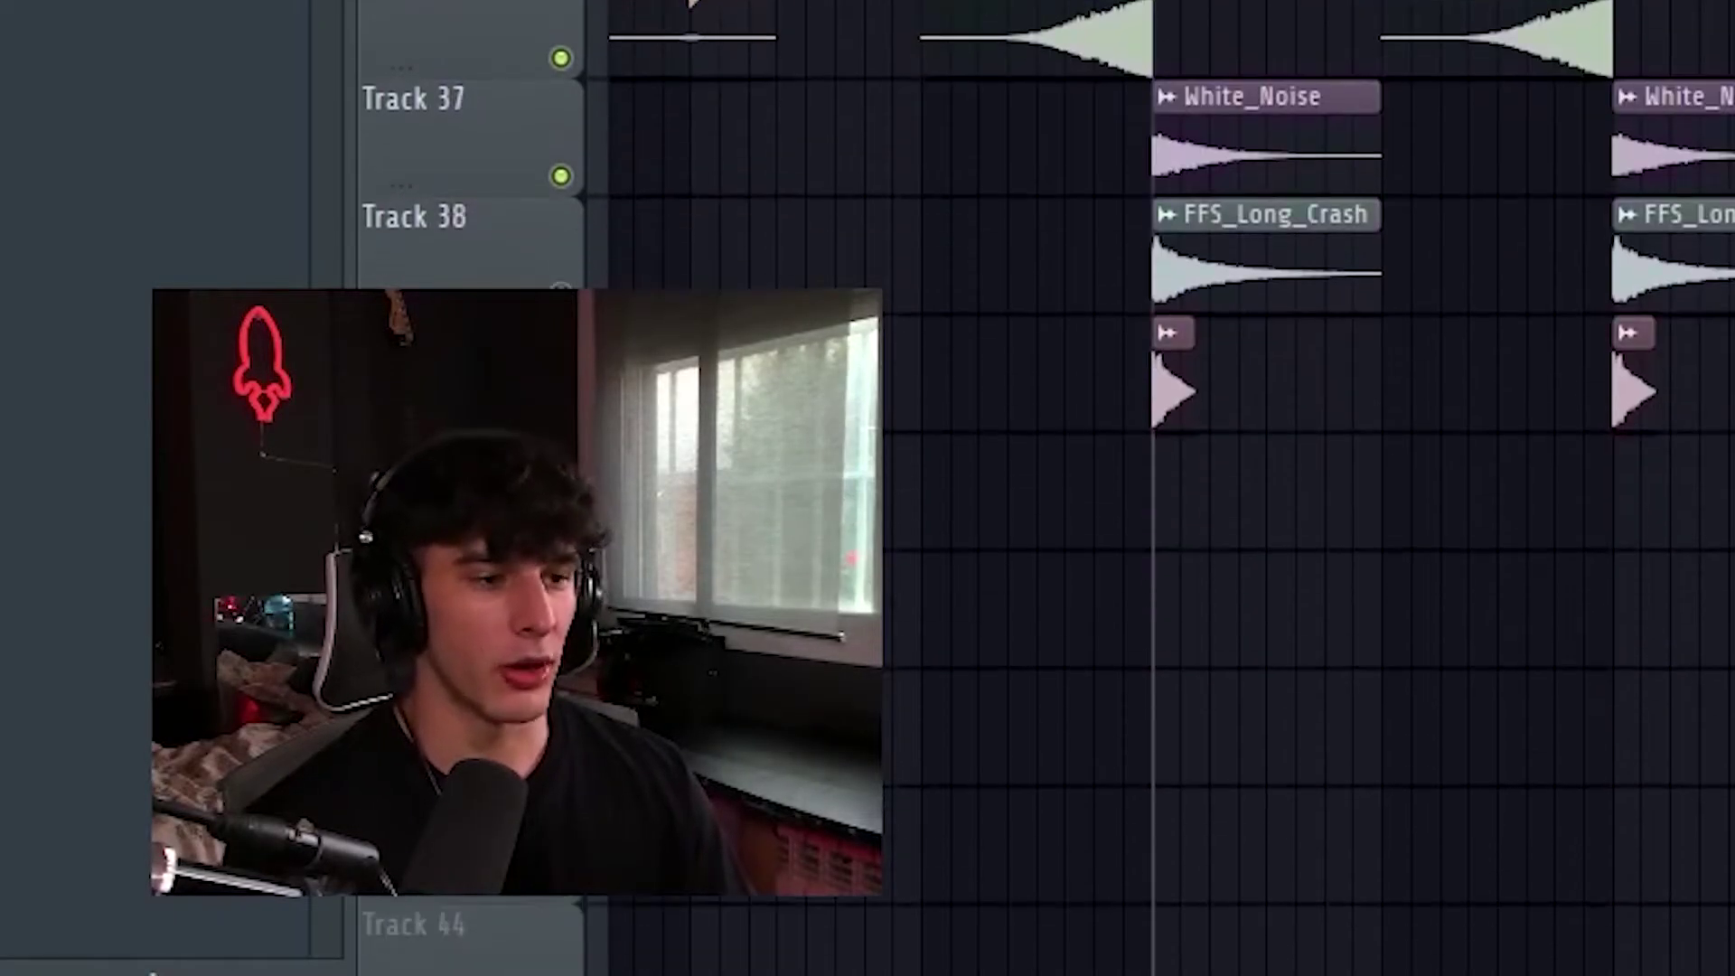
{"action": "left_click_drag", "start_coordinate": [649, 111], "coordinate": [832, 516]}
{"action": "scroll", "coordinate": [814, 485], "scroll_direction": "up", "scroll_amount": 16}
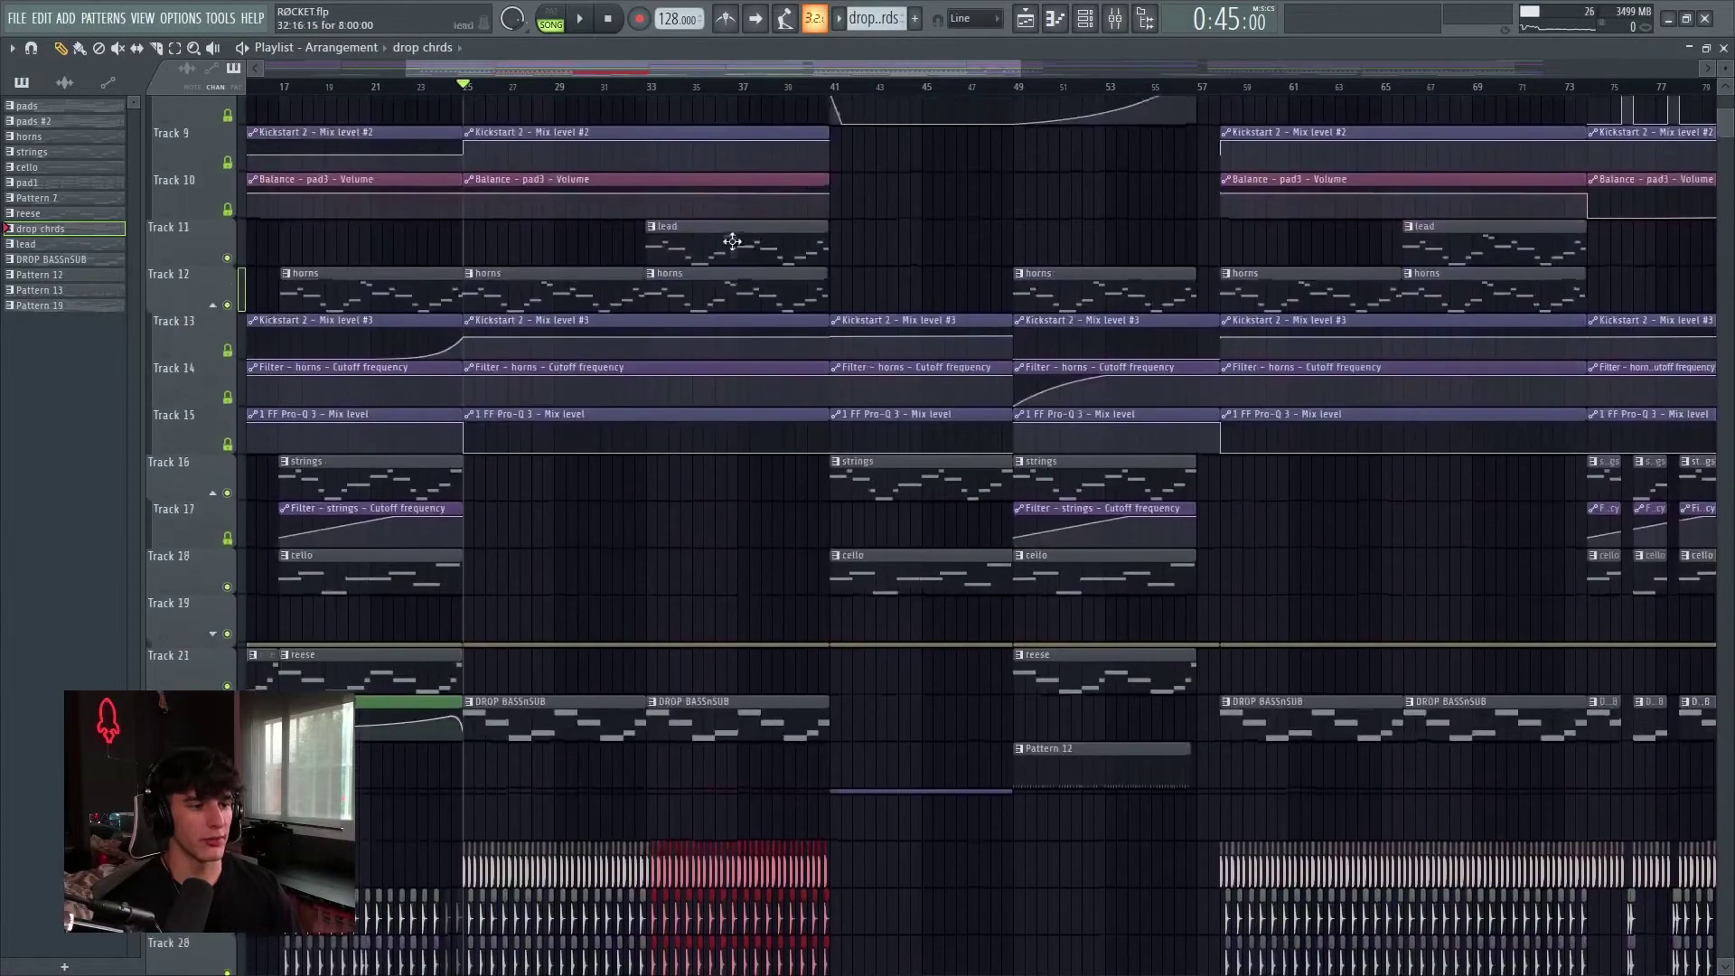
Clear the clip selection and examine the lead, horns, drum and transition layers of the first drop around bar 33
{"action": "left_click", "coordinate": [712, 235]}
{"action": "scroll", "coordinate": [736, 271], "scroll_direction": "up", "scroll_amount": 5}
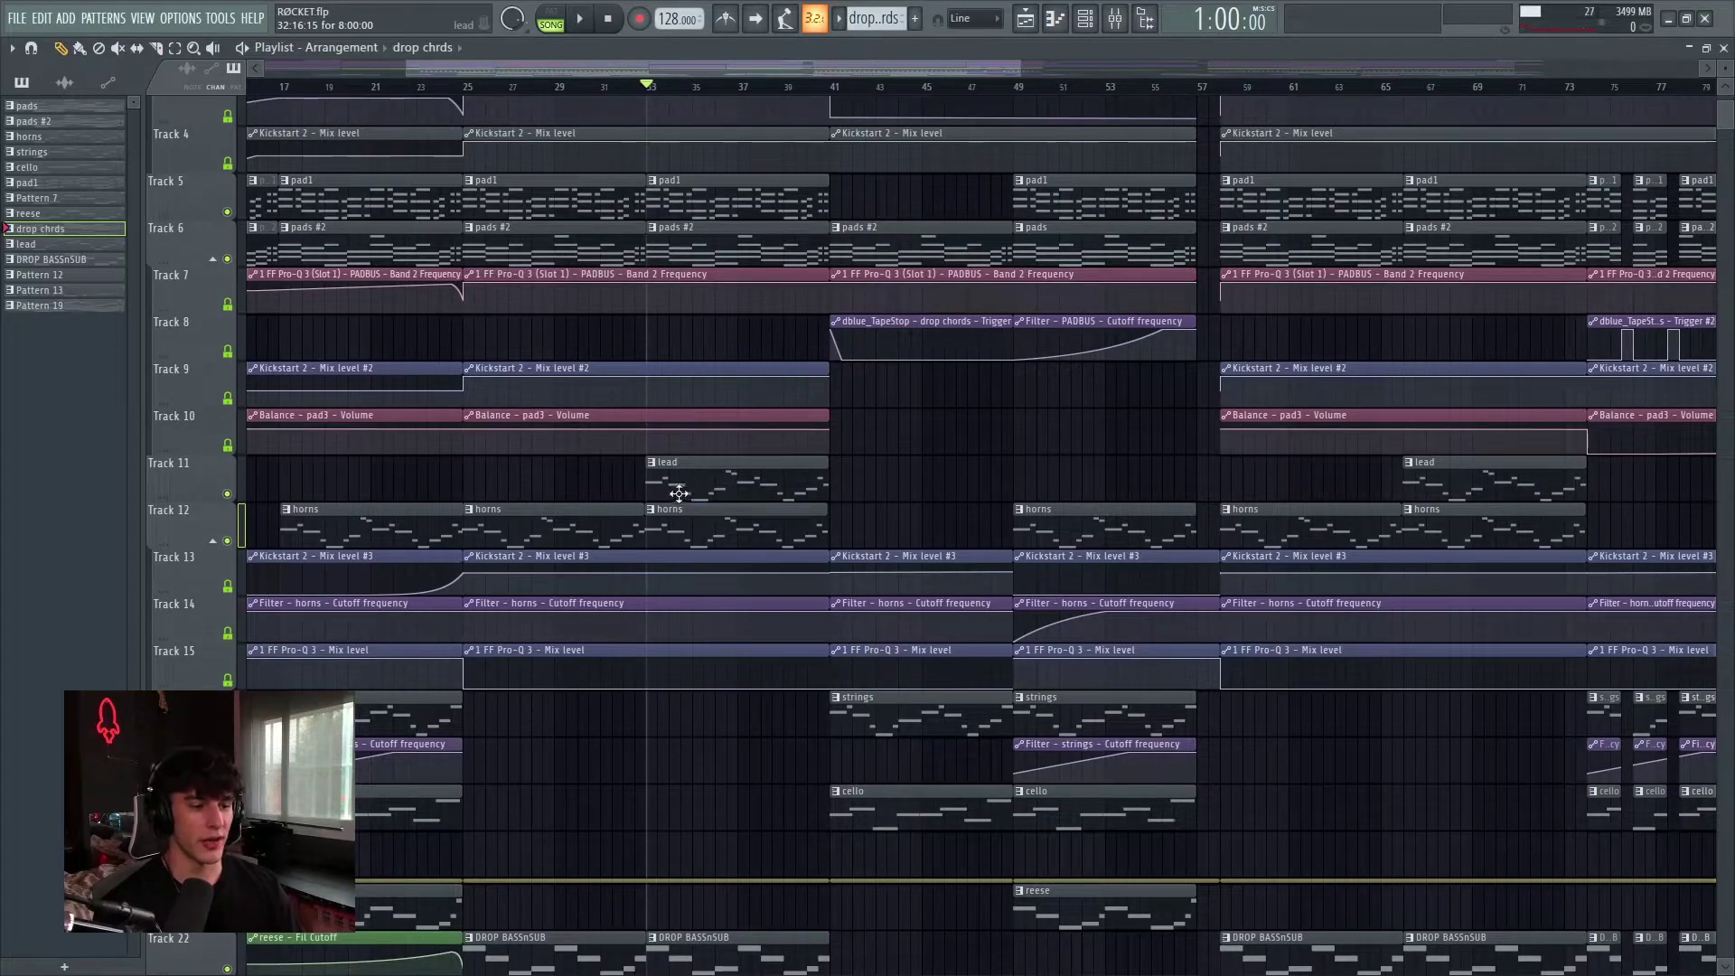
{"action": "scroll", "coordinate": [723, 488], "scroll_direction": "down", "scroll_amount": 20}
{"action": "scroll", "coordinate": [673, 542], "scroll_direction": "up", "scroll_amount": 3}
{"action": "left_click", "coordinate": [667, 552]}
{"action": "scroll", "coordinate": [814, 488], "scroll_direction": "down", "scroll_amount": 3}
{"action": "scroll", "coordinate": [892, 438], "scroll_direction": "up", "scroll_amount": 10}
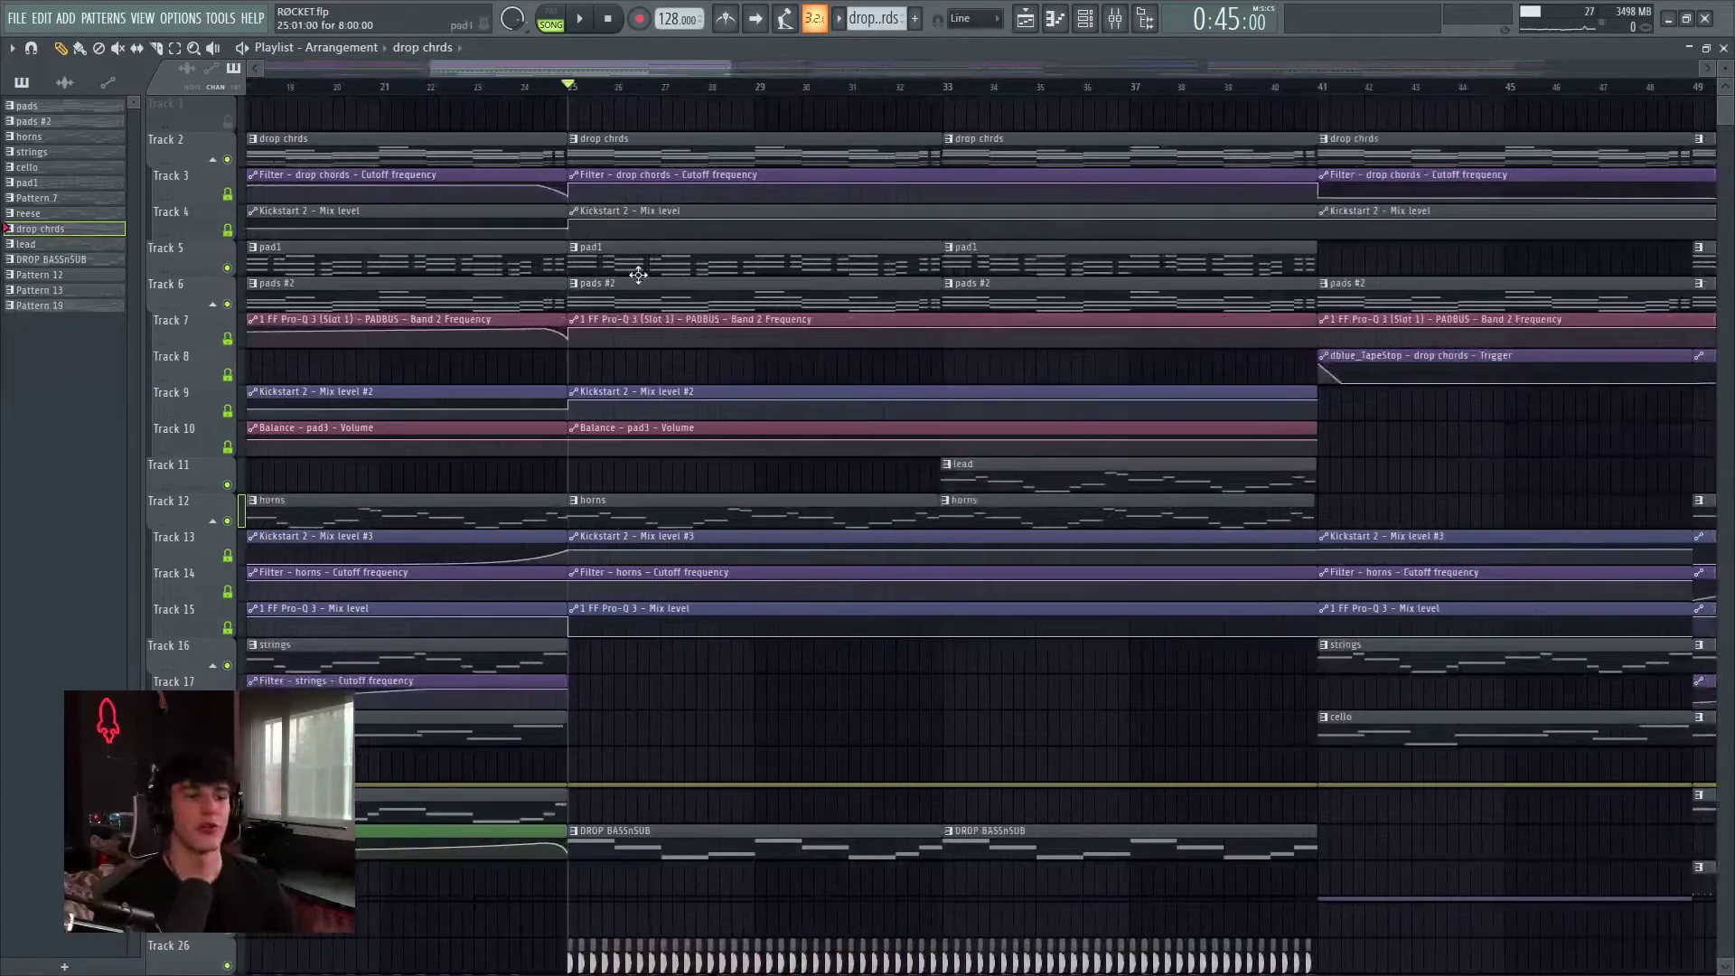
Place the playhead at about bar 23 and examine the riser, drum gaps and cutoff automation leading into the first drop
{"action": "left_click", "coordinate": [486, 91]}
{"action": "scroll", "coordinate": [479, 542], "scroll_direction": "down", "scroll_amount": 15}
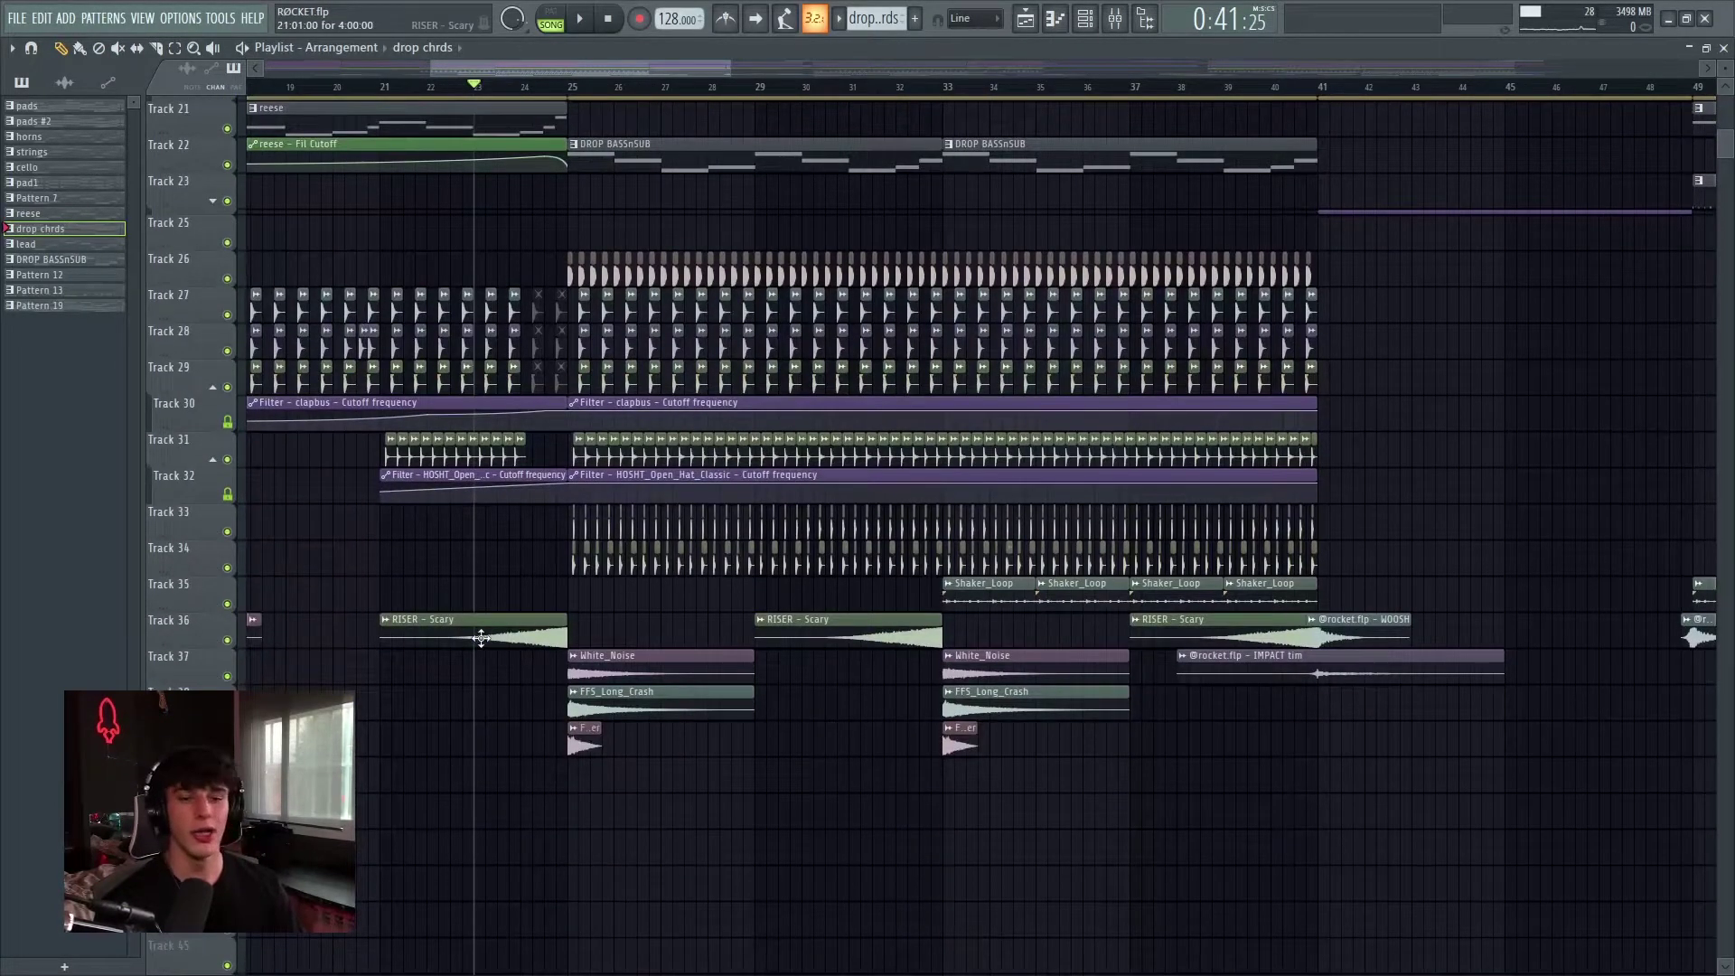
{"action": "scroll", "coordinate": [480, 638], "scroll_direction": "up", "scroll_amount": 14}
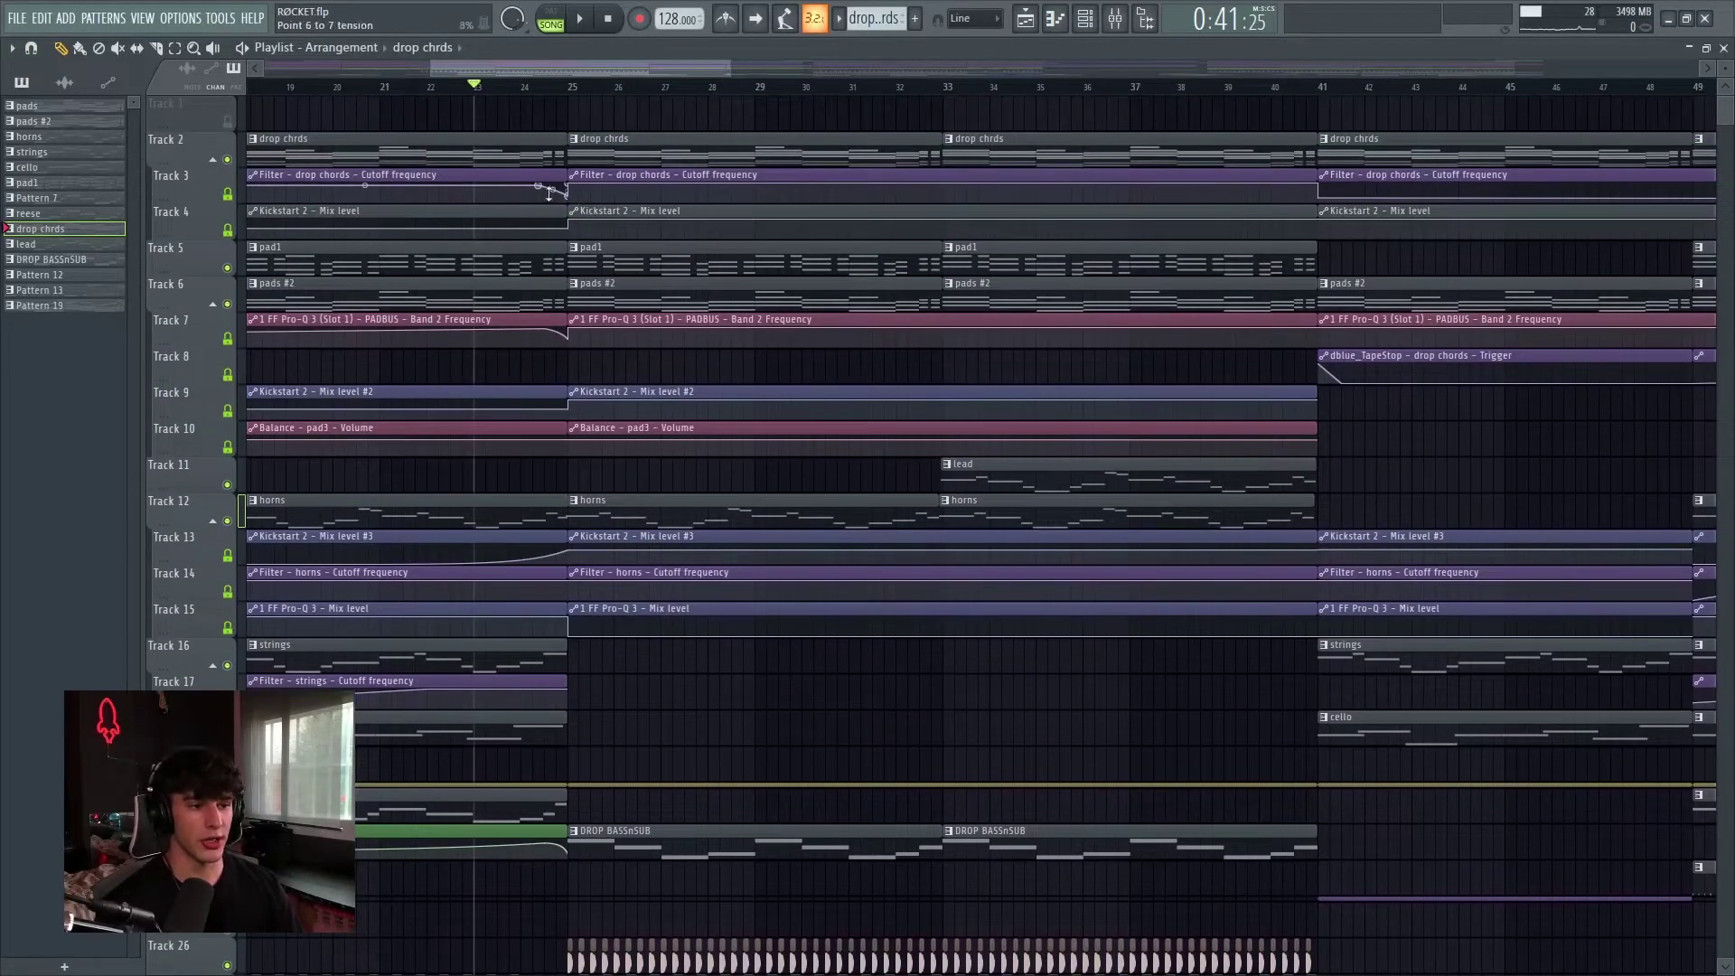
{"action": "scroll", "coordinate": [576, 157], "scroll_direction": "down", "scroll_amount": 15}
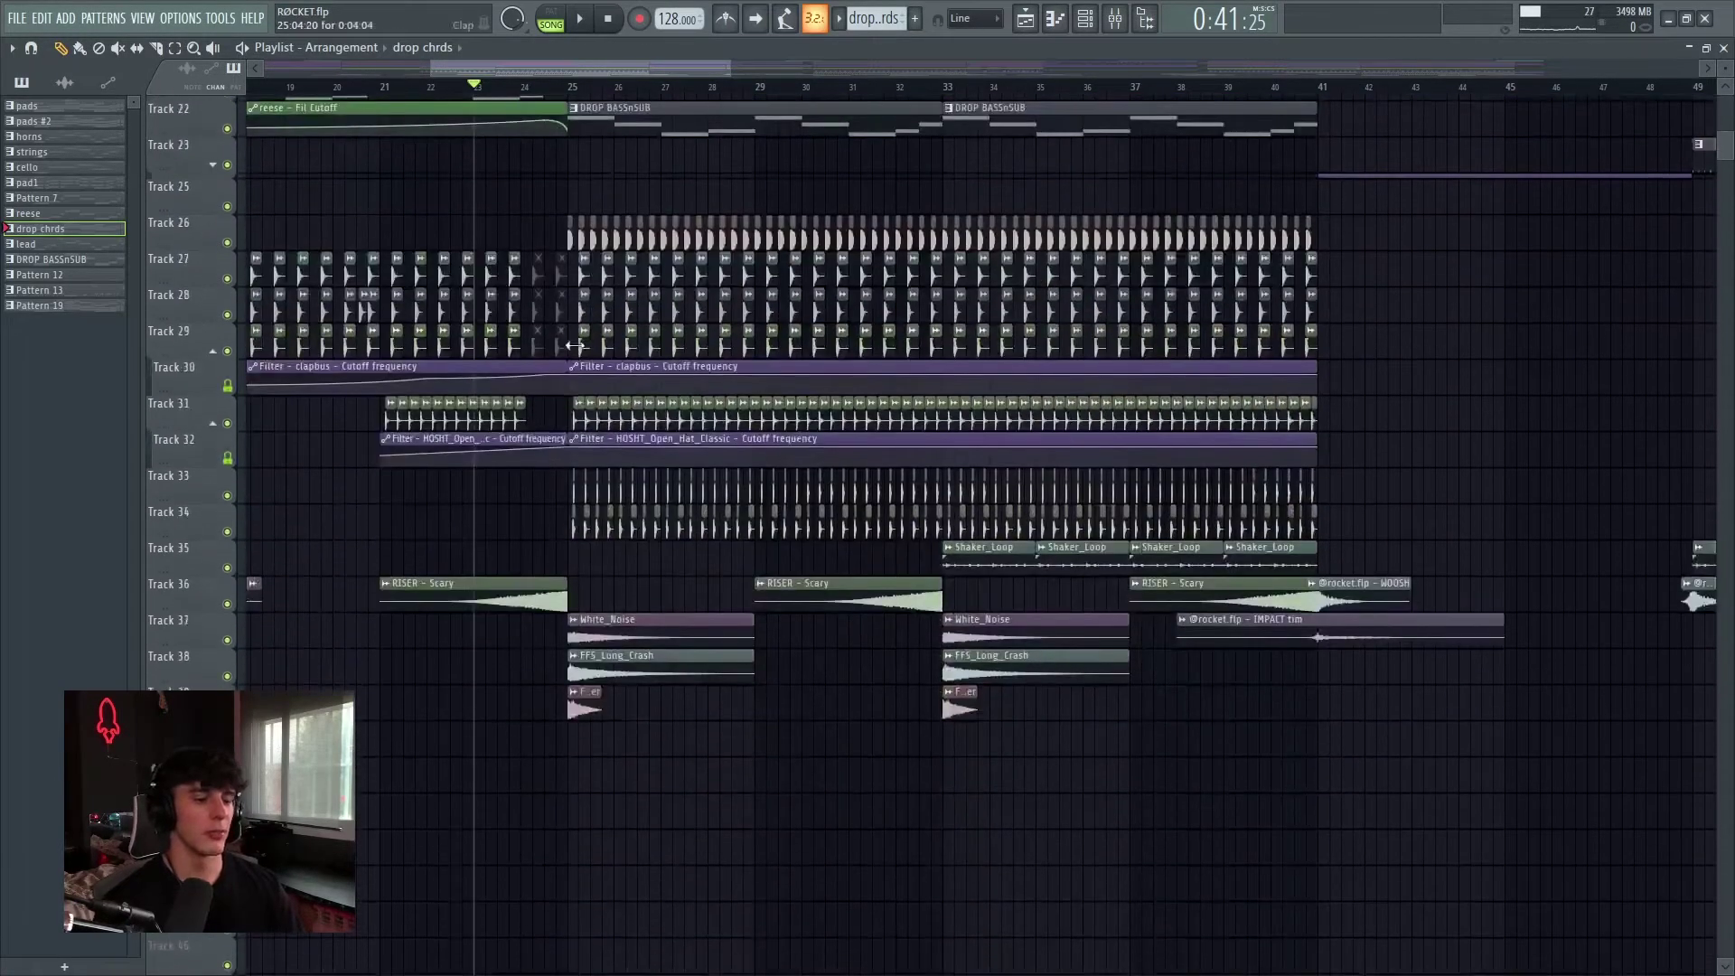
{"action": "scroll", "coordinate": [902, 442], "scroll_direction": "down", "scroll_amount": 6}
{"action": "scroll", "coordinate": [902, 442], "scroll_direction": "up", "scroll_amount": 8}
{"action": "scroll", "coordinate": [814, 361], "scroll_direction": "up", "scroll_amount": 5}
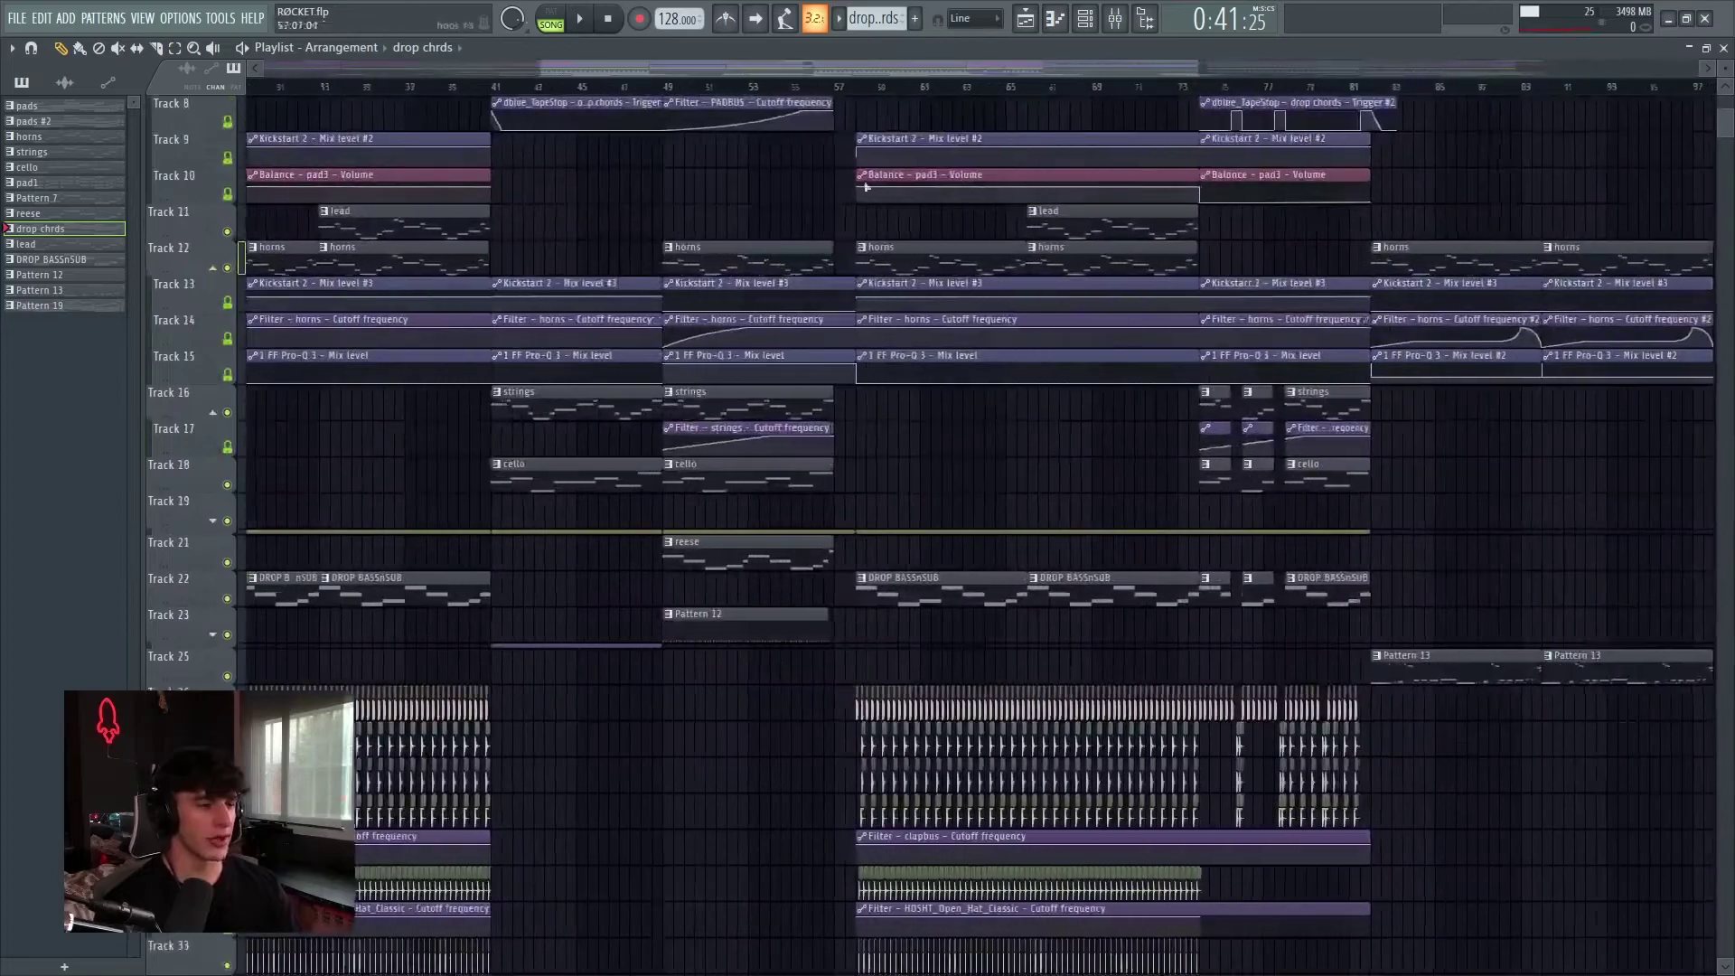
Play the transition into the second drop around bar 57
{"action": "left_click", "coordinate": [678, 91]}
{"action": "key", "text": "space"}
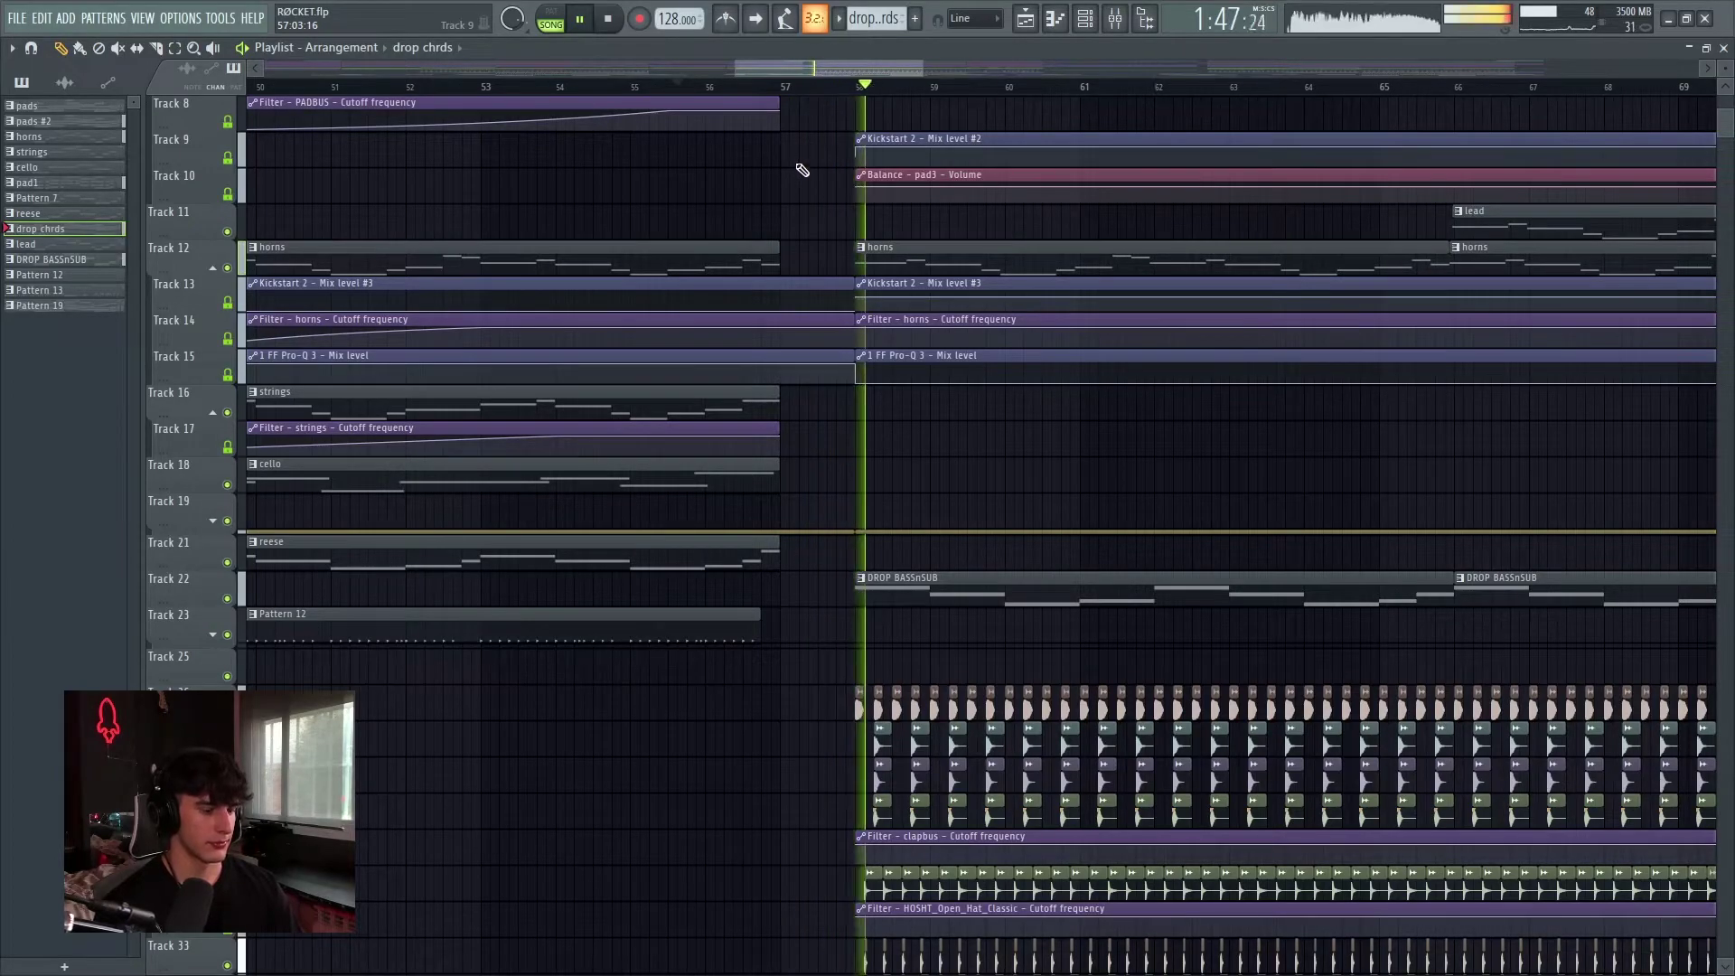
{"action": "scroll", "coordinate": [829, 192], "scroll_direction": "down", "scroll_amount": 3}
{"action": "scroll", "coordinate": [829, 192], "scroll_direction": "down", "scroll_amount": 3}
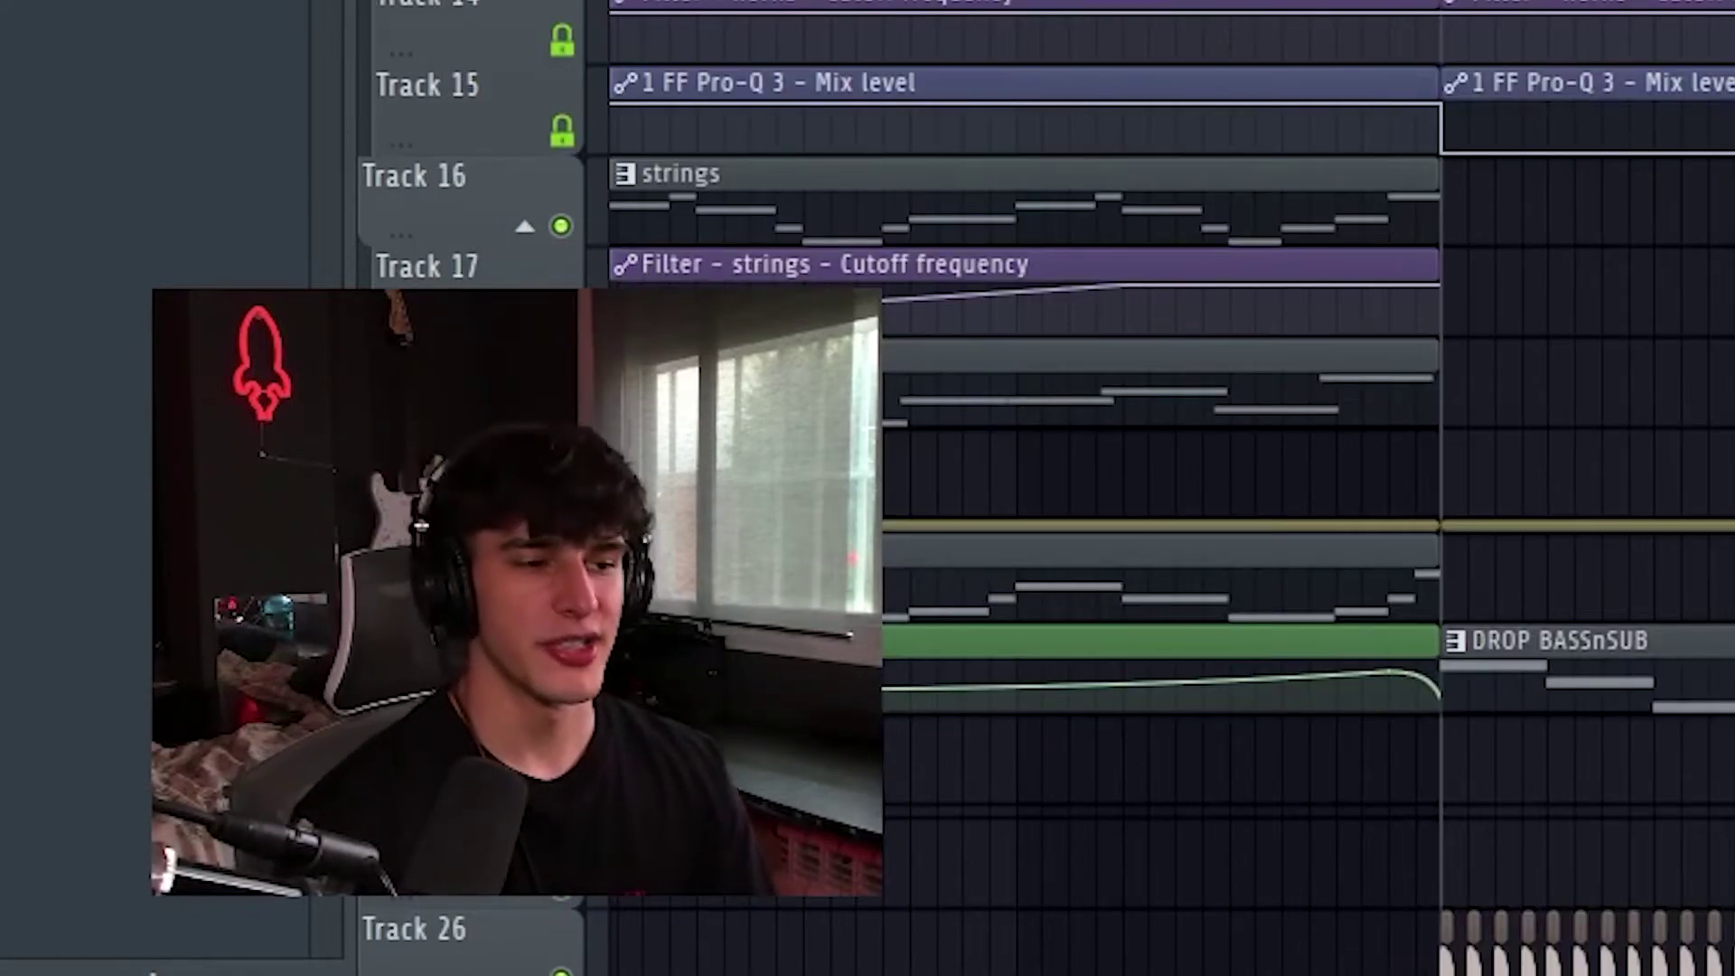
Listen to the soloed drop chords from bar 25, and stop playback
{"action": "scroll", "coordinate": [1172, 472], "scroll_direction": "down", "scroll_amount": 1}
{"action": "scroll", "coordinate": [1172, 472], "scroll_direction": "up", "scroll_amount": 1}
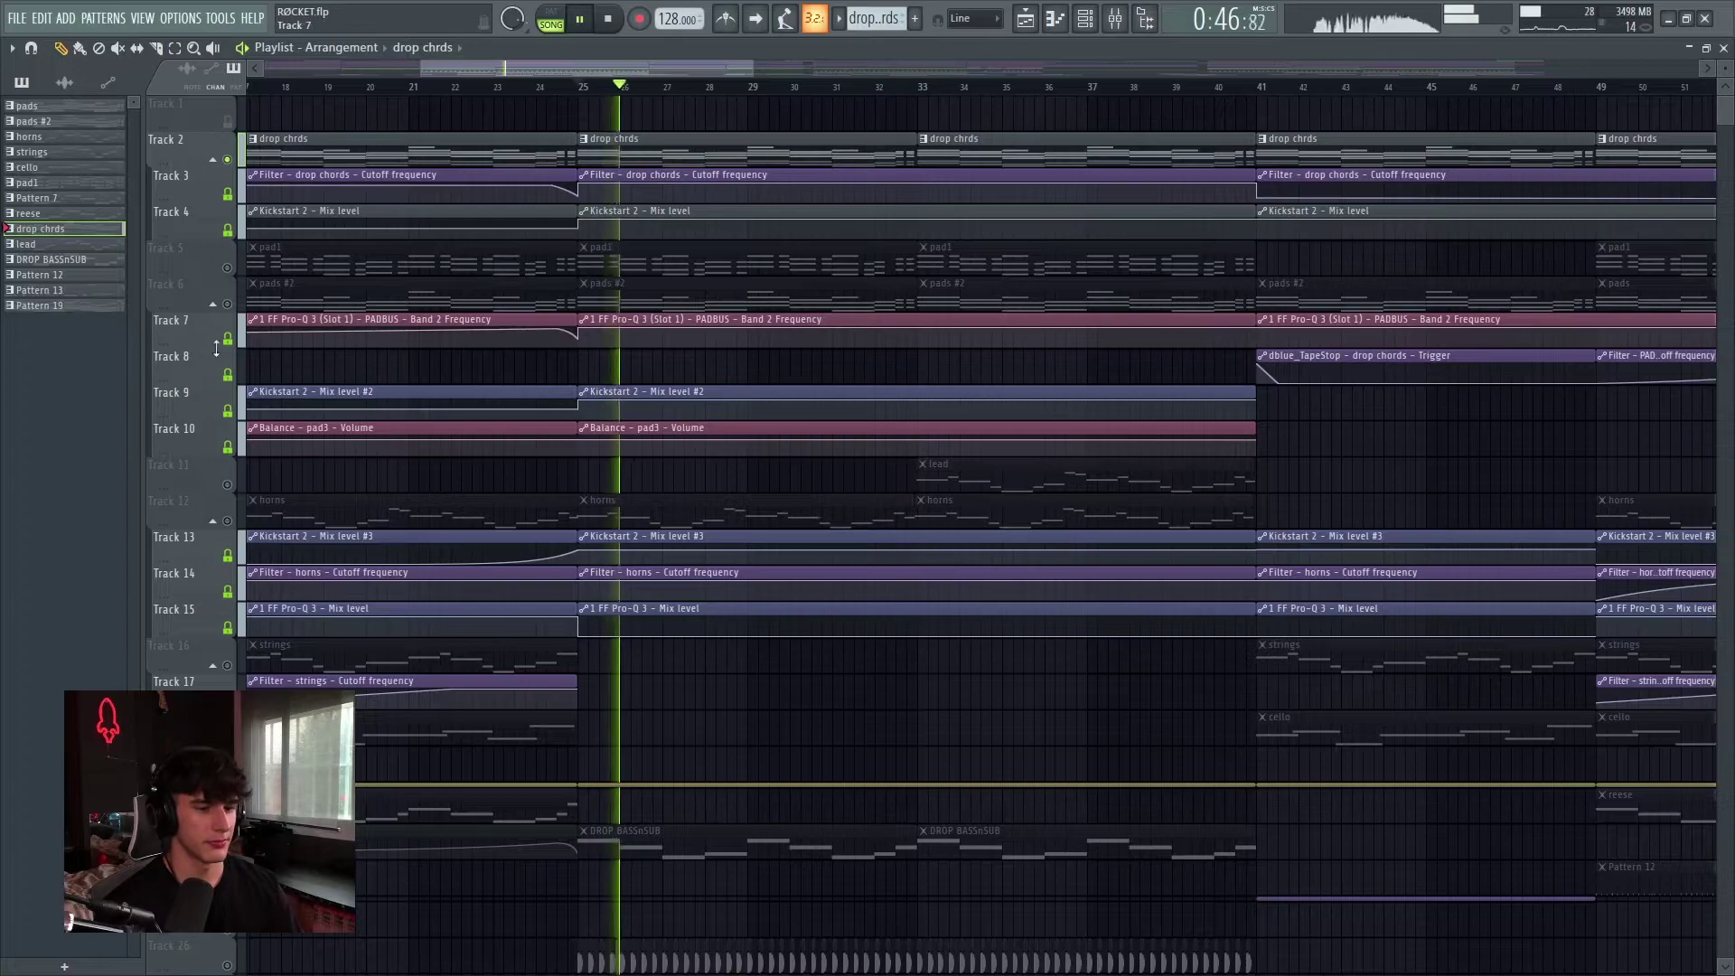
{"action": "key", "text": "space"}
Solo the pads on Tracks 5 and 6 and listen to them from bar 25
{"action": "key", "text": "ctrl+z"}
{"action": "left_click", "coordinate": [230, 300]}
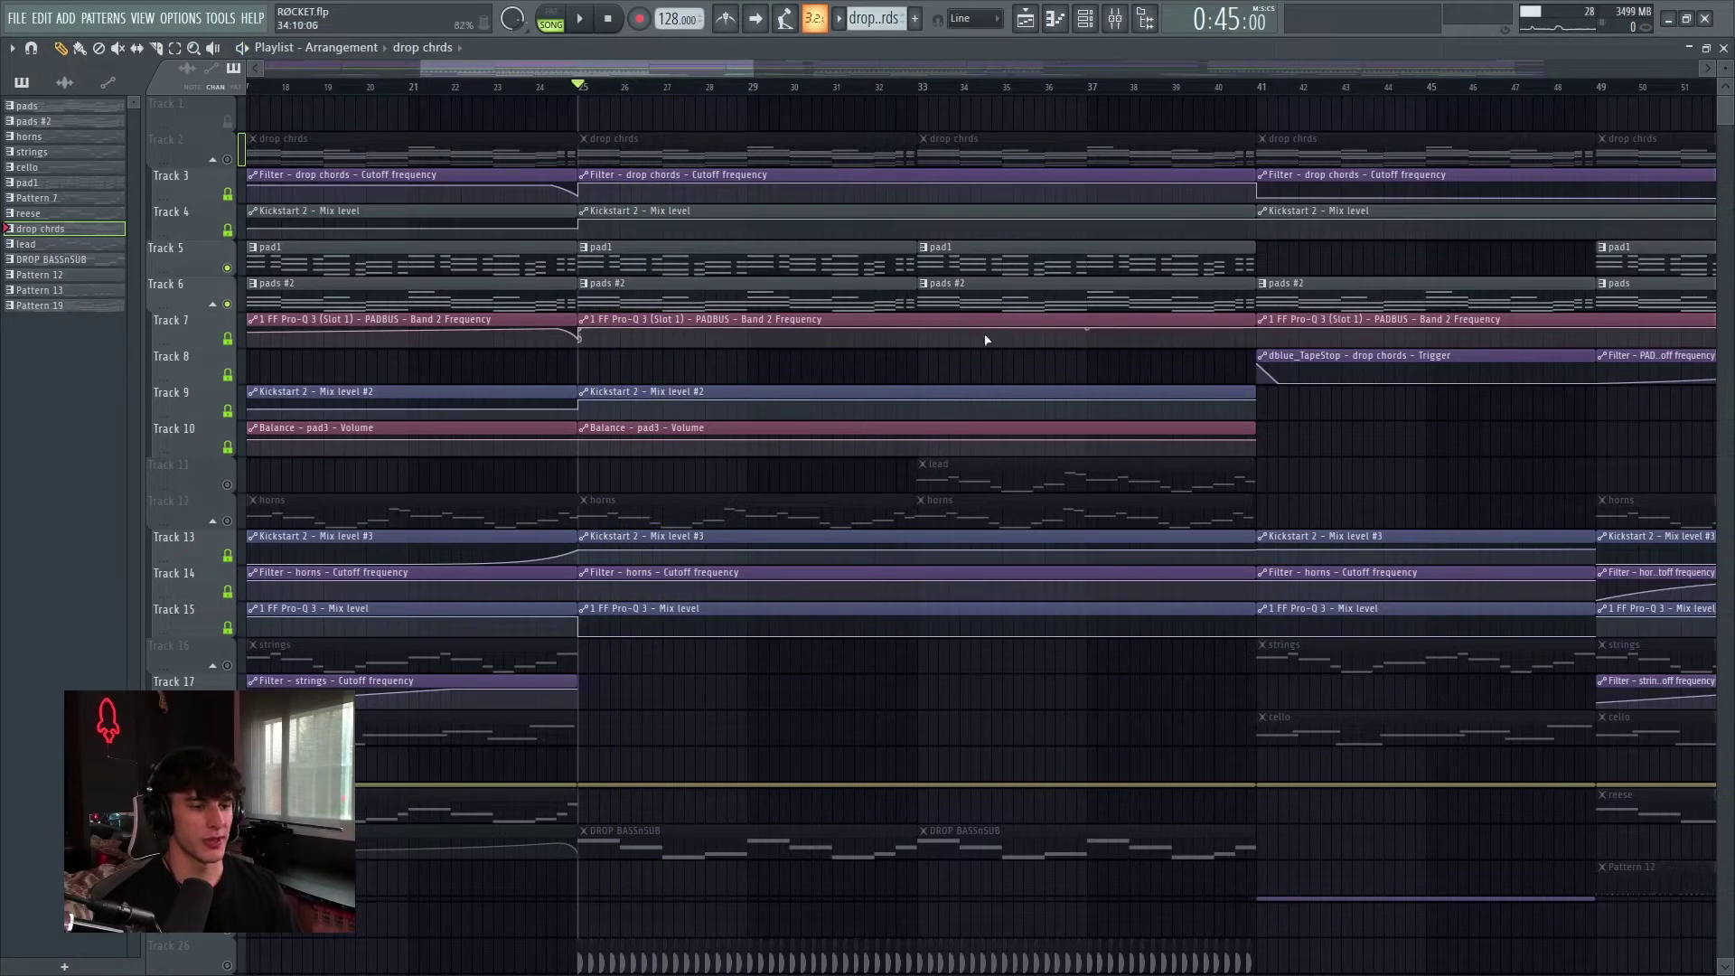
{"action": "key", "text": "space"}
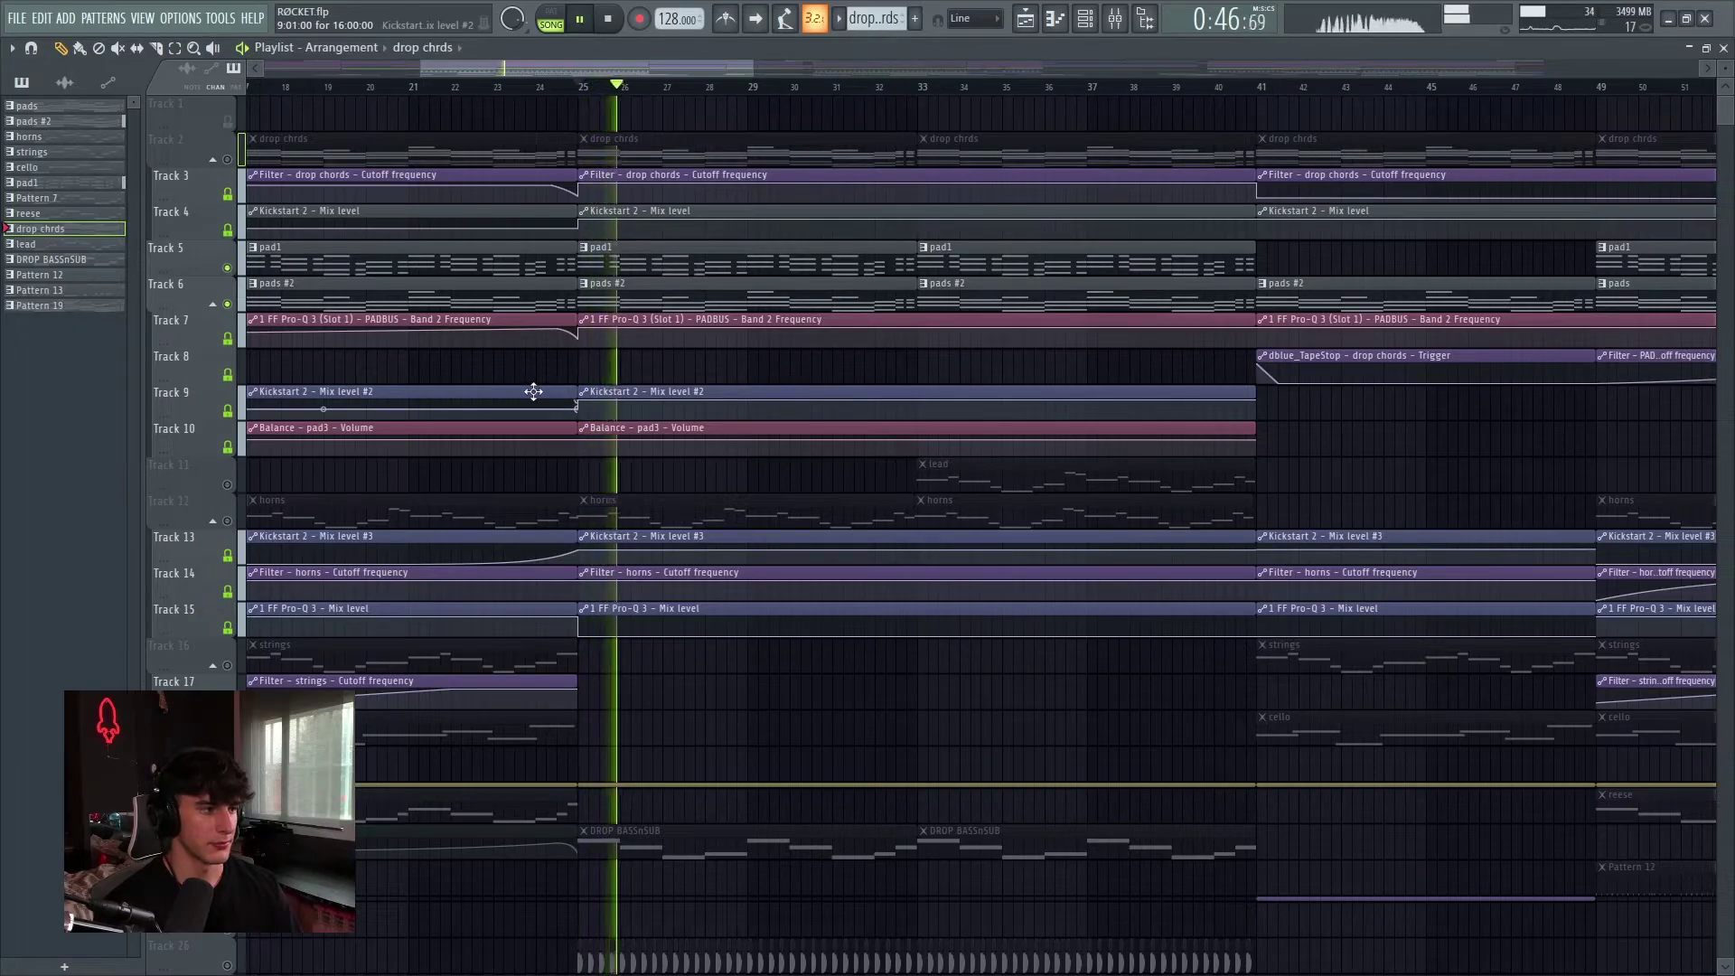
{"action": "key", "text": "space"}
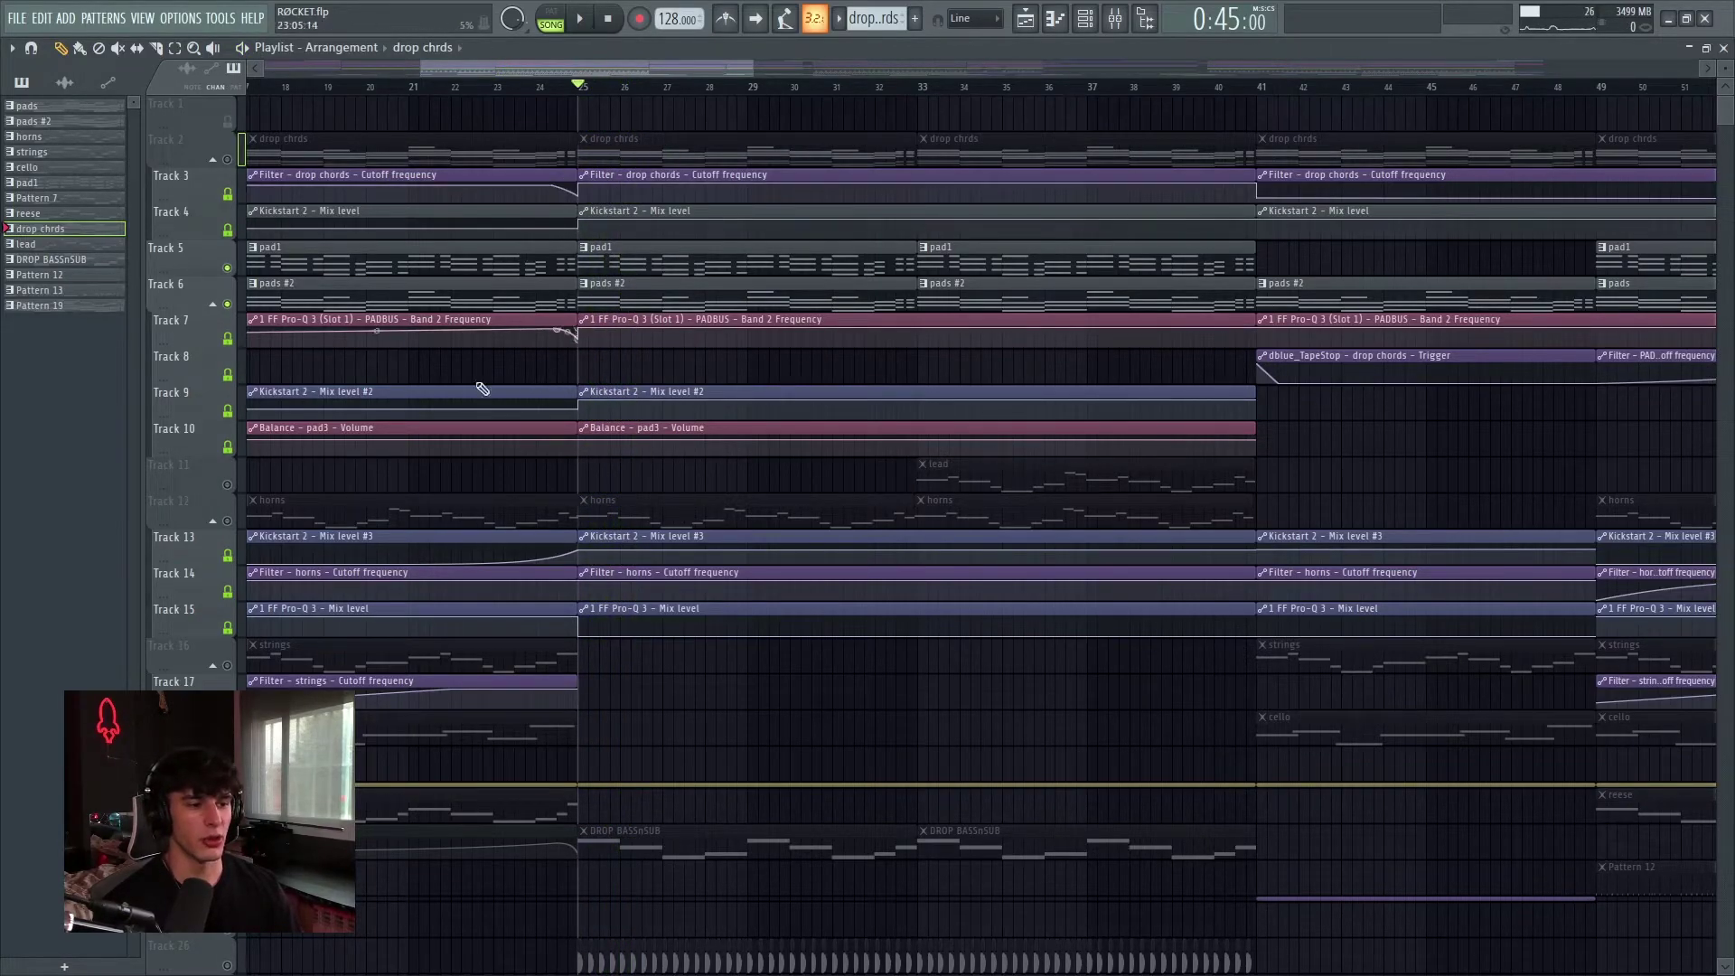
Solo the horns and lead on Tracks 12 and 11, and play them from bar 25 and from bar 33
{"action": "right_click", "coordinate": [227, 520]}
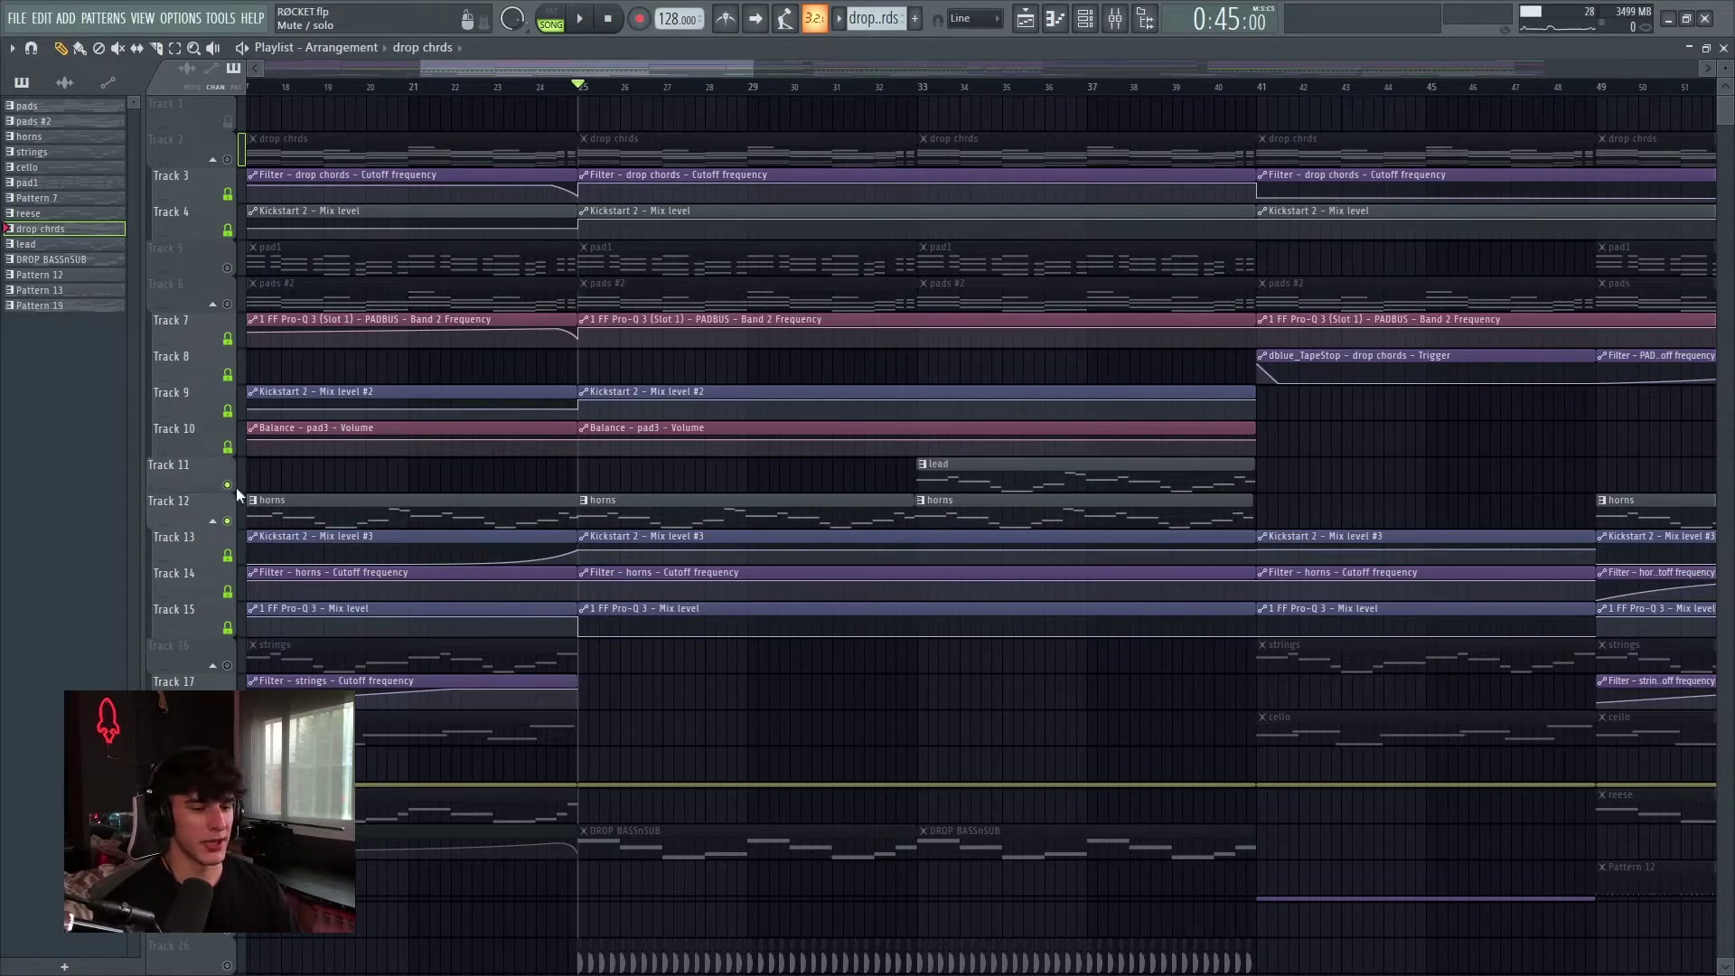
{"action": "key", "text": "space"}
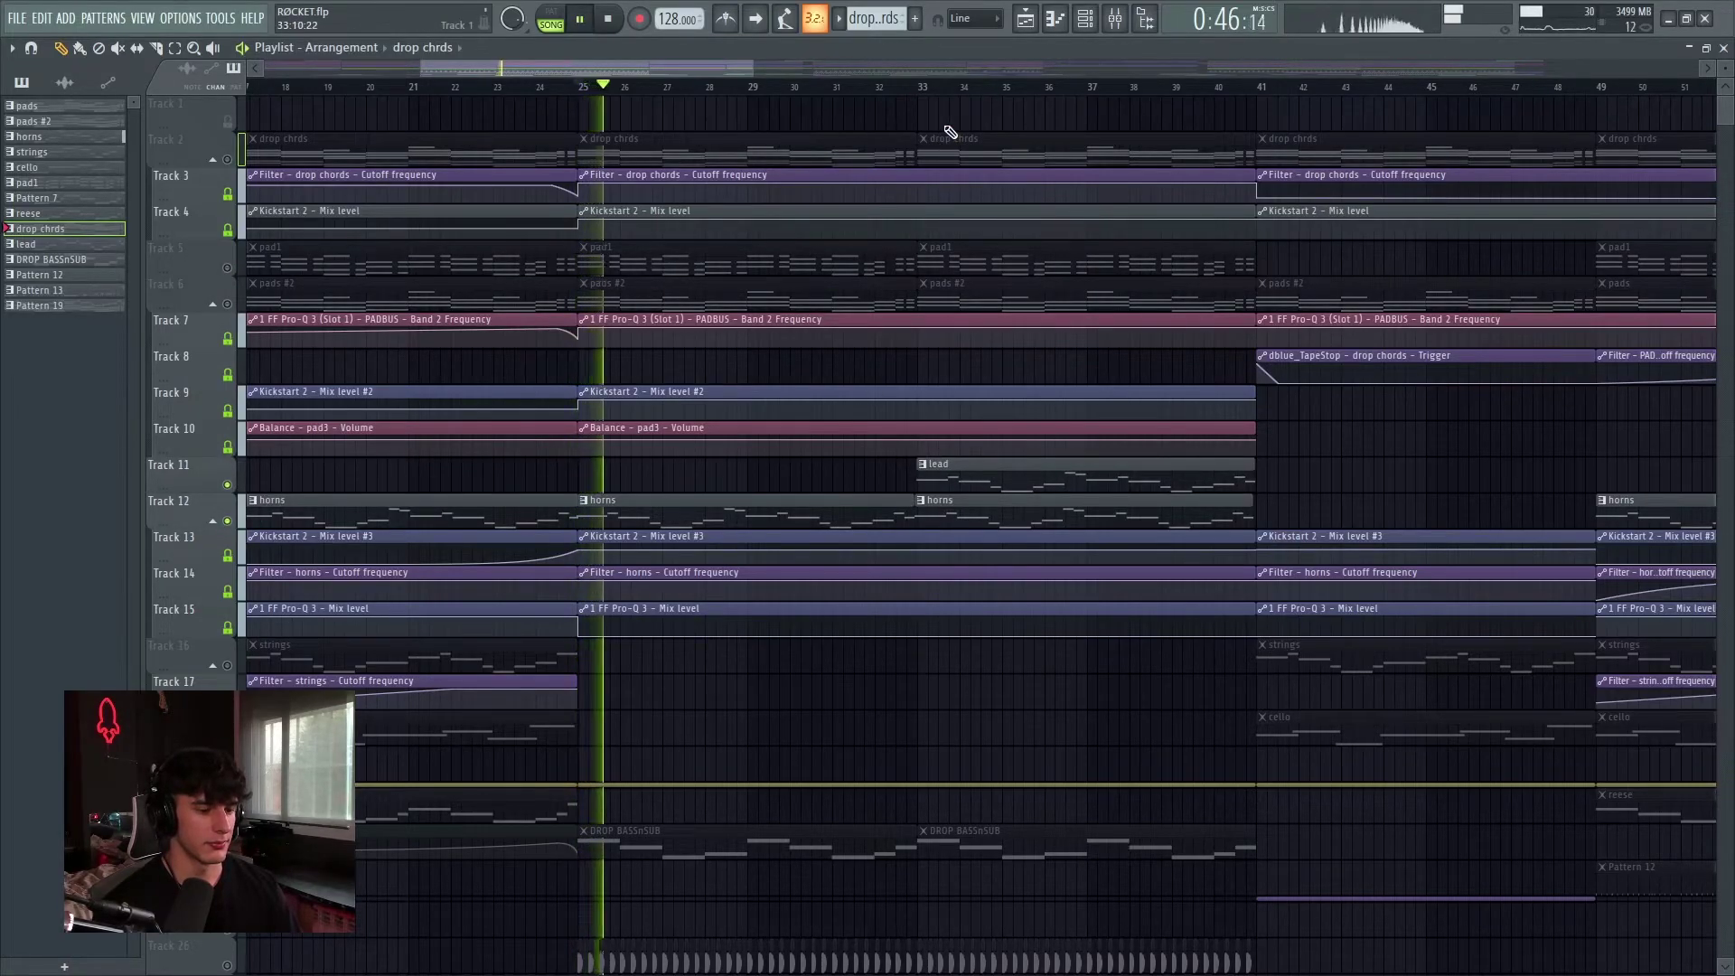
{"action": "left_click", "coordinate": [924, 94]}
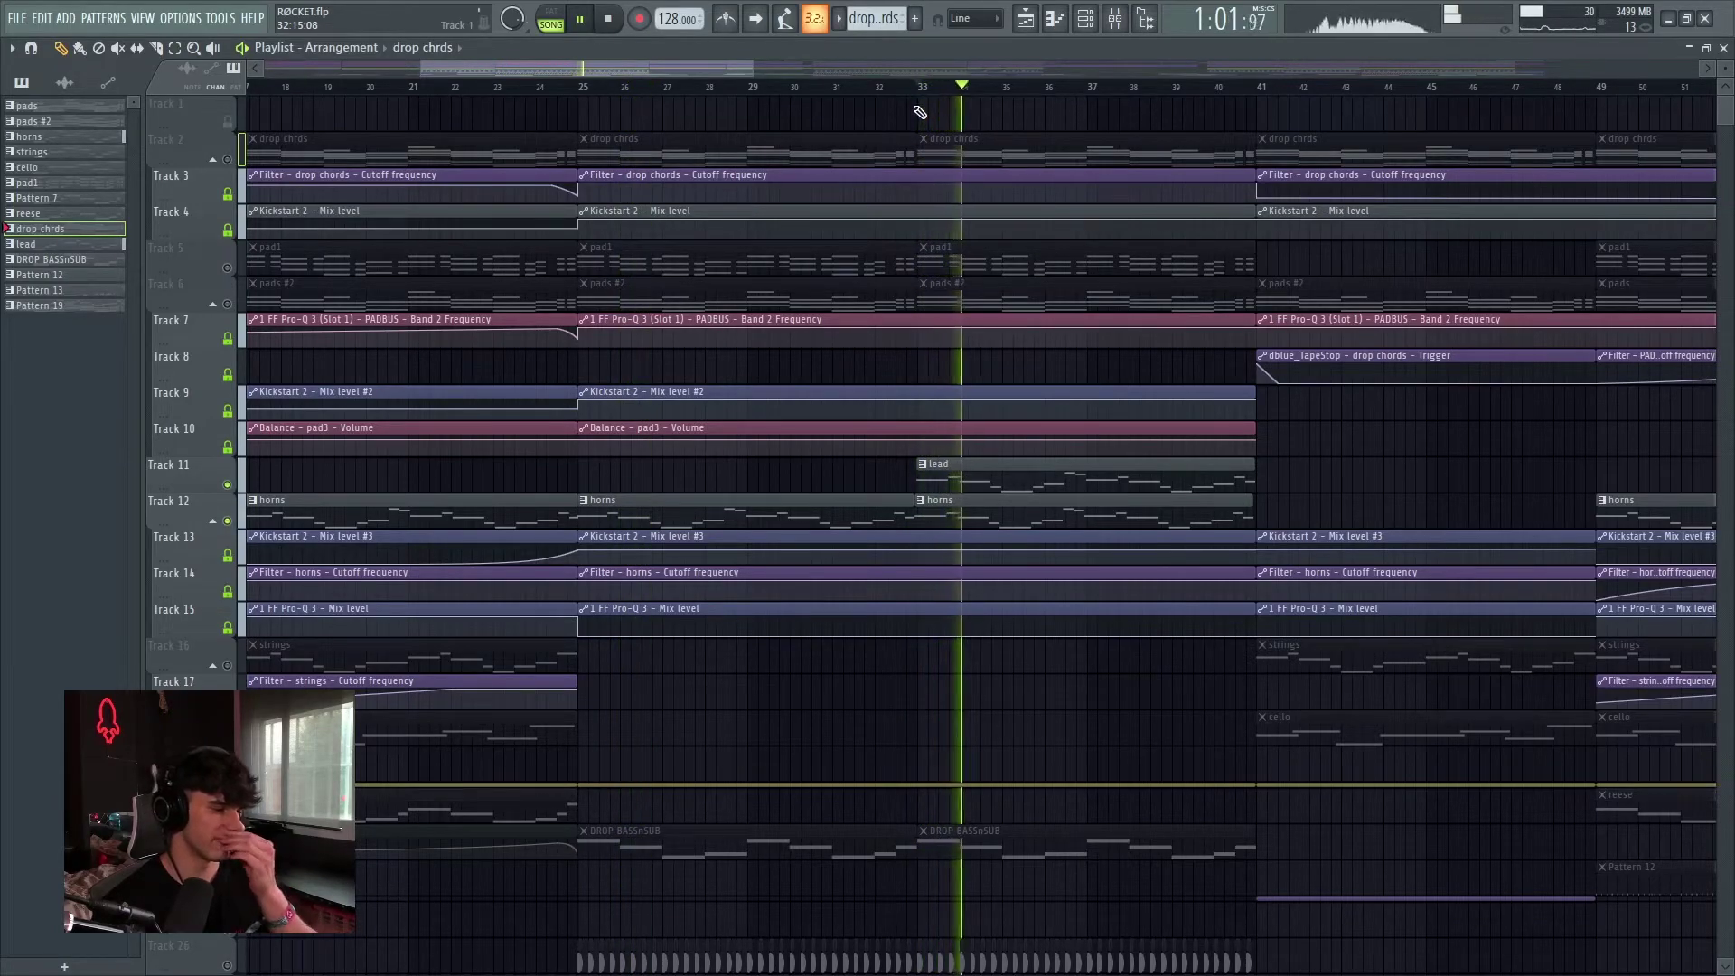
{"action": "scroll", "coordinate": [496, 422], "scroll_direction": "down", "scroll_amount": 2}
{"action": "scroll", "coordinate": [496, 422], "scroll_direction": "down", "scroll_amount": 5}
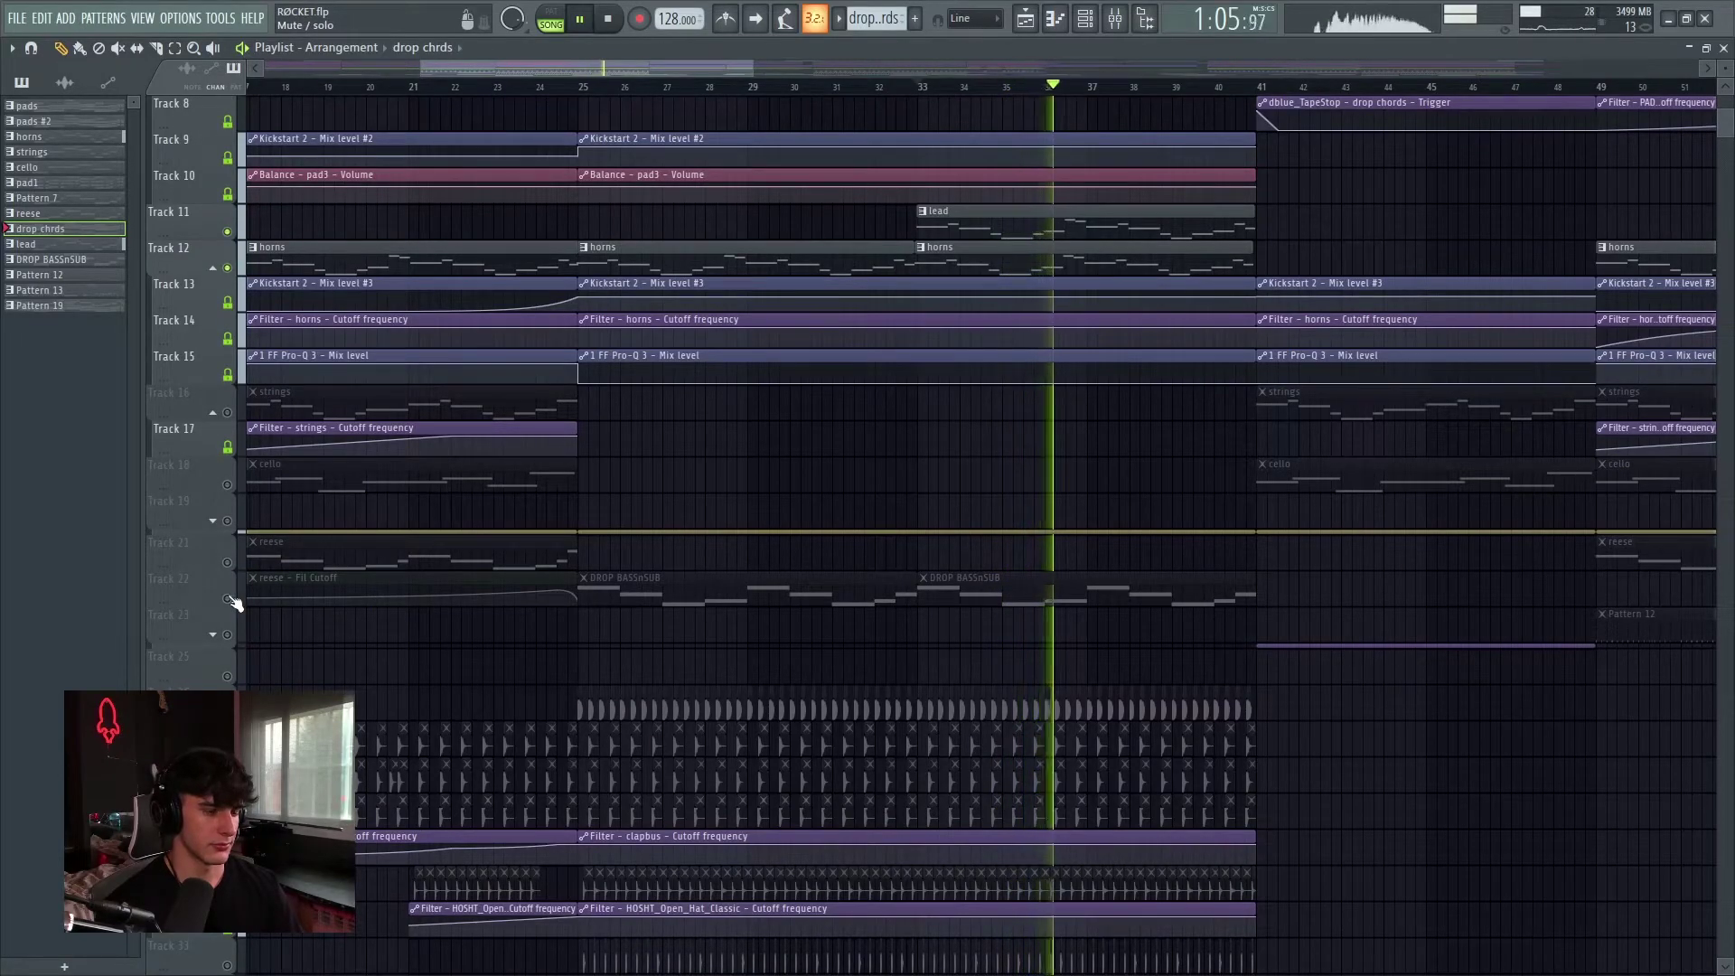
Solo the DROP BASSnSUB clips on Track 22 and listen to them from bar 25
{"action": "left_click", "coordinate": [228, 599]}
{"action": "key", "text": "space"}
{"action": "scroll", "coordinate": [774, 524], "scroll_direction": "up", "scroll_amount": 2}
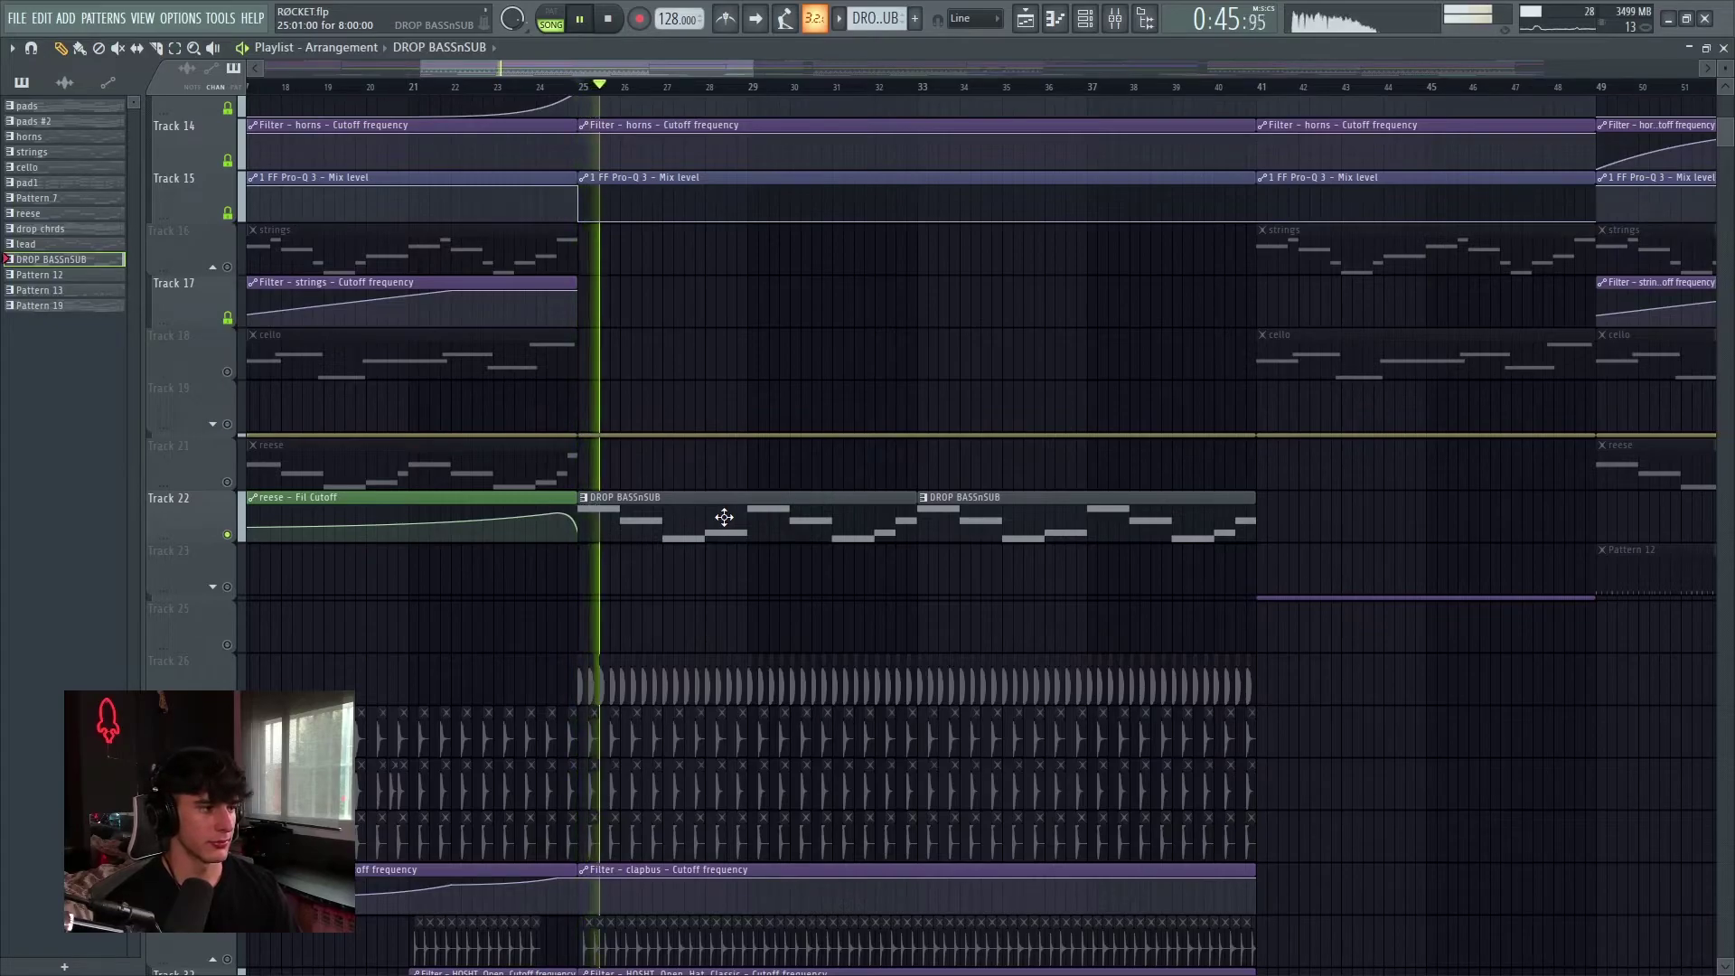
{"action": "scroll", "coordinate": [728, 524], "scroll_direction": "down", "scroll_amount": 1}
{"action": "scroll", "coordinate": [729, 519], "scroll_direction": "down", "scroll_amount": 6}
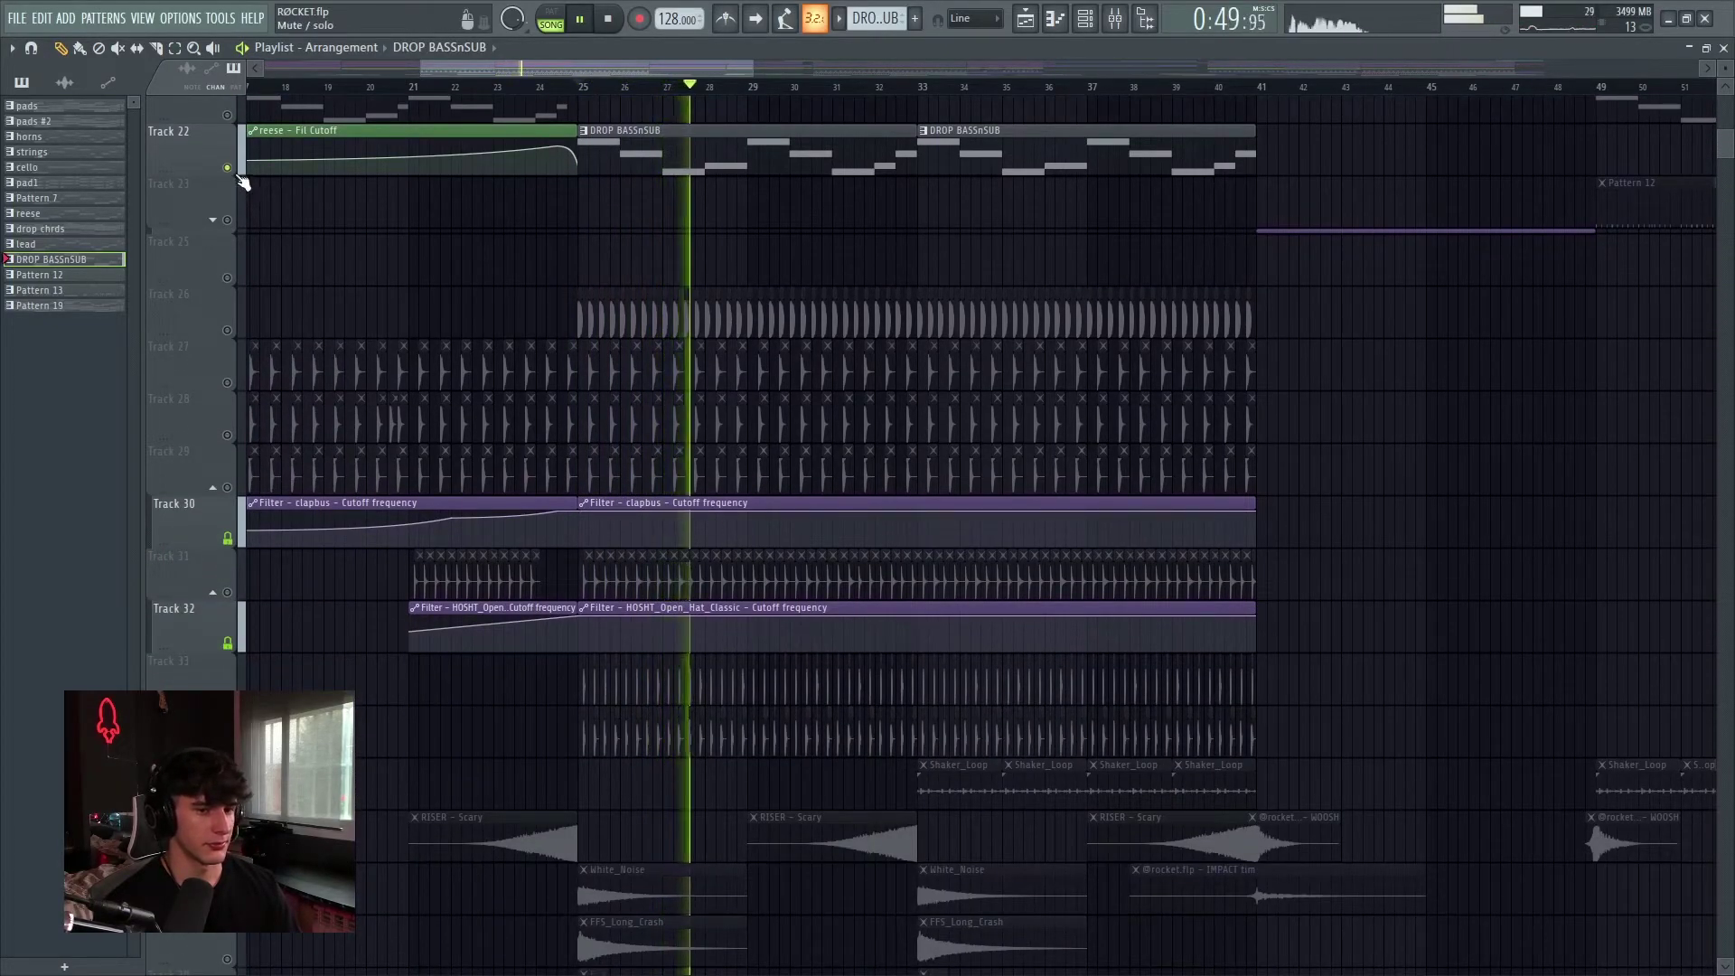
Solo the drum and percussion tracks, Tracks 26 to 34, and inspect their clips while playing the first drop from bar 25
{"action": "left_click", "coordinate": [227, 168]}
{"action": "key", "text": "space"}
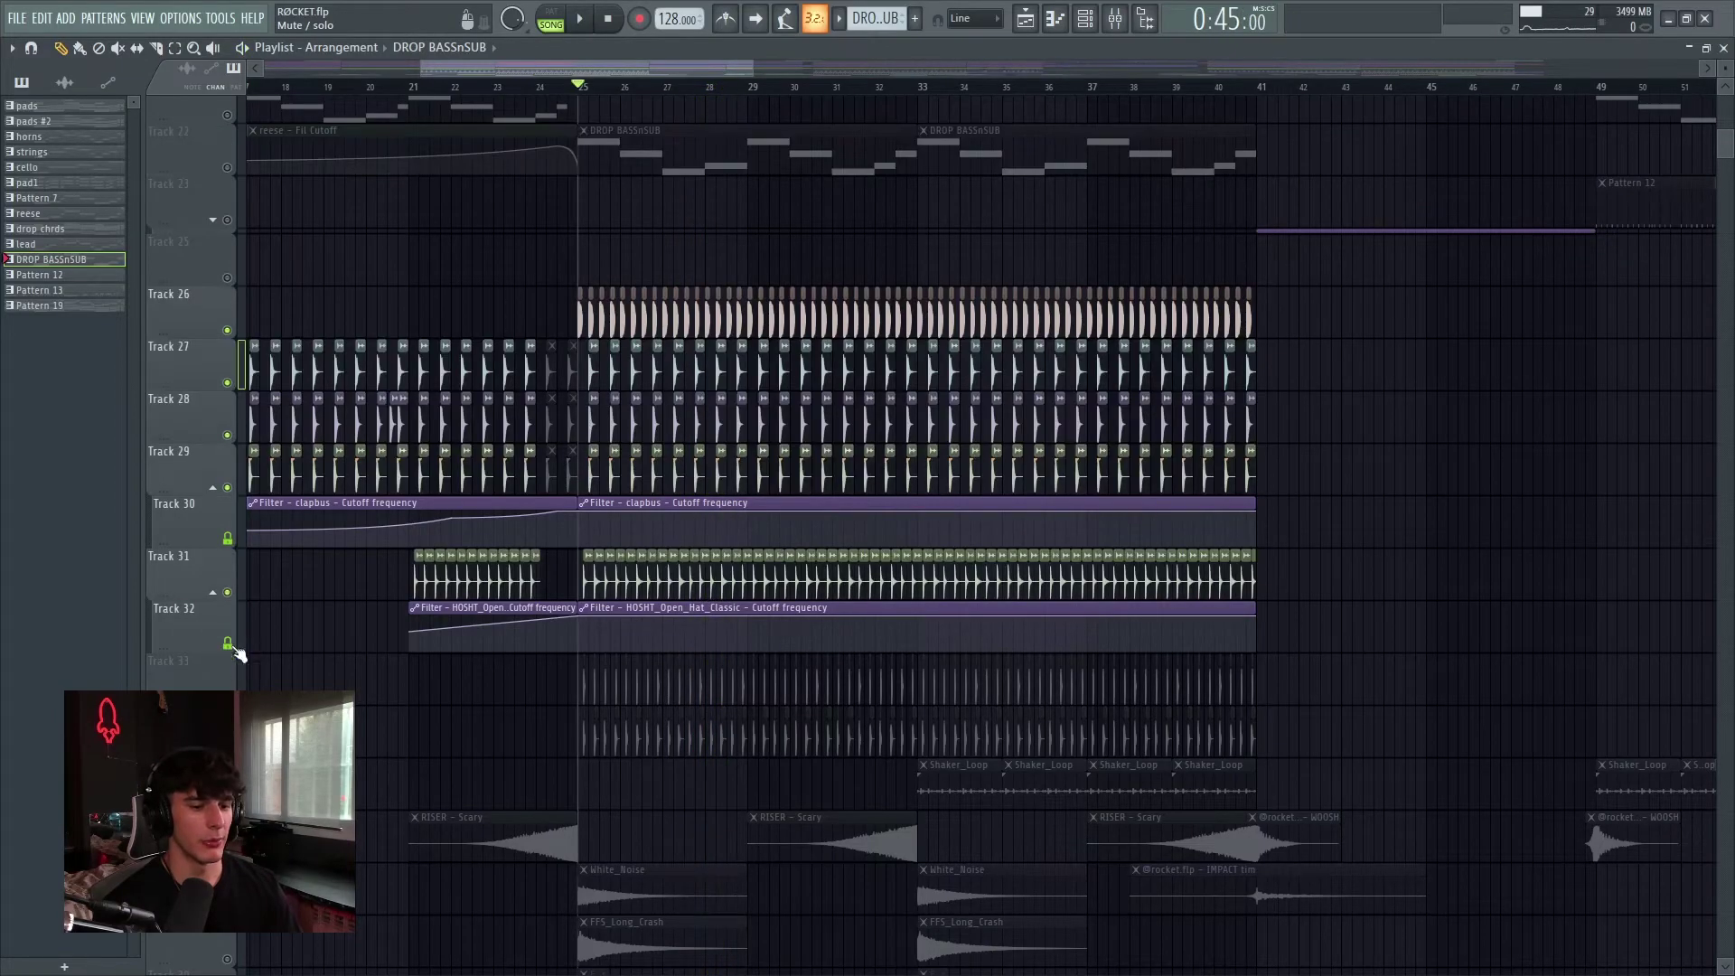
{"action": "scroll", "coordinate": [488, 589], "scroll_direction": "down", "scroll_amount": 3}
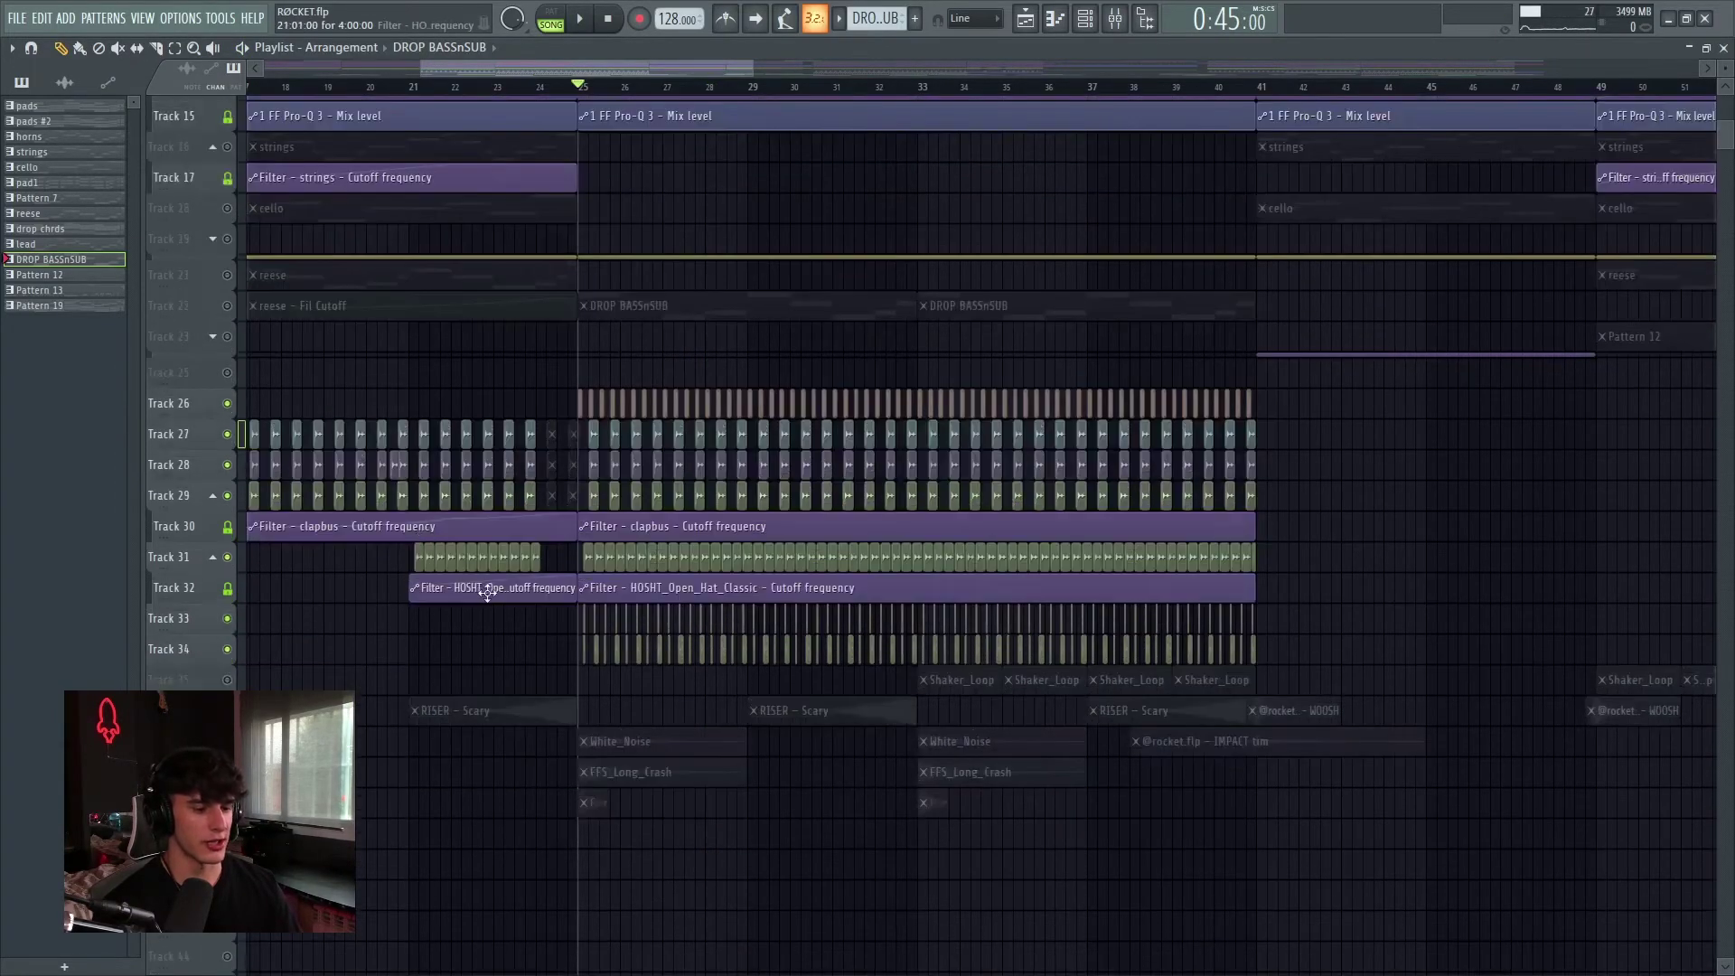
{"action": "scroll", "coordinate": [556, 556], "scroll_direction": "up", "scroll_amount": 3}
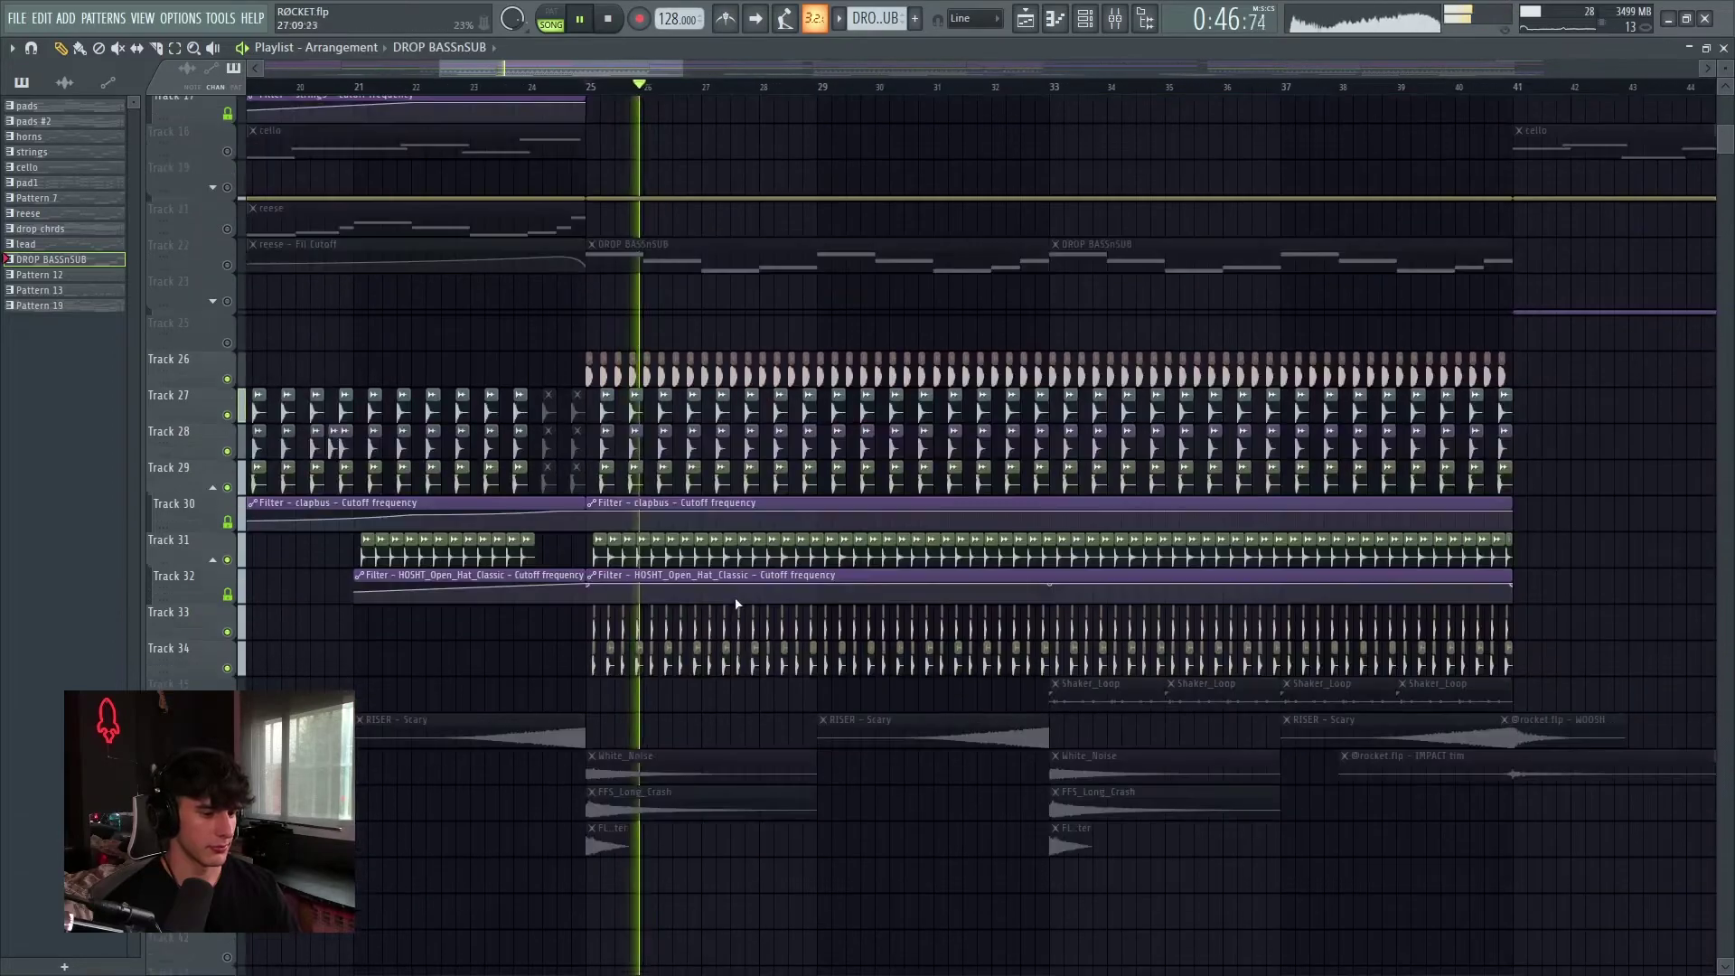
{"action": "scroll", "coordinate": [739, 649], "scroll_direction": "up", "scroll_amount": 3}
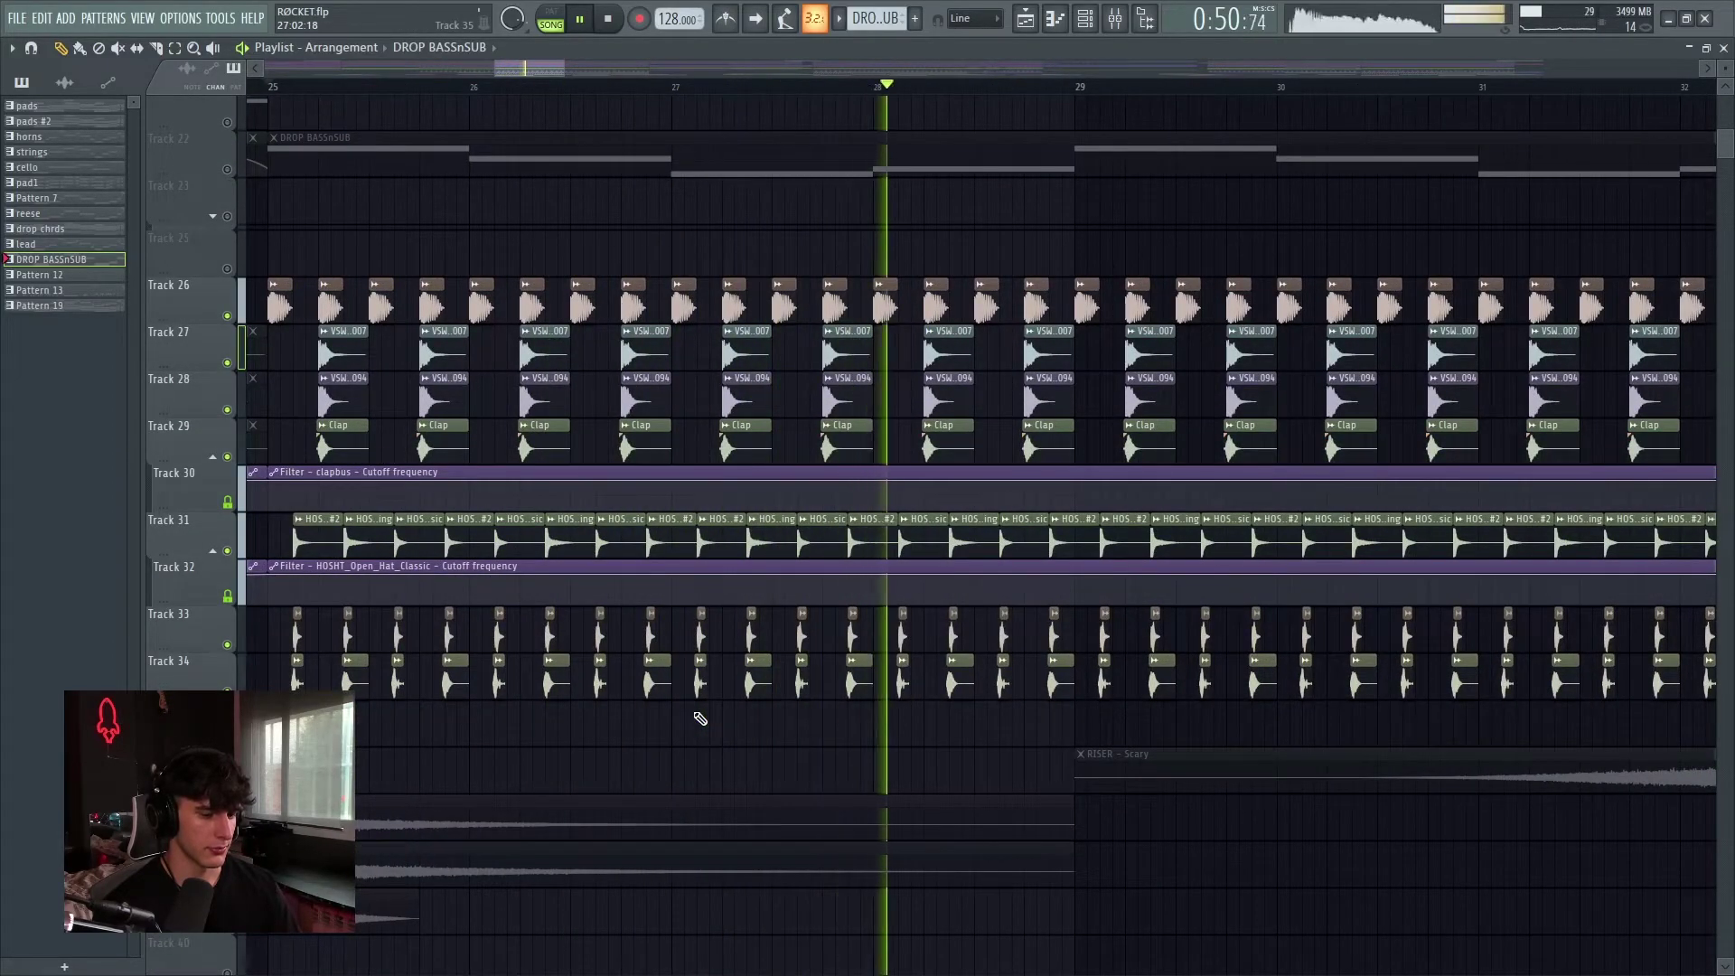
{"action": "scroll", "coordinate": [701, 719], "scroll_direction": "down", "scroll_amount": 2}
{"action": "scroll", "coordinate": [701, 719], "scroll_direction": "down", "scroll_amount": 1}
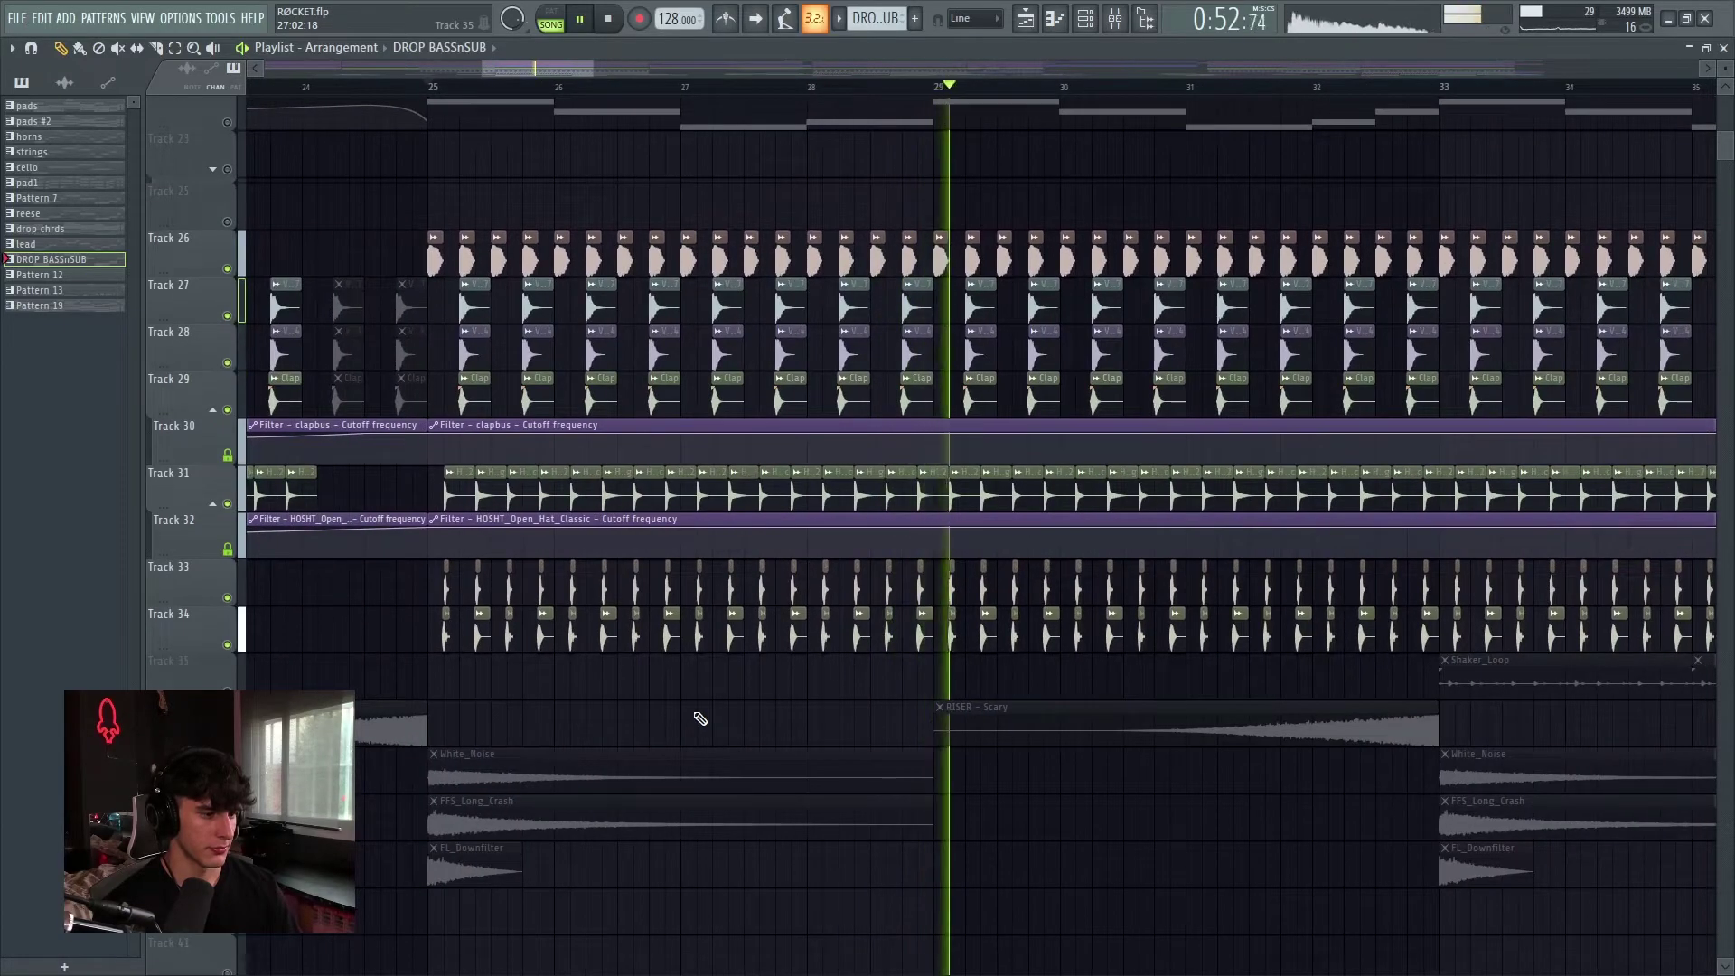
{"action": "scroll", "coordinate": [701, 718], "scroll_direction": "down", "scroll_amount": 3}
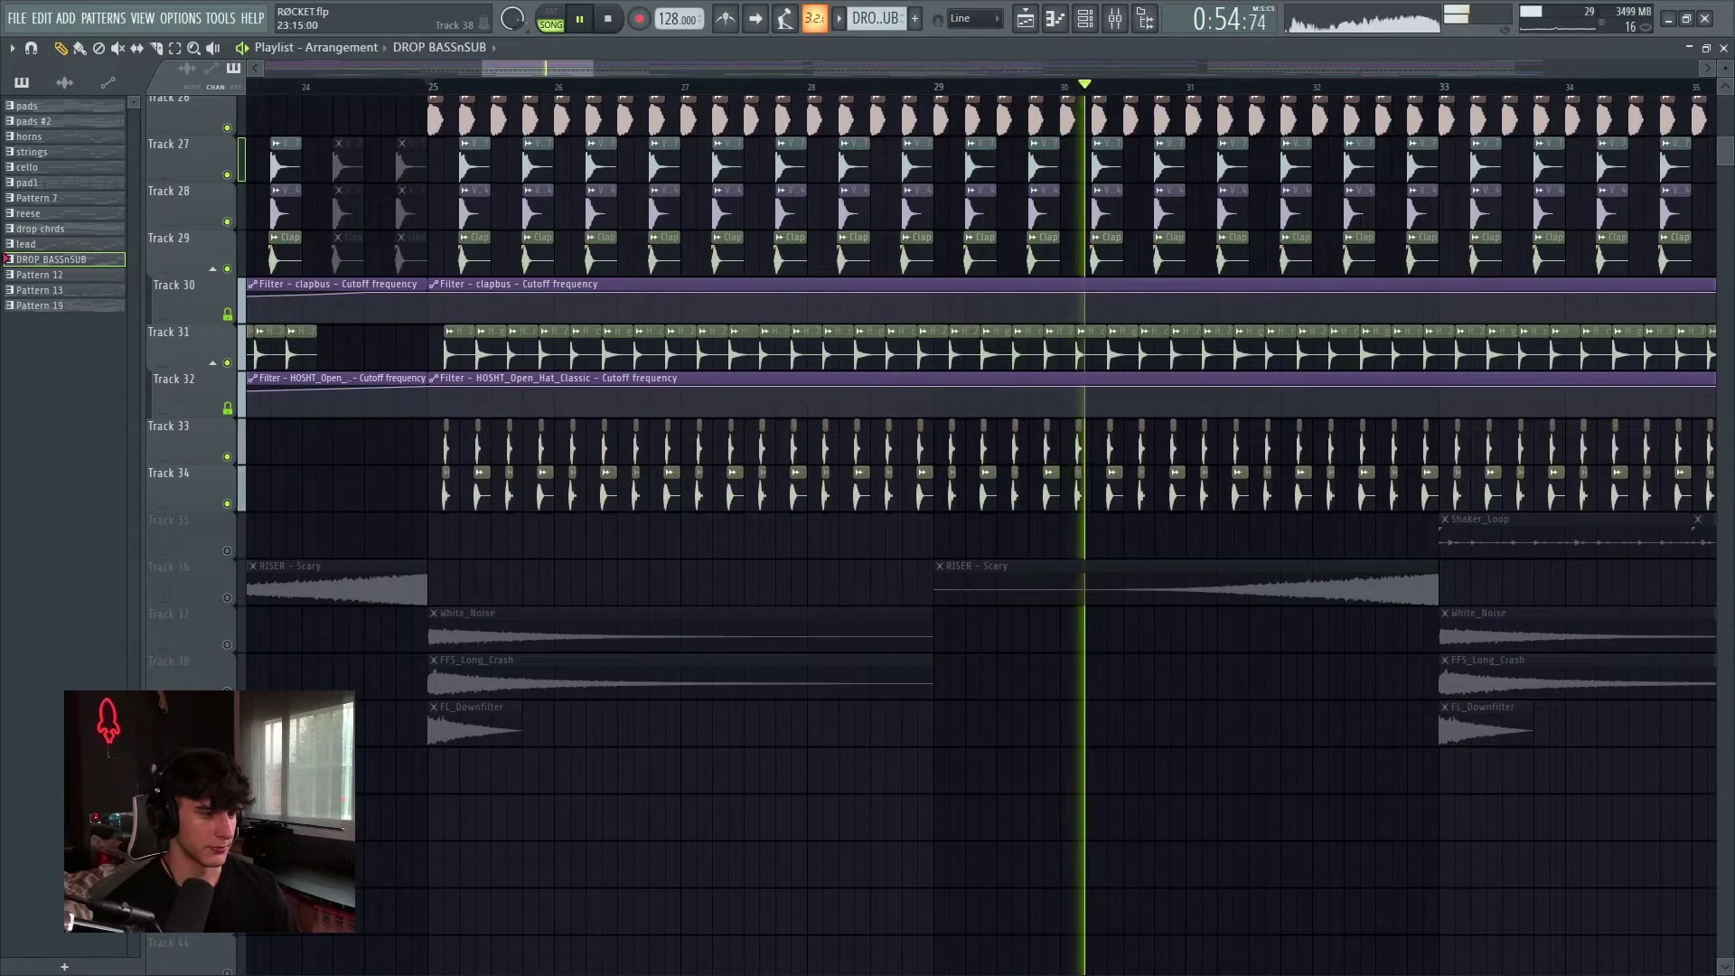
{"action": "scroll", "coordinate": [438, 682], "scroll_direction": "down", "scroll_amount": 3}
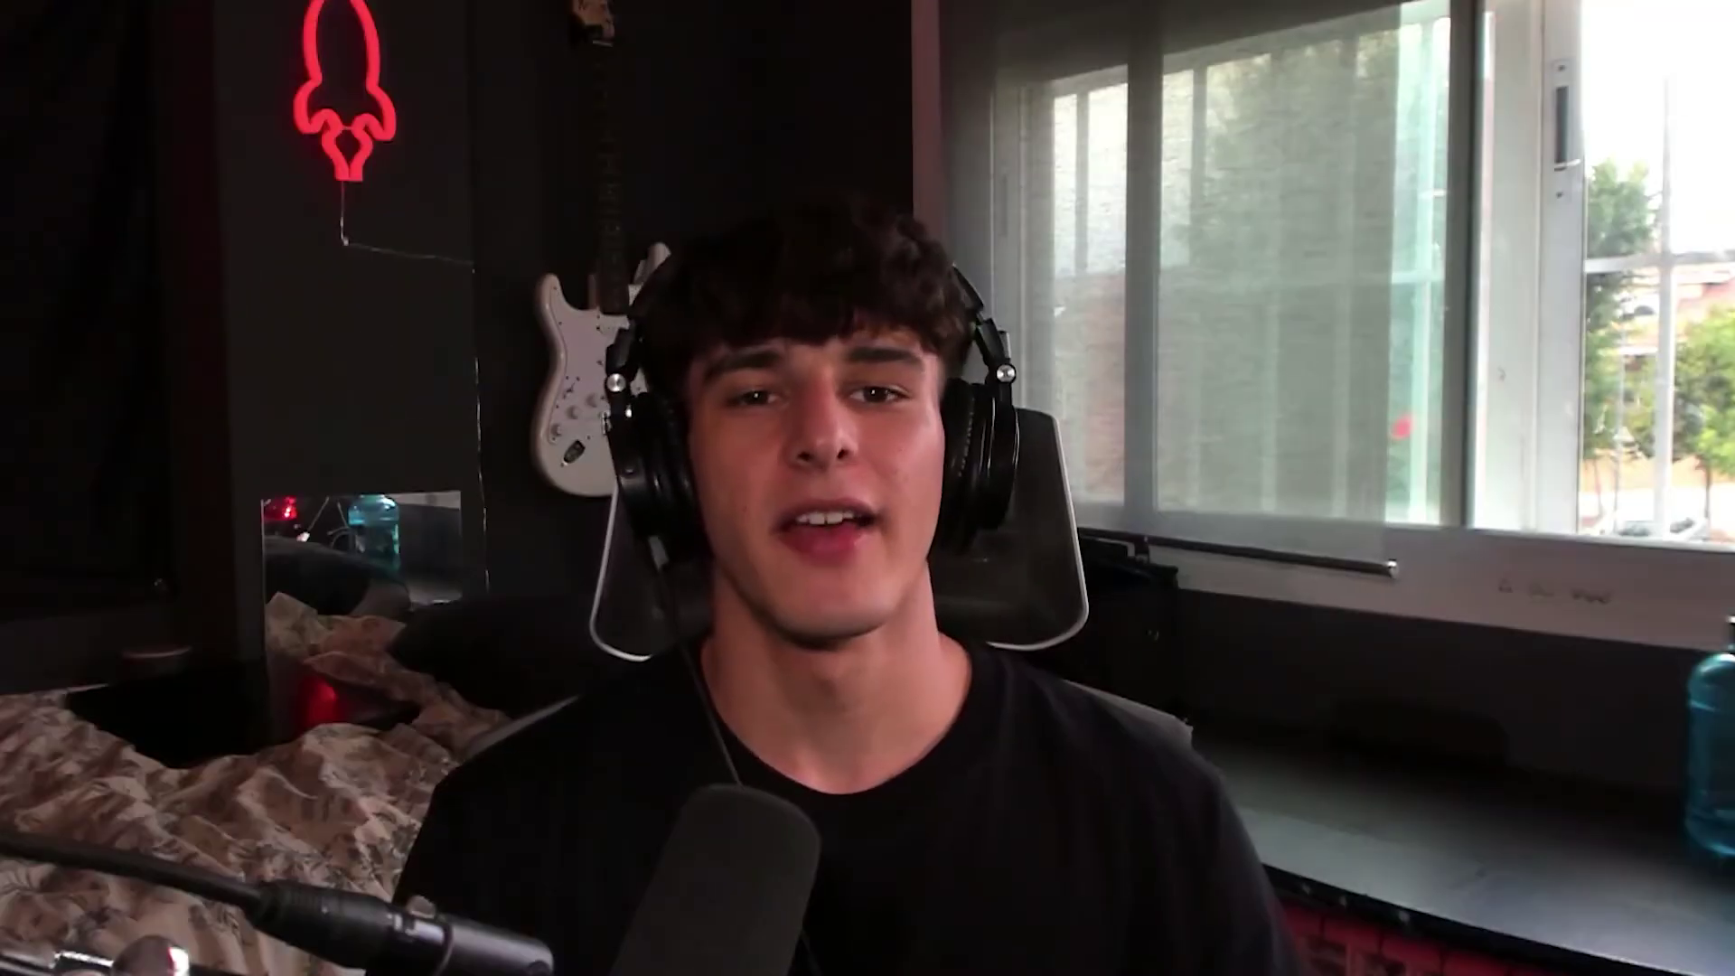